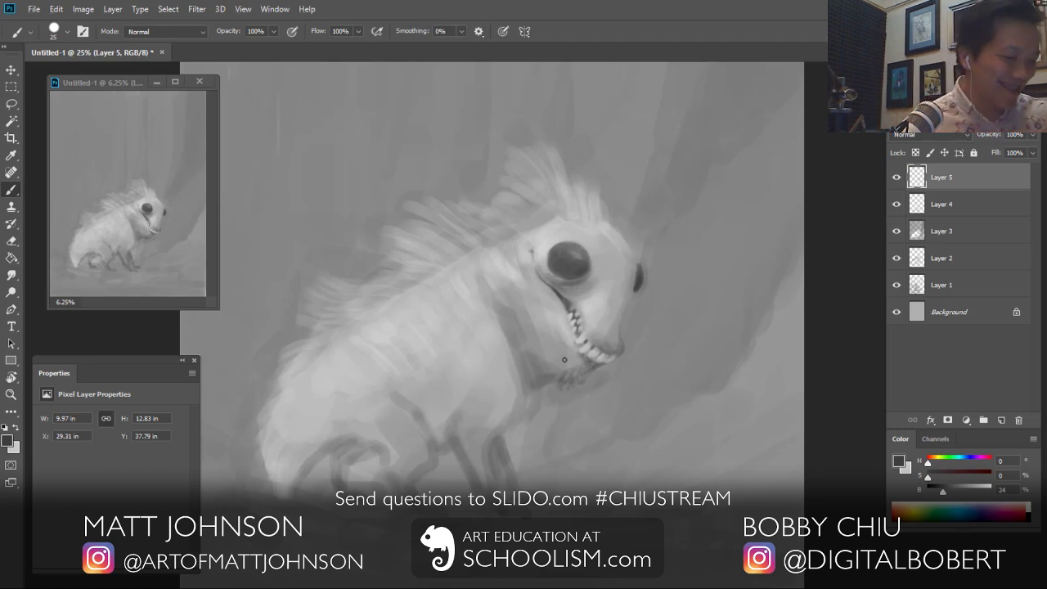
Step: Flip the canvas horizontally and paint short dark fur strokes on the side of the creature's neck
{"action": "left_click", "coordinate": [83, 8]}
{"action": "mouse_move", "coordinate": [163, 133]}
{"action": "left_click", "coordinate": [307, 191]}
{"action": "left_click_drag", "start_coordinate": [513, 290], "coordinate": [502, 308]}
{"action": "left_click_drag", "start_coordinate": [497, 302], "coordinate": [490, 318]}
{"action": "left_click_drag", "start_coordinate": [488, 306], "coordinate": [481, 318]}
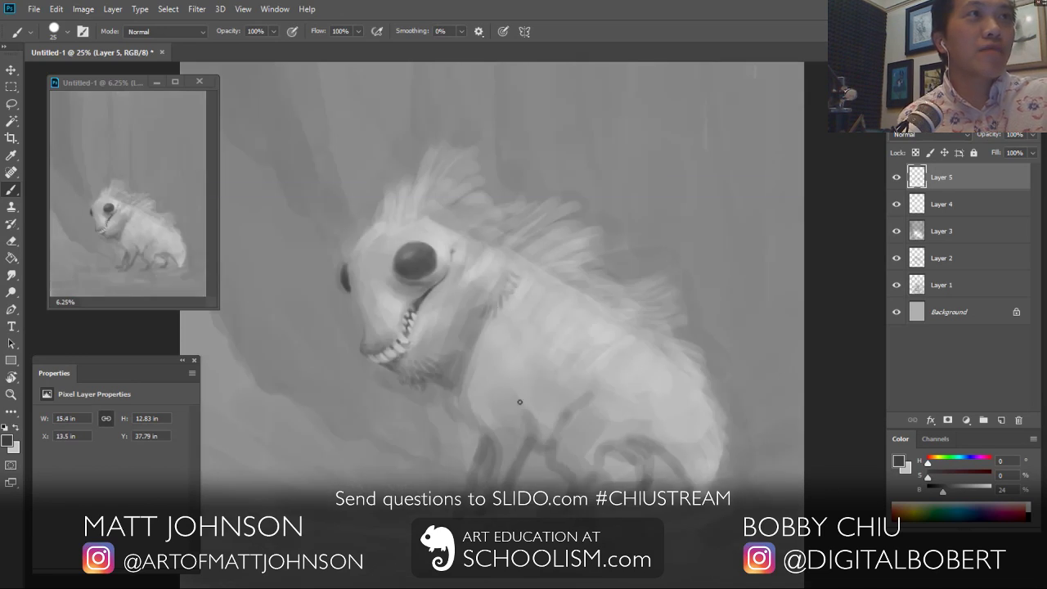
Step: Paint dark fur strokes under the chin and down the chest, and darken the front leg with a size 30 brush
{"action": "left_click_drag", "start_coordinate": [439, 376], "coordinate": [442, 394]}
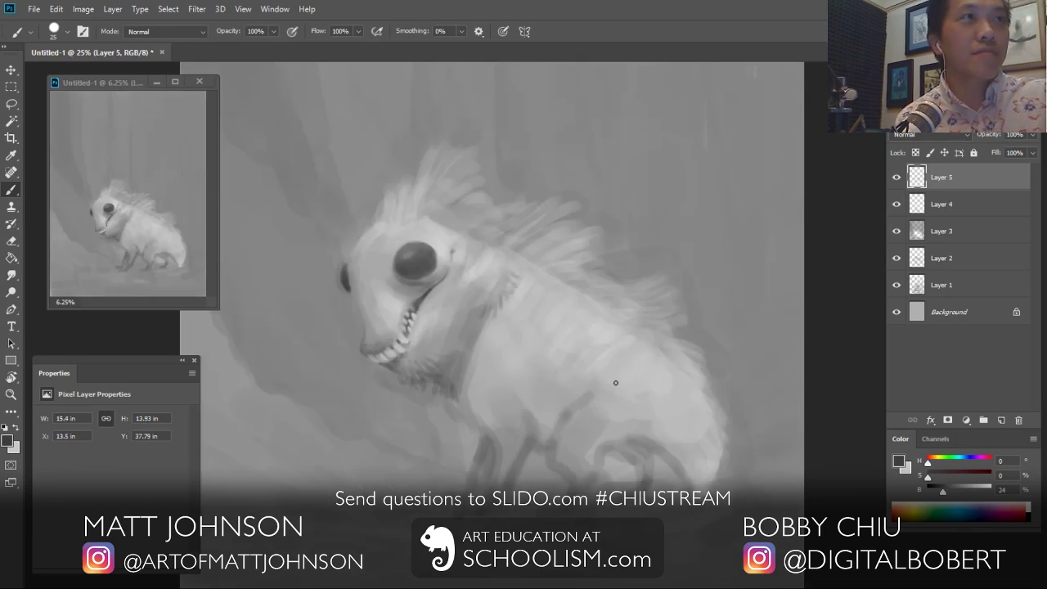
{"action": "mouse_move", "coordinate": [474, 350]}
{"action": "left_mouse_down"}
{"action": "mouse_move", "coordinate": [520, 311]}
{"action": "mouse_move", "coordinate": [532, 327]}
{"action": "mouse_move", "coordinate": [515, 351]}
{"action": "mouse_move", "coordinate": [498, 351]}
{"action": "mouse_move", "coordinate": [496, 371]}
{"action": "mouse_move", "coordinate": [519, 348]}
{"action": "mouse_move", "coordinate": [541, 359]}
{"action": "mouse_move", "coordinate": [486, 329]}
{"action": "mouse_move", "coordinate": [487, 380]}
{"action": "left_mouse_up"}
{"action": "key", "text": "bracketright"}
{"action": "key", "text": "bracketright"}
{"action": "mouse_move", "coordinate": [476, 383]}
{"action": "left_mouse_down"}
{"action": "mouse_move", "coordinate": [450, 413]}
{"action": "mouse_move", "coordinate": [464, 426]}
{"action": "mouse_move", "coordinate": [491, 413]}
{"action": "mouse_move", "coordinate": [500, 353]}
{"action": "mouse_move", "coordinate": [476, 460]}
{"action": "mouse_move", "coordinate": [492, 450]}
{"action": "mouse_move", "coordinate": [471, 474]}
{"action": "left_mouse_up"}
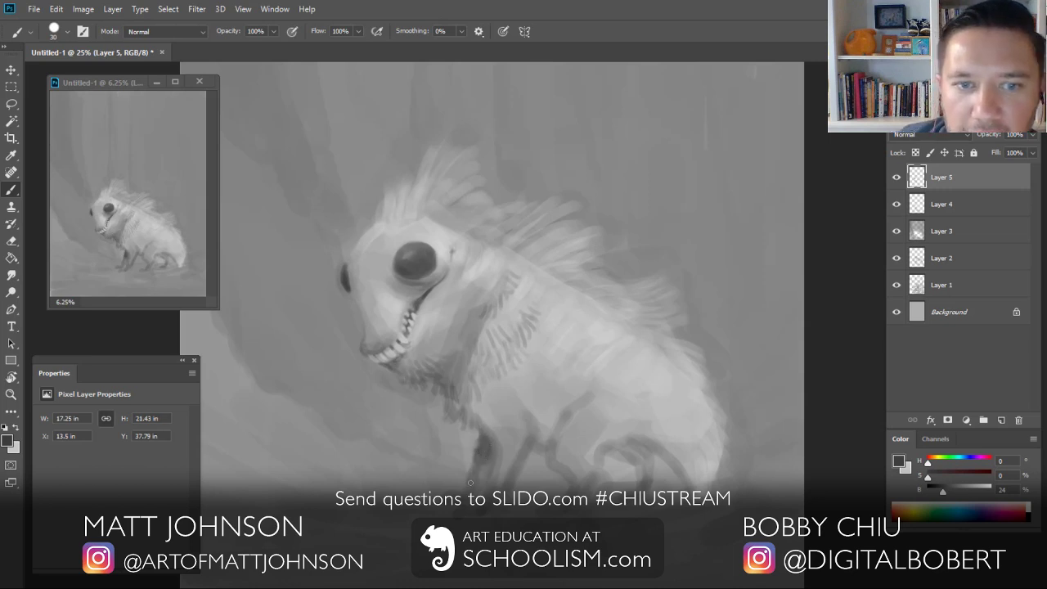
Step: Paint dark fur texture along the belly and hind leg, and shade between the hind legs with the brush enlarged to 90
{"action": "left_click_drag", "start_coordinate": [535, 402], "coordinate": [538, 412]}
{"action": "mouse_move", "coordinate": [556, 372]}
{"action": "left_mouse_down"}
{"action": "mouse_move", "coordinate": [546, 398]}
{"action": "mouse_move", "coordinate": [521, 386]}
{"action": "mouse_move", "coordinate": [517, 399]}
{"action": "mouse_move", "coordinate": [532, 415]}
{"action": "mouse_move", "coordinate": [542, 382]}
{"action": "mouse_move", "coordinate": [543, 435]}
{"action": "mouse_move", "coordinate": [531, 443]}
{"action": "mouse_move", "coordinate": [545, 448]}
{"action": "mouse_move", "coordinate": [647, 403]}
{"action": "mouse_move", "coordinate": [650, 425]}
{"action": "mouse_move", "coordinate": [631, 441]}
{"action": "mouse_move", "coordinate": [648, 437]}
{"action": "mouse_move", "coordinate": [698, 404]}
{"action": "mouse_move", "coordinate": [602, 439]}
{"action": "mouse_move", "coordinate": [596, 459]}
{"action": "mouse_move", "coordinate": [594, 496]}
{"action": "left_mouse_up"}
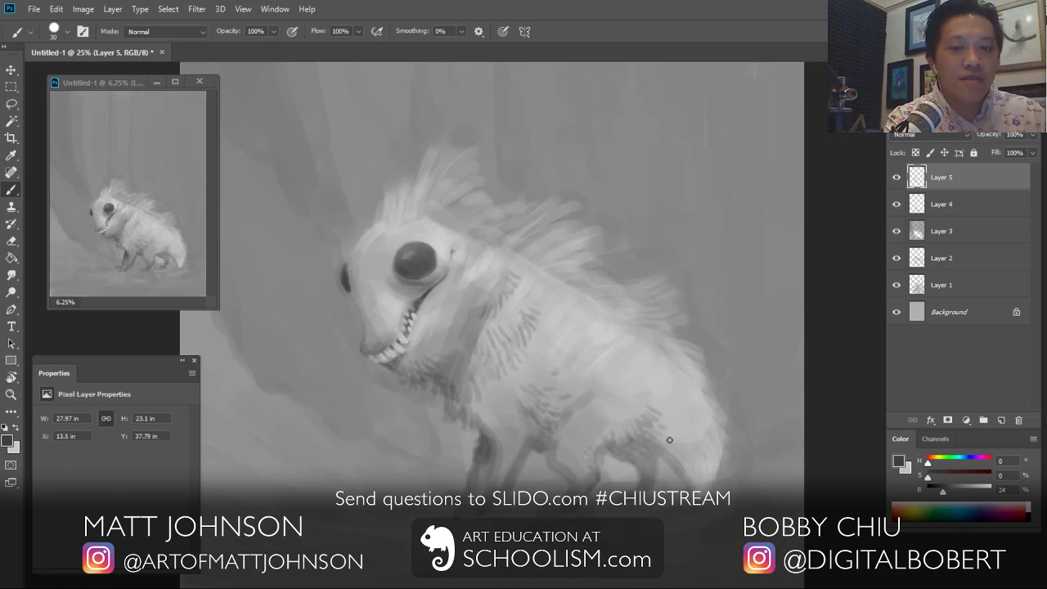
{"action": "key", "text": "bracketright"}
{"action": "key", "text": "bracketright"}
{"action": "key", "text": "bracketright"}
{"action": "key", "text": "bracketright"}
{"action": "key", "text": "bracketright"}
{"action": "key", "text": "bracketright"}
{"action": "key", "text": "bracketright"}
{"action": "key", "text": "bracketright"}
{"action": "mouse_move", "coordinate": [610, 458]}
{"action": "left_mouse_down"}
{"action": "mouse_move", "coordinate": [617, 481]}
{"action": "mouse_move", "coordinate": [632, 469]}
{"action": "mouse_move", "coordinate": [671, 472]}
{"action": "left_mouse_up"}
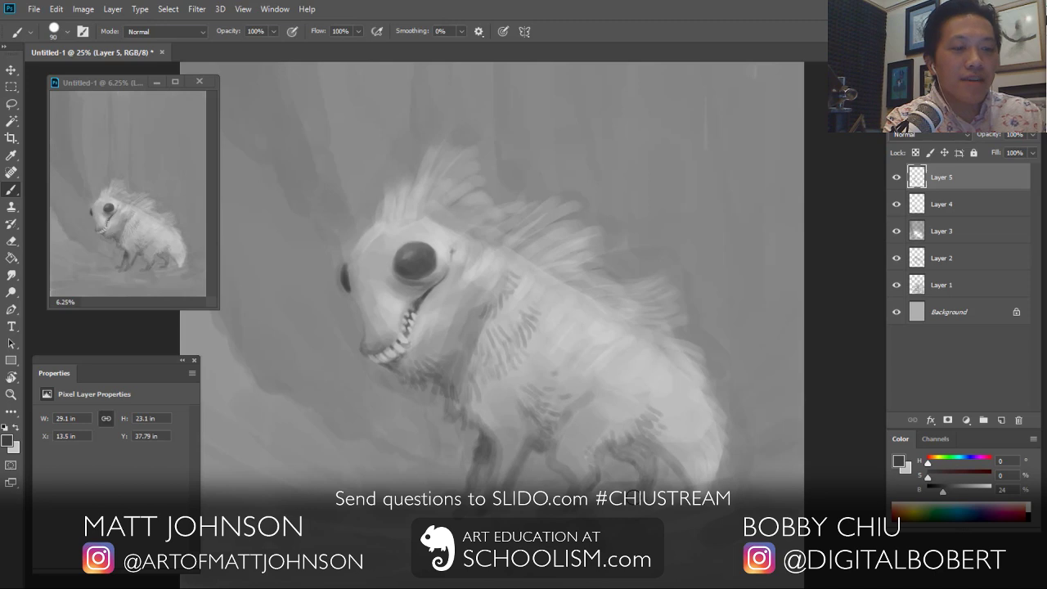
{"action": "left_click", "coordinate": [435, 209], "text": "alt"}
{"action": "key", "text": "bracketleft"}
{"action": "key", "text": "bracketleft"}
{"action": "key", "text": "bracketleft"}
{"action": "key", "text": "bracketleft"}
{"action": "left_click_drag", "start_coordinate": [427, 214], "coordinate": [463, 226]}
{"action": "left_click_drag", "start_coordinate": [368, 222], "coordinate": [347, 249]}
{"action": "key", "text": "ctrl+z"}
{"action": "key", "text": "ctrl+z"}
Step: Paint a small dark mark on the head just behind and above the large eye
{"action": "key", "text": "x"}
{"action": "mouse_move", "coordinate": [442, 233]}
{"action": "left_mouse_down"}
{"action": "mouse_move", "coordinate": [465, 195]}
{"action": "mouse_move", "coordinate": [447, 235]}
{"action": "left_mouse_up"}
{"action": "key", "text": "x"}
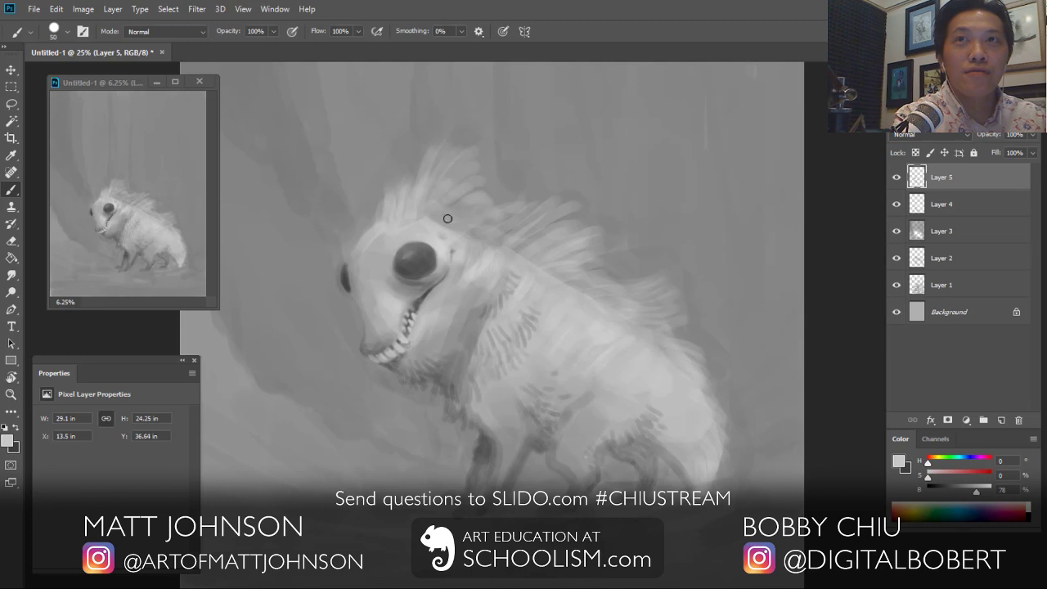
Step: Paint fine light fur strokes through the head crest and the start of the back mane with a size 25 brush
{"action": "key", "text": "bracketleft"}
{"action": "key", "text": "bracketleft"}
{"action": "key", "text": "bracketleft"}
{"action": "key", "text": "bracketleft"}
{"action": "key", "text": "bracketleft"}
{"action": "mouse_move", "coordinate": [376, 221]}
{"action": "left_mouse_down"}
{"action": "mouse_move", "coordinate": [391, 179]}
{"action": "mouse_move", "coordinate": [390, 207]}
{"action": "mouse_move", "coordinate": [417, 134]}
{"action": "mouse_move", "coordinate": [453, 361]}
{"action": "mouse_move", "coordinate": [412, 117]}
{"action": "mouse_move", "coordinate": [399, 202]}
{"action": "mouse_move", "coordinate": [402, 211]}
{"action": "mouse_move", "coordinate": [408, 196]}
{"action": "mouse_move", "coordinate": [414, 210]}
{"action": "mouse_move", "coordinate": [427, 141]}
{"action": "left_mouse_up"}
{"action": "left_click_drag", "start_coordinate": [434, 190], "coordinate": [447, 160]}
{"action": "mouse_move", "coordinate": [420, 211]}
{"action": "left_mouse_down"}
{"action": "mouse_move", "coordinate": [490, 143]}
{"action": "mouse_move", "coordinate": [437, 202]}
{"action": "mouse_move", "coordinate": [475, 147]}
{"action": "mouse_move", "coordinate": [463, 200]}
{"action": "mouse_move", "coordinate": [430, 222]}
{"action": "mouse_move", "coordinate": [484, 194]}
{"action": "mouse_move", "coordinate": [482, 209]}
{"action": "mouse_move", "coordinate": [462, 216]}
{"action": "mouse_move", "coordinate": [514, 204]}
{"action": "left_mouse_up"}
{"action": "left_click_drag", "start_coordinate": [504, 224], "coordinate": [538, 201]}
{"action": "left_click_drag", "start_coordinate": [468, 238], "coordinate": [481, 226]}
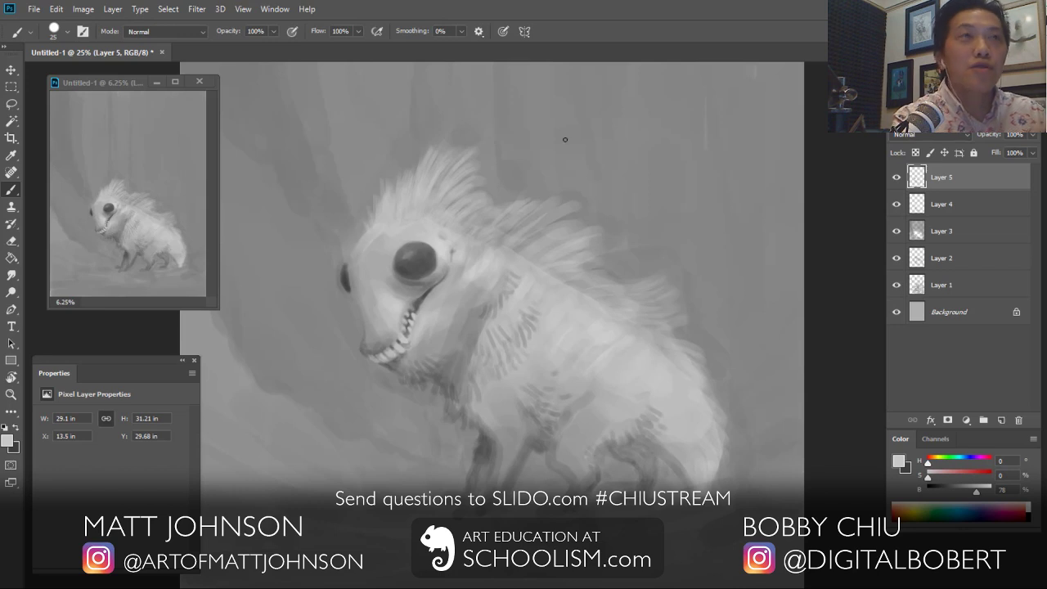
Step: Extend the light hair strokes along the back mane down to the last tuft above the rump
{"action": "left_click_drag", "start_coordinate": [498, 221], "coordinate": [519, 199]}
{"action": "mouse_move", "coordinate": [502, 227]}
{"action": "left_mouse_down"}
{"action": "mouse_move", "coordinate": [526, 206]}
{"action": "mouse_move", "coordinate": [525, 219]}
{"action": "mouse_move", "coordinate": [477, 238]}
{"action": "mouse_move", "coordinate": [520, 203]}
{"action": "mouse_move", "coordinate": [575, 204]}
{"action": "mouse_move", "coordinate": [545, 233]}
{"action": "mouse_move", "coordinate": [518, 237]}
{"action": "mouse_move", "coordinate": [563, 196]}
{"action": "left_mouse_up"}
{"action": "left_click_drag", "start_coordinate": [533, 236], "coordinate": [582, 201]}
{"action": "mouse_move", "coordinate": [515, 250]}
{"action": "left_mouse_down"}
{"action": "mouse_move", "coordinate": [539, 225]}
{"action": "mouse_move", "coordinate": [587, 224]}
{"action": "left_mouse_up"}
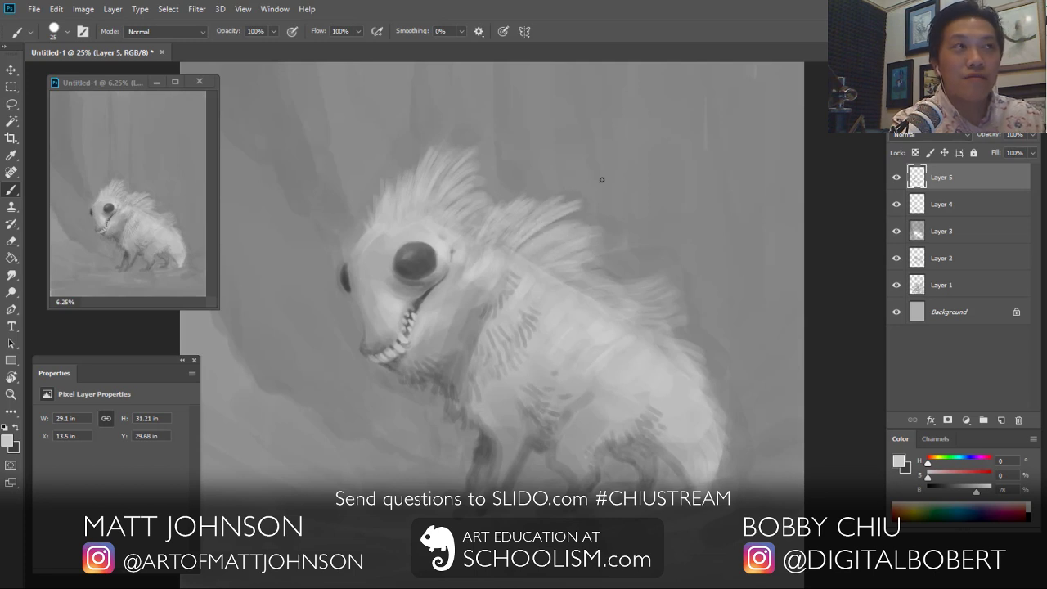
{"action": "mouse_move", "coordinate": [518, 251]}
{"action": "left_mouse_down"}
{"action": "mouse_move", "coordinate": [557, 222]}
{"action": "mouse_move", "coordinate": [578, 233]}
{"action": "mouse_move", "coordinate": [572, 252]}
{"action": "left_mouse_up"}
{"action": "mouse_move", "coordinate": [550, 273]}
{"action": "left_mouse_down"}
{"action": "mouse_move", "coordinate": [601, 272]}
{"action": "mouse_move", "coordinate": [584, 284]}
{"action": "mouse_move", "coordinate": [589, 271]}
{"action": "mouse_move", "coordinate": [544, 280]}
{"action": "mouse_move", "coordinate": [544, 248]}
{"action": "left_mouse_up"}
{"action": "left_click_drag", "start_coordinate": [570, 286], "coordinate": [626, 277]}
{"action": "mouse_move", "coordinate": [599, 295]}
{"action": "left_mouse_down"}
{"action": "mouse_move", "coordinate": [656, 281]}
{"action": "mouse_move", "coordinate": [626, 296]}
{"action": "mouse_move", "coordinate": [668, 299]}
{"action": "mouse_move", "coordinate": [683, 322]}
{"action": "left_mouse_up"}
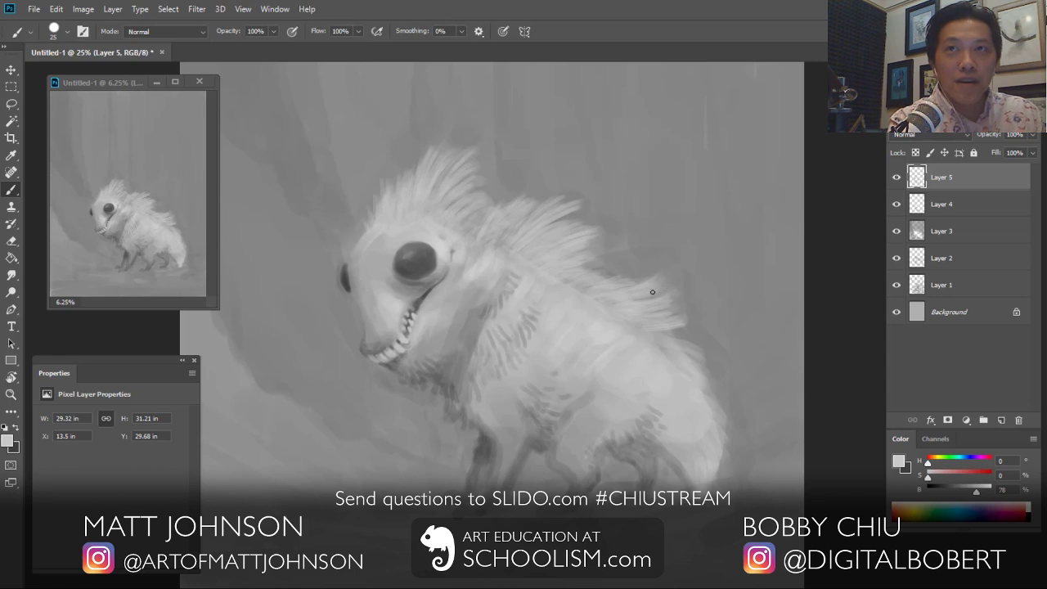
Step: Lighten the hind thigh and flank with a size 60 brush, and the shoulder above the front leg with size 40
{"action": "key", "text": "bracketright"}
{"action": "key", "text": "bracketright"}
{"action": "key", "text": "bracketright"}
{"action": "key", "text": "bracketright"}
{"action": "key", "text": "bracketright"}
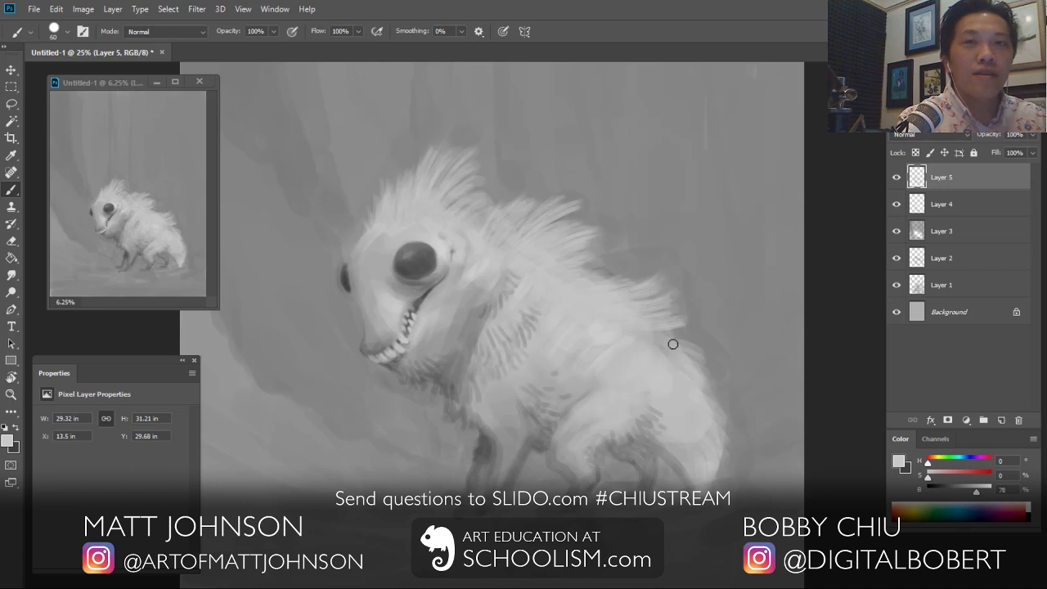
{"action": "key", "text": "bracketleft"}
{"action": "key", "text": "bracketleft"}
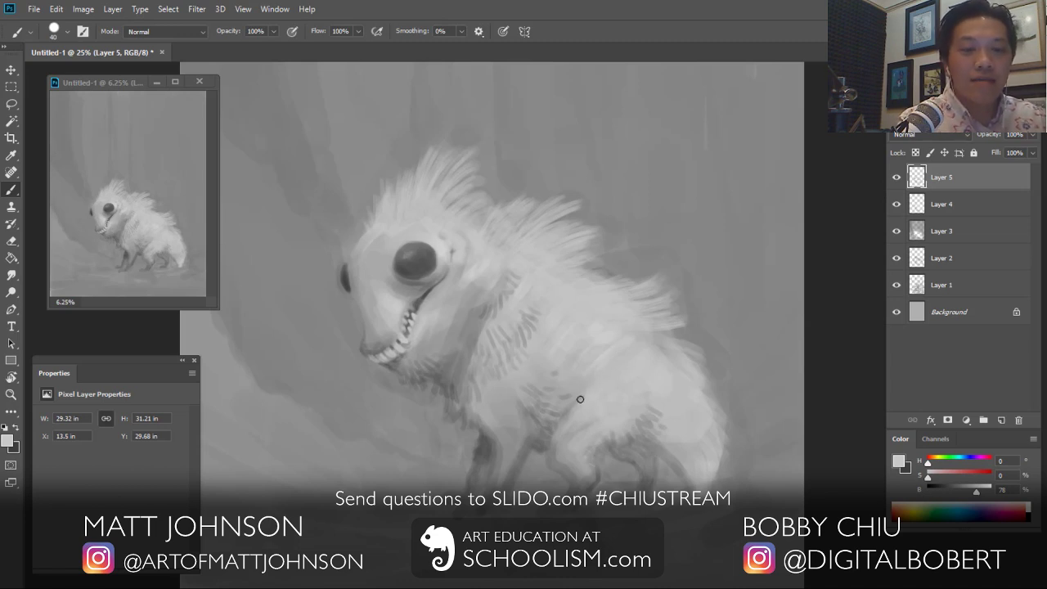
{"action": "left_click_drag", "start_coordinate": [511, 382], "coordinate": [519, 412]}
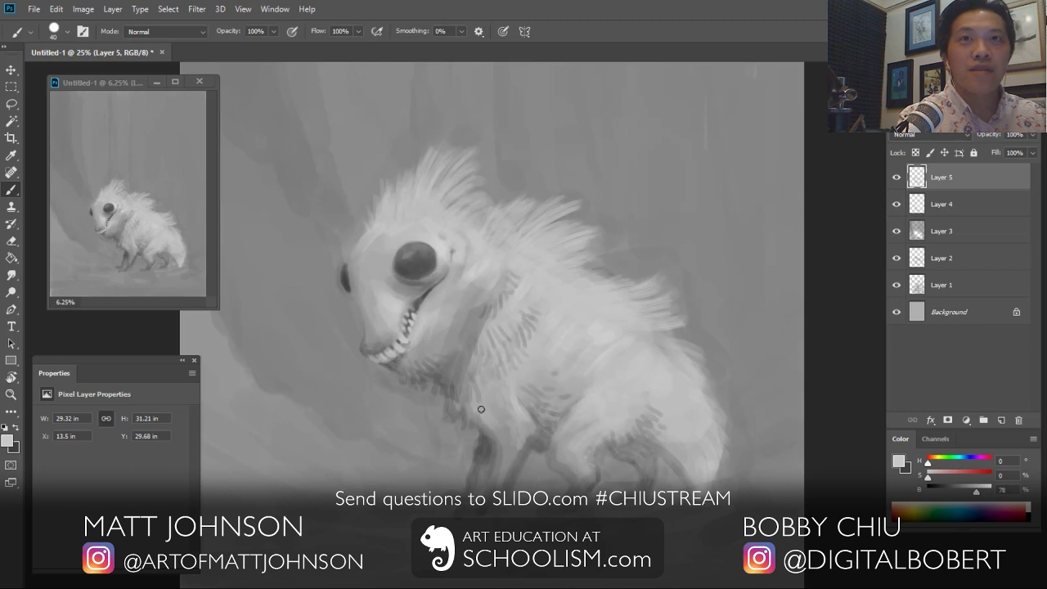
Step: Create a new layer above the creature layer and block in a pale rounded stone on the ground in front of it
{"action": "key", "text": "bracketleft"}
{"action": "key", "text": "bracketleft"}
{"action": "key", "text": "bracketleft"}
{"action": "key", "text": "bracketleft"}
{"action": "key", "text": "bracketleft"}
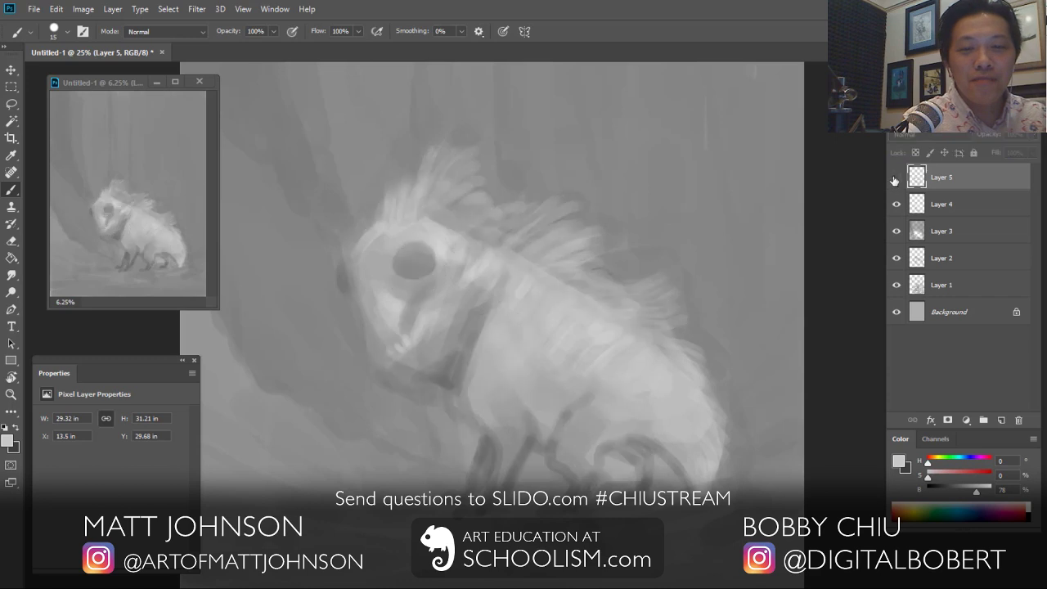
{"action": "key", "text": "ctrl+shift+alt+n"}
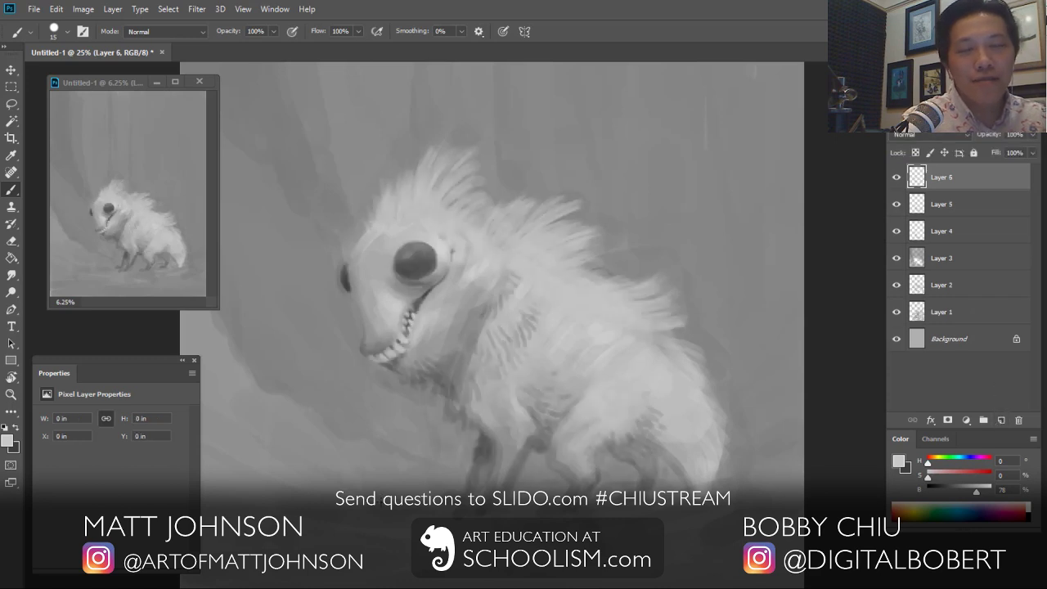
{"action": "mouse_move", "coordinate": [369, 494]}
{"action": "left_mouse_down"}
{"action": "mouse_move", "coordinate": [401, 504]}
{"action": "mouse_move", "coordinate": [332, 483]}
{"action": "mouse_move", "coordinate": [346, 463]}
{"action": "mouse_move", "coordinate": [314, 471]}
{"action": "left_mouse_up"}
{"action": "key", "text": "ctrl+z"}
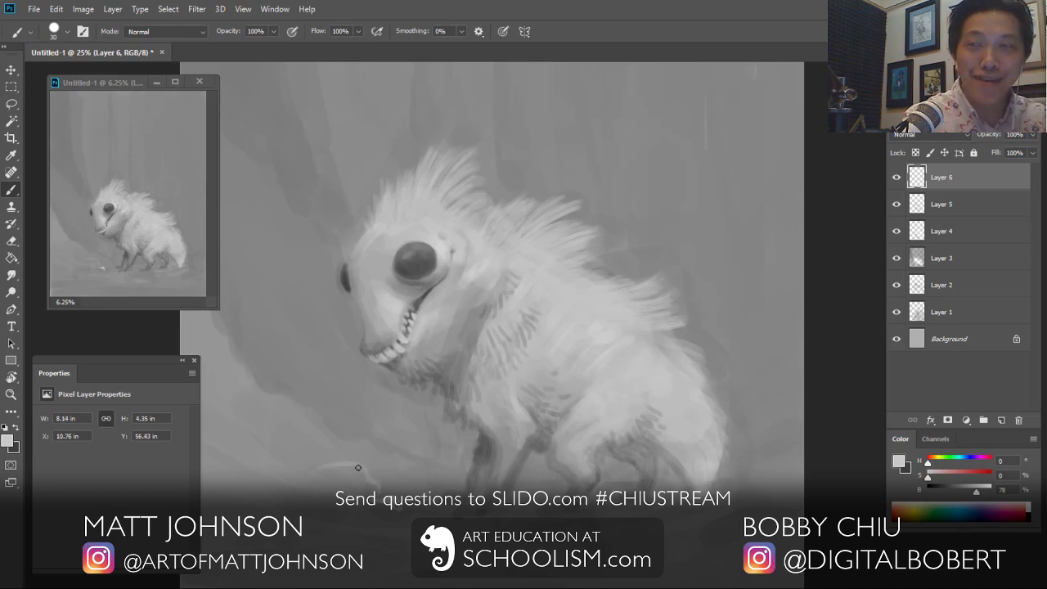
{"action": "mouse_move", "coordinate": [339, 469]}
{"action": "left_mouse_down"}
{"action": "mouse_move", "coordinate": [352, 466]}
{"action": "mouse_move", "coordinate": [356, 481]}
{"action": "left_mouse_up"}
Step: Detail the stone with a size 20 brush, and add a smaller stone beside it and light drool specks below the chin
{"action": "key", "text": "bracketleft"}
{"action": "key", "text": "bracketleft"}
{"action": "key", "text": "bracketleft"}
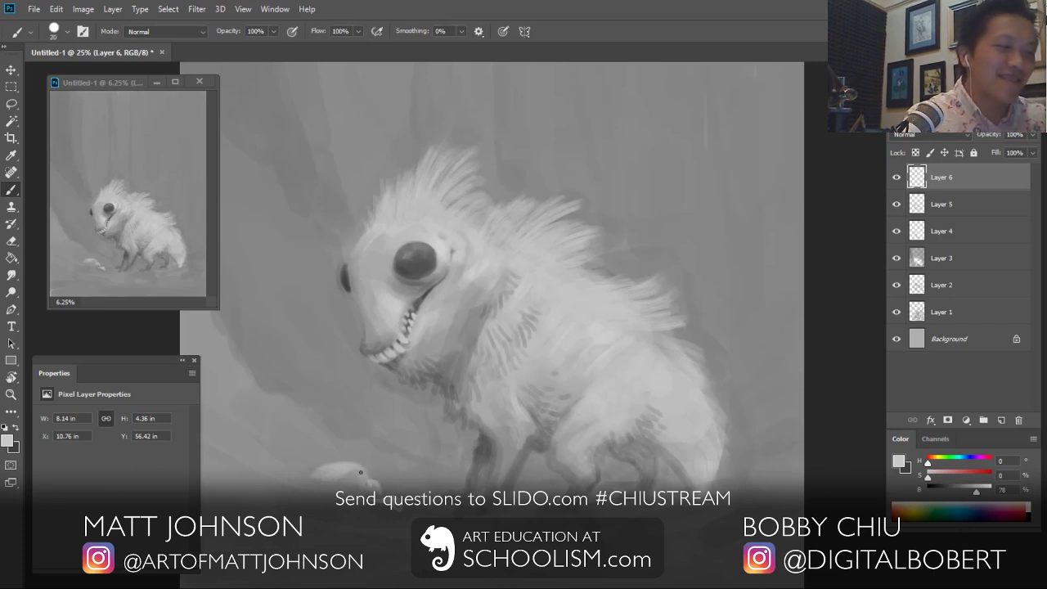
{"action": "left_click_drag", "start_coordinate": [332, 480], "coordinate": [334, 469]}
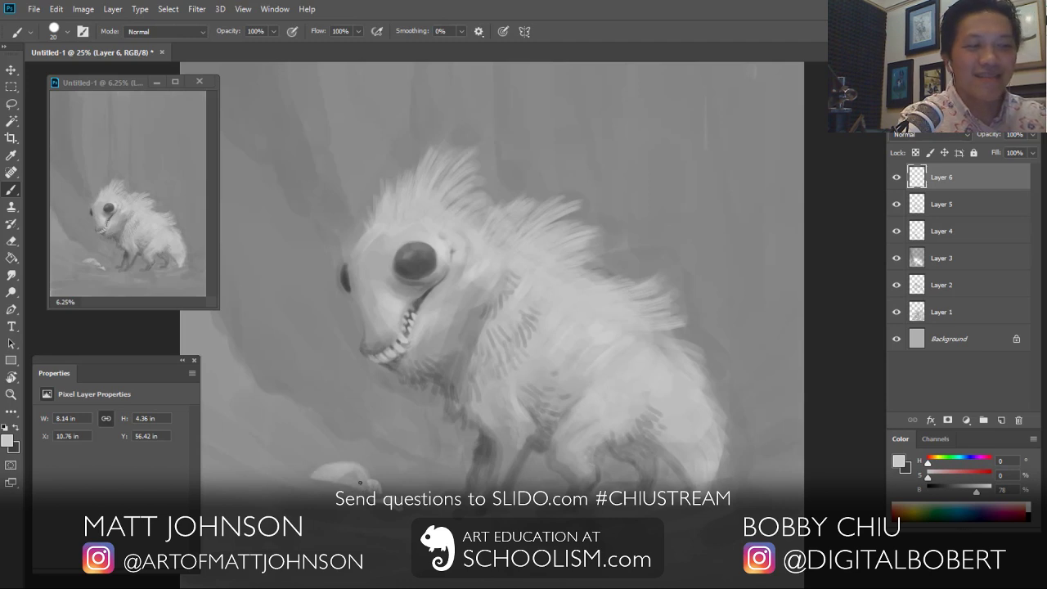
{"action": "left_click_drag", "start_coordinate": [404, 477], "coordinate": [416, 482]}
{"action": "left_click", "coordinate": [402, 396]}
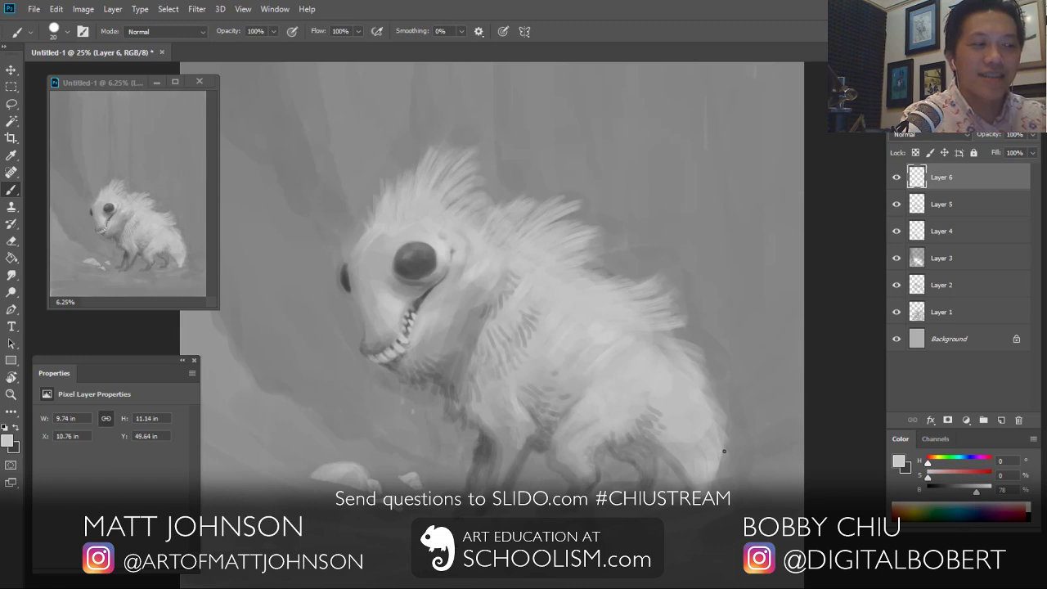
Step: Paint dark contact shadows on the ground beneath the creature's feet and around the stone with a size 40 brush
{"action": "key", "text": "x"}
{"action": "left_click_drag", "start_coordinate": [454, 503], "coordinate": [458, 509]}
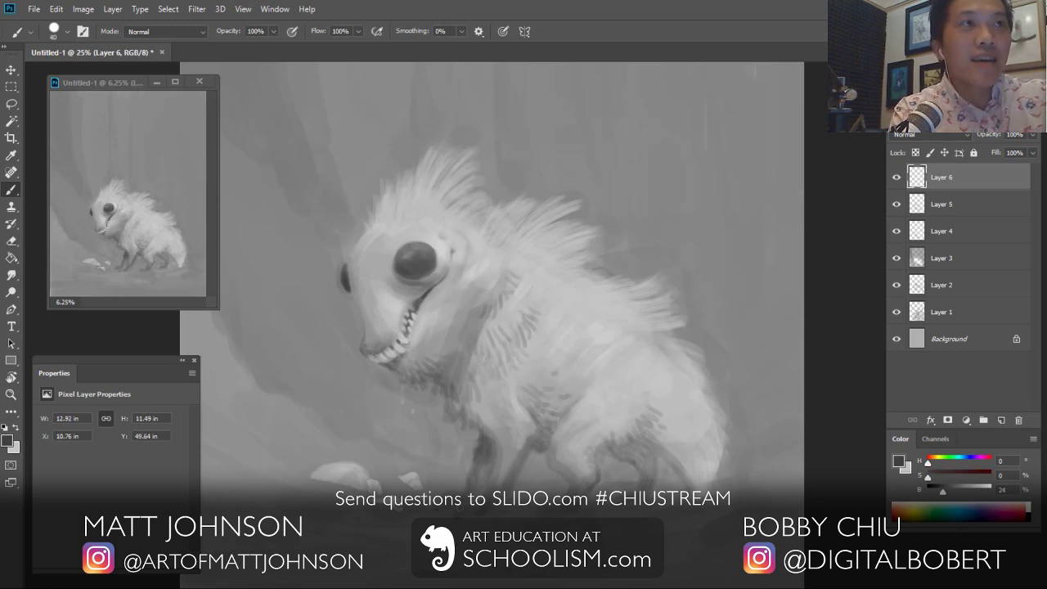
{"action": "left_click_drag", "start_coordinate": [521, 516], "coordinate": [531, 511]}
{"action": "left_click_drag", "start_coordinate": [595, 509], "coordinate": [628, 505]}
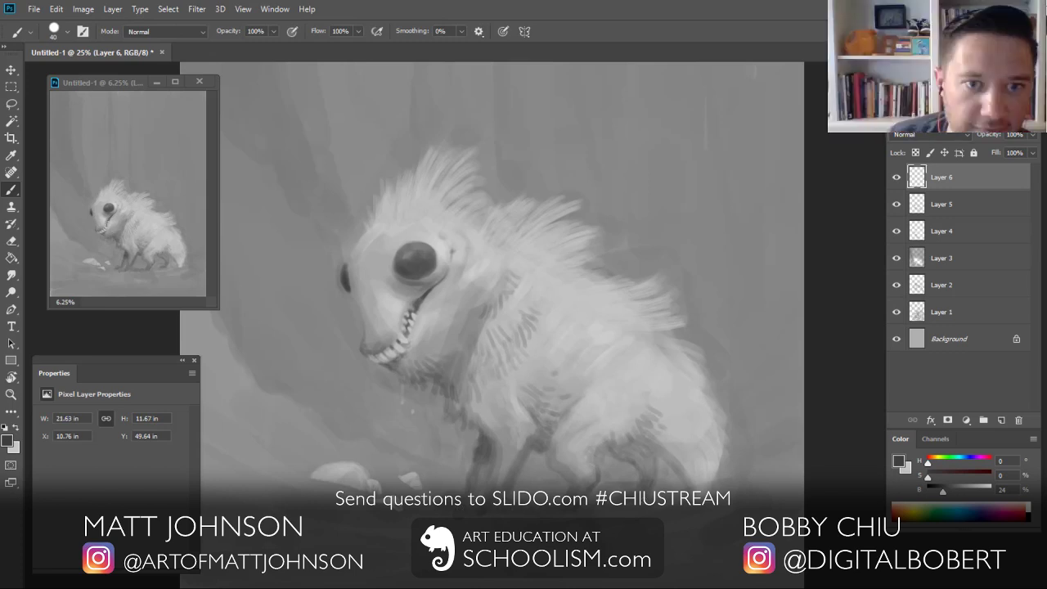
{"action": "mouse_move", "coordinate": [682, 484]}
{"action": "left_mouse_down"}
{"action": "mouse_move", "coordinate": [711, 492]}
{"action": "mouse_move", "coordinate": [629, 505]}
{"action": "left_mouse_up"}
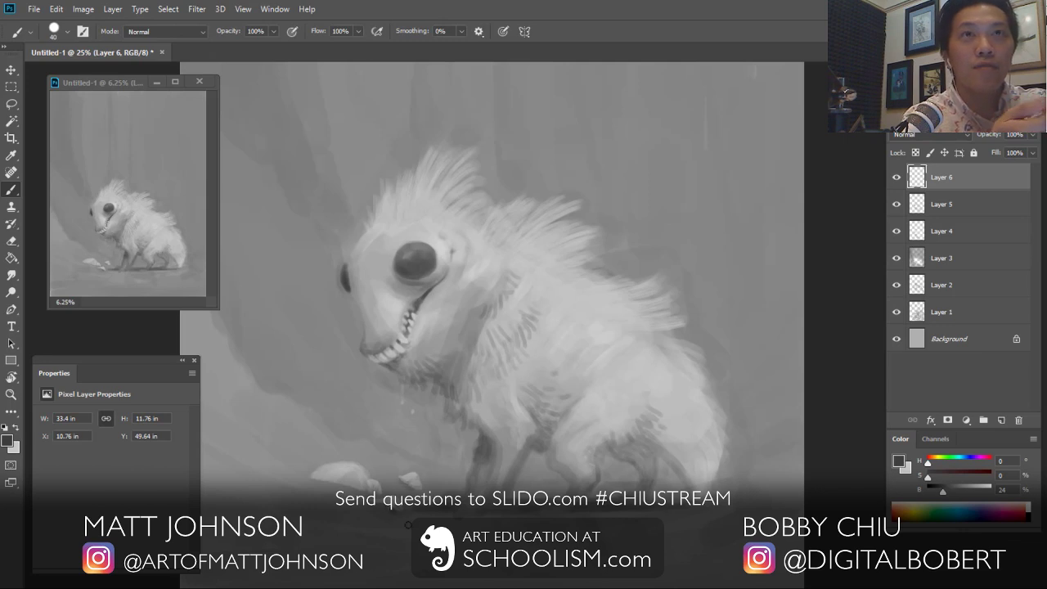
{"action": "left_click_drag", "start_coordinate": [329, 461], "coordinate": [302, 473]}
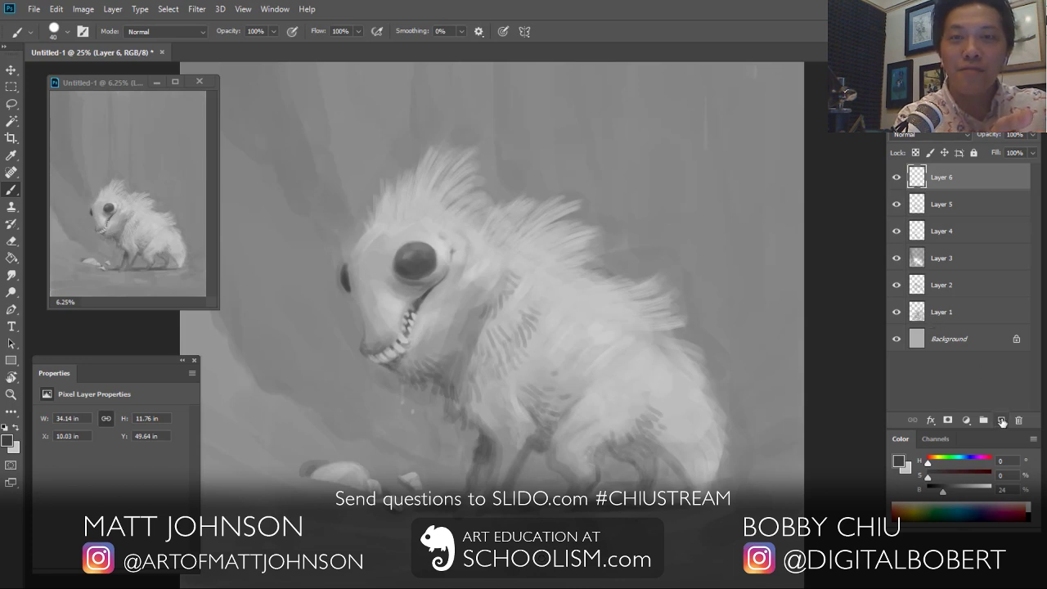
Step: Add an empty layer and a Curves adjustment layer, and pull the curve down to darken the whole painting
{"action": "key", "text": "ctrl+minus"}
{"action": "key", "text": "ctrl+minus"}
{"action": "left_click", "coordinate": [1000, 420]}
{"action": "left_click", "coordinate": [966, 420]}
{"action": "left_click", "coordinate": [969, 252]}
{"action": "left_click_drag", "start_coordinate": [145, 480], "coordinate": [137, 521]}
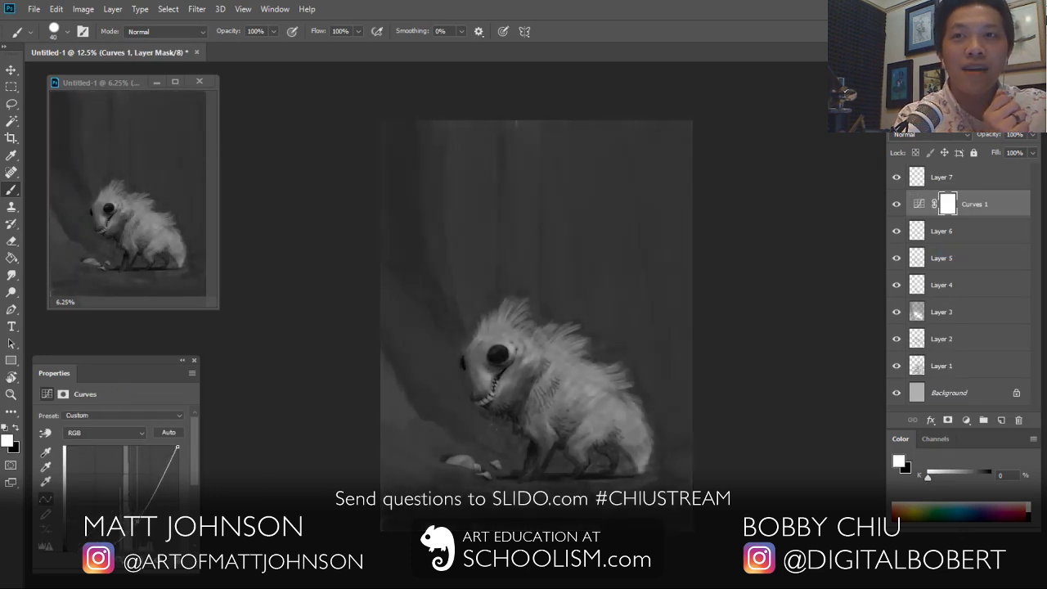
{"action": "left_click", "coordinate": [194, 361]}
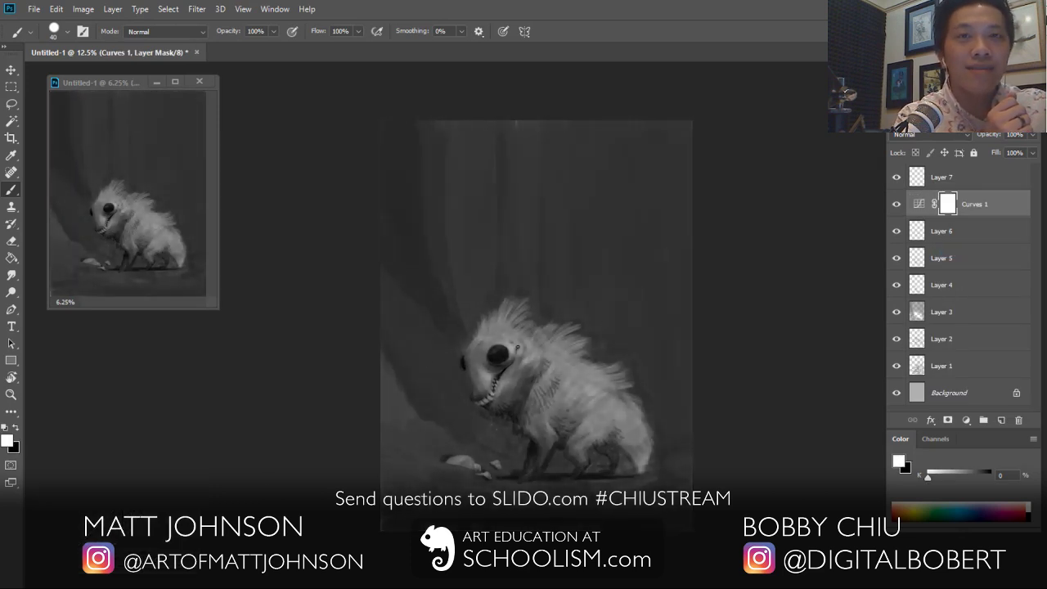
Step: Paint black on the Curves mask over the creature's crest, forehead and cheek to brighten them, enlarging the brush to 150
{"action": "key", "text": "x"}
{"action": "mouse_move", "coordinate": [505, 347]}
{"action": "left_mouse_down"}
{"action": "mouse_move", "coordinate": [494, 353]}
{"action": "mouse_move", "coordinate": [524, 350]}
{"action": "mouse_move", "coordinate": [490, 340]}
{"action": "mouse_move", "coordinate": [508, 314]}
{"action": "left_mouse_up"}
{"action": "key", "text": "bracketright"}
{"action": "mouse_move", "coordinate": [498, 328]}
{"action": "left_mouse_down"}
{"action": "mouse_move", "coordinate": [511, 310]}
{"action": "mouse_move", "coordinate": [525, 316]}
{"action": "mouse_move", "coordinate": [521, 307]}
{"action": "left_mouse_up"}
{"action": "mouse_move", "coordinate": [513, 337]}
{"action": "left_mouse_down"}
{"action": "mouse_move", "coordinate": [529, 324]}
{"action": "mouse_move", "coordinate": [540, 332]}
{"action": "mouse_move", "coordinate": [484, 342]}
{"action": "mouse_move", "coordinate": [471, 366]}
{"action": "left_mouse_up"}
{"action": "key", "text": "bracketleft"}
{"action": "key", "text": "bracketleft"}
{"action": "key", "text": "bracketright"}
{"action": "key", "text": "bracketright"}
{"action": "key", "text": "bracketright"}
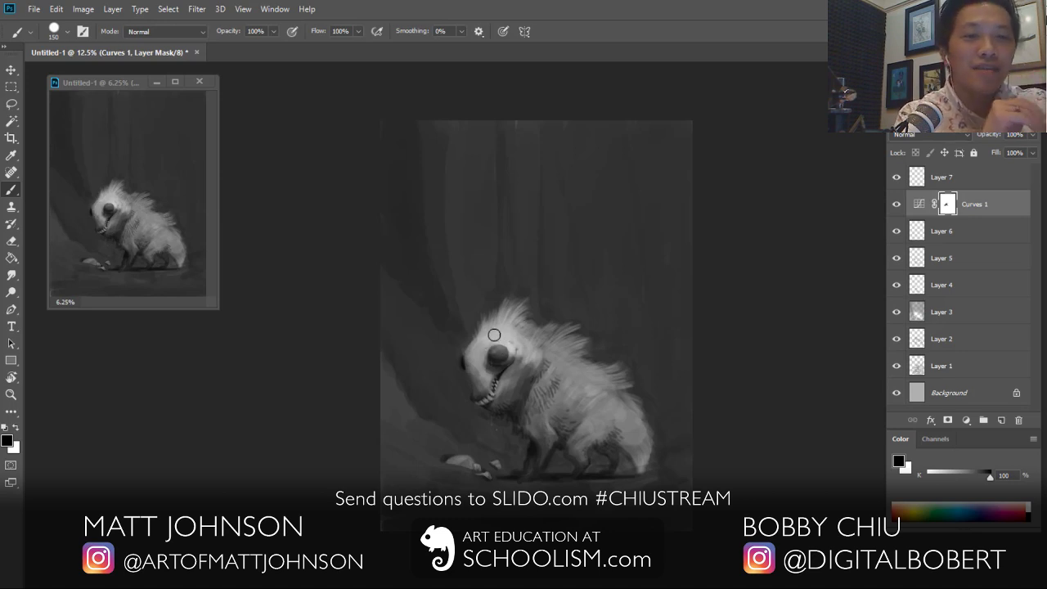
{"action": "mouse_move", "coordinate": [501, 319]}
{"action": "left_mouse_down"}
{"action": "mouse_move", "coordinate": [494, 329]}
{"action": "mouse_move", "coordinate": [536, 360]}
{"action": "left_mouse_up"}
Step: Refine the Curves mask around the muzzle, mouth and brow with a size 50 brush to brighten the face
{"action": "key", "text": "ctrl+plus"}
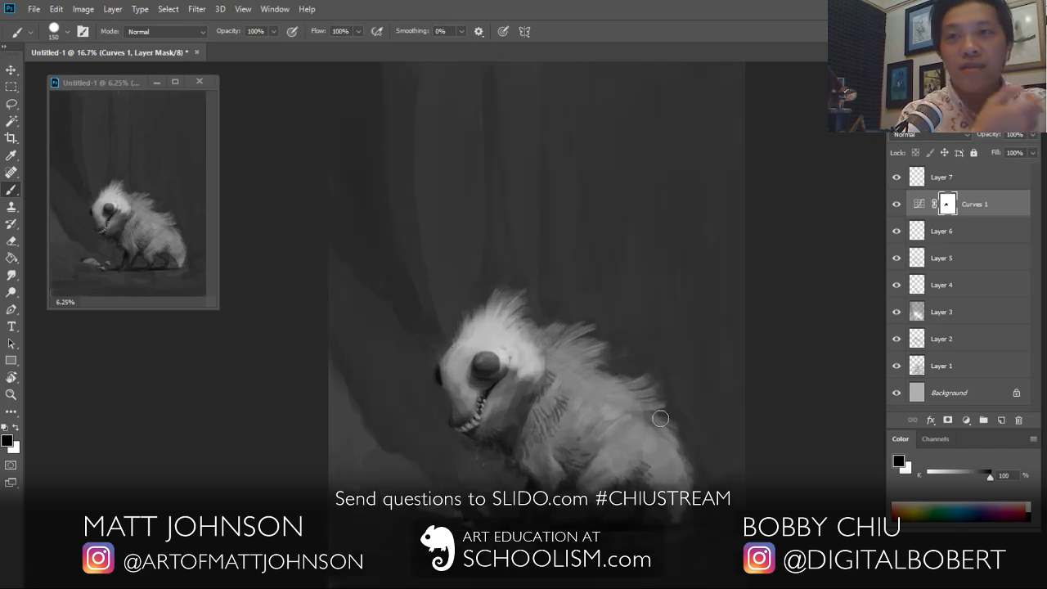
{"action": "left_click_drag", "start_coordinate": [661, 418], "coordinate": [654, 363]}
{"action": "key", "text": "bracketleft"}
{"action": "key", "text": "bracketleft"}
{"action": "key", "text": "bracketleft"}
{"action": "key", "text": "bracketleft"}
{"action": "key", "text": "bracketleft"}
{"action": "key", "text": "bracketleft"}
{"action": "key", "text": "bracketleft"}
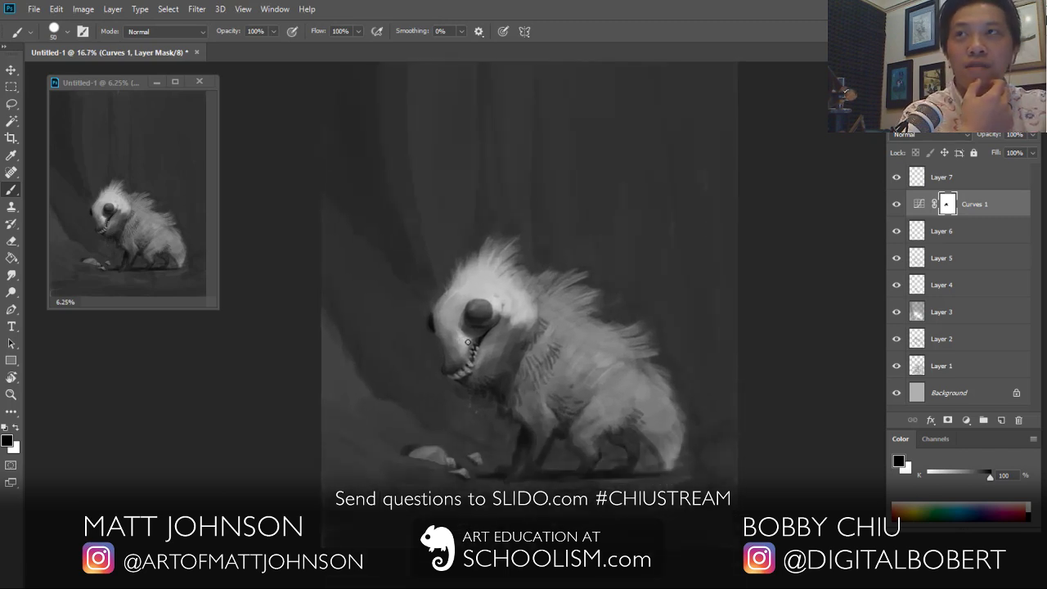
{"action": "key", "text": "bracketright"}
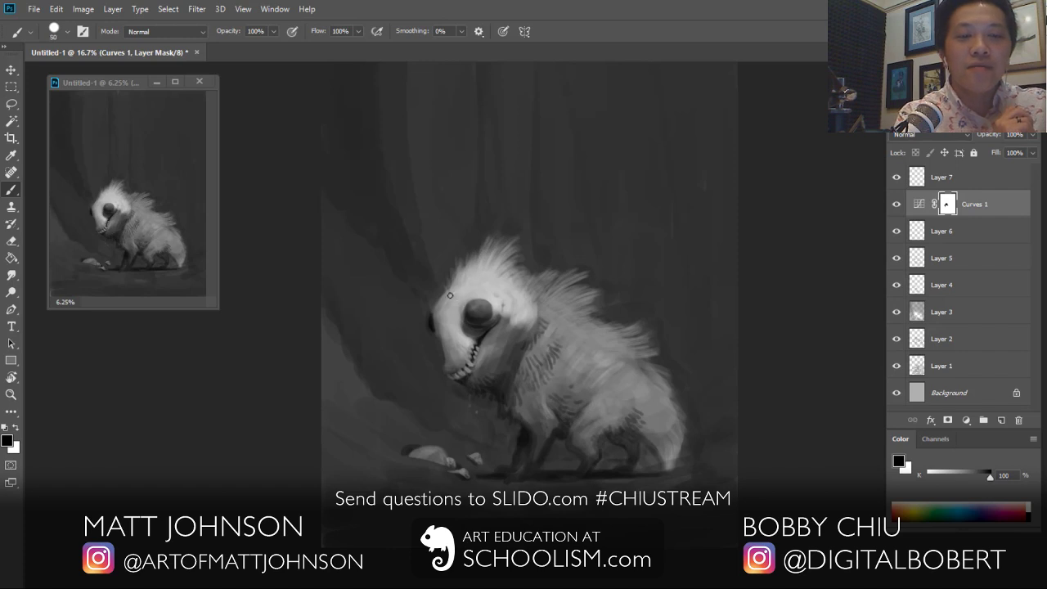
{"action": "key", "text": "x"}
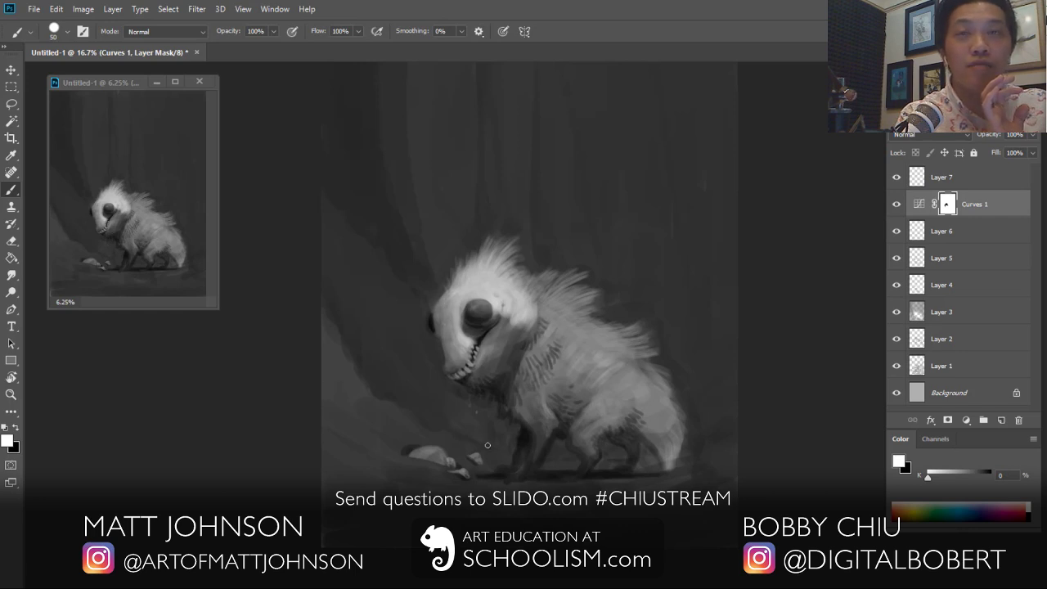
{"action": "key", "text": "x"}
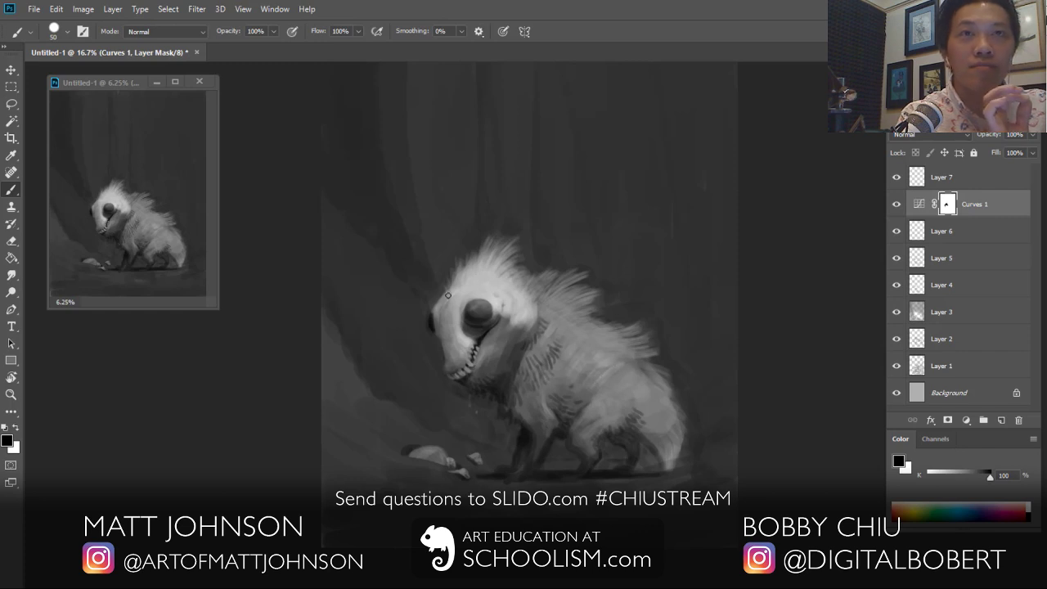
Step: Paint black on the Curves mask along the back mane, shoulder and flank to brighten the fur, raising the brush to 100
{"action": "mouse_move", "coordinate": [545, 268]}
{"action": "left_mouse_down"}
{"action": "mouse_move", "coordinate": [591, 296]}
{"action": "mouse_move", "coordinate": [565, 304]}
{"action": "mouse_move", "coordinate": [587, 311]}
{"action": "mouse_move", "coordinate": [583, 326]}
{"action": "mouse_move", "coordinate": [537, 304]}
{"action": "mouse_move", "coordinate": [560, 293]}
{"action": "mouse_move", "coordinate": [627, 312]}
{"action": "mouse_move", "coordinate": [616, 333]}
{"action": "mouse_move", "coordinate": [614, 315]}
{"action": "mouse_move", "coordinate": [592, 322]}
{"action": "mouse_move", "coordinate": [613, 331]}
{"action": "mouse_move", "coordinate": [584, 326]}
{"action": "mouse_move", "coordinate": [629, 330]}
{"action": "mouse_move", "coordinate": [618, 356]}
{"action": "mouse_move", "coordinate": [641, 366]}
{"action": "left_mouse_up"}
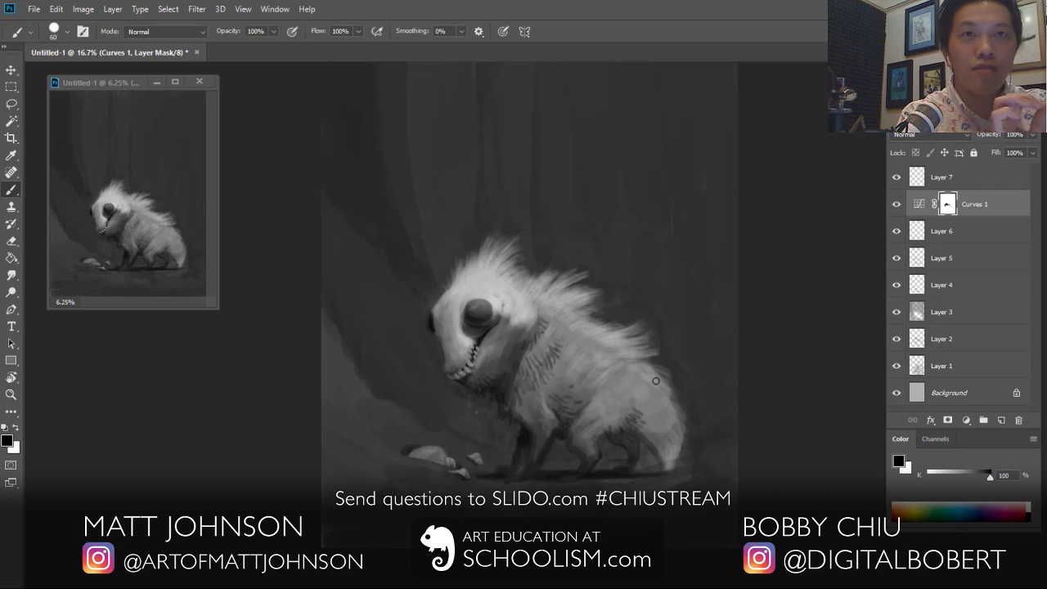
{"action": "mouse_move", "coordinate": [552, 325]}
{"action": "left_mouse_down"}
{"action": "mouse_move", "coordinate": [532, 341]}
{"action": "mouse_move", "coordinate": [550, 343]}
{"action": "mouse_move", "coordinate": [583, 320]}
{"action": "mouse_move", "coordinate": [565, 348]}
{"action": "mouse_move", "coordinate": [602, 326]}
{"action": "mouse_move", "coordinate": [589, 328]}
{"action": "mouse_move", "coordinate": [606, 346]}
{"action": "mouse_move", "coordinate": [583, 361]}
{"action": "mouse_move", "coordinate": [597, 349]}
{"action": "mouse_move", "coordinate": [591, 359]}
{"action": "mouse_move", "coordinate": [555, 368]}
{"action": "mouse_move", "coordinate": [576, 377]}
{"action": "mouse_move", "coordinate": [612, 350]}
{"action": "left_mouse_up"}
{"action": "key", "text": "bracketright"}
{"action": "key", "text": "bracketright"}
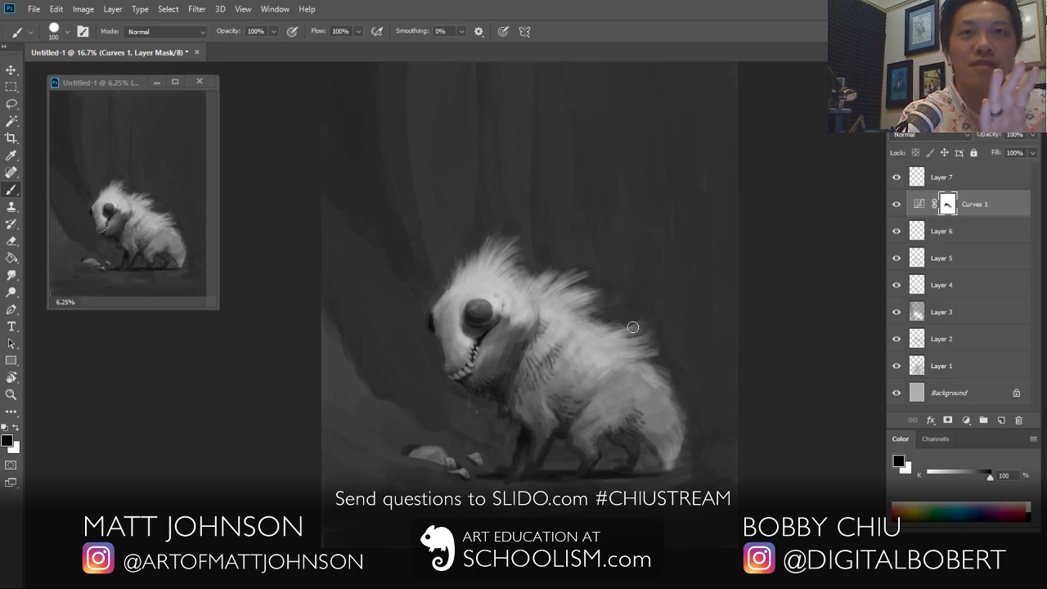
{"action": "mouse_move", "coordinate": [564, 380]}
{"action": "left_mouse_down"}
{"action": "mouse_move", "coordinate": [645, 375]}
{"action": "mouse_move", "coordinate": [634, 369]}
{"action": "mouse_move", "coordinate": [607, 407]}
{"action": "left_mouse_up"}
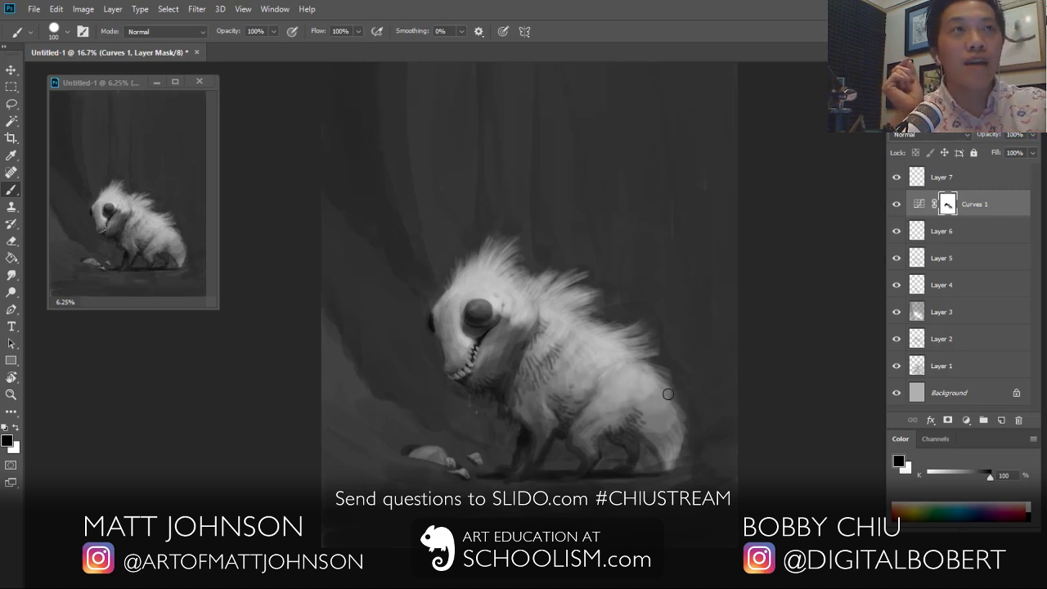
Step: Mask the Curves darkening off the rump and hind thigh with smaller brushes of size 80 and 60
{"action": "key", "text": "bracketleft"}
{"action": "key", "text": "bracketleft"}
{"action": "key", "text": "bracketleft"}
{"action": "key", "text": "bracketleft"}
{"action": "key", "text": "bracketleft"}
{"action": "mouse_move", "coordinate": [642, 362]}
{"action": "left_mouse_down"}
{"action": "mouse_move", "coordinate": [666, 391]}
{"action": "mouse_move", "coordinate": [673, 448]}
{"action": "left_mouse_up"}
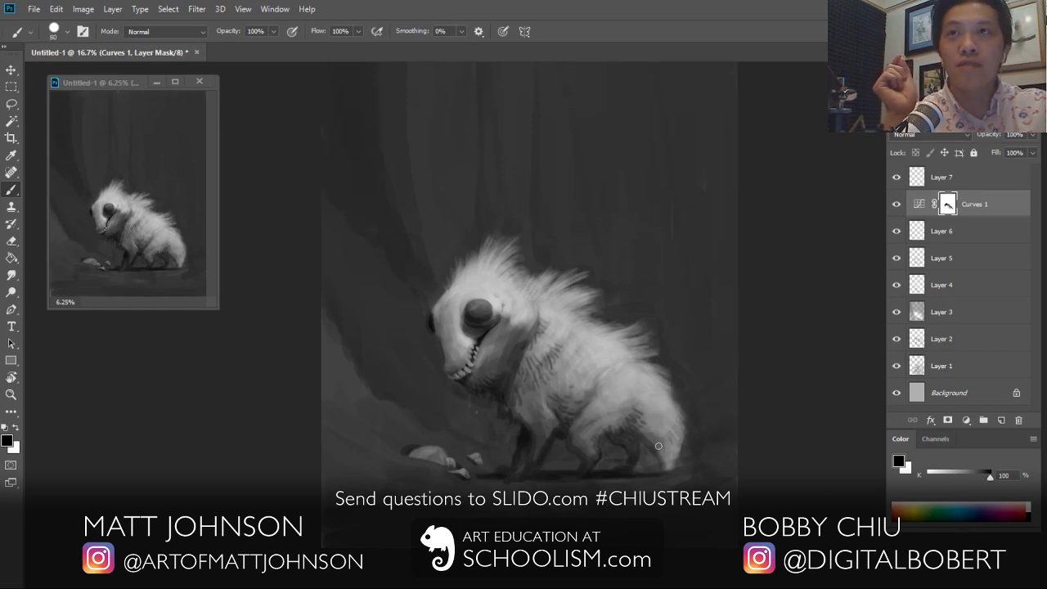
{"action": "left_click_drag", "start_coordinate": [629, 401], "coordinate": [616, 421]}
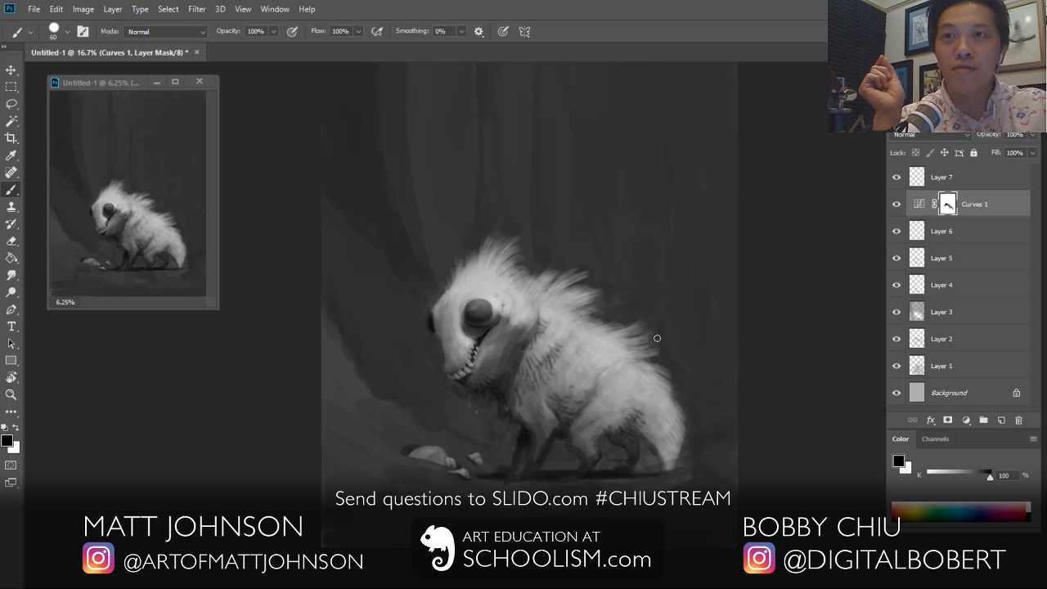
Step: Touch up the shoulder fur on the Curves mask with black paint and a size 60 brush
{"action": "left_click_drag", "start_coordinate": [557, 371], "coordinate": [547, 384]}
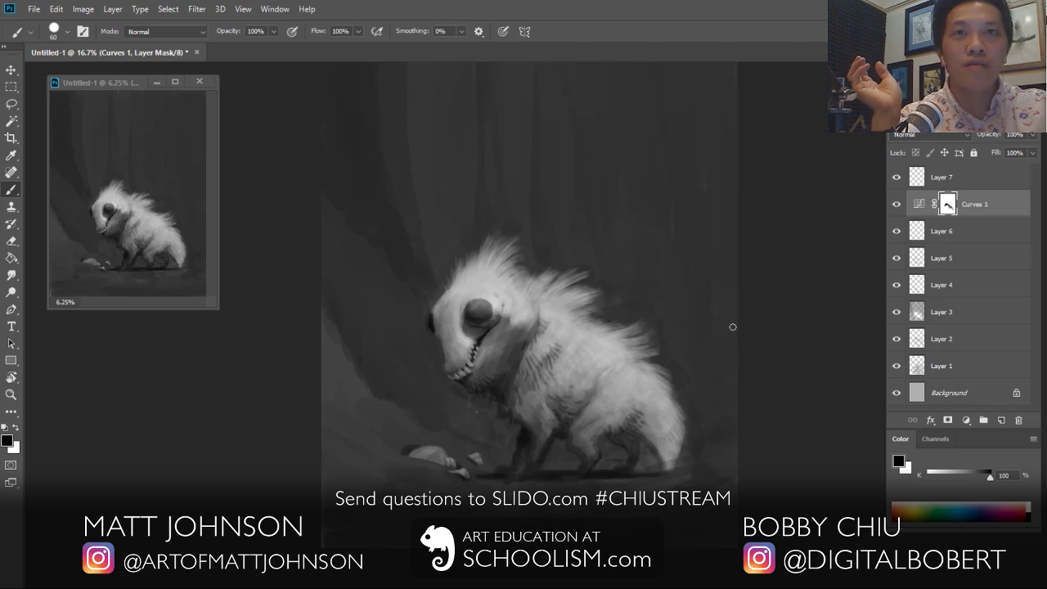
Step: Retouch the area below the eye and the mouth corner on Layer 7 with light and sampled dark grey, brush size 30
{"action": "left_click", "coordinate": [916, 177]}
{"action": "key", "text": "ctrl+plus"}
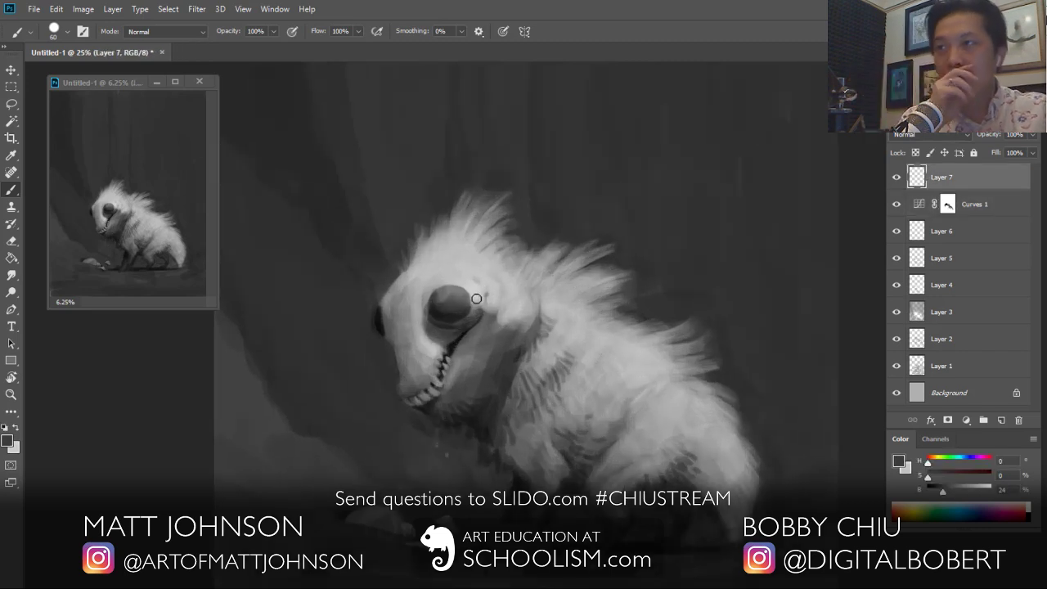
{"action": "key", "text": "x"}
{"action": "key", "text": "bracketleft"}
{"action": "key", "text": "bracketleft"}
{"action": "key", "text": "bracketleft"}
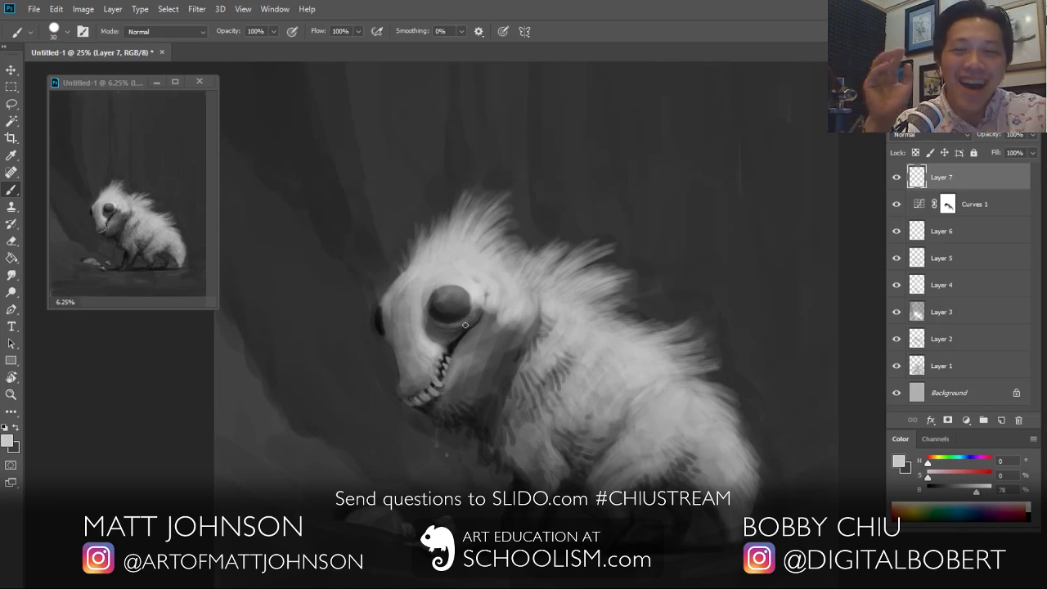
{"action": "left_click_drag", "start_coordinate": [435, 325], "coordinate": [453, 326]}
{"action": "key", "text": "x"}
{"action": "left_click", "coordinate": [470, 325], "text": "alt"}
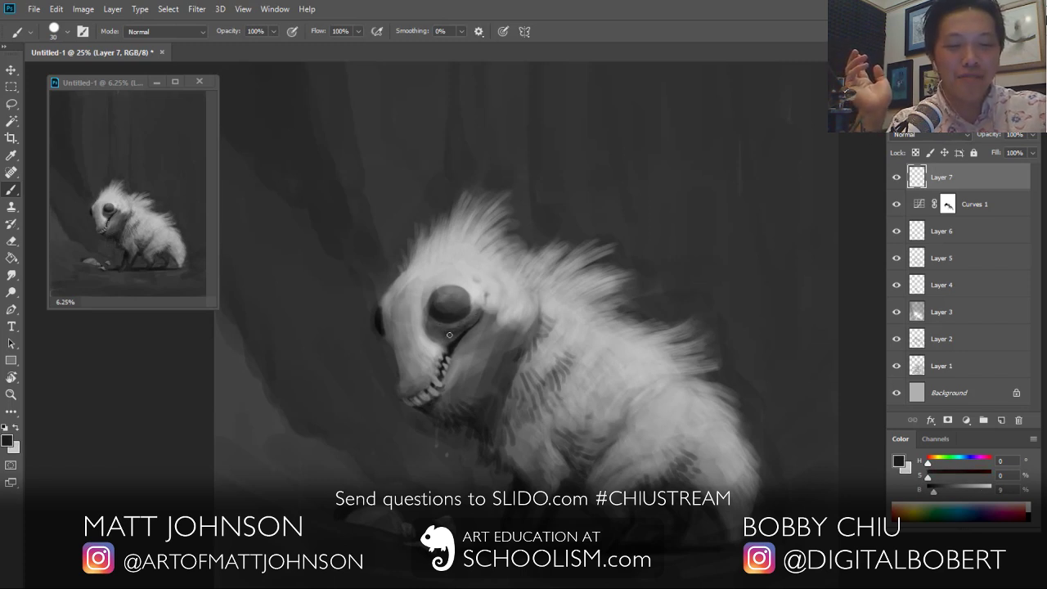
Step: Paint a light highlight on the eyeball with a size 15 brush and soften its shading with light and dark tones at size 80
{"action": "key", "text": "x"}
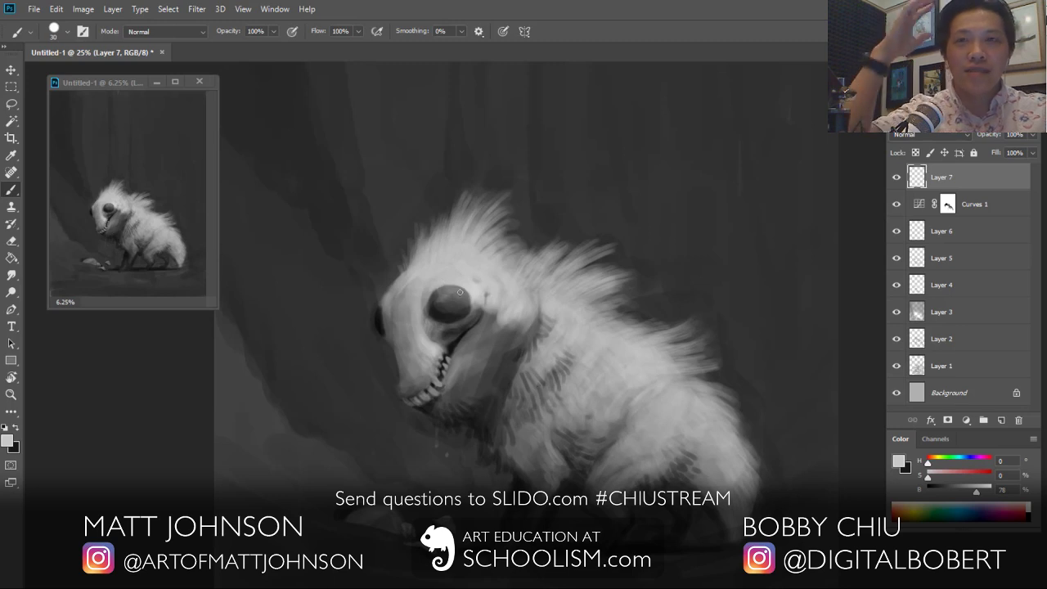
{"action": "left_click_drag", "start_coordinate": [460, 291], "coordinate": [464, 295]}
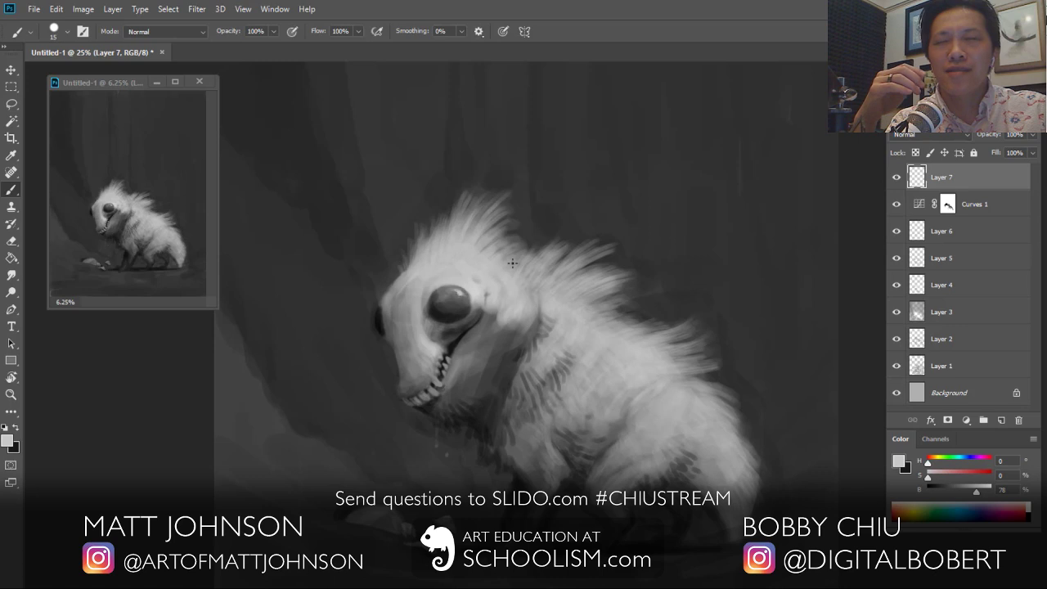
{"action": "key", "text": "bracketright"}
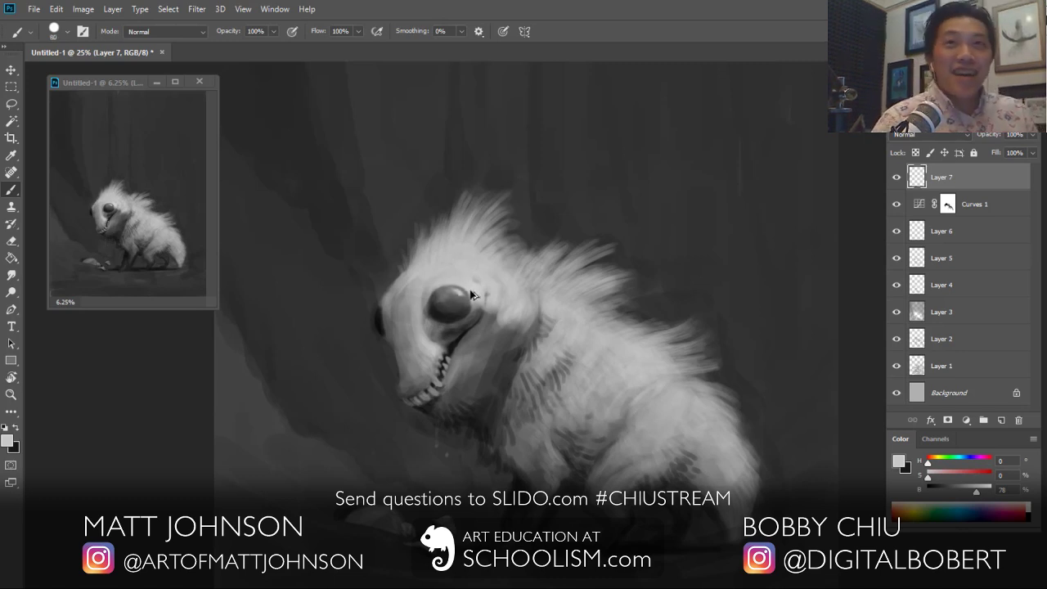
{"action": "key", "text": "x"}
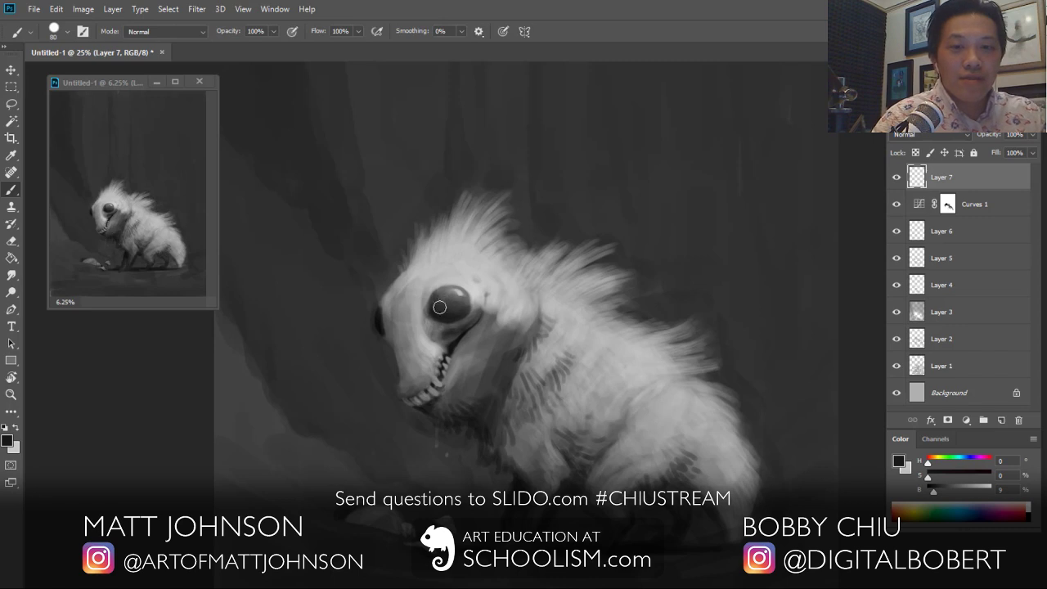
{"action": "key", "text": "x"}
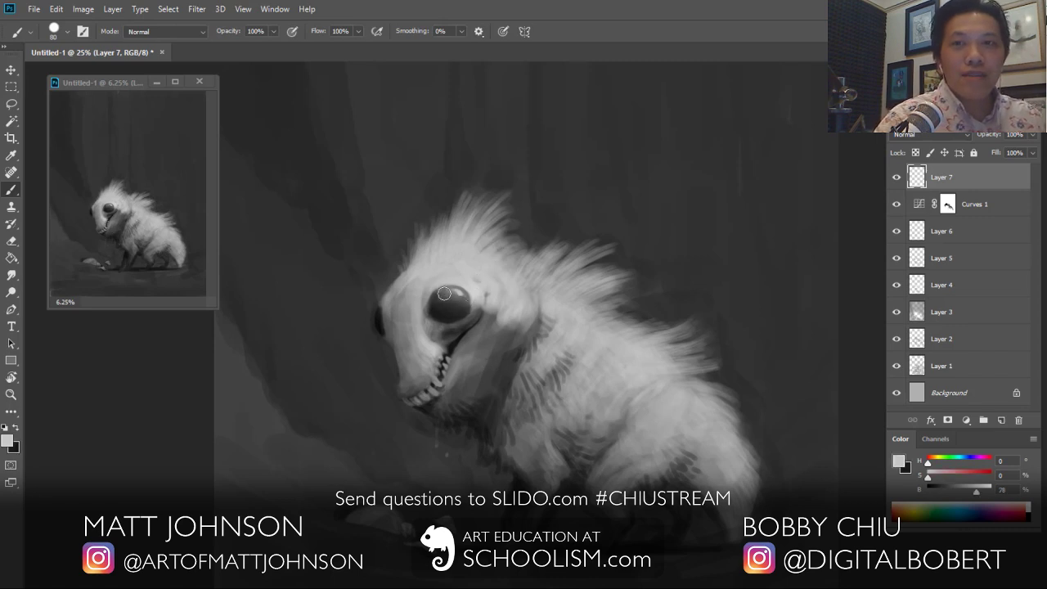
{"action": "key", "text": "x"}
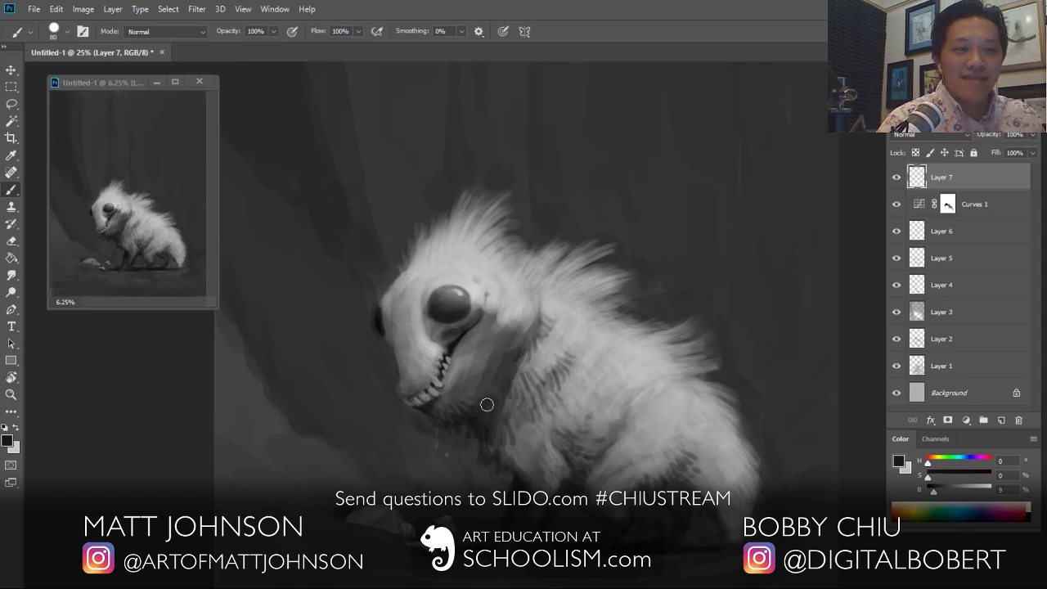
Step: Paint black on the Curves mask over the chest, belly and upper foreleg, reducing the brush from 80 to 40
{"action": "key", "text": "alt+bracketleft"}
{"action": "mouse_move", "coordinate": [534, 441]}
{"action": "left_mouse_down"}
{"action": "mouse_move", "coordinate": [538, 344]}
{"action": "mouse_move", "coordinate": [551, 463]}
{"action": "mouse_move", "coordinate": [501, 448]}
{"action": "mouse_move", "coordinate": [513, 401]}
{"action": "mouse_move", "coordinate": [521, 465]}
{"action": "mouse_move", "coordinate": [552, 479]}
{"action": "left_mouse_up"}
{"action": "mouse_move", "coordinate": [580, 413]}
{"action": "left_mouse_down"}
{"action": "mouse_move", "coordinate": [597, 454]}
{"action": "mouse_move", "coordinate": [581, 470]}
{"action": "mouse_move", "coordinate": [556, 431]}
{"action": "mouse_move", "coordinate": [563, 442]}
{"action": "mouse_move", "coordinate": [608, 366]}
{"action": "mouse_move", "coordinate": [620, 371]}
{"action": "mouse_move", "coordinate": [582, 436]}
{"action": "mouse_move", "coordinate": [599, 452]}
{"action": "mouse_move", "coordinate": [584, 425]}
{"action": "mouse_move", "coordinate": [569, 454]}
{"action": "mouse_move", "coordinate": [605, 396]}
{"action": "mouse_move", "coordinate": [618, 418]}
{"action": "mouse_move", "coordinate": [564, 430]}
{"action": "left_mouse_up"}
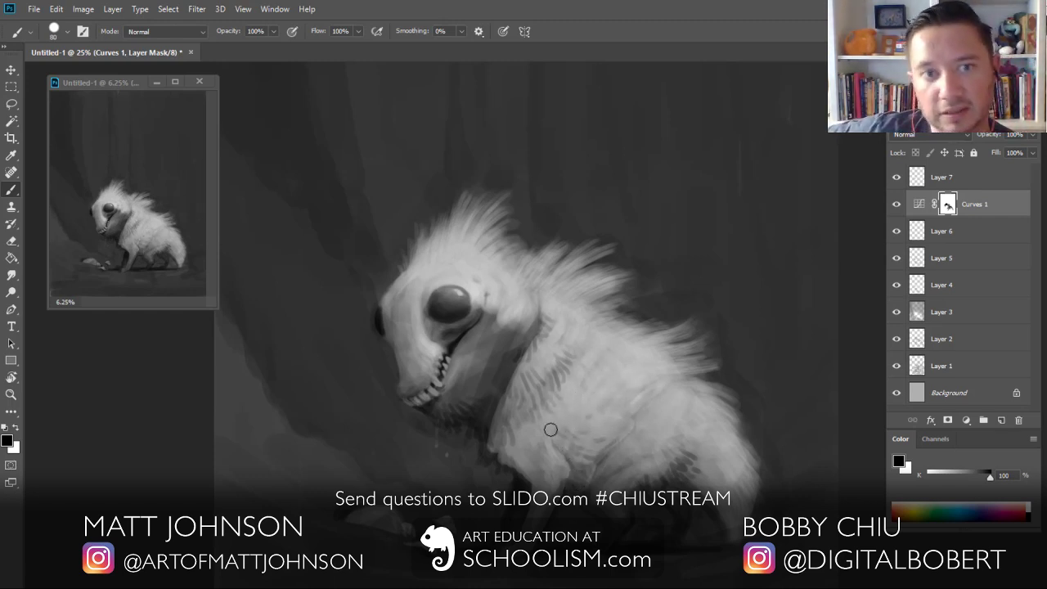
{"action": "left_click_drag", "start_coordinate": [502, 407], "coordinate": [494, 421]}
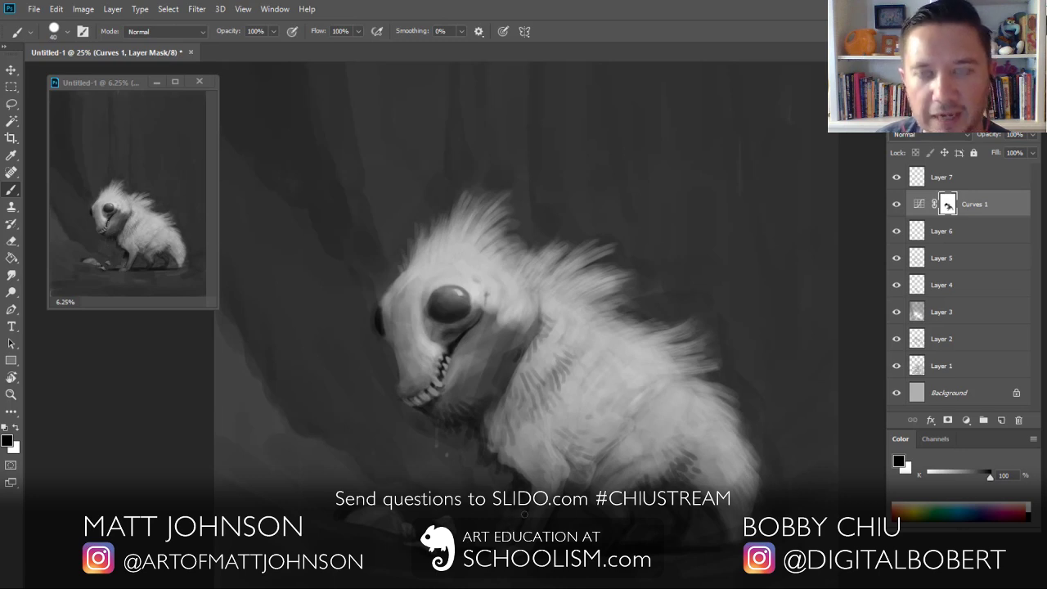
Step: Compare the image with and without the Curves layer and mask its darkening off the legs with a size 40 brush
{"action": "key", "text": "x"}
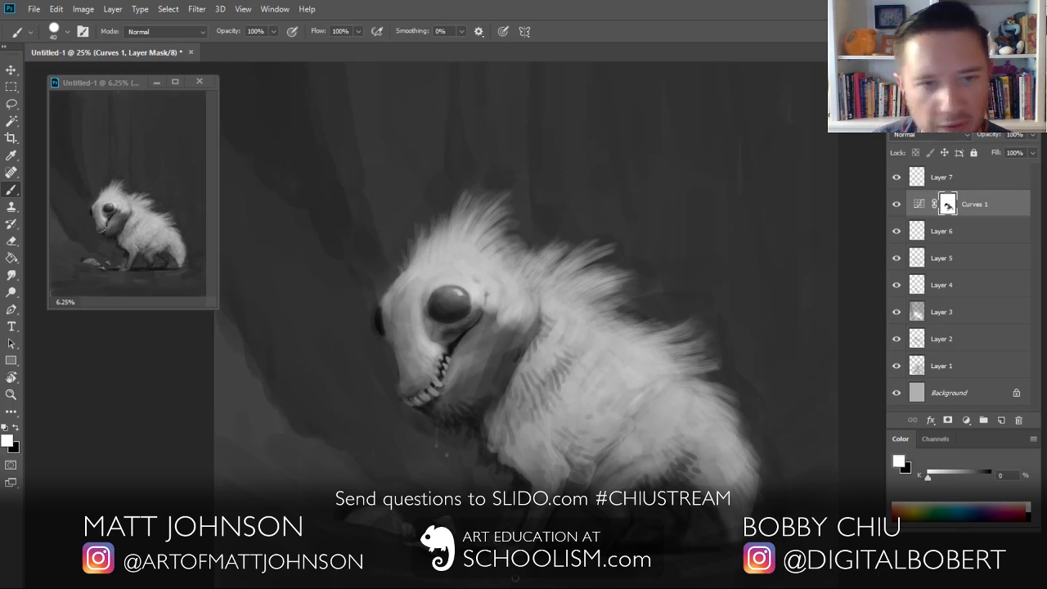
{"action": "left_click", "coordinate": [896, 205]}
{"action": "left_click", "coordinate": [896, 205]}
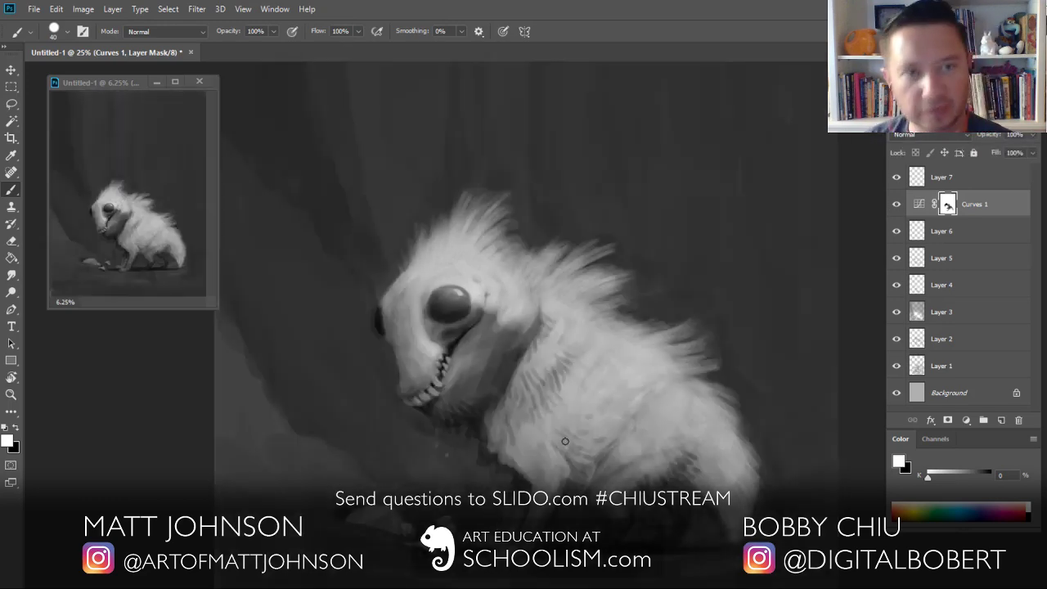
{"action": "key", "text": "x"}
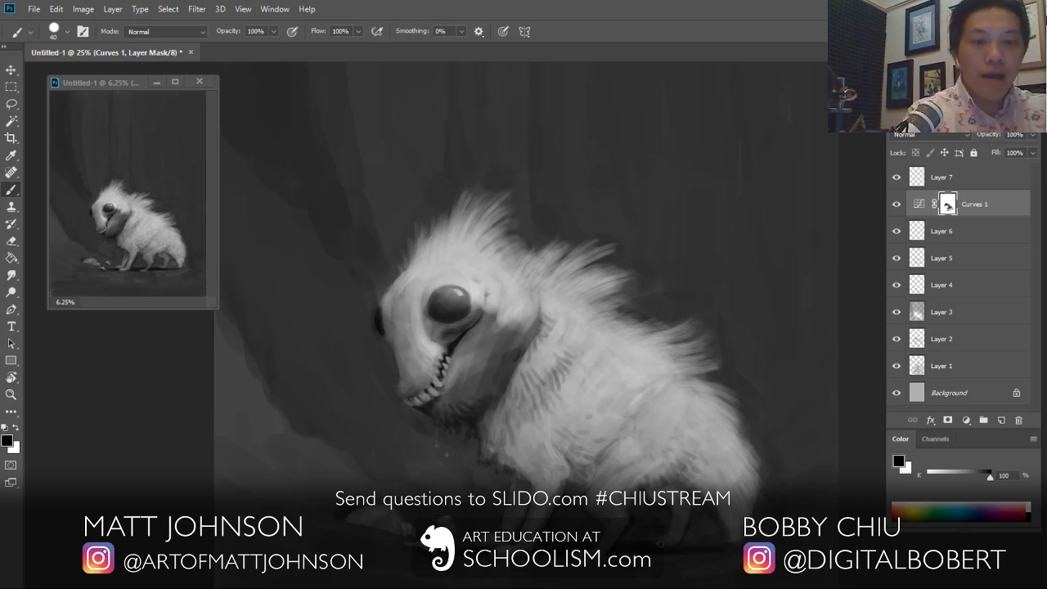
Step: Brighten the neck and jaw by painting black on the Curves mask with a size 90 brush
{"action": "key", "text": "bracketright"}
{"action": "key", "text": "bracketright"}
{"action": "key", "text": "bracketright"}
{"action": "key", "text": "bracketright"}
{"action": "key", "text": "bracketright"}
{"action": "mouse_move", "coordinate": [535, 306]}
{"action": "left_mouse_down"}
{"action": "mouse_move", "coordinate": [520, 332]}
{"action": "mouse_move", "coordinate": [502, 319]}
{"action": "mouse_move", "coordinate": [480, 337]}
{"action": "mouse_move", "coordinate": [497, 362]}
{"action": "mouse_move", "coordinate": [493, 397]}
{"action": "mouse_move", "coordinate": [448, 399]}
{"action": "left_mouse_up"}
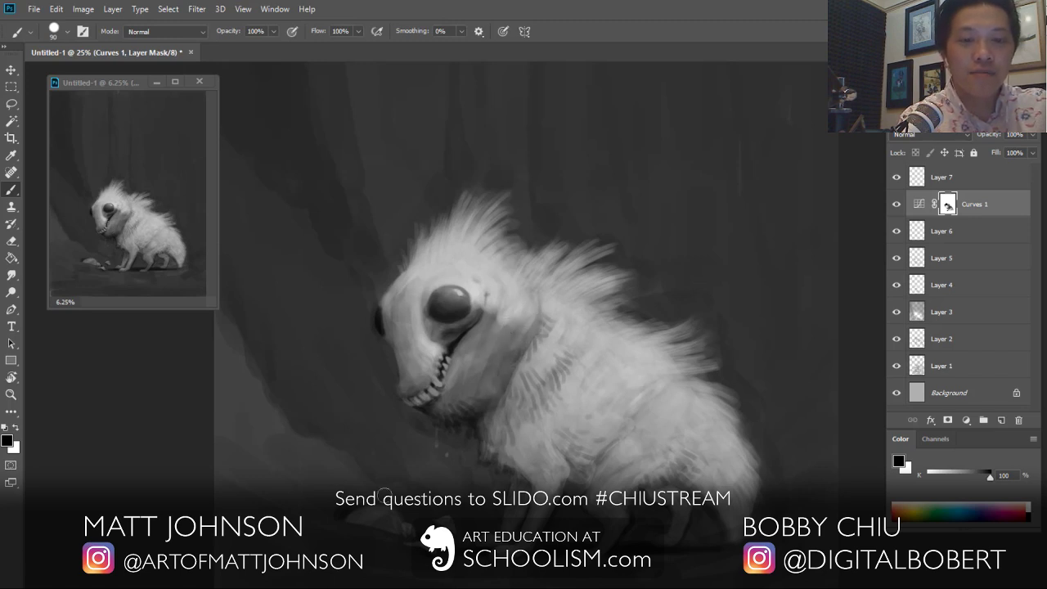
Step: Mask the Curves darkening off the skull and the rocks in front of the creature with brushes of size 40 to 25
{"action": "key", "text": "bracketleft"}
{"action": "key", "text": "bracketleft"}
{"action": "key", "text": "bracketleft"}
{"action": "key", "text": "bracketleft"}
{"action": "key", "text": "bracketleft"}
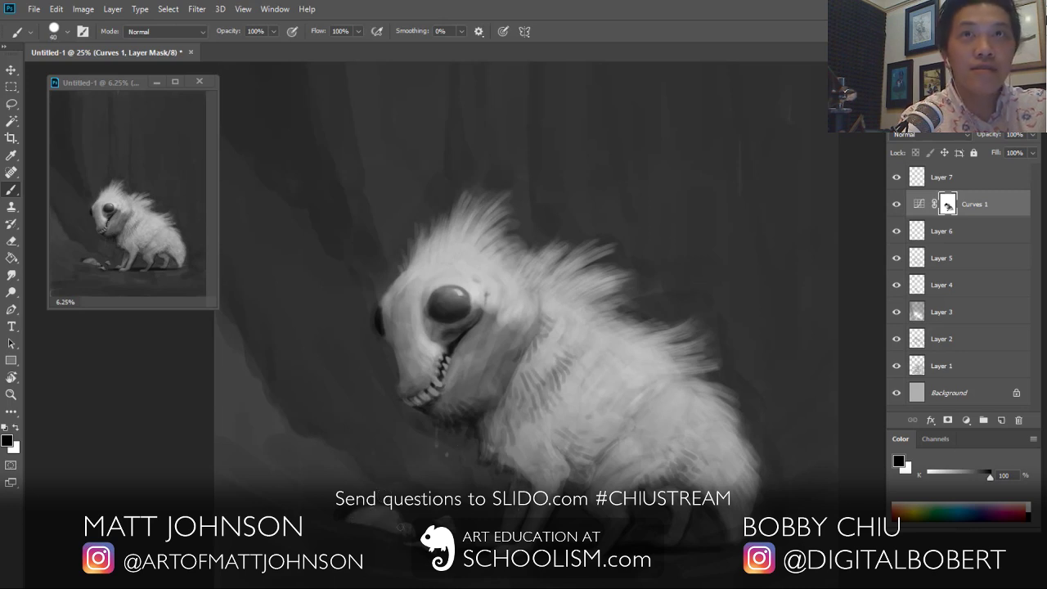
{"action": "left_click_drag", "start_coordinate": [407, 529], "coordinate": [411, 531]}
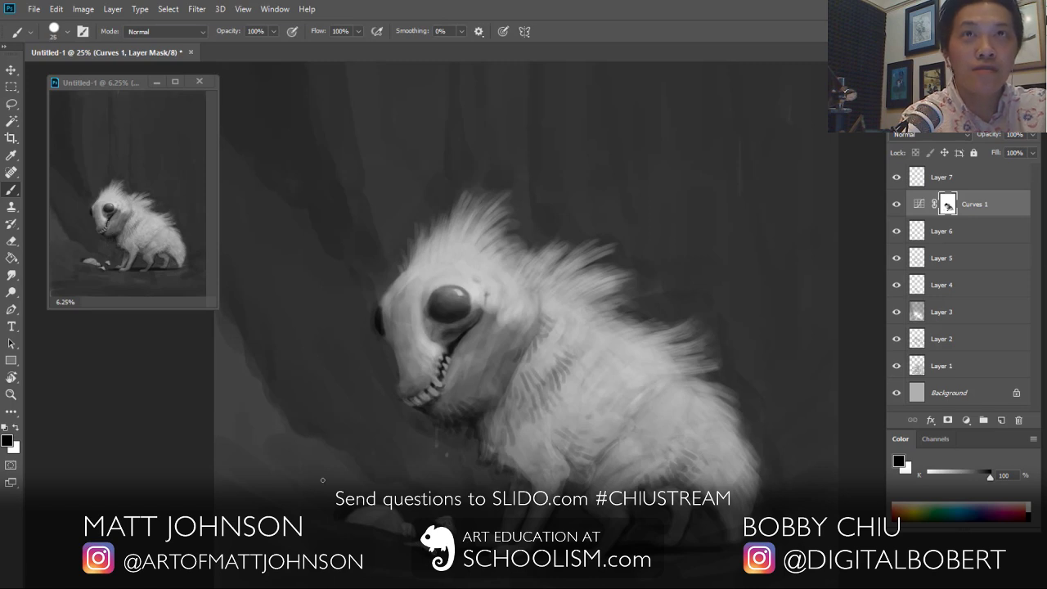
{"action": "left_click_drag", "start_coordinate": [391, 528], "coordinate": [410, 531]}
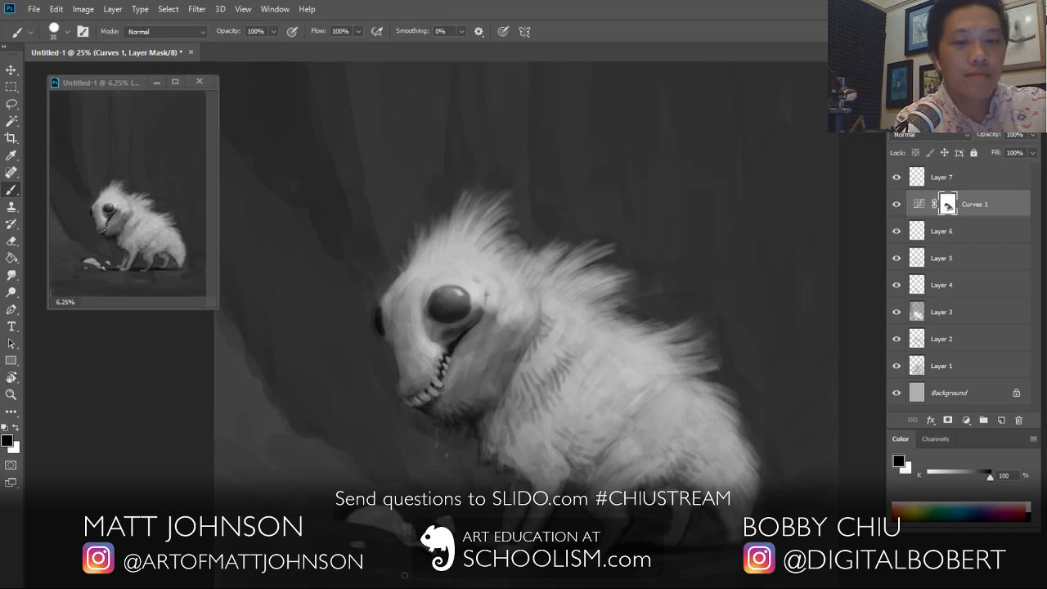
Step: Bring out small scattered bones around the skull on the Curves mask with a size 20 brush
{"action": "key", "text": "bracketleft"}
{"action": "key", "text": "bracketleft"}
{"action": "key", "text": "bracketleft"}
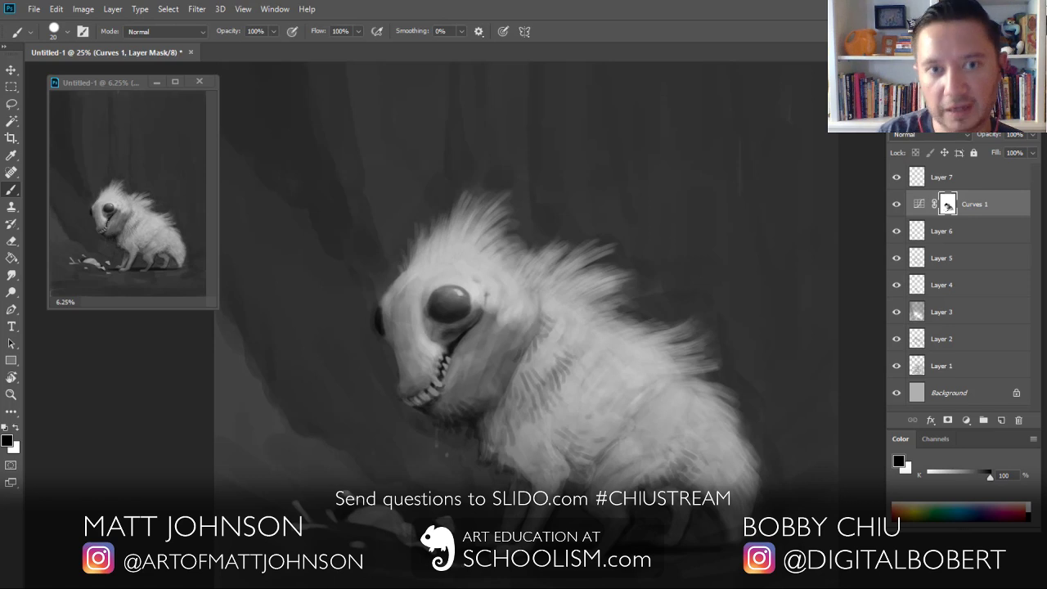
Step: Paint dark details into the skull on Layer 7, save the file as white-cave-dweller.psd, and check the layer's contribution
{"action": "key", "text": "alt+bracketright"}
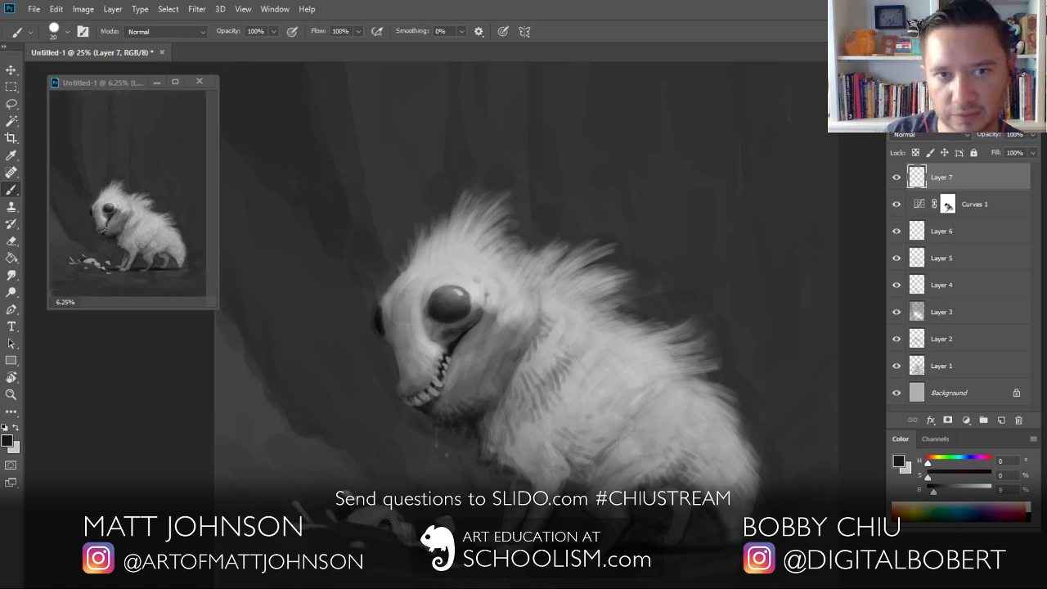
{"action": "key", "text": "bracketleft"}
{"action": "key", "text": "bracketright"}
{"action": "key", "text": "bracketright"}
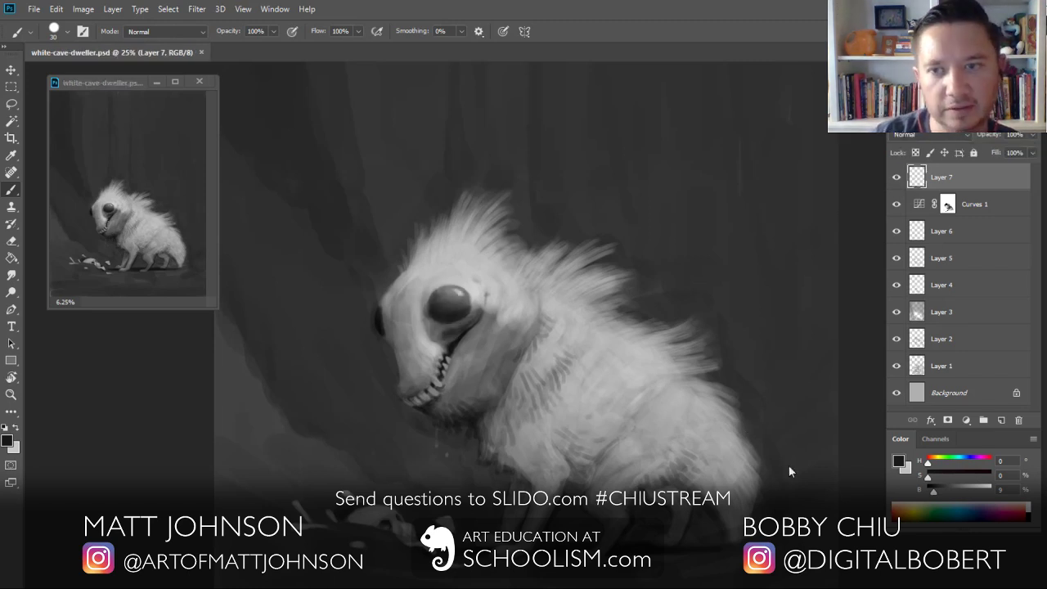
{"action": "left_click", "coordinate": [898, 181]}
{"action": "left_click", "coordinate": [897, 180]}
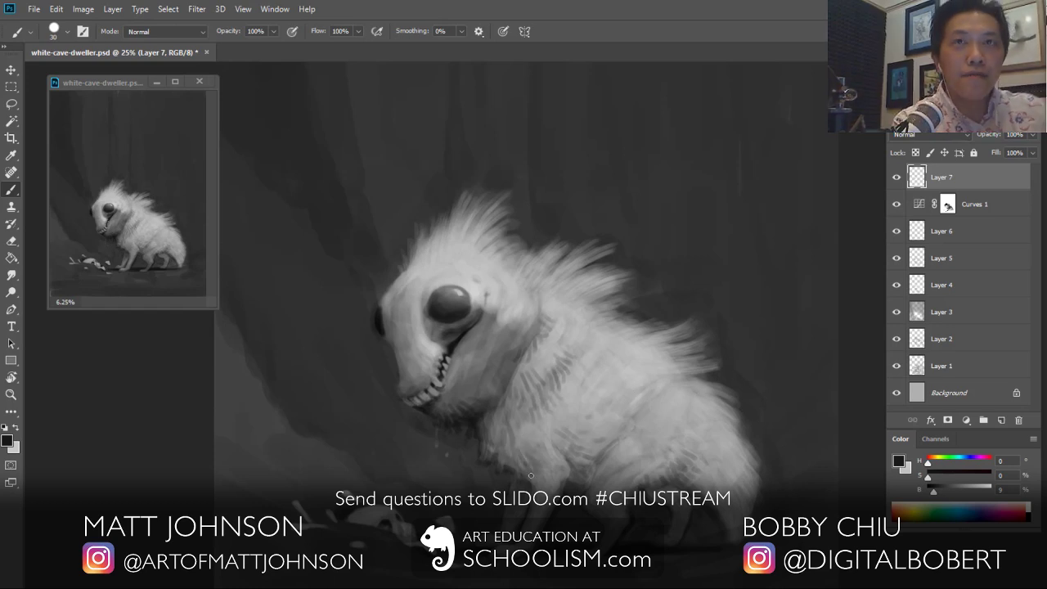
Step: Add a new layer and paint sampled greys on the hind legs and haunch fur with brushes of size 20 to 45
{"action": "left_click", "coordinate": [628, 517], "text": "alt"}
{"action": "key", "text": "ctrl+shift+alt+n"}
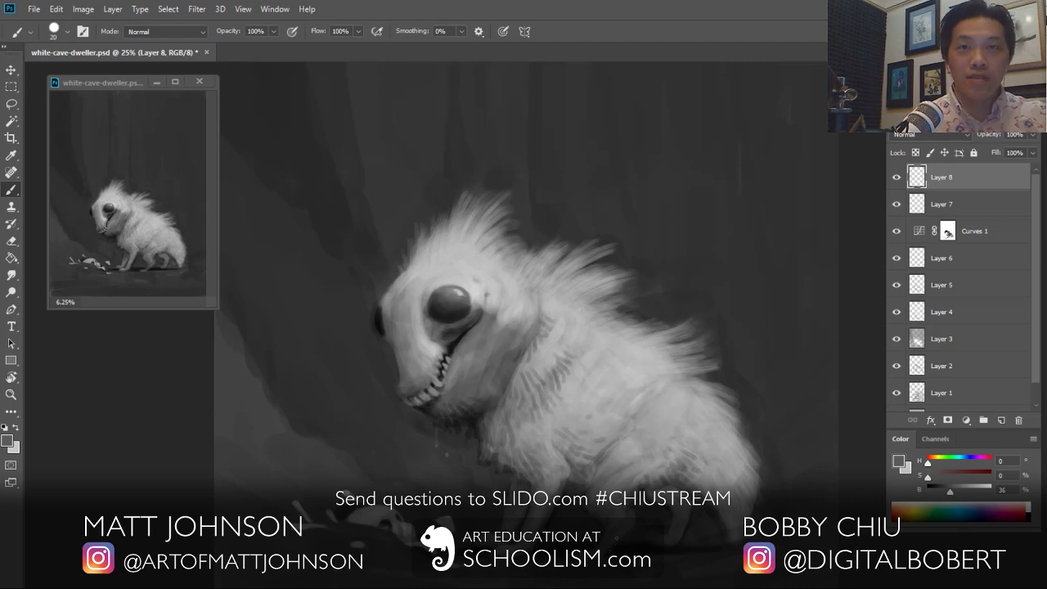
{"action": "left_click_drag", "start_coordinate": [620, 461], "coordinate": [598, 363]}
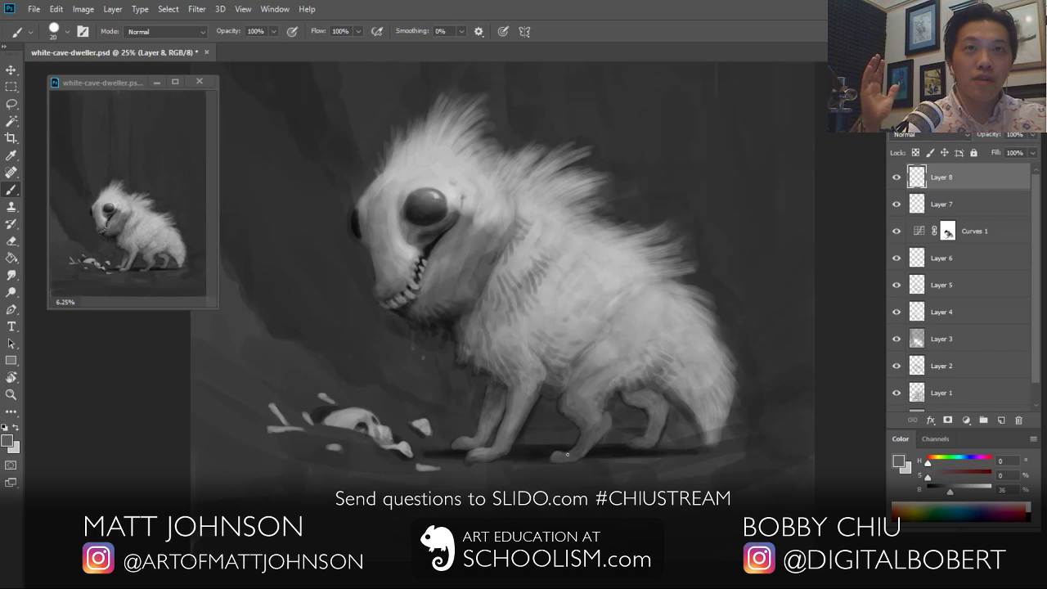
{"action": "left_click", "coordinate": [582, 383], "text": "alt"}
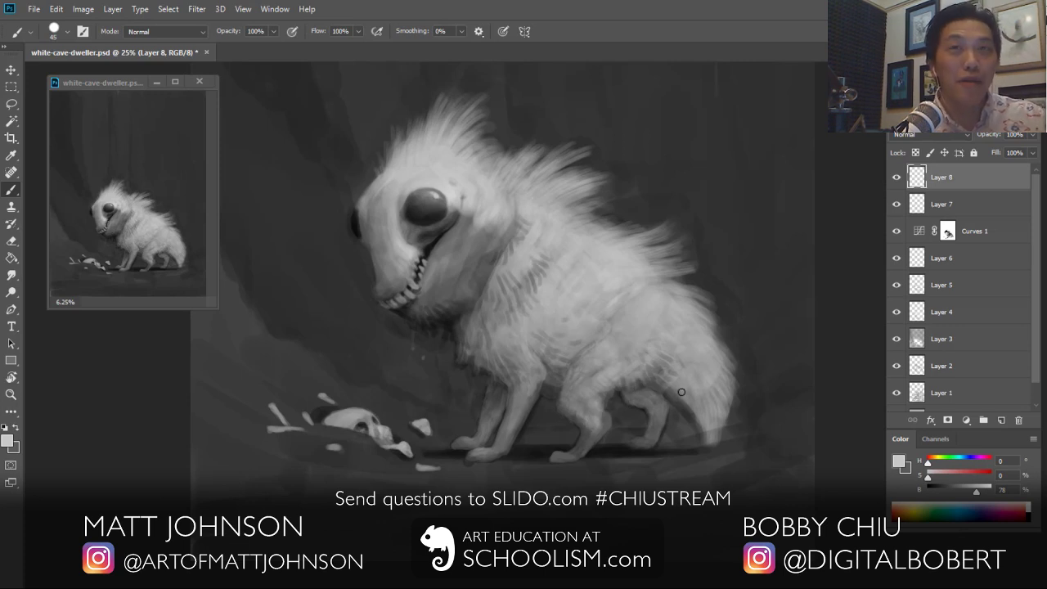
Step: Sample nearby greys and refine the belly underside and the gap between the hind legs, reducing the brush to 35 and 25
{"action": "left_click", "coordinate": [629, 388], "text": "alt"}
{"action": "key", "text": "bracketleft"}
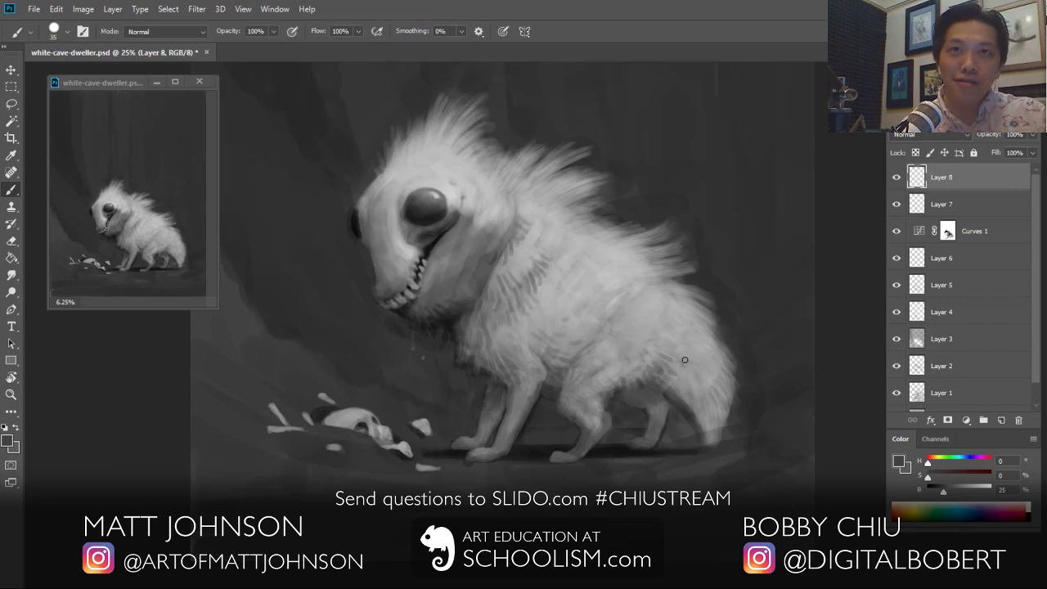
{"action": "left_click", "coordinate": [554, 385], "text": "alt"}
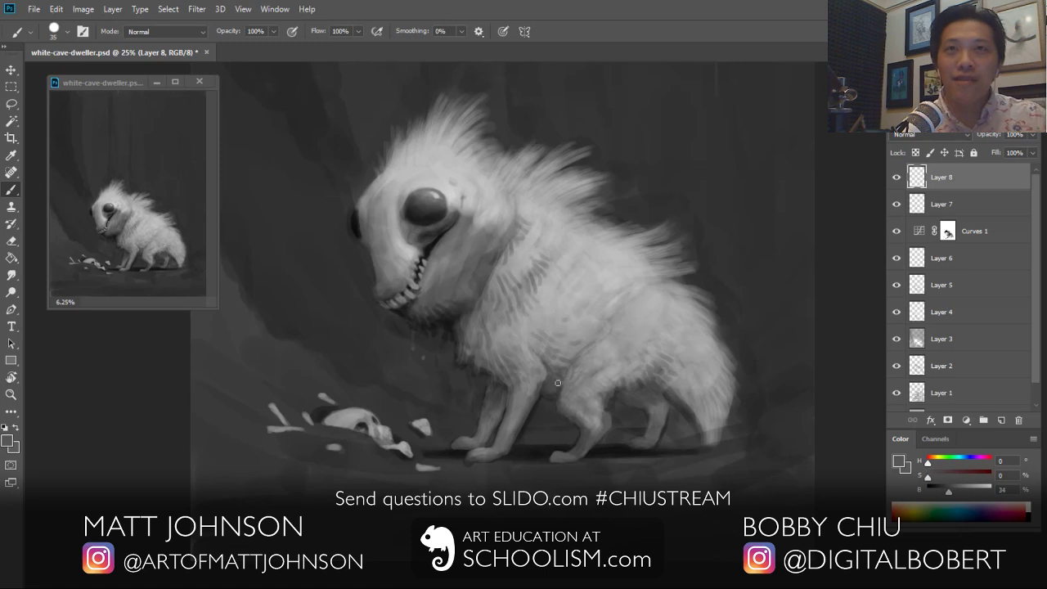
{"action": "left_click", "coordinate": [546, 360], "text": "alt"}
{"action": "key", "text": "bracketleft"}
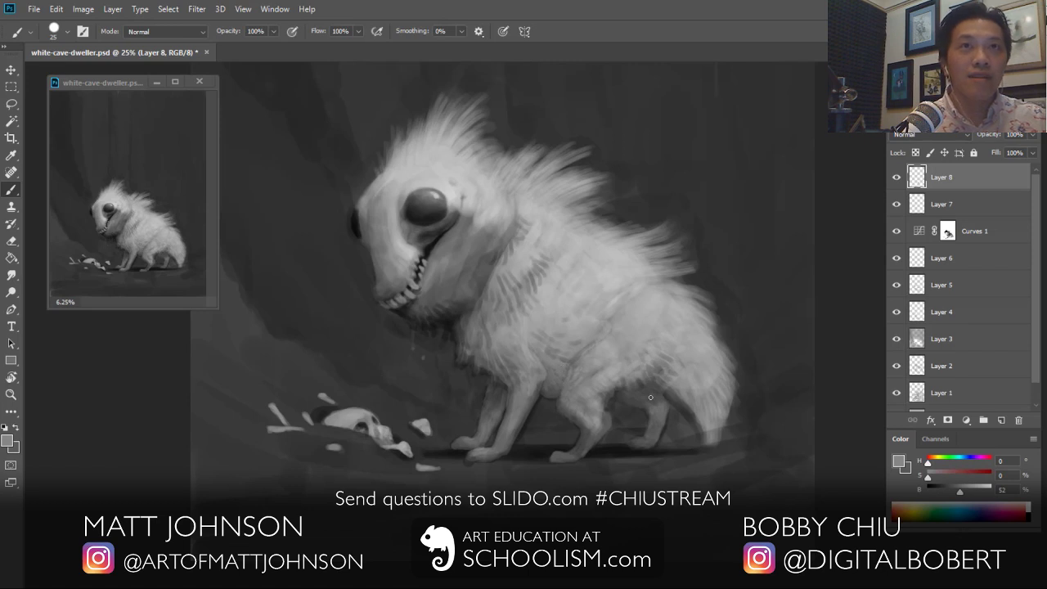
Step: Paint mid-grey fur strokes along the throat and under the chin, reducing the brush from 25 to 15
{"action": "mouse_move", "coordinate": [448, 321]}
{"action": "left_mouse_down"}
{"action": "mouse_move", "coordinate": [486, 278]}
{"action": "mouse_move", "coordinate": [461, 324]}
{"action": "left_mouse_up"}
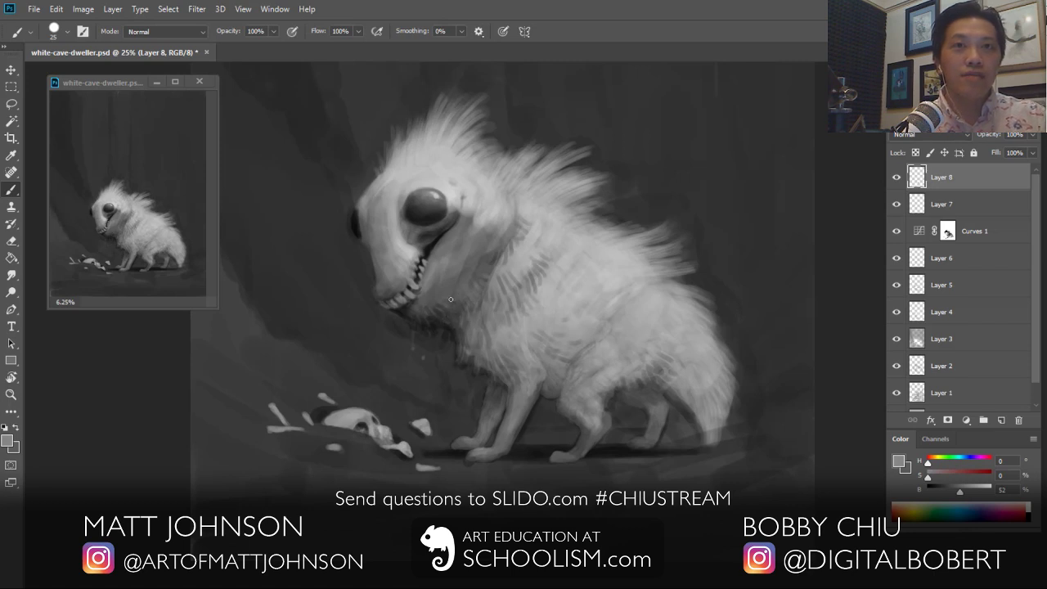
{"action": "mouse_move", "coordinate": [440, 316]}
{"action": "left_mouse_down"}
{"action": "mouse_move", "coordinate": [412, 327]}
{"action": "mouse_move", "coordinate": [435, 317]}
{"action": "left_mouse_up"}
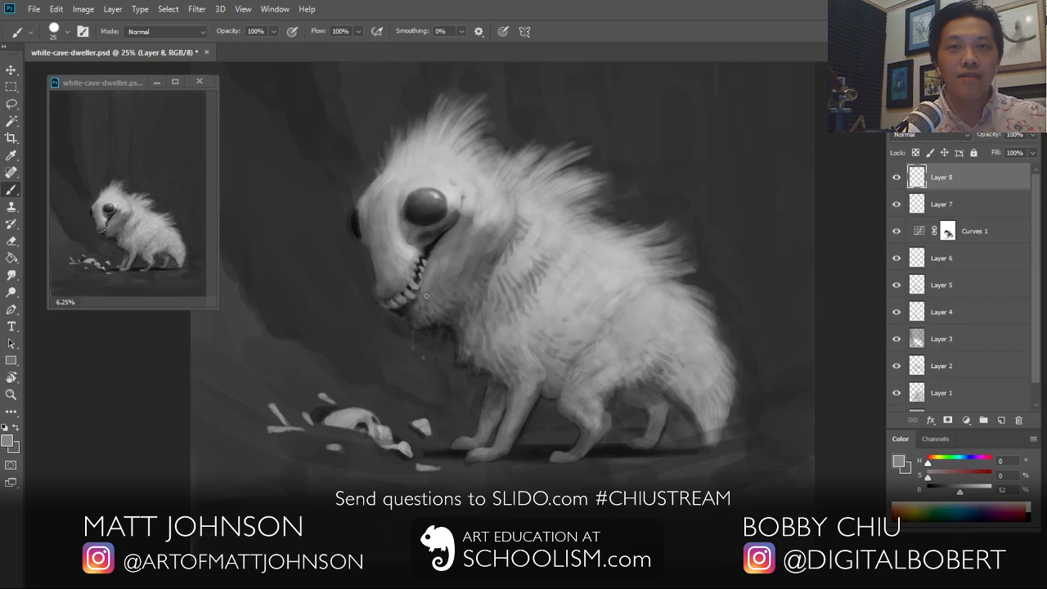
{"action": "key", "text": "bracketleft"}
{"action": "key", "text": "bracketleft"}
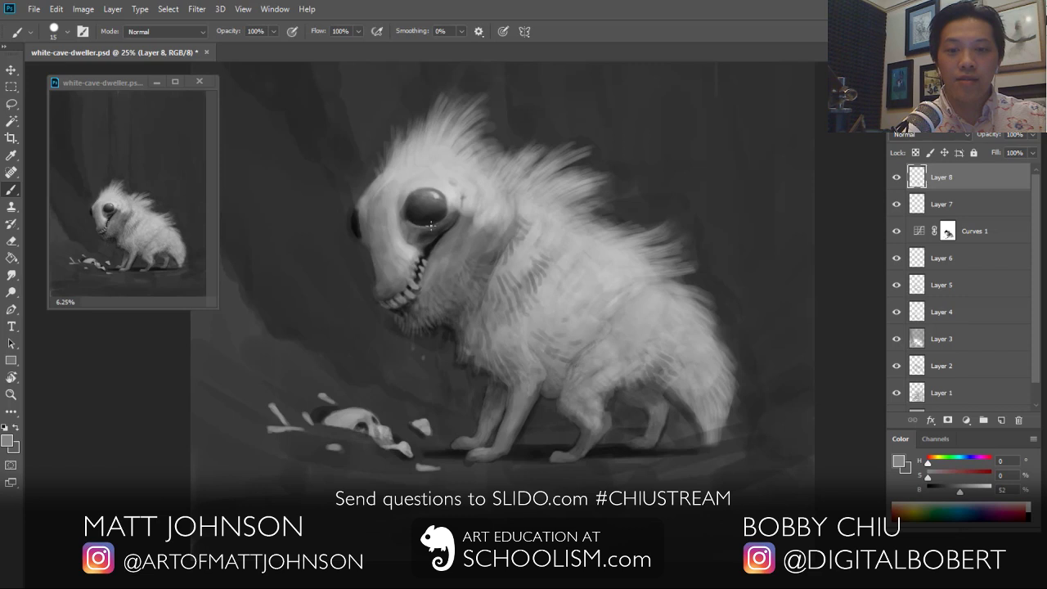
Step: Refine the eye socket's lower rim with greys sampled around the eye and a size 15 brush
{"action": "left_click", "coordinate": [471, 204], "text": "alt"}
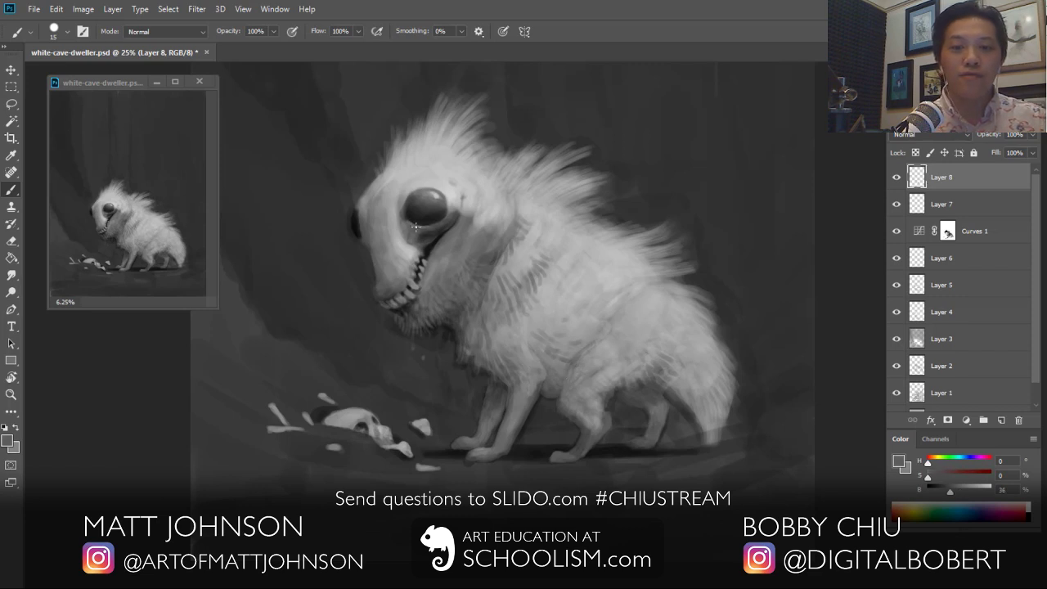
{"action": "left_click", "coordinate": [439, 226], "text": "alt"}
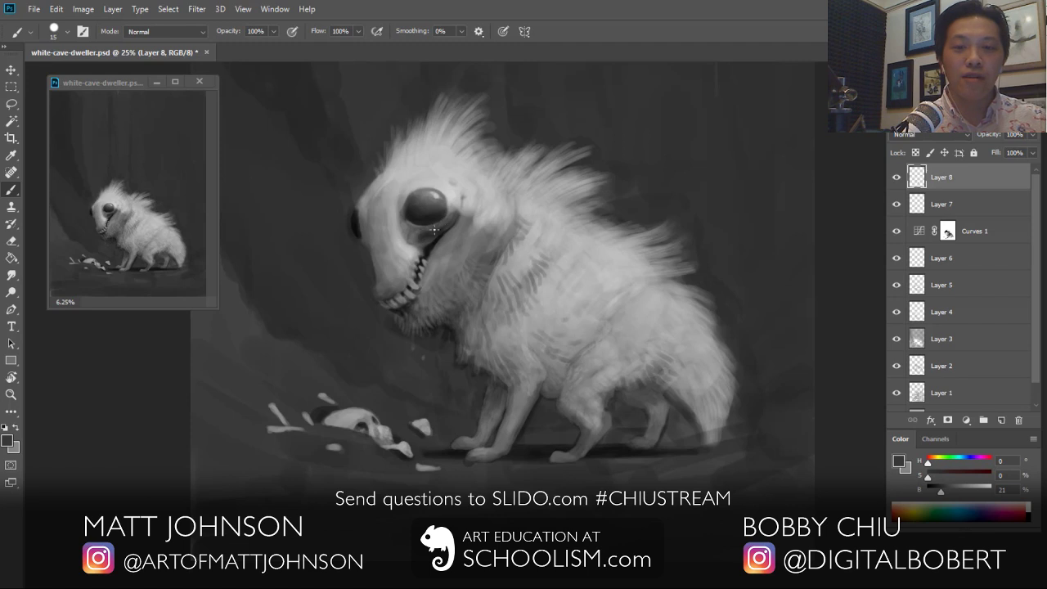
{"action": "left_click", "coordinate": [424, 239], "text": "alt"}
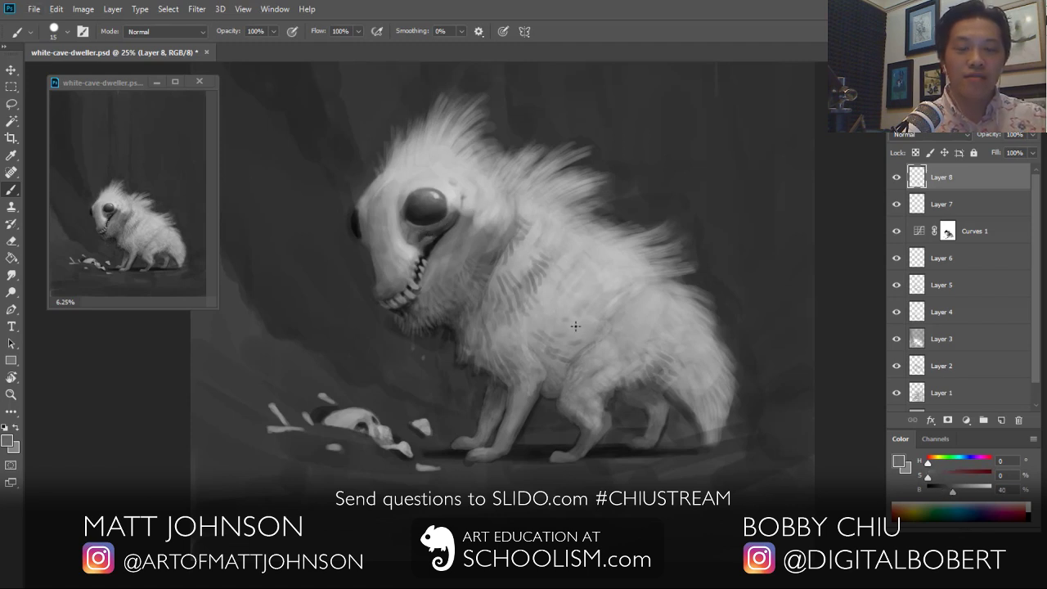
Step: Try to outline the eye's upper rim with a near-black at 7% brightness and a smaller brush
{"action": "scroll", "coordinate": [549, 380], "scroll_direction": "up", "scroll_amount": 2}
{"action": "left_click_drag", "start_coordinate": [394, 196], "coordinate": [616, 456]}
{"action": "left_click", "coordinate": [534, 401], "text": "alt"}
{"action": "key", "text": "bracketleft"}
{"action": "mouse_move", "coordinate": [506, 288]}
{"action": "left_mouse_down"}
{"action": "mouse_move", "coordinate": [485, 311]}
{"action": "mouse_move", "coordinate": [495, 296]}
{"action": "mouse_move", "coordinate": [540, 287]}
{"action": "mouse_move", "coordinate": [532, 281]}
{"action": "mouse_move", "coordinate": [560, 302]}
{"action": "left_mouse_up"}
{"action": "key", "text": "ctrl+z"}
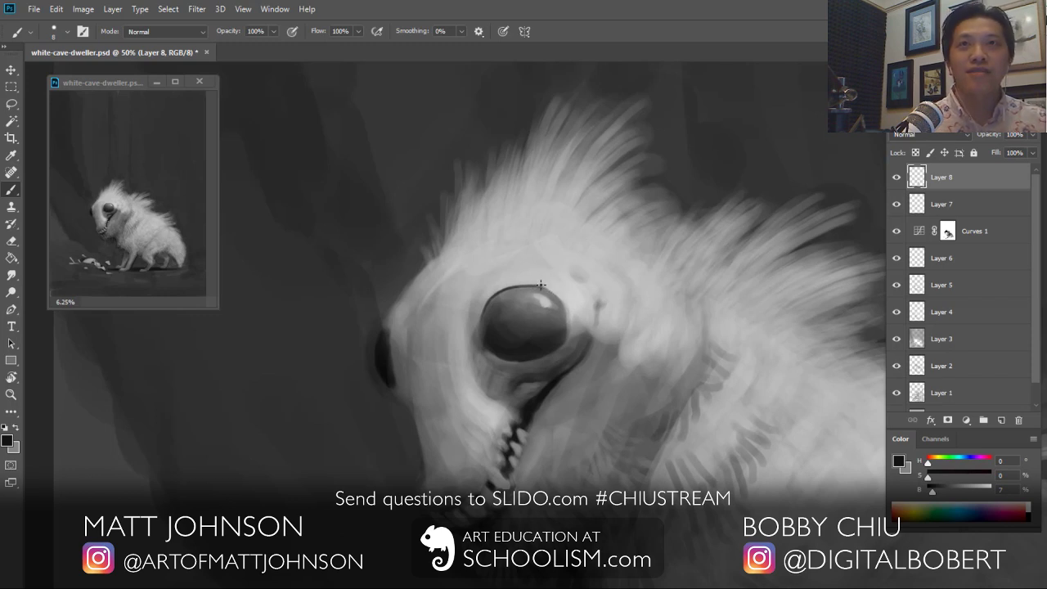
Step: Refine the eyeball's lower and rear edges with sampled greys, including 35% and 41% brightness
{"action": "left_click", "coordinate": [503, 294], "text": "alt"}
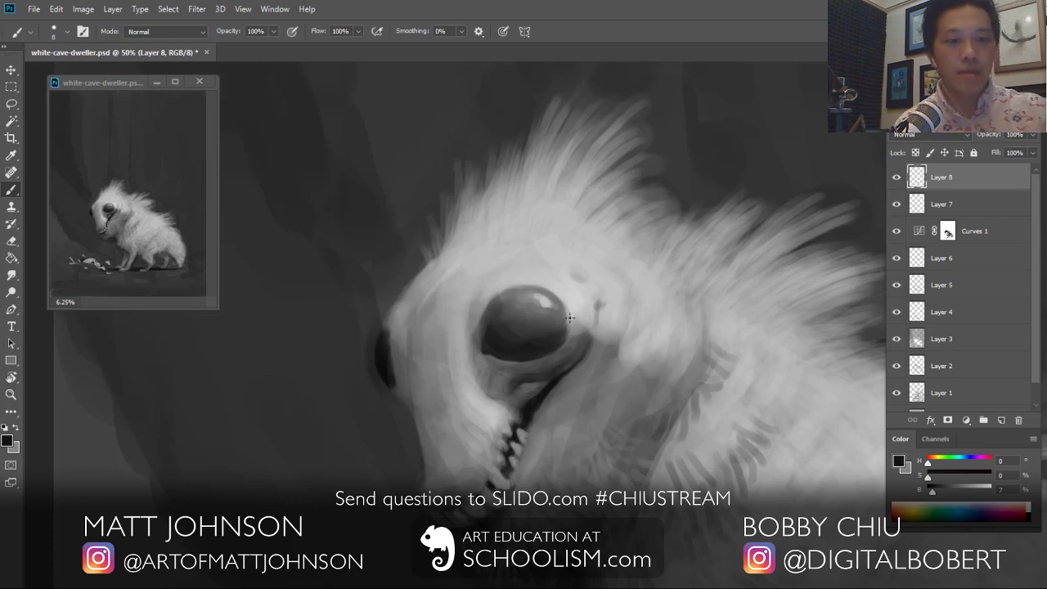
{"action": "key", "text": "x"}
{"action": "left_click", "coordinate": [500, 353], "text": "alt"}
{"action": "left_click_drag", "start_coordinate": [495, 354], "coordinate": [534, 360]}
{"action": "left_click", "coordinate": [567, 344], "text": "alt"}
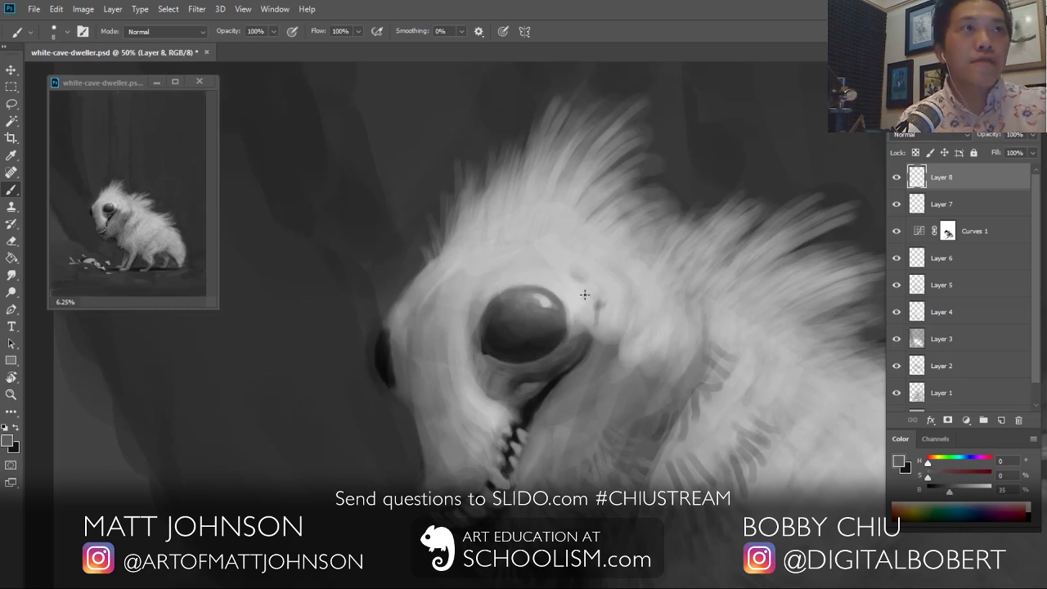
{"action": "left_click", "coordinate": [565, 314], "text": "alt"}
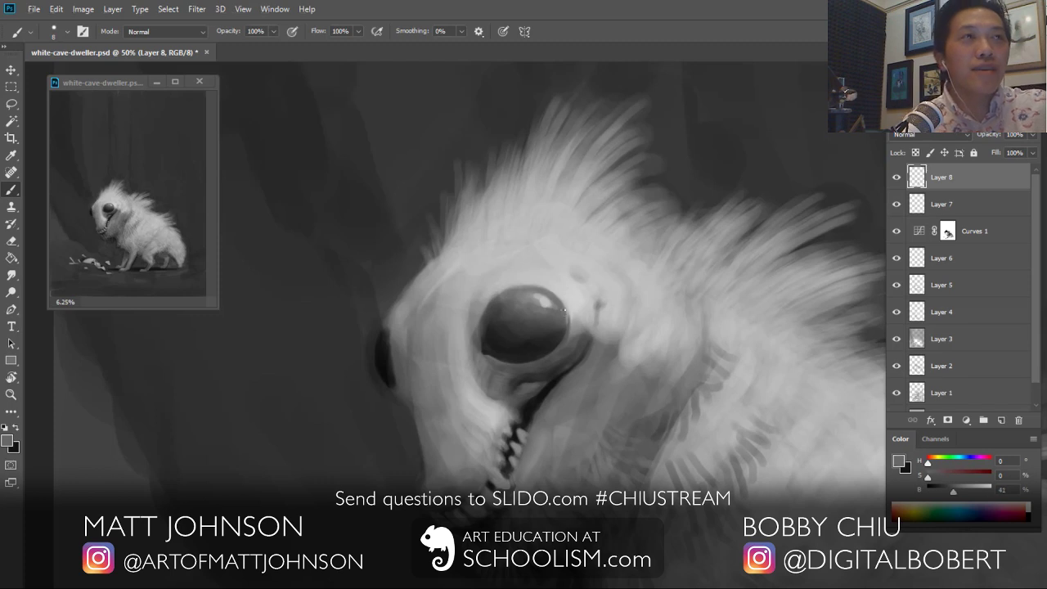
Step: Touch up the skin behind the eye with a sampled light grey at 71% brightness and a size 25 brush, undoing the last stroke
{"action": "left_click", "coordinate": [567, 327], "text": "alt"}
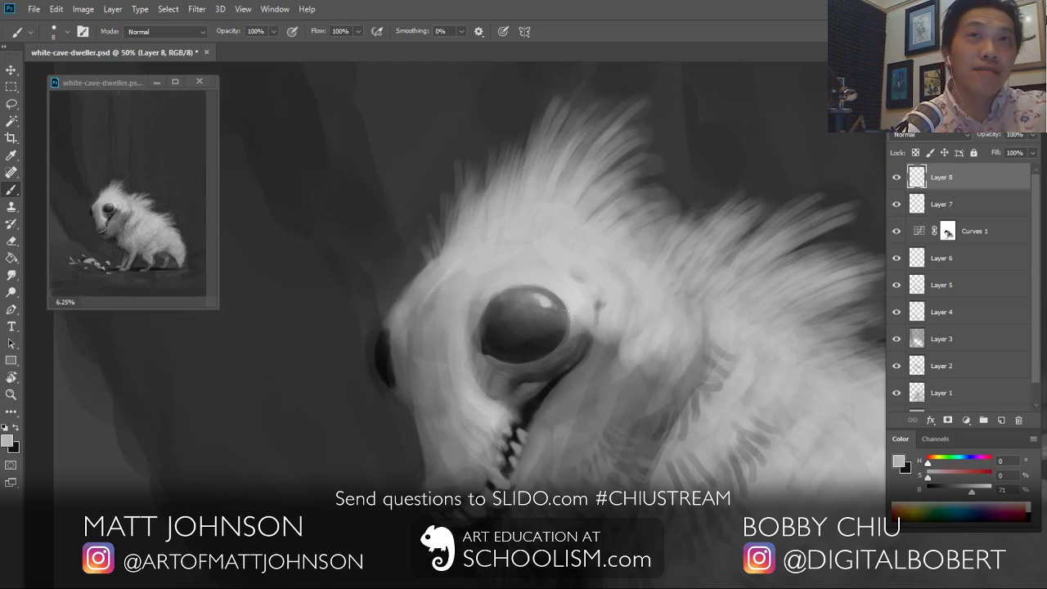
{"action": "key", "text": "bracketright"}
{"action": "key", "text": "bracketright"}
{"action": "key", "text": "bracketright"}
{"action": "key", "text": "bracketright"}
{"action": "key", "text": "bracketright"}
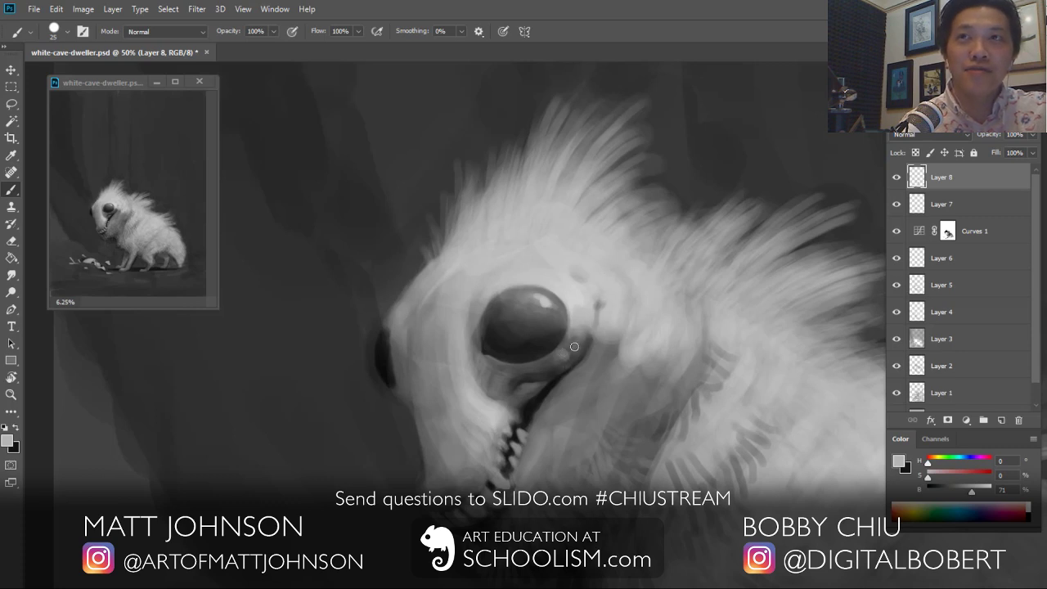
{"action": "key", "text": "ctrl+z"}
Step: Outline the upper rim of the eye with a dark grey at 12% brightness and a fine brush
{"action": "key", "text": "x"}
{"action": "key", "text": "x"}
{"action": "left_click", "coordinate": [534, 339], "text": "alt"}
{"action": "key", "text": "["}
{"action": "key", "text": "["}
{"action": "key", "text": "["}
{"action": "key", "text": "["}
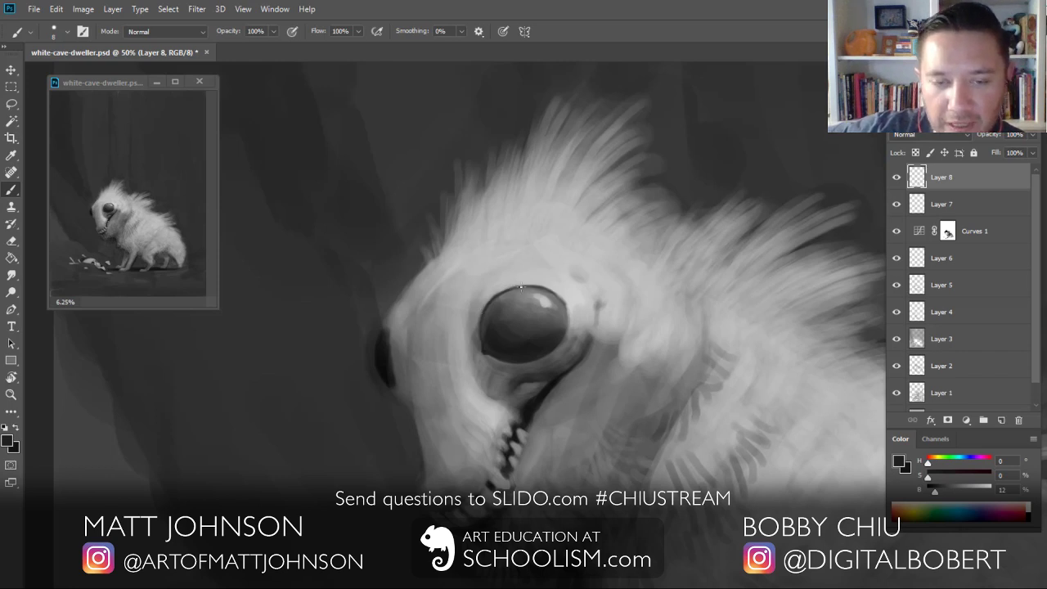
Step: Blend the inside of the eye's upper rim with sampled grey at 26% brightness, then reinforce it with near-black at 7%
{"action": "left_click", "coordinate": [556, 273], "text": "alt"}
{"action": "left_click_drag", "start_coordinate": [500, 293], "coordinate": [549, 293]}
{"action": "left_click", "coordinate": [498, 304], "text": "alt"}
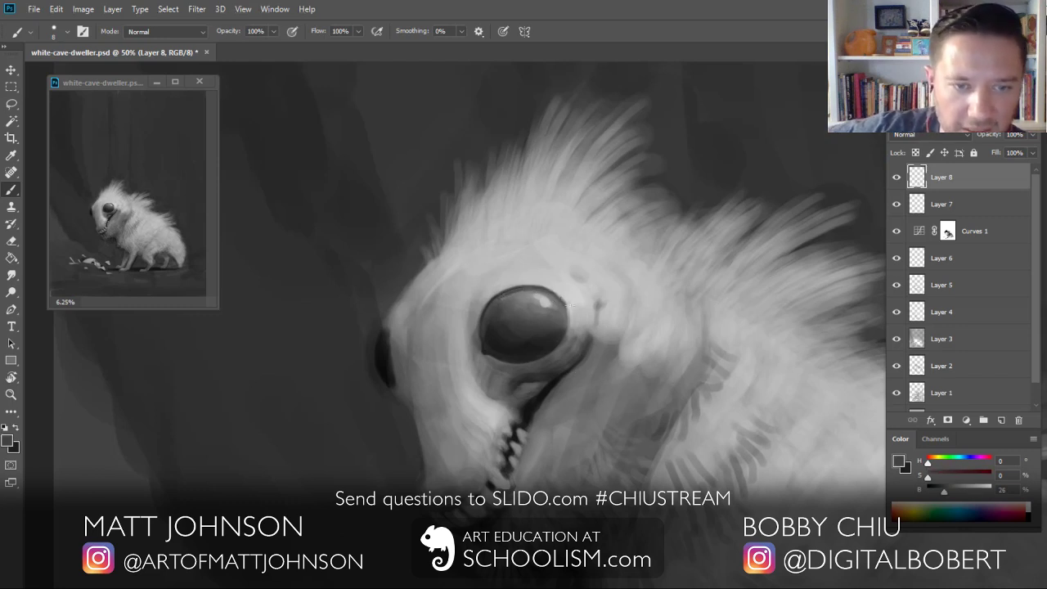
{"action": "left_click", "coordinate": [400, 346], "text": "alt"}
{"action": "left_click_drag", "start_coordinate": [504, 292], "coordinate": [545, 291]}
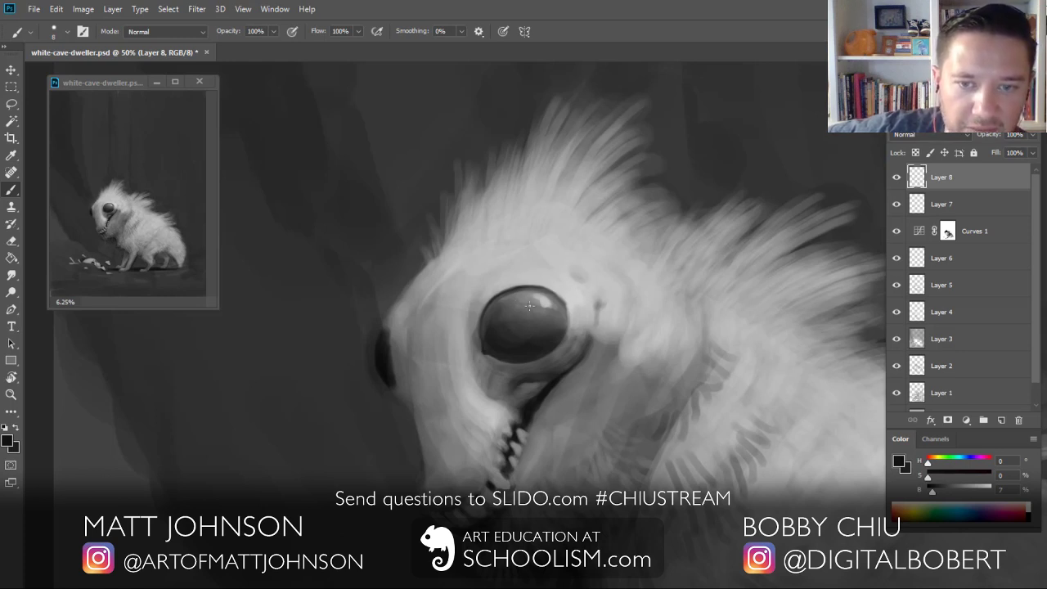
Step: Darken the upper eyeball around the highlight with near-black at 5% brightness, using brush sizes 40, 20 and 30
{"action": "key", "text": "bracketright"}
{"action": "key", "text": "bracketright"}
{"action": "key", "text": "bracketright"}
{"action": "key", "text": "bracketright"}
{"action": "key", "text": "bracketright"}
{"action": "left_click", "coordinate": [533, 328], "text": "alt"}
{"action": "mouse_move", "coordinate": [529, 303]}
{"action": "left_mouse_down"}
{"action": "mouse_move", "coordinate": [495, 316]}
{"action": "mouse_move", "coordinate": [536, 294]}
{"action": "left_mouse_up"}
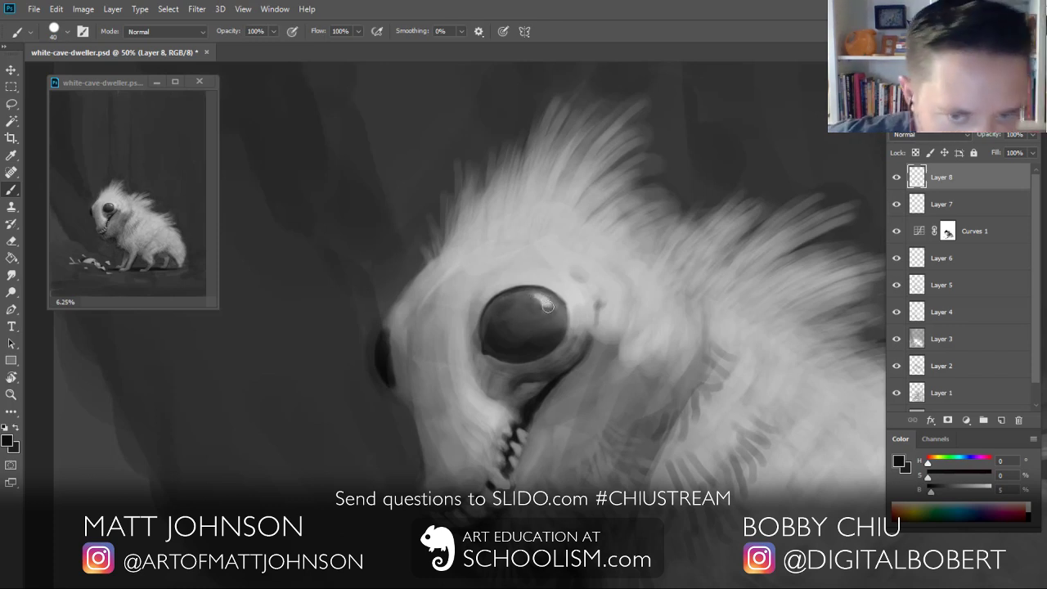
{"action": "key", "text": "bracketleft"}
{"action": "key", "text": "bracketleft"}
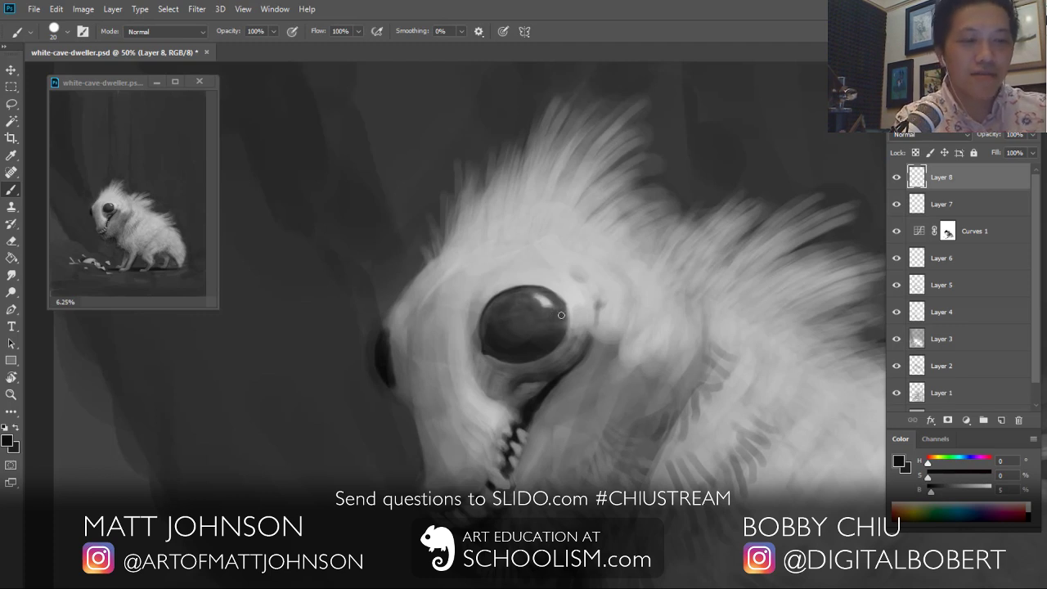
{"action": "key", "text": "bracketright"}
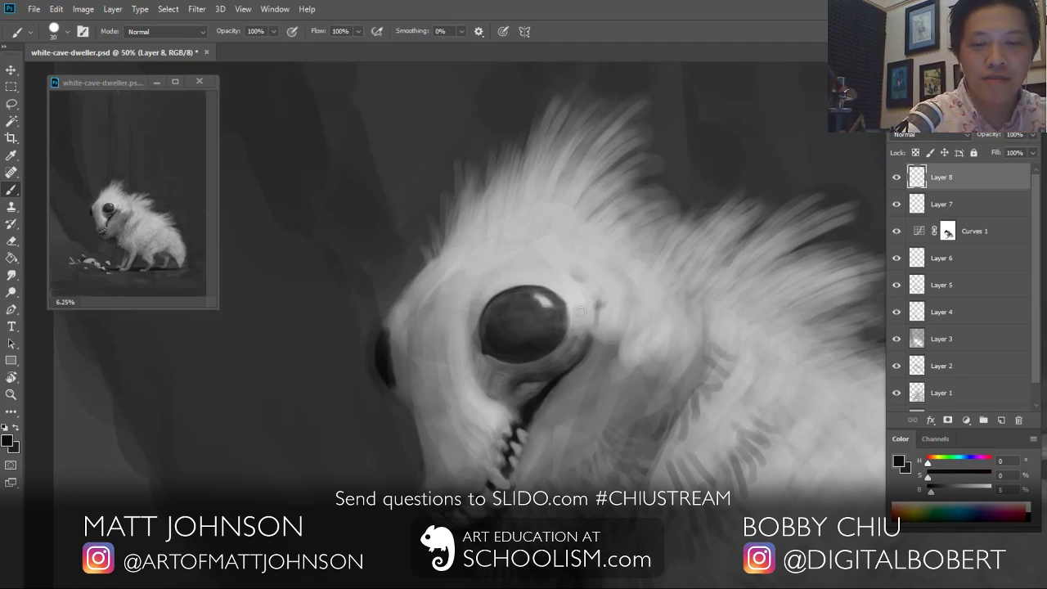
Step: Paint mid-grey at 36% brightness across the lower eyeball with a size 30 brush, reducing it to 10 for the lower rim
{"action": "left_click", "coordinate": [578, 357], "text": "alt"}
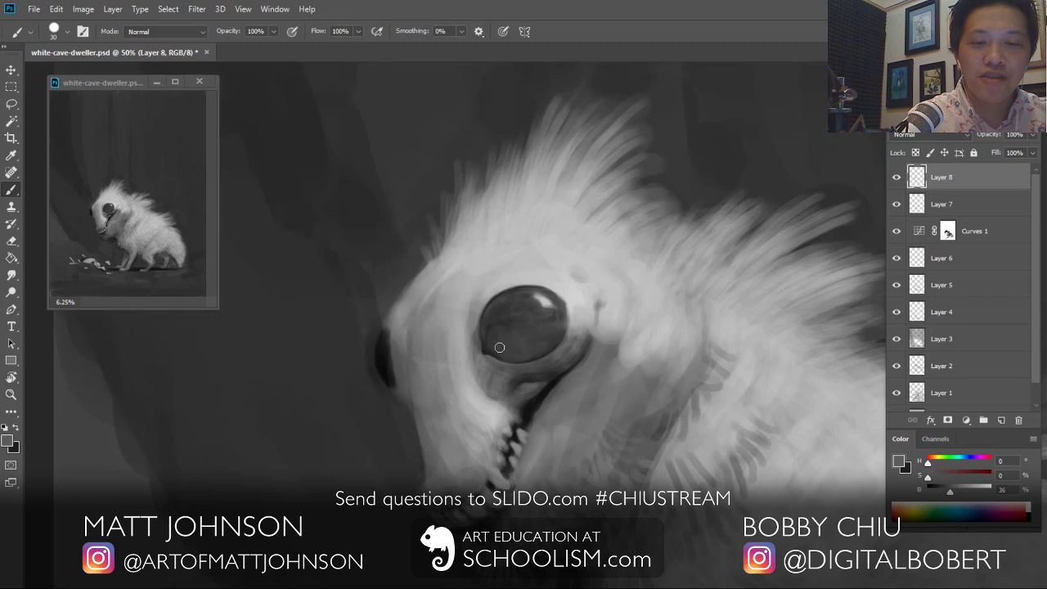
{"action": "key", "text": "bracketleft"}
{"action": "key", "text": "bracketleft"}
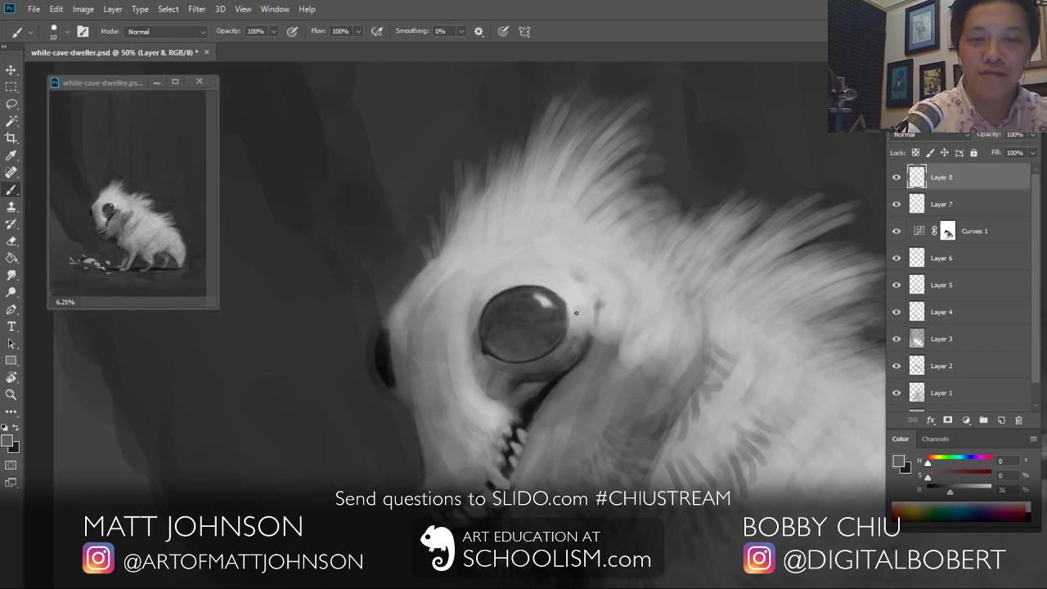
Step: Sample near-black from the far eye and darken the upper front of the near eyeball with a size 25 brush
{"action": "left_click", "coordinate": [386, 357], "text": "alt"}
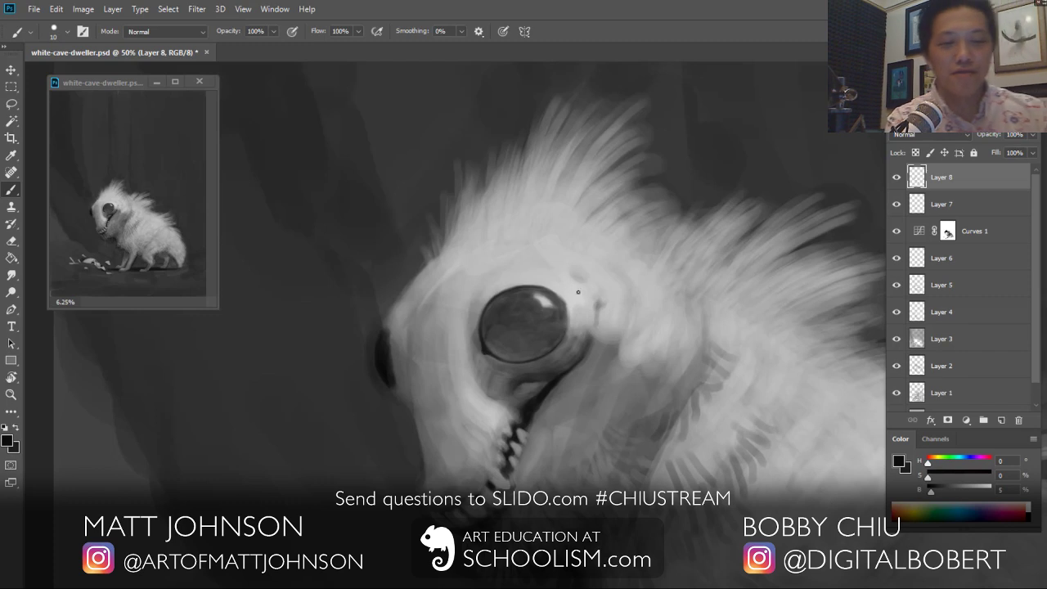
{"action": "key", "text": "bracketright"}
{"action": "key", "text": "bracketright"}
{"action": "key", "text": "bracketright"}
{"action": "mouse_move", "coordinate": [485, 324]}
{"action": "left_mouse_down"}
{"action": "mouse_move", "coordinate": [500, 297]}
{"action": "mouse_move", "coordinate": [524, 295]}
{"action": "left_mouse_up"}
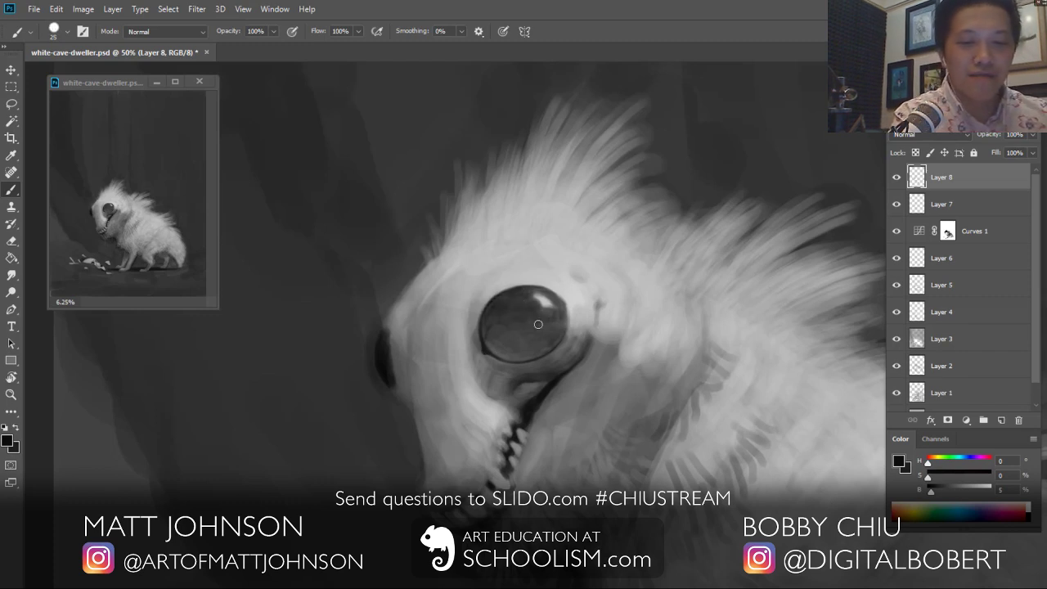
{"action": "mouse_move", "coordinate": [525, 293]}
{"action": "left_mouse_down"}
{"action": "mouse_move", "coordinate": [537, 303]}
{"action": "mouse_move", "coordinate": [514, 307]}
{"action": "left_mouse_up"}
Step: Paint a small dark pupil at the eyeball's center with a size 9 brush and add a light grey glint at 80% brightness
{"action": "key", "text": "bracketleft"}
{"action": "key", "text": "bracketleft"}
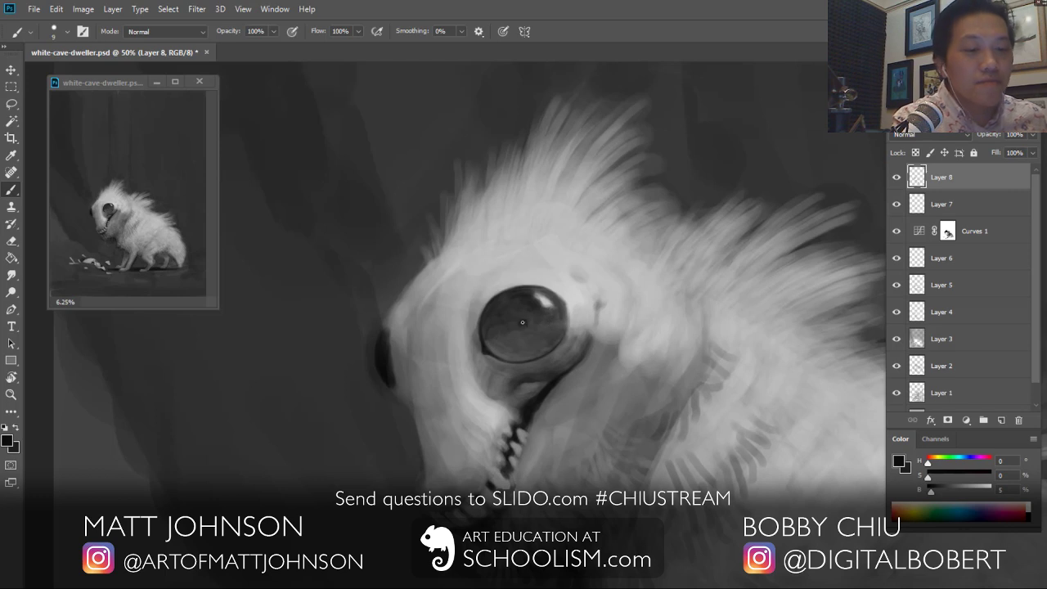
{"action": "left_click_drag", "start_coordinate": [526, 324], "coordinate": [526, 326]}
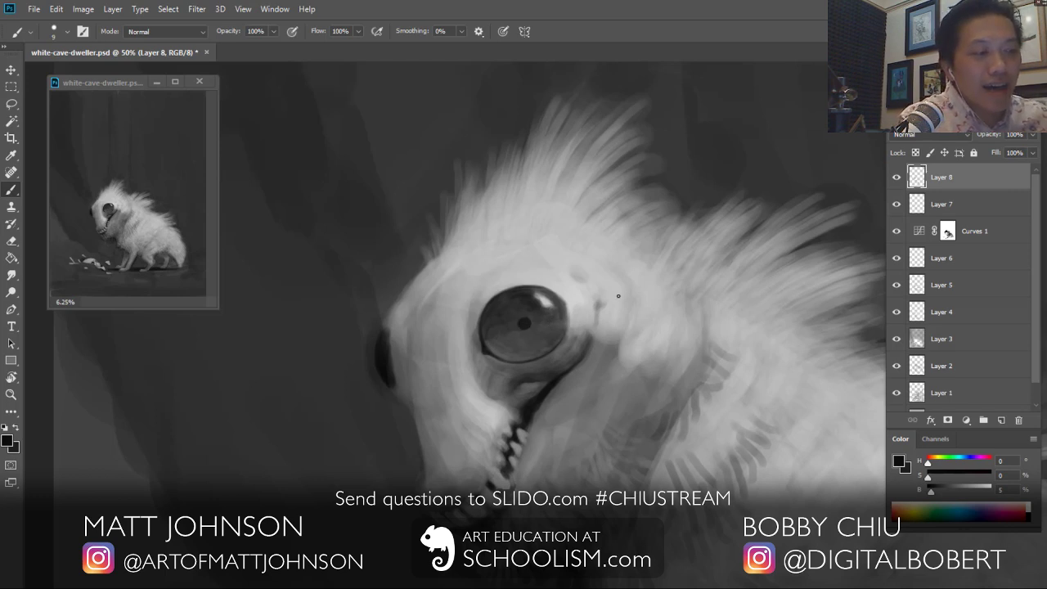
{"action": "left_click", "coordinate": [525, 323], "text": "alt"}
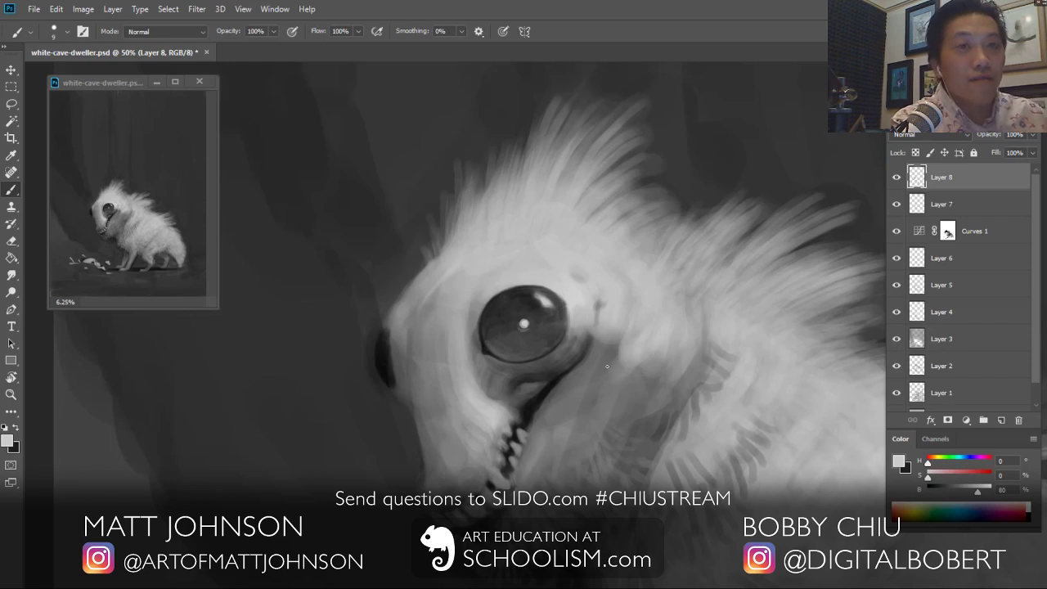
{"action": "left_click", "coordinate": [528, 317]}
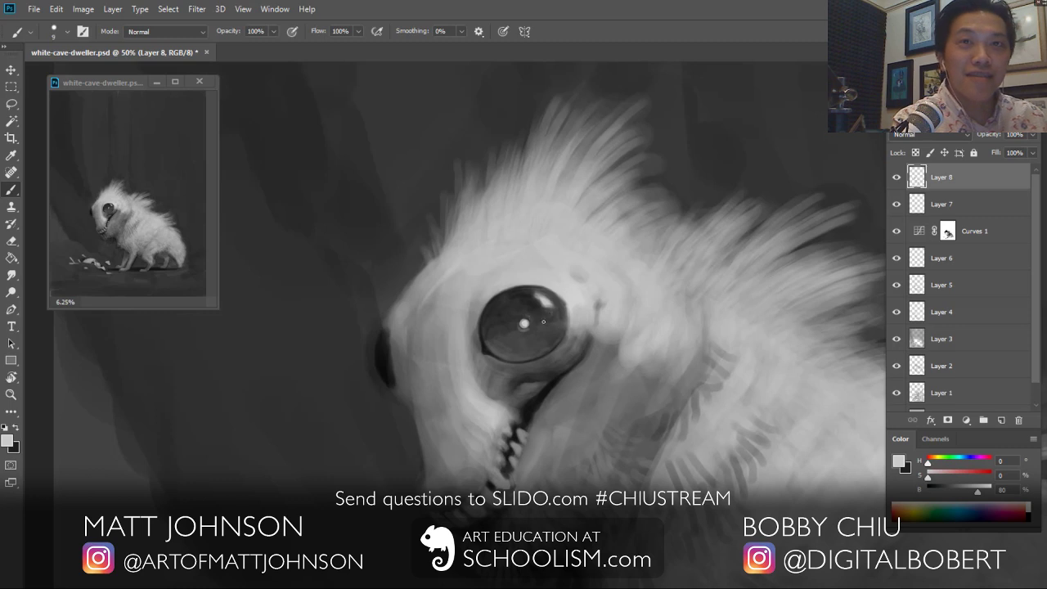
Step: Deepen the eyeball's upper edge with near-black at 4% brightness using brushes of 25 and 15, and sample the highlight to touch it up
{"action": "key", "text": "x"}
{"action": "left_click", "coordinate": [384, 368], "text": "alt"}
{"action": "key", "text": "]"}
{"action": "key", "text": "]"}
{"action": "key", "text": "]"}
{"action": "key", "text": "]"}
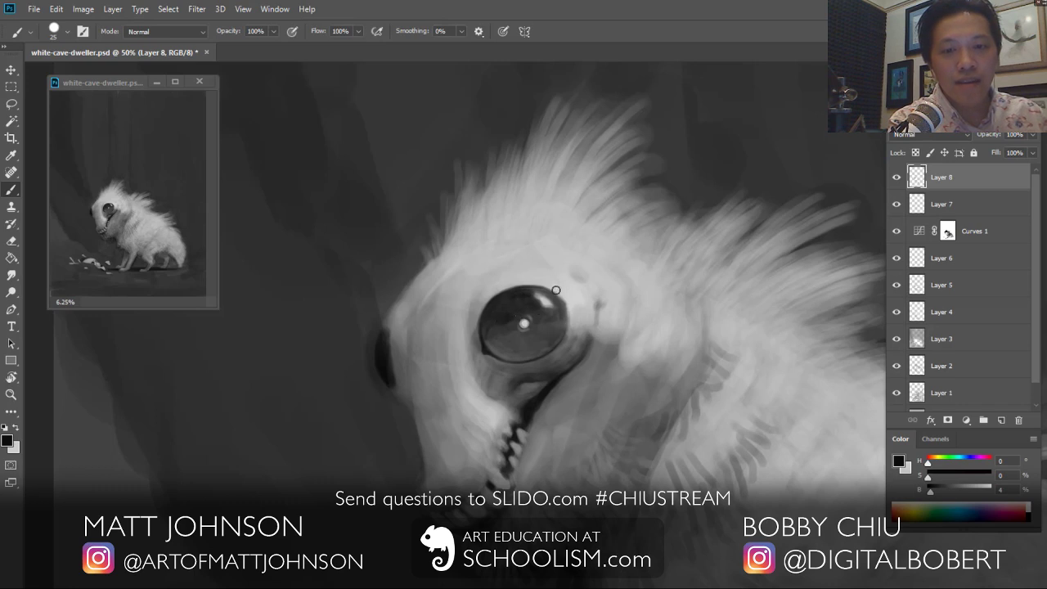
{"action": "key", "text": "bracketleft"}
{"action": "key", "text": "bracketleft"}
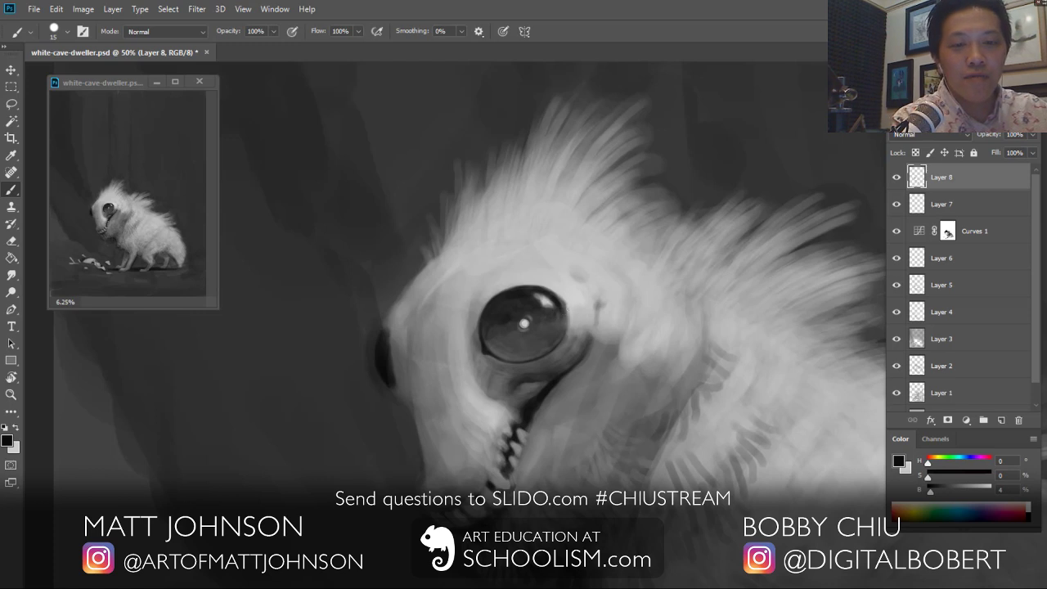
{"action": "left_click", "coordinate": [550, 288], "text": "alt"}
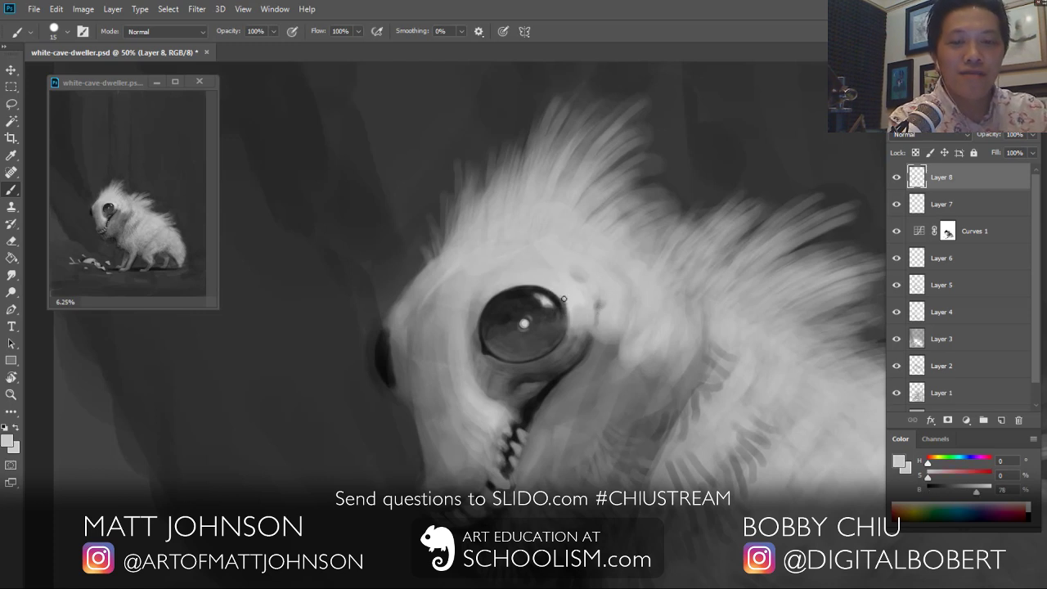
Step: Define the far eye's upper edge with grey at 36% brightness, reducing the brush below size 15
{"action": "left_click", "coordinate": [388, 328], "text": "alt"}
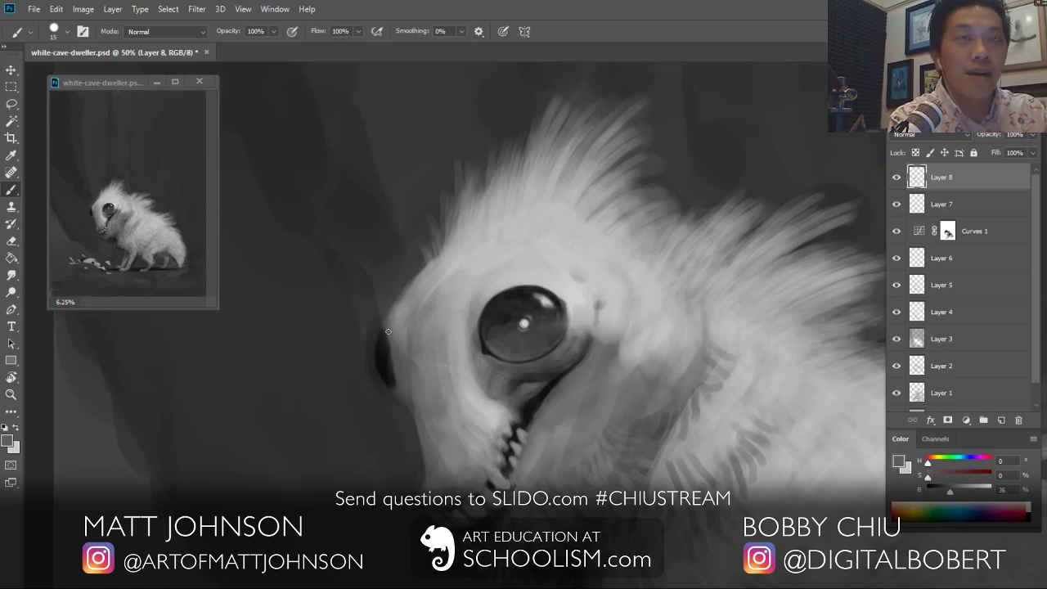
{"action": "key", "text": "bracketleft"}
{"action": "key", "text": "bracketleft"}
{"action": "key", "text": "bracketleft"}
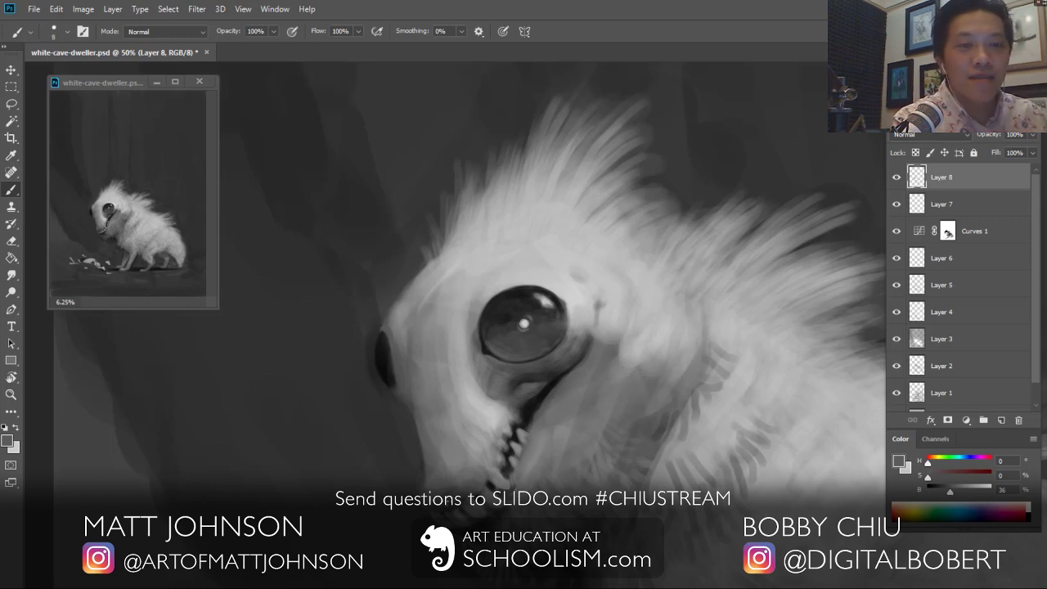
Step: Shade the front of the snout tip with sampled greys at 28% and 31% brightness, using a brush up to size 25
{"action": "key", "text": "bracketright"}
{"action": "key", "text": "bracketright"}
{"action": "key", "text": "bracketright"}
{"action": "key", "text": "bracketright"}
{"action": "key", "text": "bracketright"}
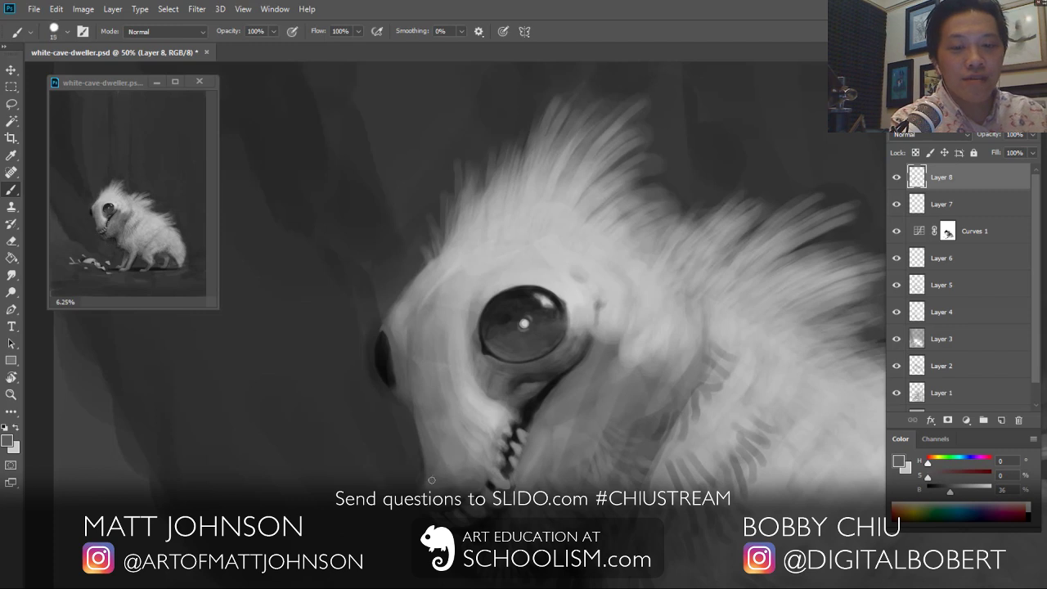
{"action": "left_click", "coordinate": [426, 483], "text": "alt"}
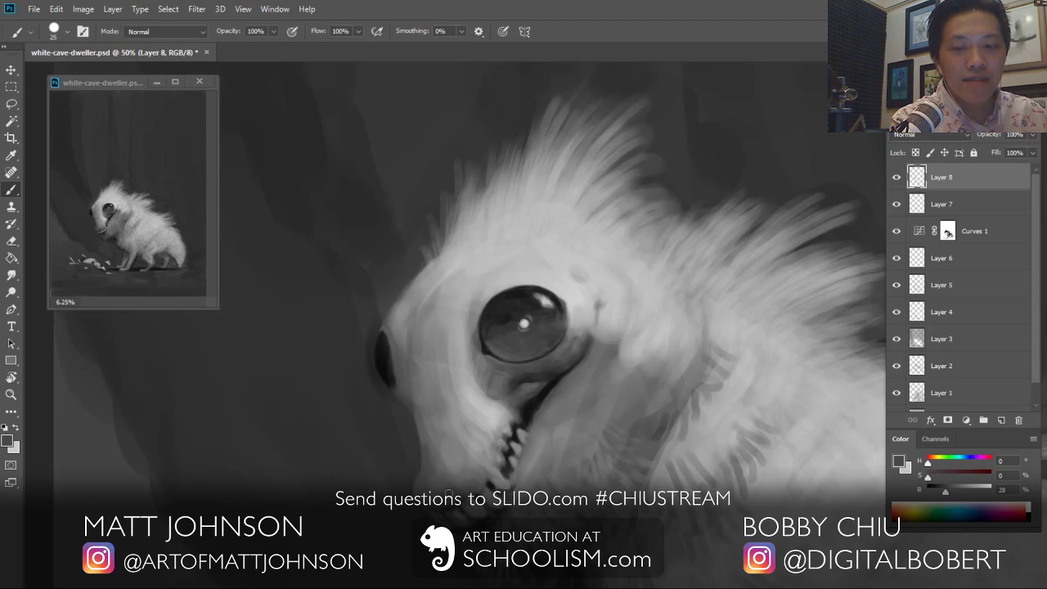
{"action": "left_click", "coordinate": [412, 501], "text": "alt"}
{"action": "key", "text": "bracketleft"}
{"action": "key", "text": "bracketleft"}
{"action": "key", "text": "bracketleft"}
{"action": "key", "text": "bracketleft"}
{"action": "key", "text": "bracketleft"}
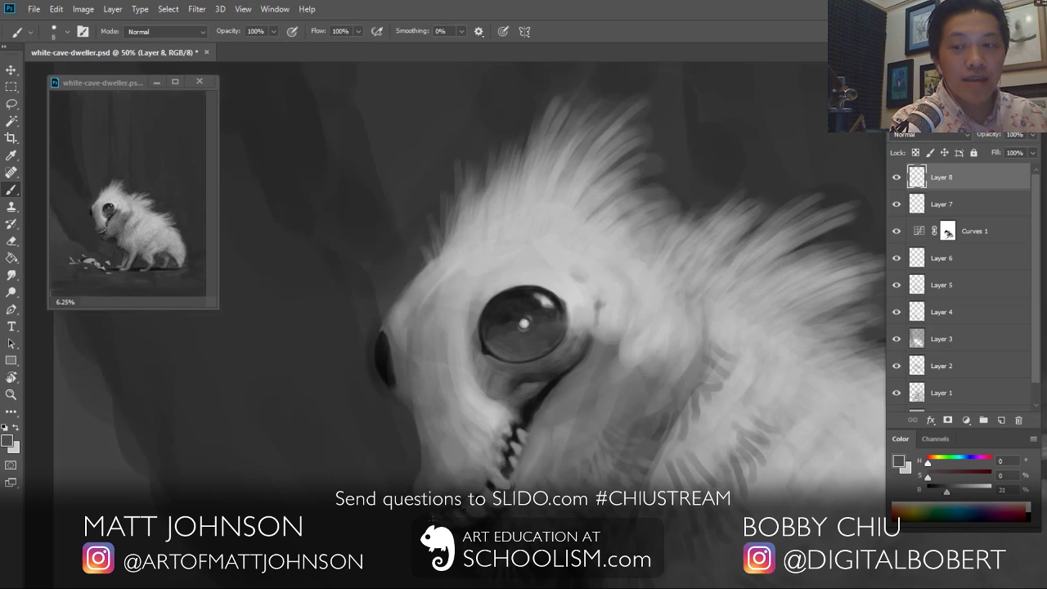
Step: Sample light grey from the existing teeth and paint more teeth along the rear of the mouth with brush sizes 10 and 15
{"action": "key", "text": "bracketright"}
{"action": "key", "text": "bracketright"}
{"action": "key", "text": "bracketright"}
{"action": "key", "text": "bracketright"}
{"action": "left_click", "coordinate": [513, 421], "text": "alt"}
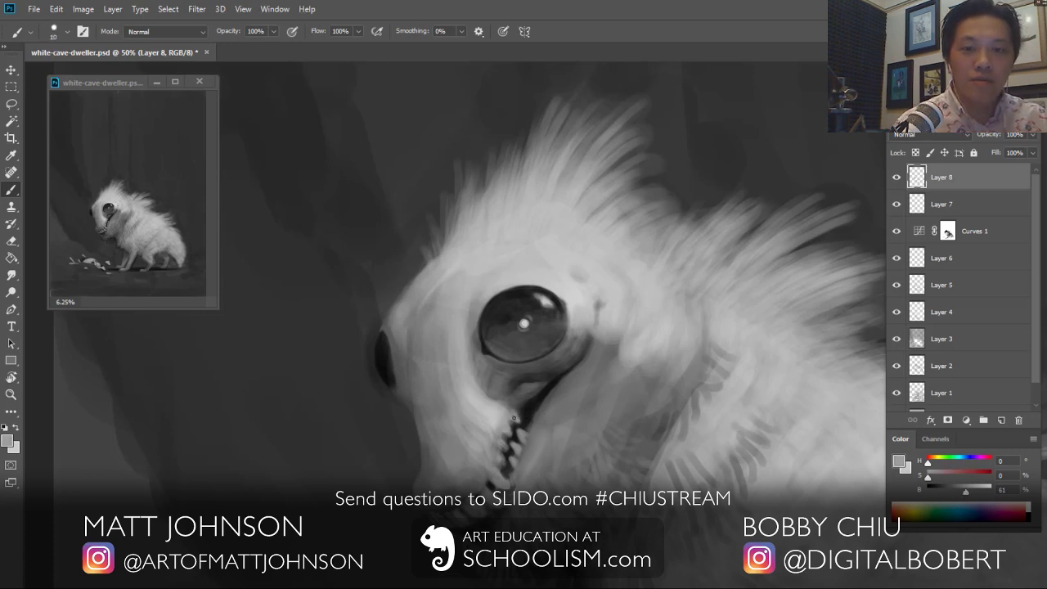
{"action": "key", "text": "bracketright"}
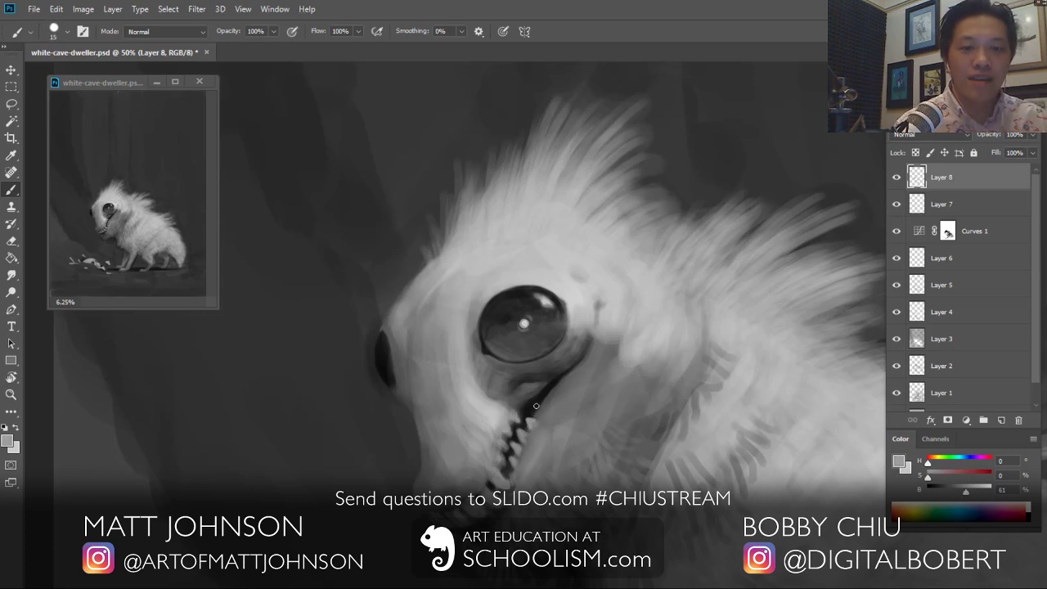
{"action": "mouse_move", "coordinate": [537, 407]}
{"action": "left_mouse_down"}
{"action": "mouse_move", "coordinate": [544, 413]}
{"action": "mouse_move", "coordinate": [526, 406]}
{"action": "left_mouse_up"}
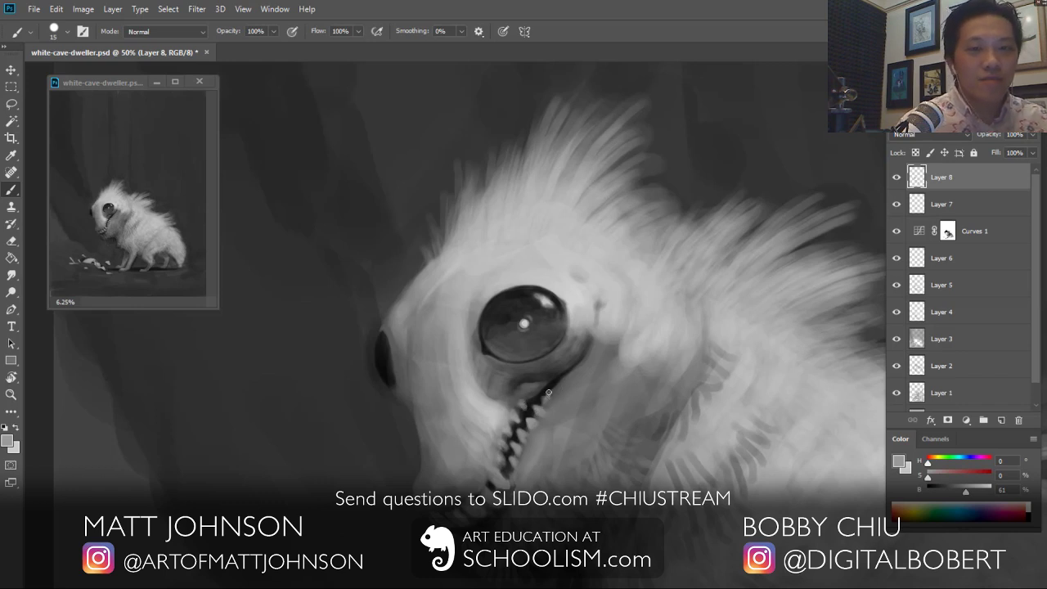
Step: Extend the tooth row up to the mouth corner behind the eye with greys of 57% to 54% brightness, reducing the brush to 10
{"action": "left_click", "coordinate": [548, 399], "text": "alt"}
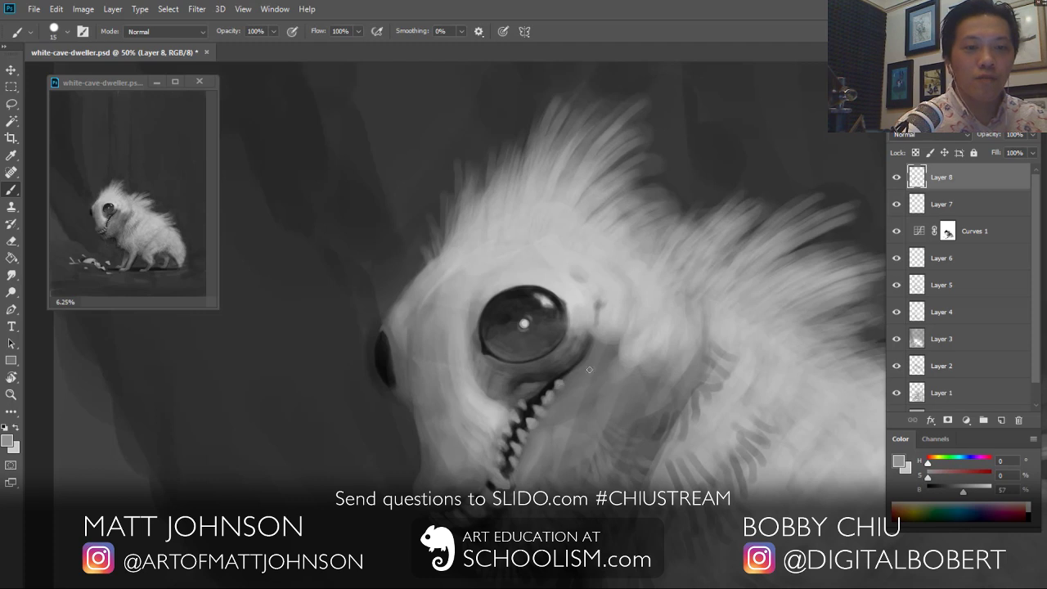
{"action": "left_click", "coordinate": [573, 374], "text": "alt"}
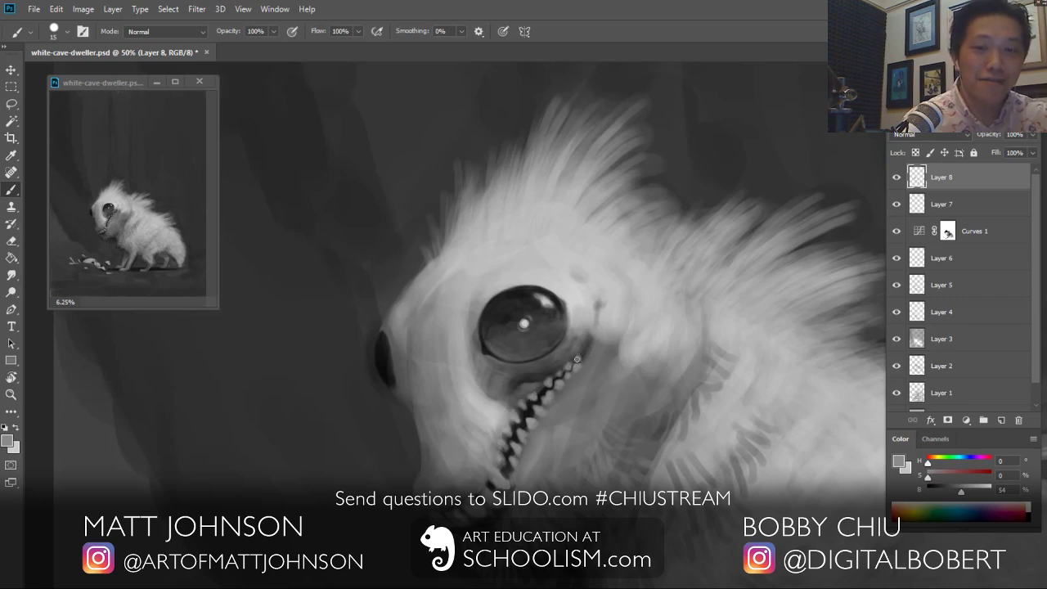
{"action": "key", "text": "bracketleft"}
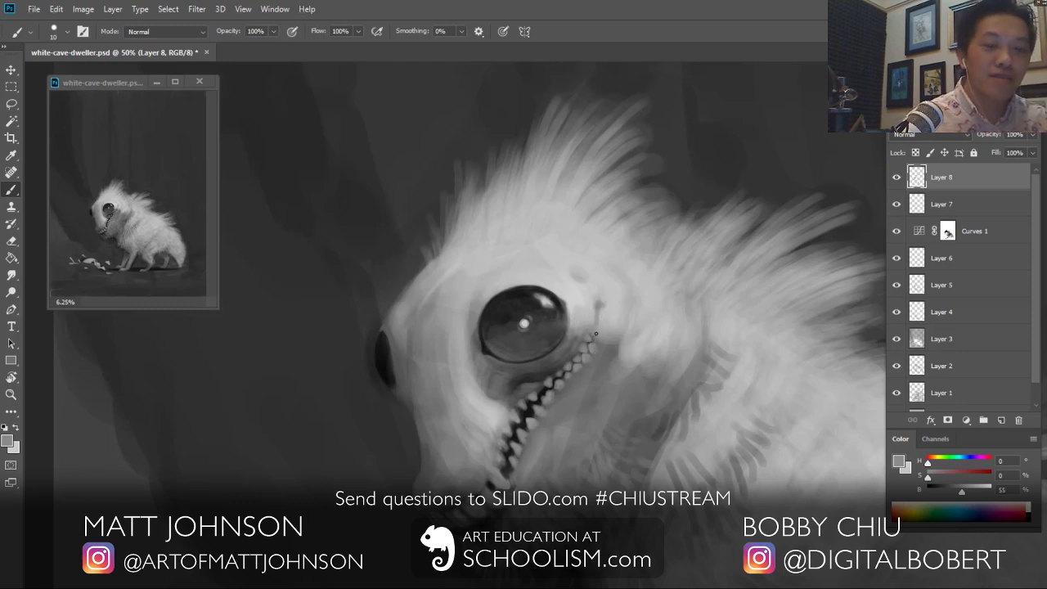
{"action": "left_click", "coordinate": [596, 336], "text": "alt"}
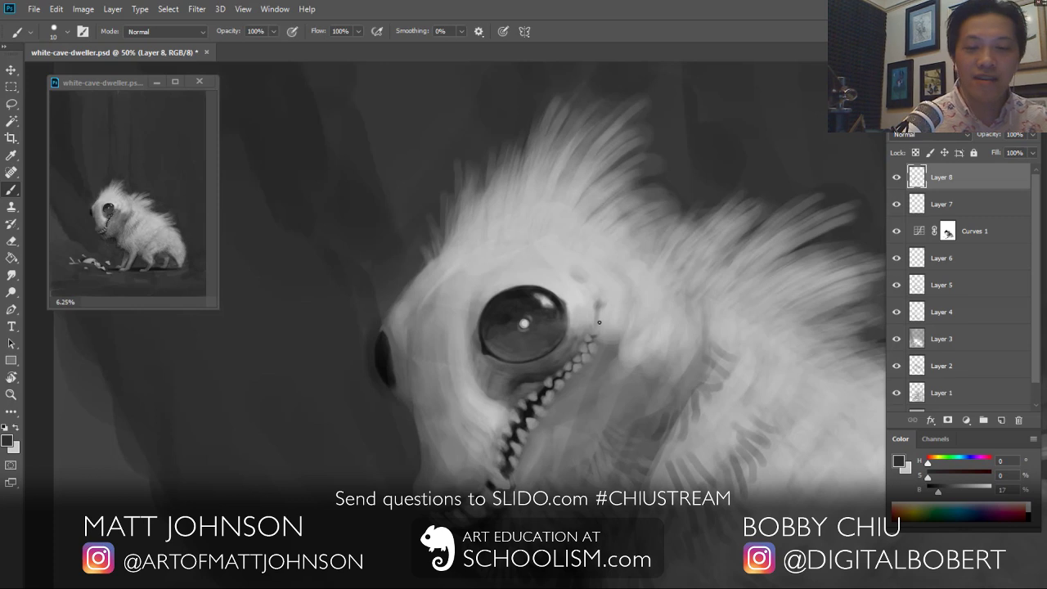
Step: Paint the last tiny teeth up to the mouth corner and cover the dark spot behind the eye with sampled light grey at brush size 20
{"action": "key", "text": "bracketleft"}
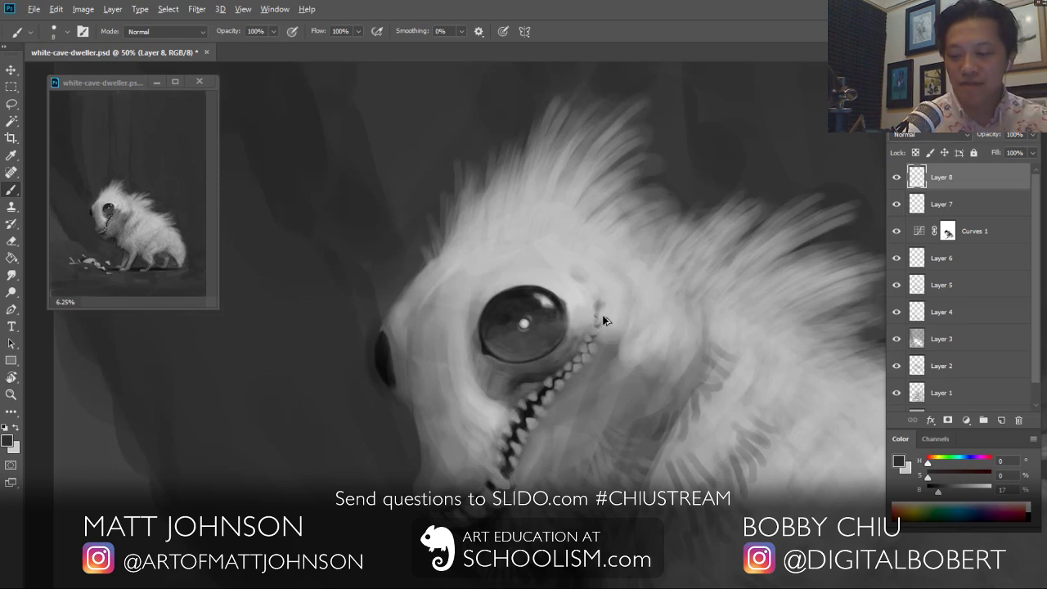
{"action": "left_click_drag", "start_coordinate": [596, 318], "coordinate": [600, 305]}
{"action": "left_click", "coordinate": [634, 358], "text": "alt"}
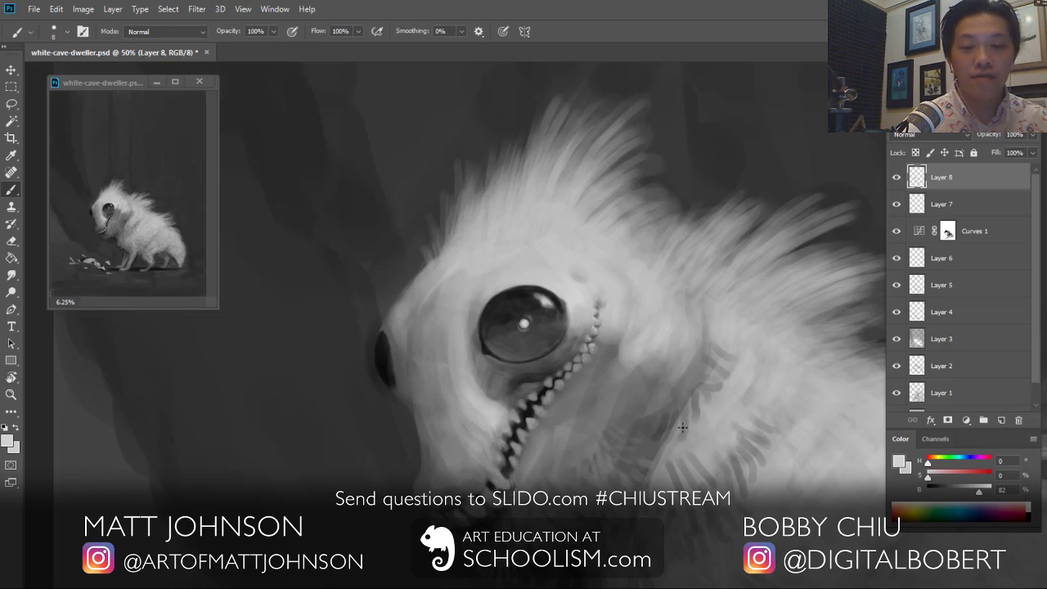
{"action": "key", "text": "bracketright"}
{"action": "key", "text": "bracketright"}
{"action": "key", "text": "bracketright"}
{"action": "key", "text": "bracketright"}
{"action": "left_click", "coordinate": [574, 284], "text": "alt"}
{"action": "left_click_drag", "start_coordinate": [570, 275], "coordinate": [589, 284]}
{"action": "left_click", "coordinate": [609, 299], "text": "alt"}
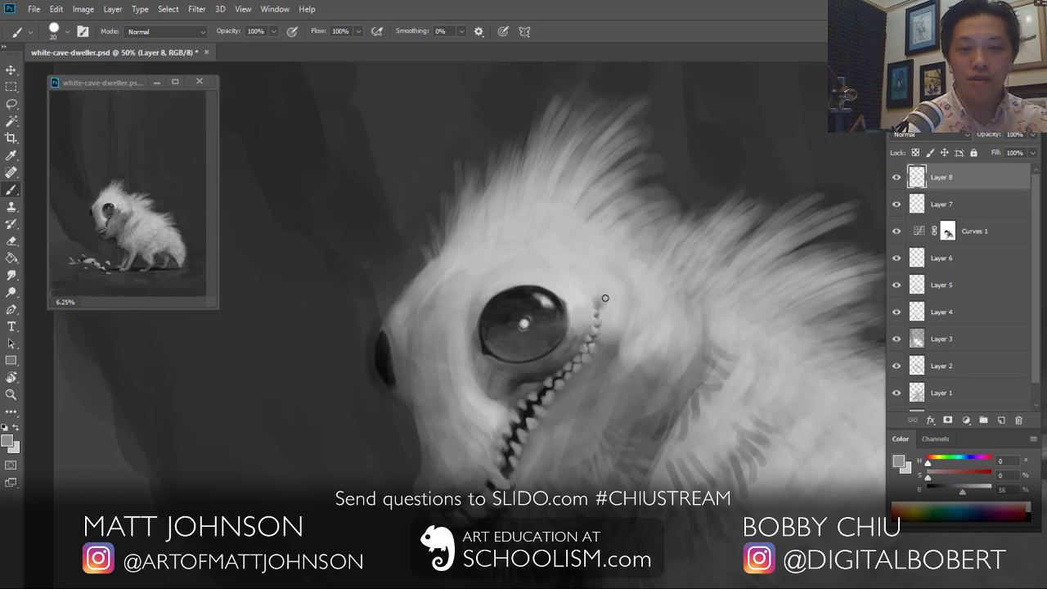
Step: Paint a dark crease curling back from the mouth corner with sampled greys down to 6% brightness, using a brush up to size 15
{"action": "left_click", "coordinate": [604, 302], "text": "alt"}
{"action": "key", "text": "bracketleft"}
{"action": "key", "text": "bracketleft"}
{"action": "key", "text": "bracketleft"}
{"action": "left_click_drag", "start_coordinate": [603, 301], "coordinate": [613, 299]}
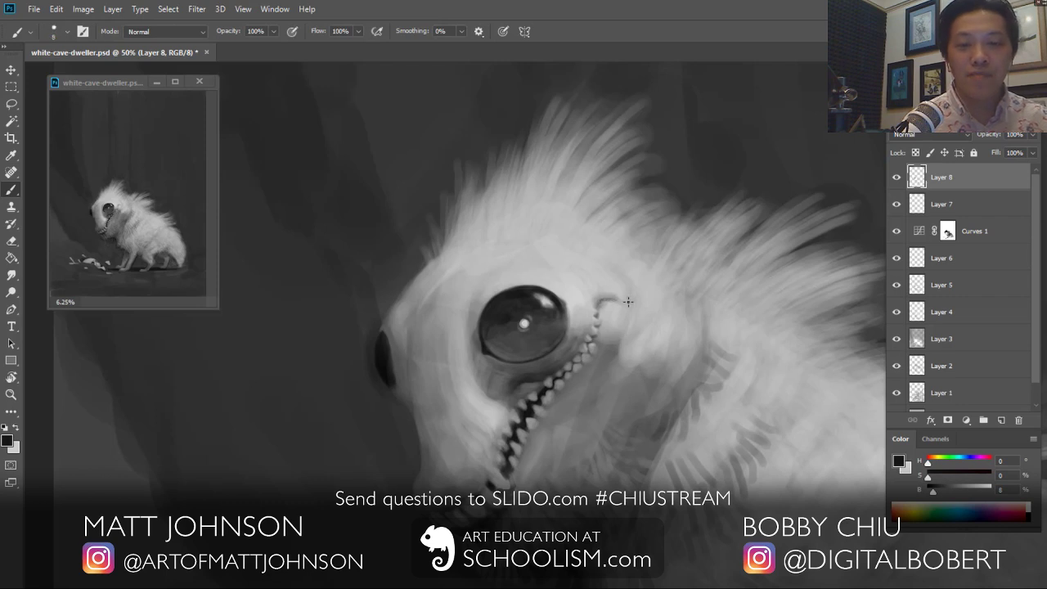
{"action": "key", "text": "bracketright"}
{"action": "key", "text": "bracketright"}
{"action": "key", "text": "bracketright"}
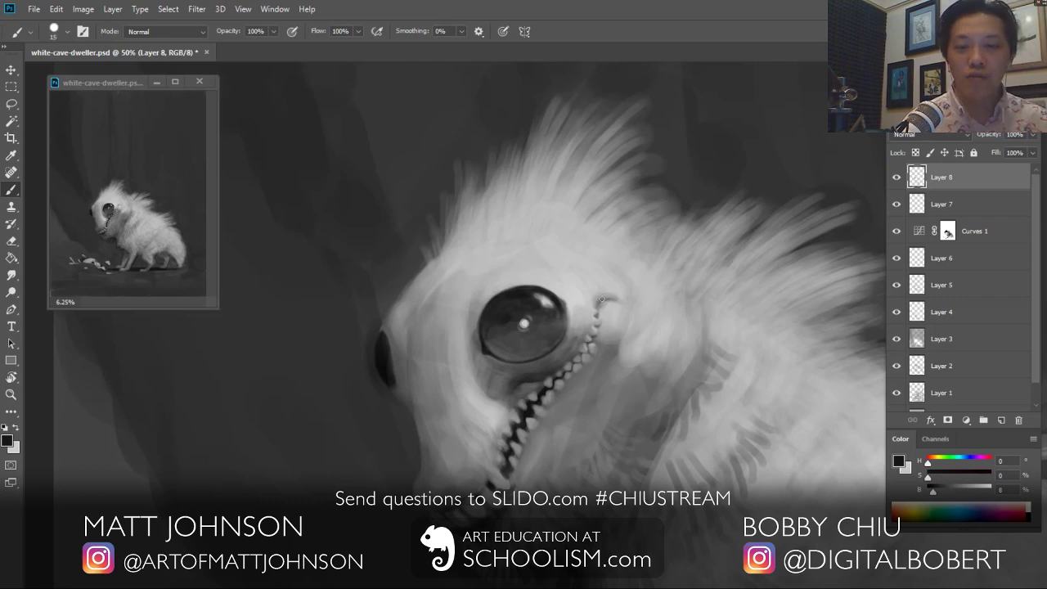
{"action": "left_click", "coordinate": [582, 279], "text": "alt"}
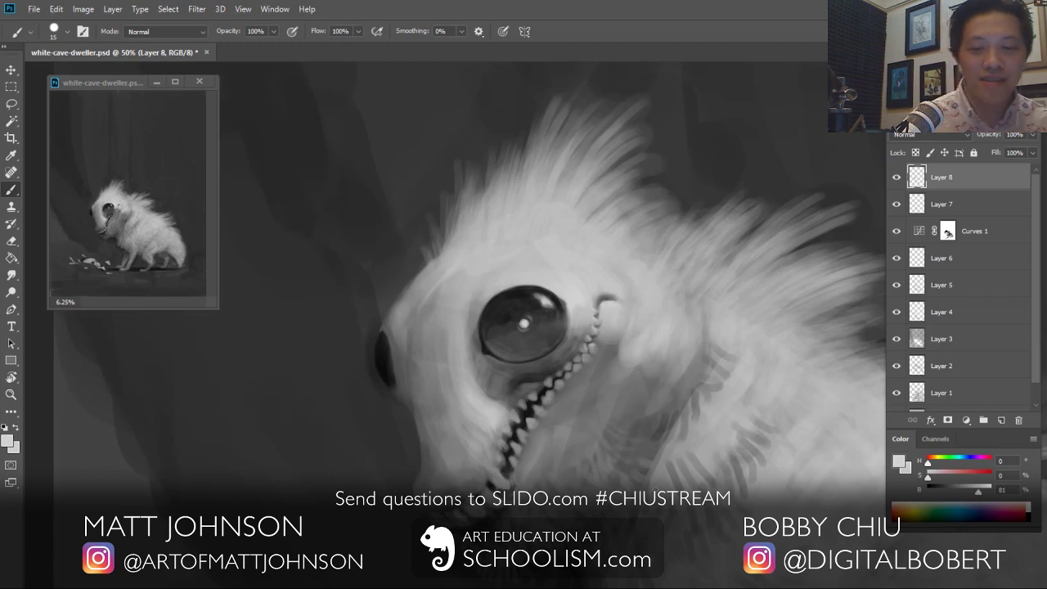
Step: Add a new layer and paint short fur strokes over the cheek and lower jaw with a size 15 brush, sampling 81% and 10% brightness greys
{"action": "left_click_drag", "start_coordinate": [661, 358], "coordinate": [524, 298]}
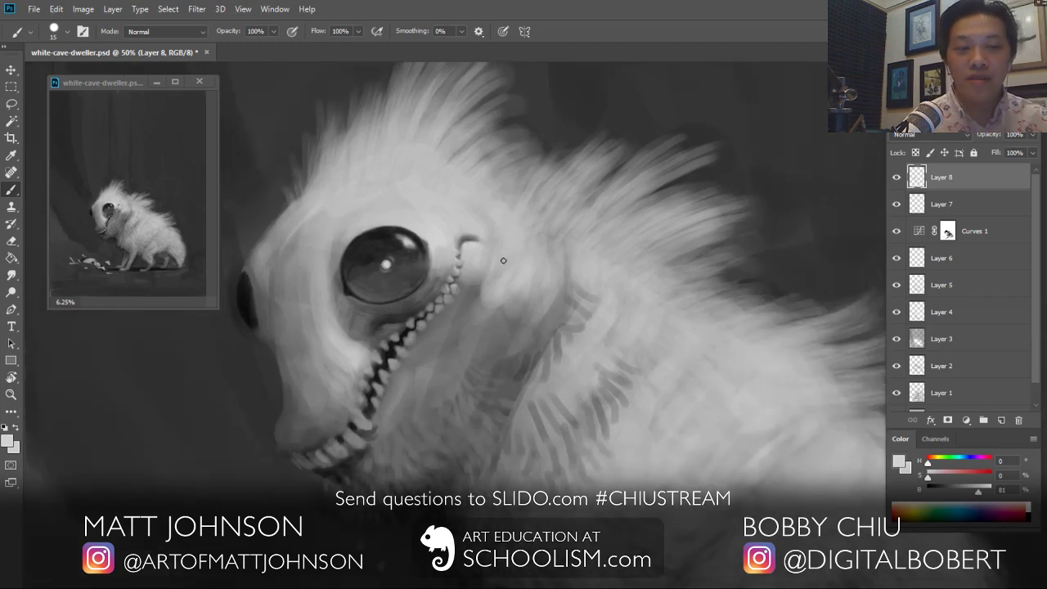
{"action": "left_click", "coordinate": [1001, 420]}
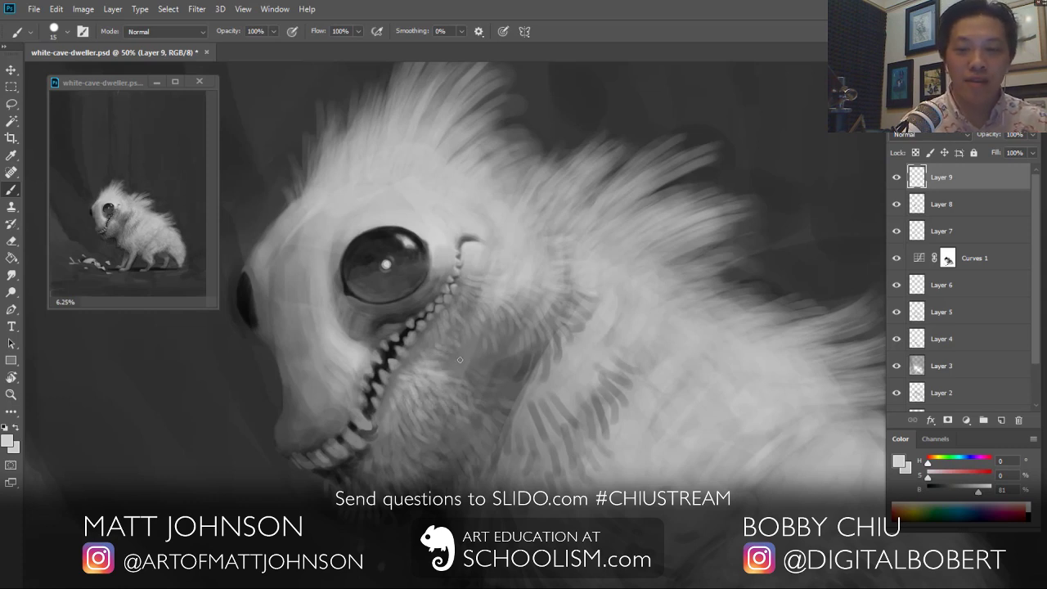
{"action": "left_click", "coordinate": [373, 422], "text": "alt"}
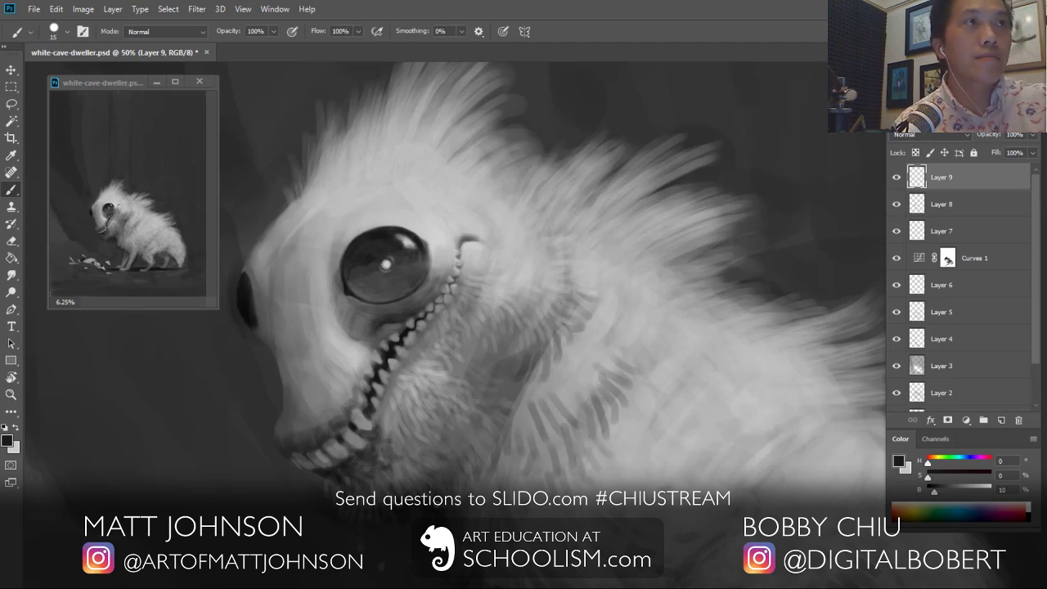
Step: Paint two nostrils on the snout with sampled greys at 30% and 9% brightness, and highlight their rims with 66% grey
{"action": "left_click", "coordinate": [301, 403], "text": "alt"}
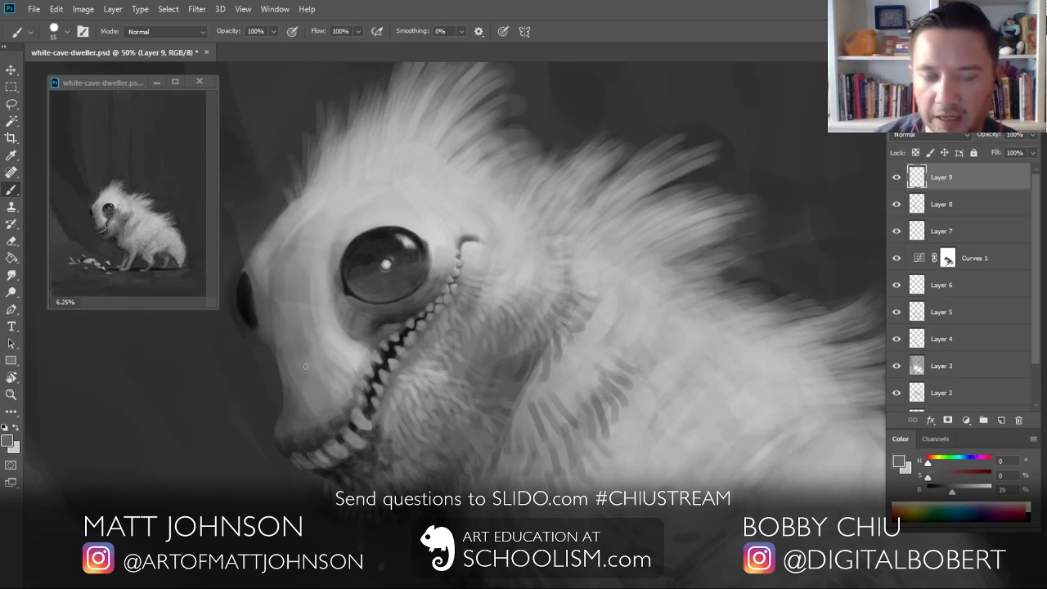
{"action": "left_click", "coordinate": [284, 320], "text": "alt"}
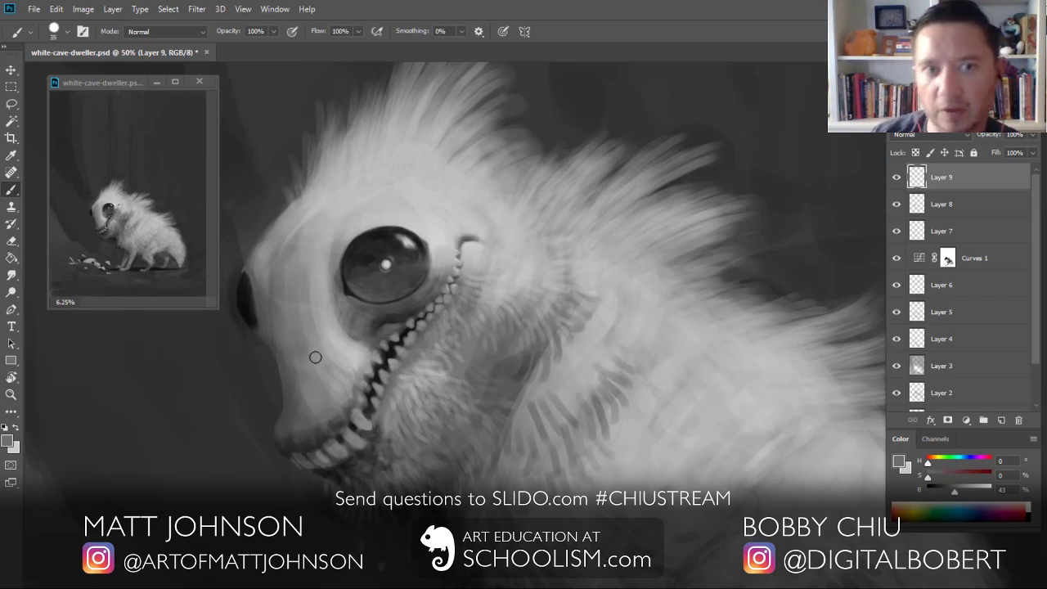
{"action": "left_click", "coordinate": [300, 397], "text": "alt"}
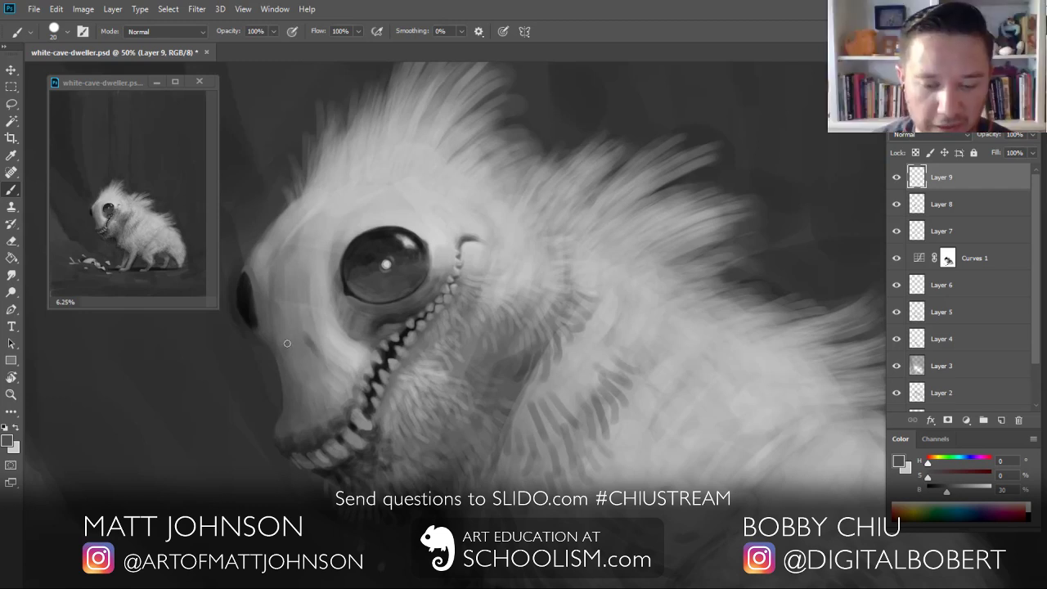
{"action": "left_click", "coordinate": [259, 315], "text": "alt"}
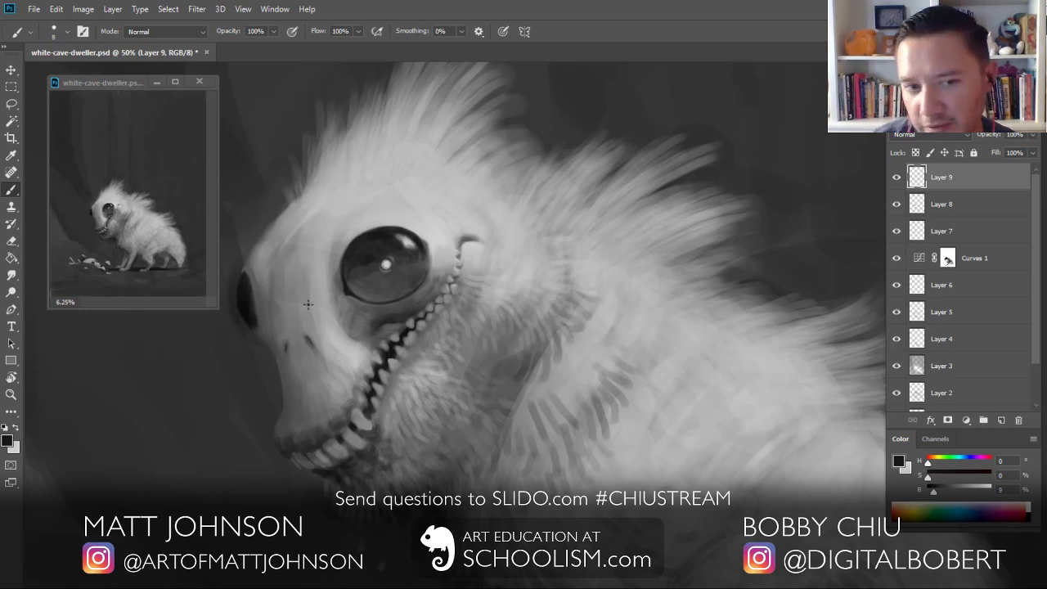
{"action": "left_click", "coordinate": [305, 336], "text": "alt"}
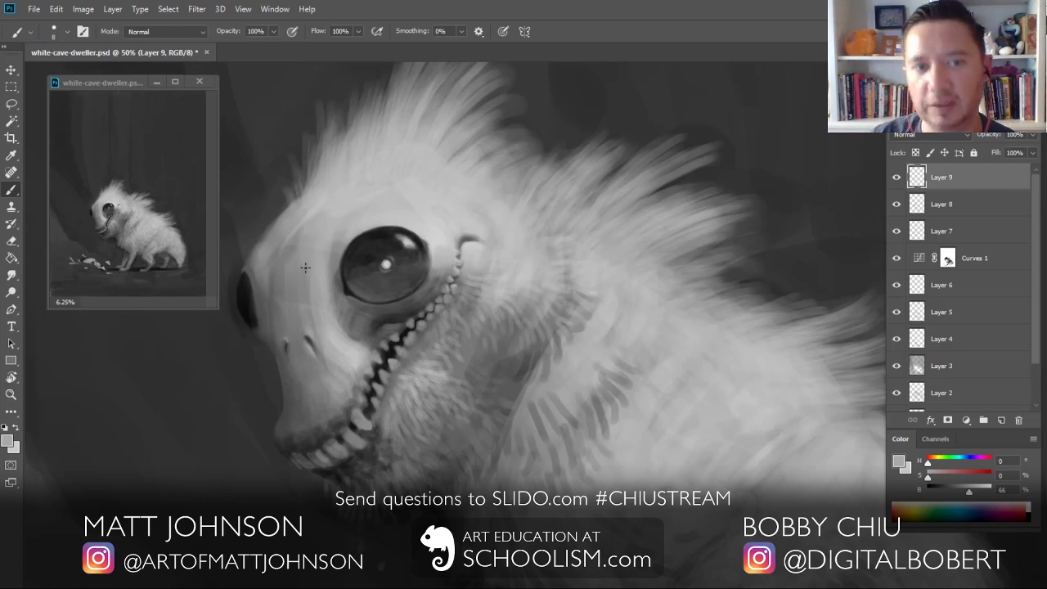
{"action": "left_click", "coordinate": [325, 424], "text": "alt"}
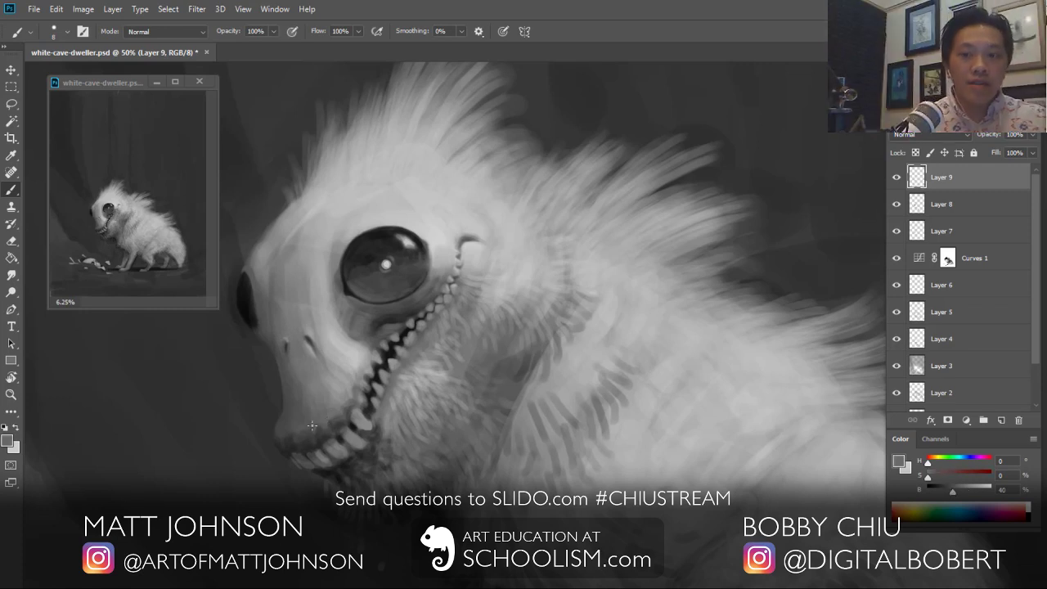
Step: Flip the canvas horizontally and paint light fur strokes on the forehead with grey at 71% brightness and brush size 25
{"action": "left_click", "coordinate": [82, 9]}
{"action": "mouse_move", "coordinate": [150, 136]}
{"action": "left_click", "coordinate": [249, 189]}
{"action": "left_click_drag", "start_coordinate": [757, 487], "coordinate": [645, 430]}
{"action": "left_click", "coordinate": [465, 327], "text": "alt"}
{"action": "key", "text": "bracketright"}
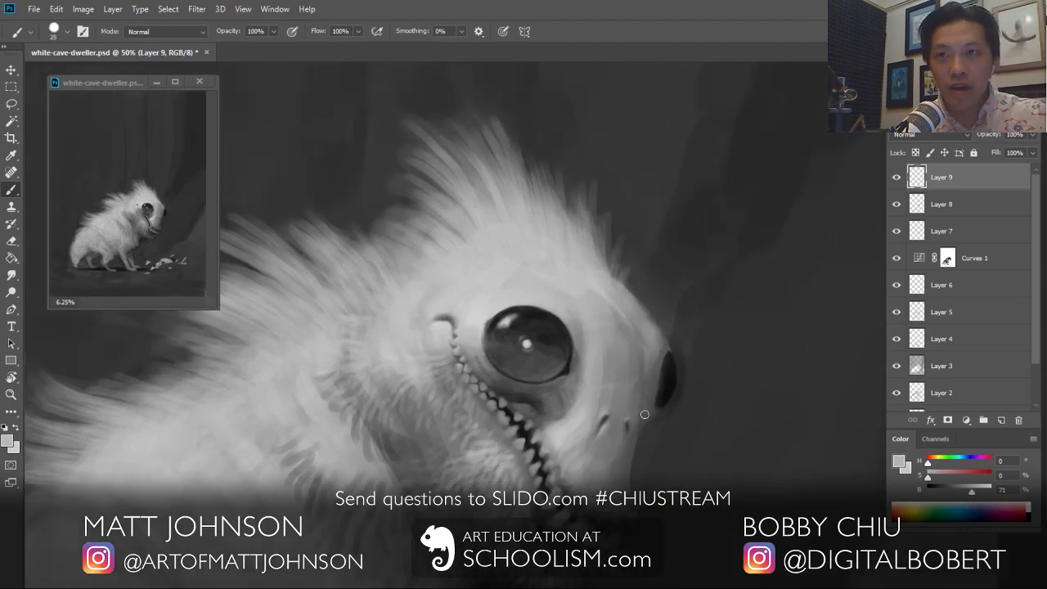
{"action": "left_click_drag", "start_coordinate": [611, 273], "coordinate": [617, 252]}
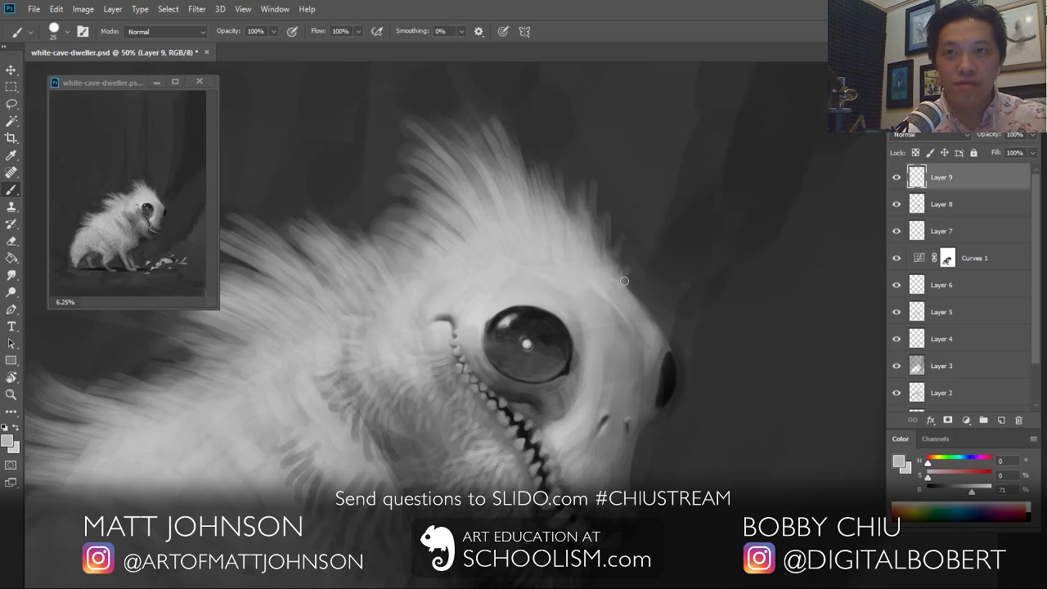
Step: Reselect a round brush preset, compare the picture with and without Layer 9, and add a new layer above it
{"action": "left_click", "coordinate": [67, 31]}
{"action": "double_click", "coordinate": [96, 272]}
{"action": "left_click", "coordinate": [896, 178]}
{"action": "left_click", "coordinate": [896, 177]}
{"action": "left_click", "coordinate": [1001, 420]}
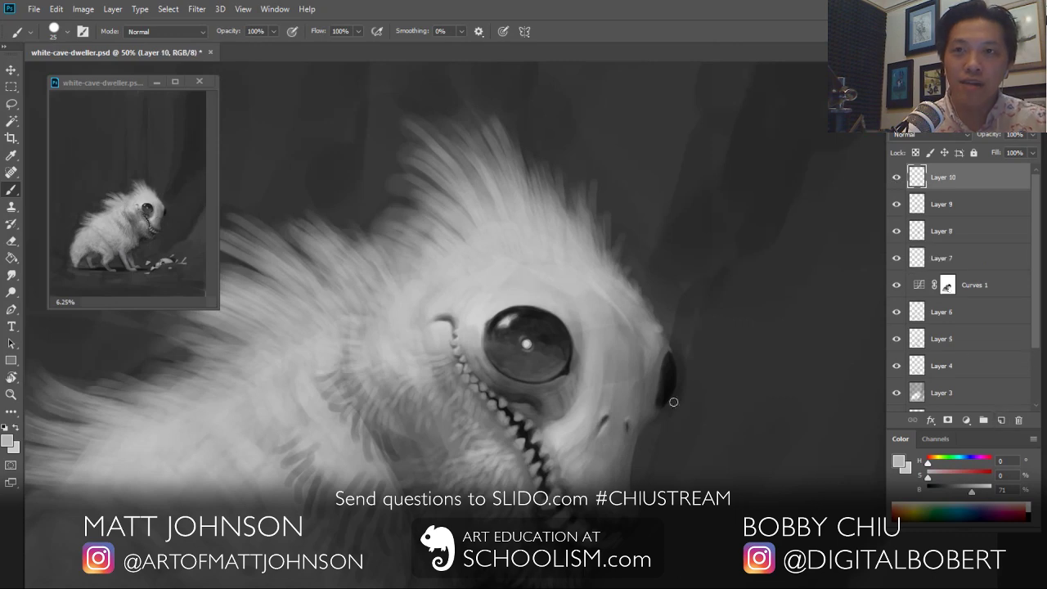
Step: Toggle Layer 7 and Layer 3 to find the background painting, and add a new layer directly above Layer 3
{"action": "key", "text": "bracketright"}
{"action": "key", "text": "bracketright"}
{"action": "left_click", "coordinate": [896, 259]}
{"action": "left_click", "coordinate": [896, 258]}
{"action": "scroll", "coordinate": [989, 345], "scroll_direction": "down", "scroll_amount": 3}
{"action": "left_click", "coordinate": [896, 318]}
{"action": "left_click", "coordinate": [896, 318]}
{"action": "left_click", "coordinate": [946, 317]}
{"action": "scroll", "coordinate": [685, 476], "scroll_direction": "down", "scroll_amount": 4}
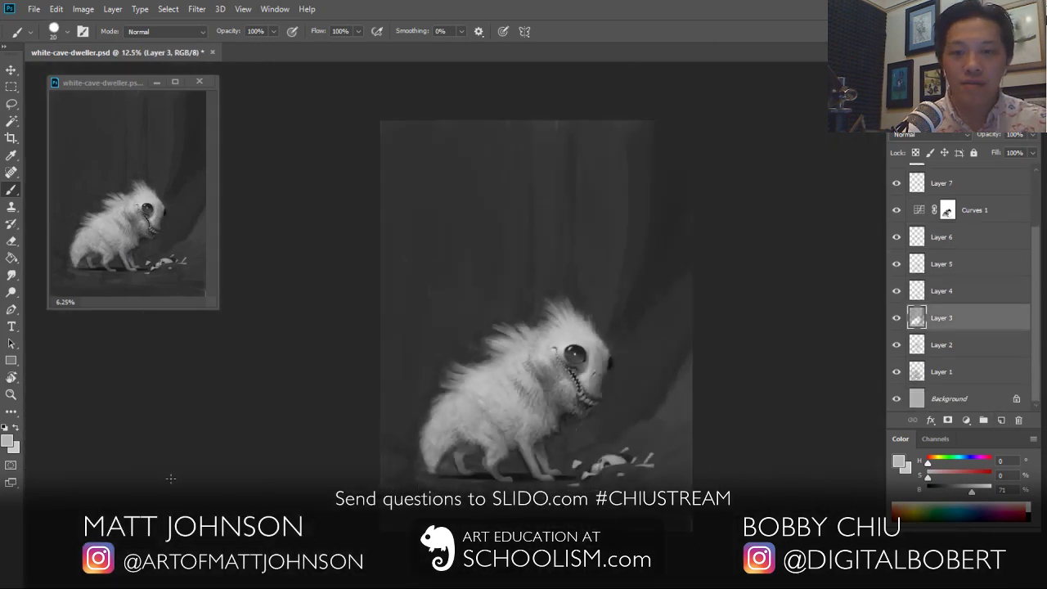
{"action": "left_click", "coordinate": [1001, 419]}
Step: Choose a Random Twigs brush from Kyle's Concept Brushes
{"action": "left_click", "coordinate": [67, 31]}
{"action": "left_click_drag", "start_coordinate": [190, 340], "coordinate": [197, 232]}
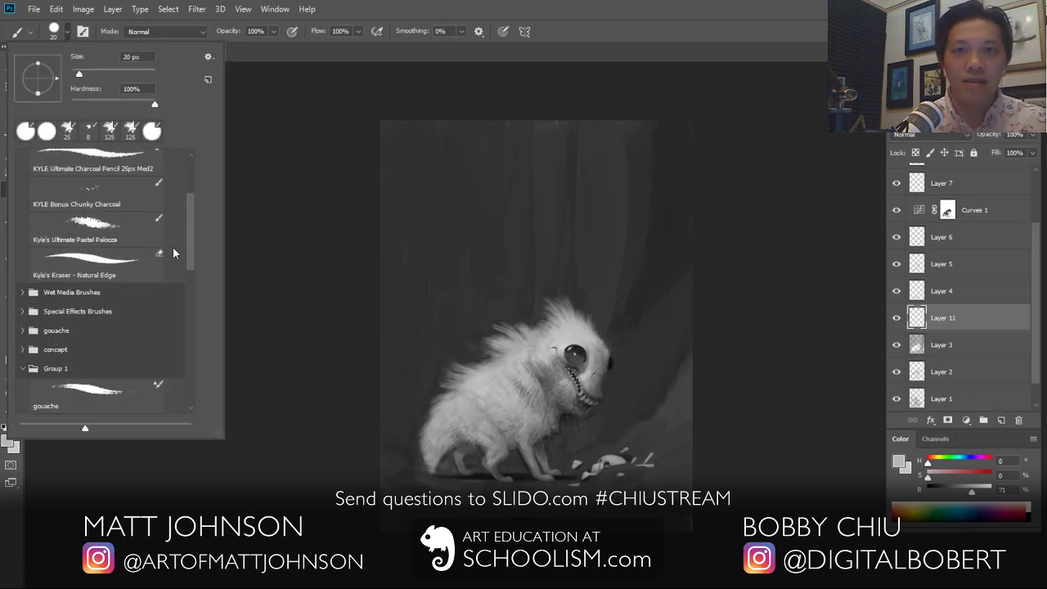
{"action": "left_click_drag", "start_coordinate": [190, 167], "coordinate": [190, 310]}
{"action": "left_click", "coordinate": [152, 234]}
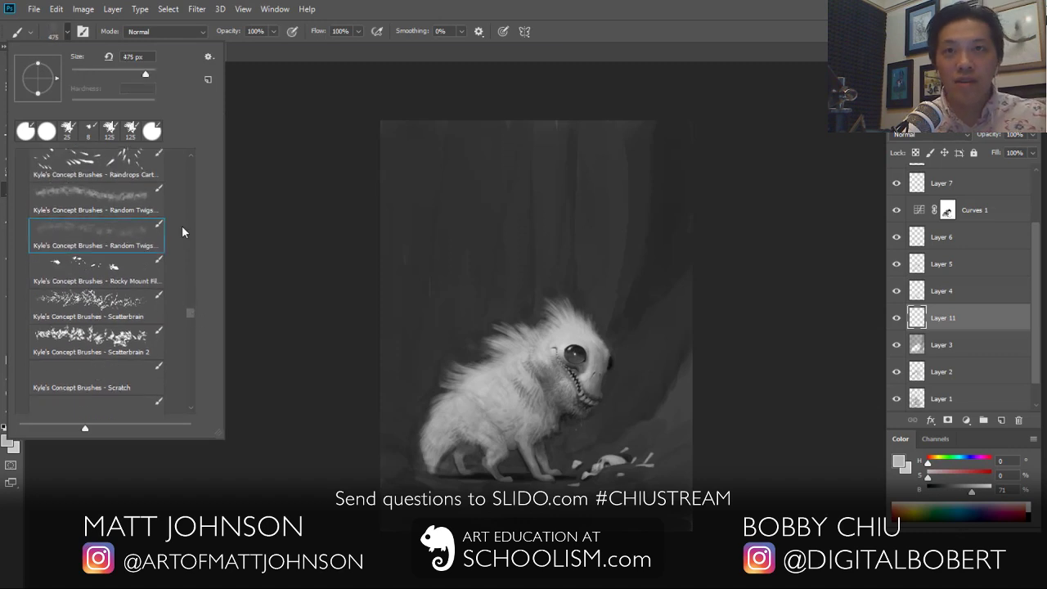
{"action": "left_click", "coordinate": [712, 521]}
Step: Try texturing the ground around the creature with sampled 15% brightness grey at brush size 900, and pick a 52% grey
{"action": "left_click", "coordinate": [420, 517], "text": "alt"}
{"action": "left_click_drag", "start_coordinate": [406, 496], "coordinate": [646, 511]}
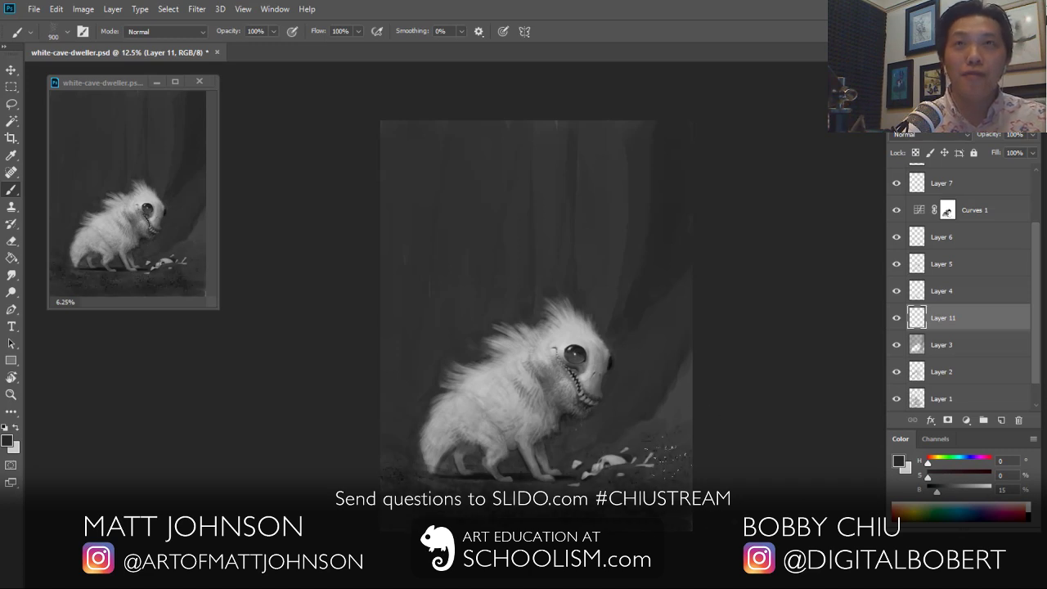
{"action": "left_click_drag", "start_coordinate": [454, 515], "coordinate": [450, 474]}
{"action": "left_click", "coordinate": [683, 402], "text": "alt"}
{"action": "left_click", "coordinate": [959, 487]}
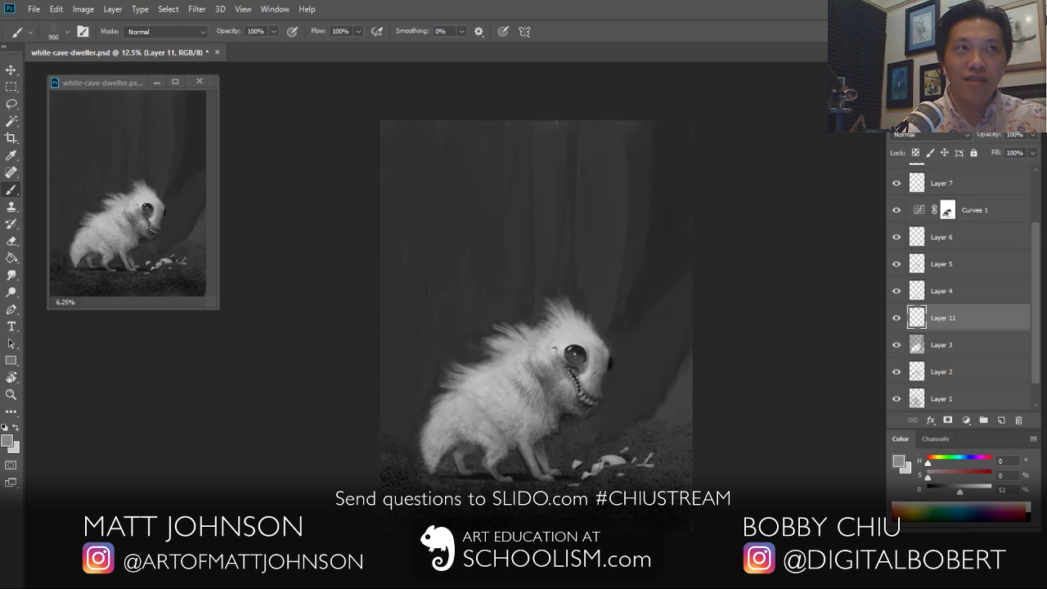
Step: Move Layer 11 above the Curves 1 layer and speckle the ground with greys at 17% and 13% brightness
{"action": "left_click_drag", "start_coordinate": [938, 282], "coordinate": [941, 198]}
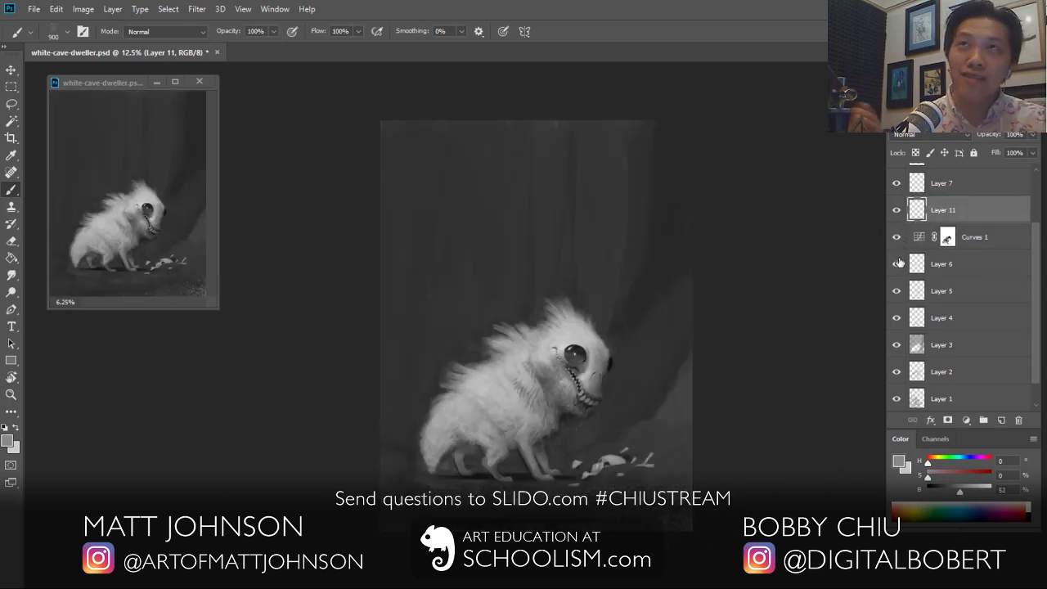
{"action": "left_click", "coordinate": [938, 489]}
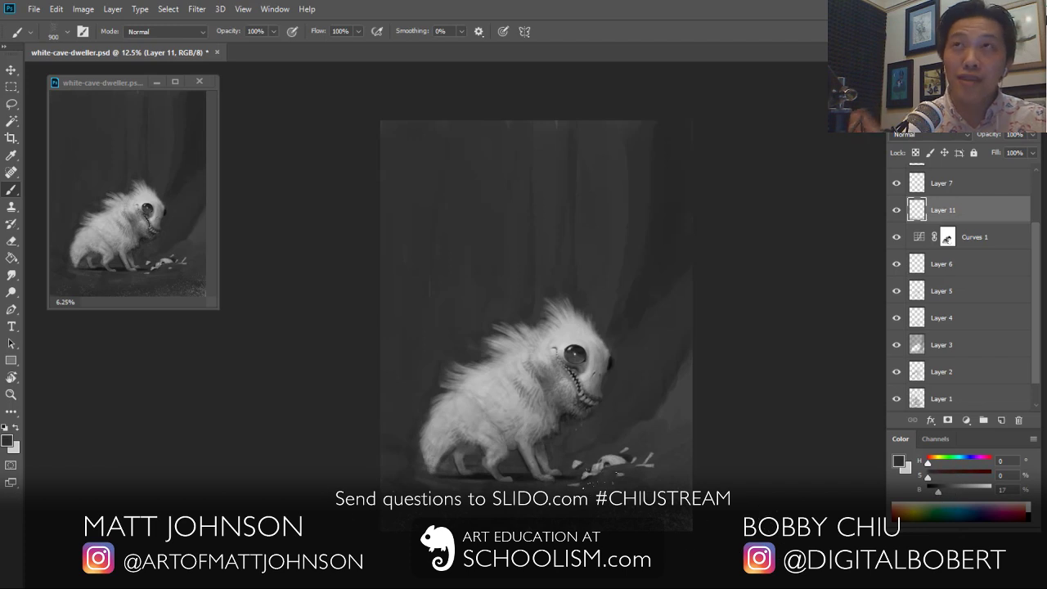
{"action": "left_click", "coordinate": [936, 490]}
{"action": "left_click", "coordinate": [401, 467]}
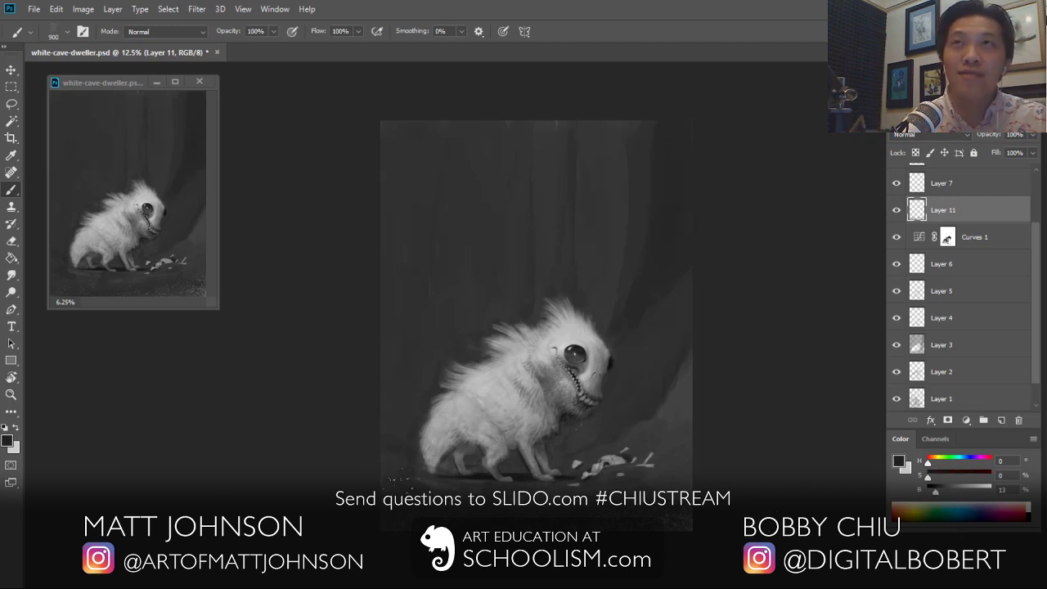
Step: Paint dark leafy texture down the left and centre of the background with Kyle's Cubist brush at size 700 and 13% brightness
{"action": "left_click", "coordinate": [67, 32]}
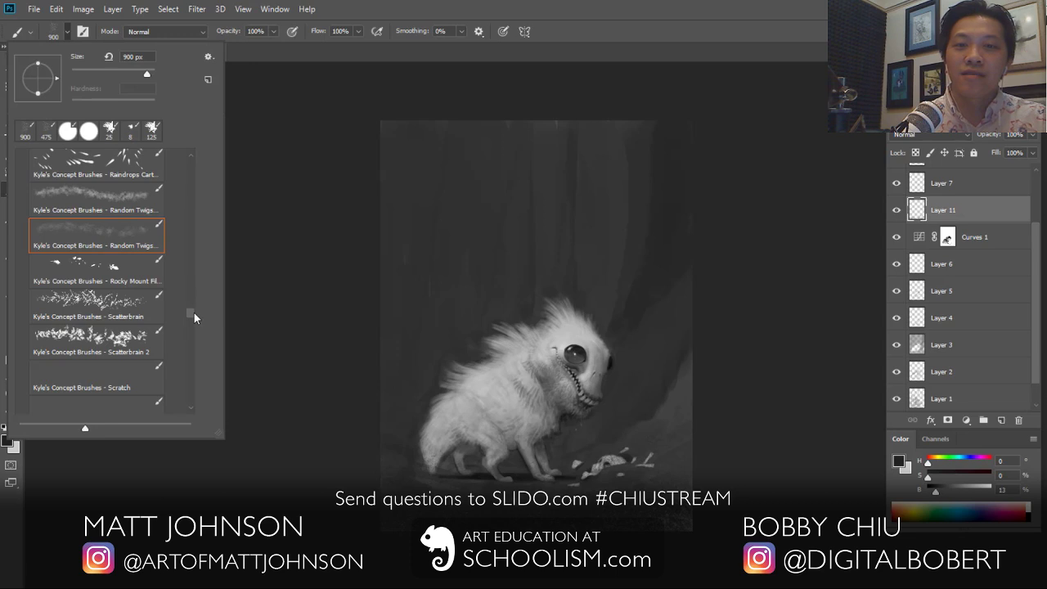
{"action": "mouse_move", "coordinate": [192, 311]}
{"action": "left_mouse_down"}
{"action": "mouse_move", "coordinate": [192, 382]}
{"action": "mouse_move", "coordinate": [198, 168]}
{"action": "mouse_move", "coordinate": [194, 227]}
{"action": "left_mouse_up"}
{"action": "left_click", "coordinate": [109, 220]}
{"action": "mouse_move", "coordinate": [660, 412]}
{"action": "left_mouse_down"}
{"action": "mouse_move", "coordinate": [651, 511]}
{"action": "mouse_move", "coordinate": [491, 516]}
{"action": "left_mouse_up"}
{"action": "mouse_move", "coordinate": [386, 127]}
{"action": "left_mouse_down"}
{"action": "mouse_move", "coordinate": [379, 197]}
{"action": "mouse_move", "coordinate": [420, 395]}
{"action": "mouse_move", "coordinate": [404, 370]}
{"action": "left_mouse_up"}
{"action": "left_click", "coordinate": [897, 211]}
{"action": "left_click", "coordinate": [897, 211]}
{"action": "left_click_drag", "start_coordinate": [483, 129], "coordinate": [503, 360]}
{"action": "left_click_drag", "start_coordinate": [438, 123], "coordinate": [435, 299]}
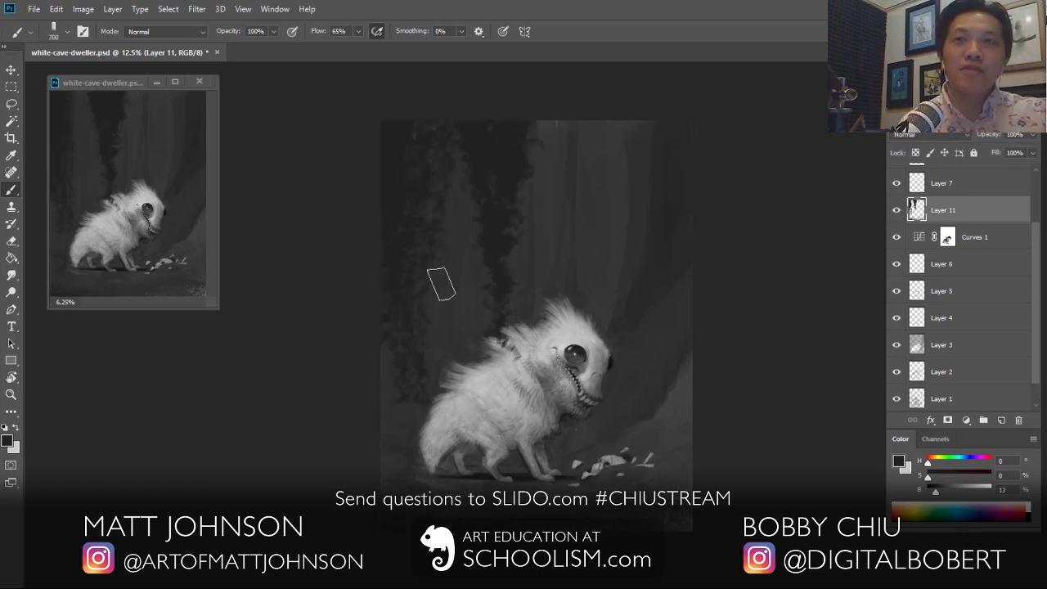
Step: Extend the dark leafy texture across the upper right background and down the rock behind the creature's head
{"action": "mouse_move", "coordinate": [578, 213]}
{"action": "left_mouse_down"}
{"action": "mouse_move", "coordinate": [597, 134]}
{"action": "mouse_move", "coordinate": [689, 103]}
{"action": "left_mouse_up"}
{"action": "mouse_move", "coordinate": [635, 215]}
{"action": "left_mouse_down"}
{"action": "mouse_move", "coordinate": [547, 151]}
{"action": "mouse_move", "coordinate": [575, 168]}
{"action": "mouse_move", "coordinate": [627, 266]}
{"action": "mouse_move", "coordinate": [619, 299]}
{"action": "left_mouse_up"}
{"action": "left_click", "coordinate": [896, 211]}
{"action": "left_click", "coordinate": [896, 213]}
{"action": "left_click_drag", "start_coordinate": [656, 339], "coordinate": [605, 419]}
{"action": "left_click_drag", "start_coordinate": [685, 372], "coordinate": [674, 429]}
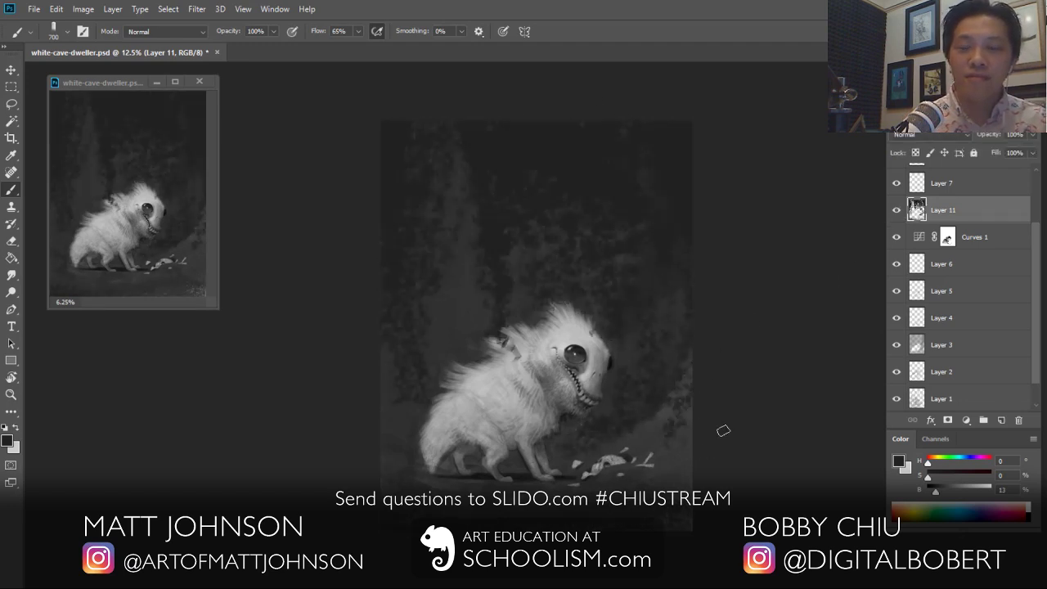
Step: Erase the texture overlapping the creature at eraser size 100, and paint the background above its back with sampled 25% brightness grey
{"action": "key", "text": "e"}
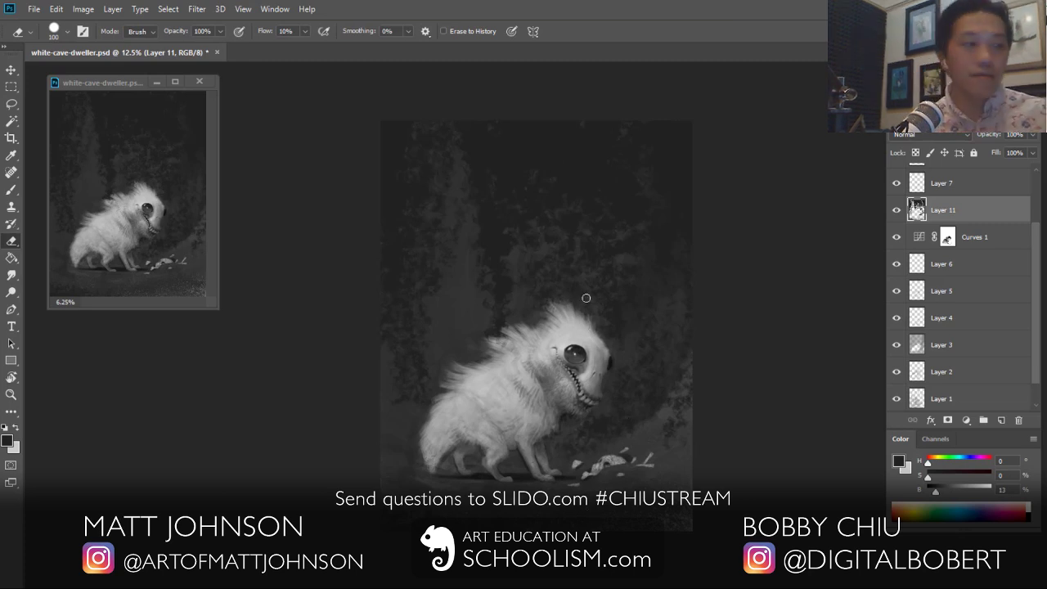
{"action": "key", "text": "b"}
{"action": "left_click", "coordinate": [463, 270], "text": "alt"}
{"action": "left_click_drag", "start_coordinate": [462, 245], "coordinate": [462, 342]}
{"action": "left_click_drag", "start_coordinate": [466, 174], "coordinate": [463, 327]}
Step: Lower Layer 11's opacity to 52% and add a new layer above it
{"action": "left_click", "coordinate": [1032, 134]}
{"action": "left_click_drag", "start_coordinate": [1029, 151], "coordinate": [1002, 151]}
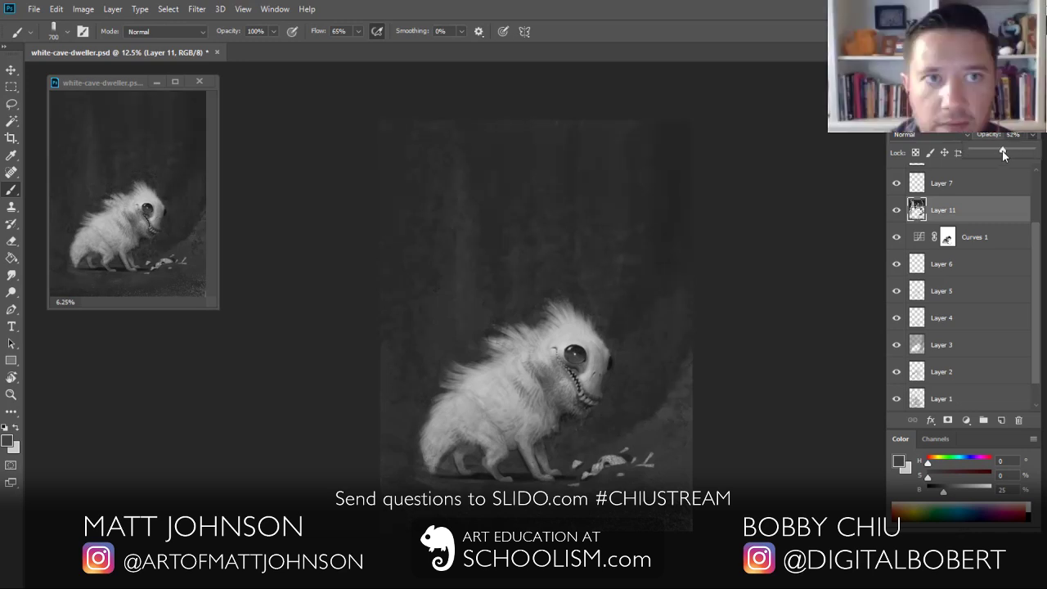
{"action": "left_click", "coordinate": [1001, 420]}
Step: Switch to a round brush, reduce it to size 250, and check the new layer by toggling its visibility
{"action": "right_click", "coordinate": [204, 413]}
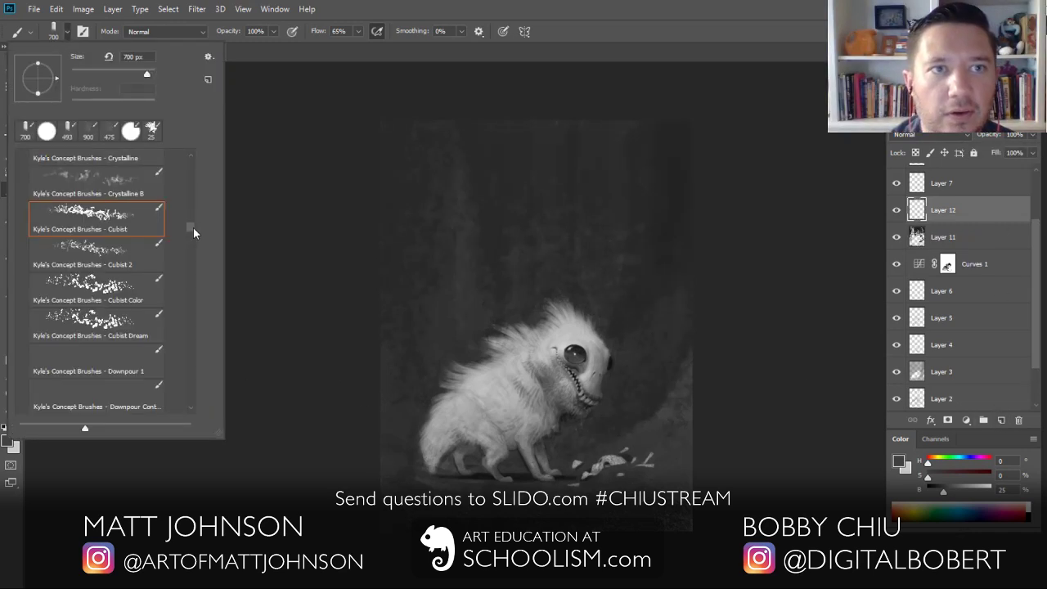
{"action": "left_click_drag", "start_coordinate": [193, 227], "coordinate": [190, 394]}
{"action": "left_click", "coordinate": [106, 277]}
{"action": "left_click", "coordinate": [641, 346]}
{"action": "key", "text": "bracketleft"}
{"action": "key", "text": "bracketleft"}
{"action": "key", "text": "bracketleft"}
{"action": "key", "text": "bracketleft"}
{"action": "key", "text": "bracketleft"}
{"action": "left_click", "coordinate": [896, 212]}
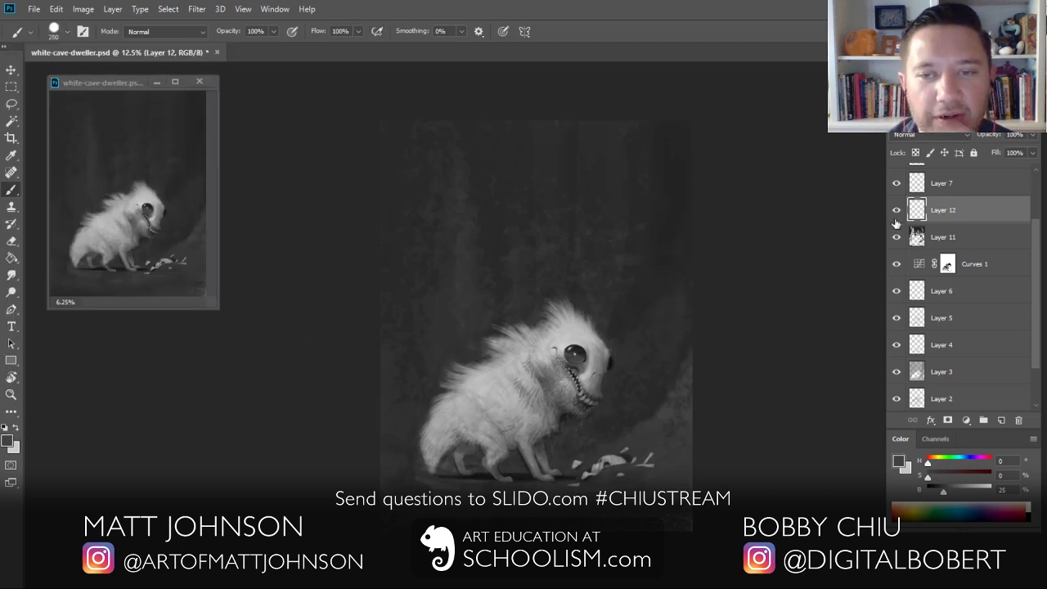
Step: Darken the upper background with vertical streaks in 6% brightness grey, using 70% brush opacity and 20% flow
{"action": "left_click", "coordinate": [678, 188], "text": "alt"}
{"action": "left_click_drag", "start_coordinate": [938, 493], "coordinate": [932, 493]}
{"action": "left_click_drag", "start_coordinate": [392, 355], "coordinate": [390, 330]}
{"action": "key", "text": "7"}
{"action": "key", "text": "shift+1"}
{"action": "key", "text": "shift+2"}
{"action": "left_click_drag", "start_coordinate": [461, 120], "coordinate": [484, 197]}
{"action": "left_click_drag", "start_coordinate": [493, 120], "coordinate": [500, 220]}
{"action": "mouse_move", "coordinate": [466, 132]}
{"action": "left_mouse_down"}
{"action": "mouse_move", "coordinate": [498, 286]}
{"action": "mouse_move", "coordinate": [510, 127]}
{"action": "left_mouse_up"}
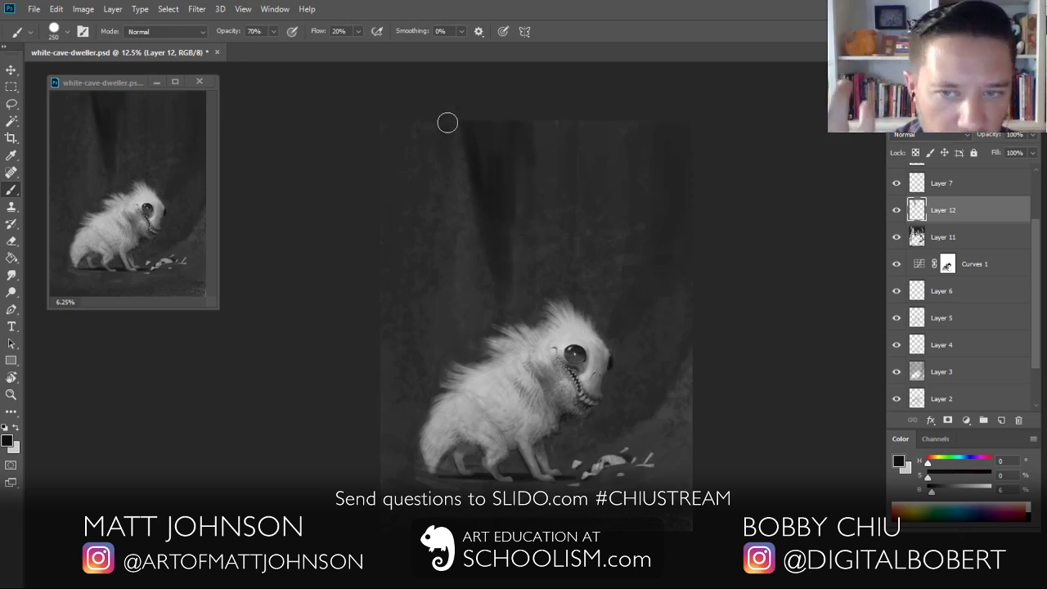
{"action": "left_click_drag", "start_coordinate": [403, 214], "coordinate": [386, 110]}
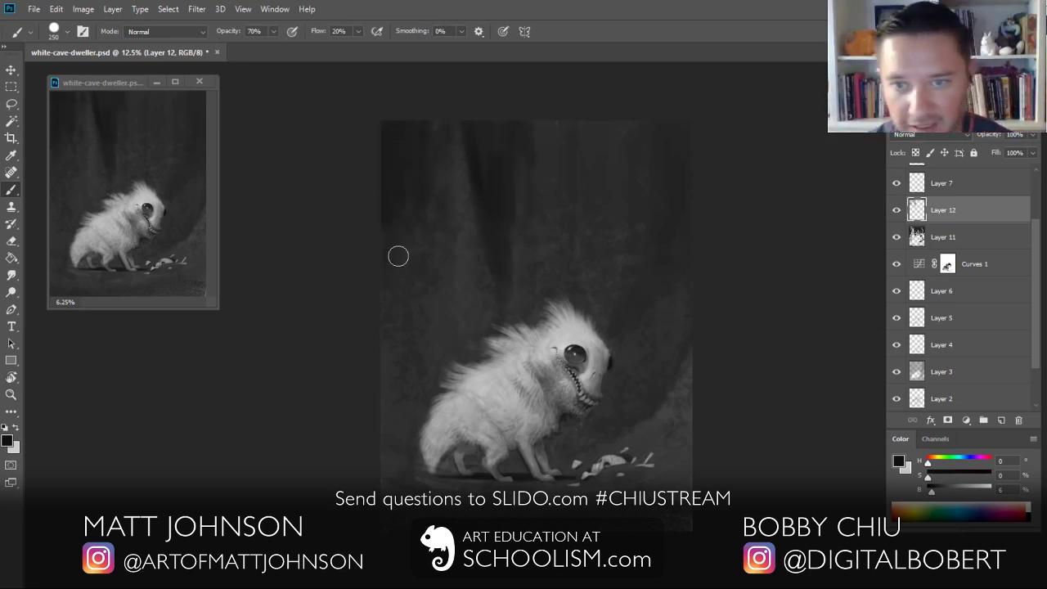
Step: Darken the left edge and upper right of the cave background with vertical streaks, raising brush opacity to 100% for the right side
{"action": "mouse_move", "coordinate": [445, 133]}
{"action": "left_mouse_down"}
{"action": "mouse_move", "coordinate": [415, 313]}
{"action": "mouse_move", "coordinate": [395, 326]}
{"action": "mouse_move", "coordinate": [392, 316]}
{"action": "left_mouse_up"}
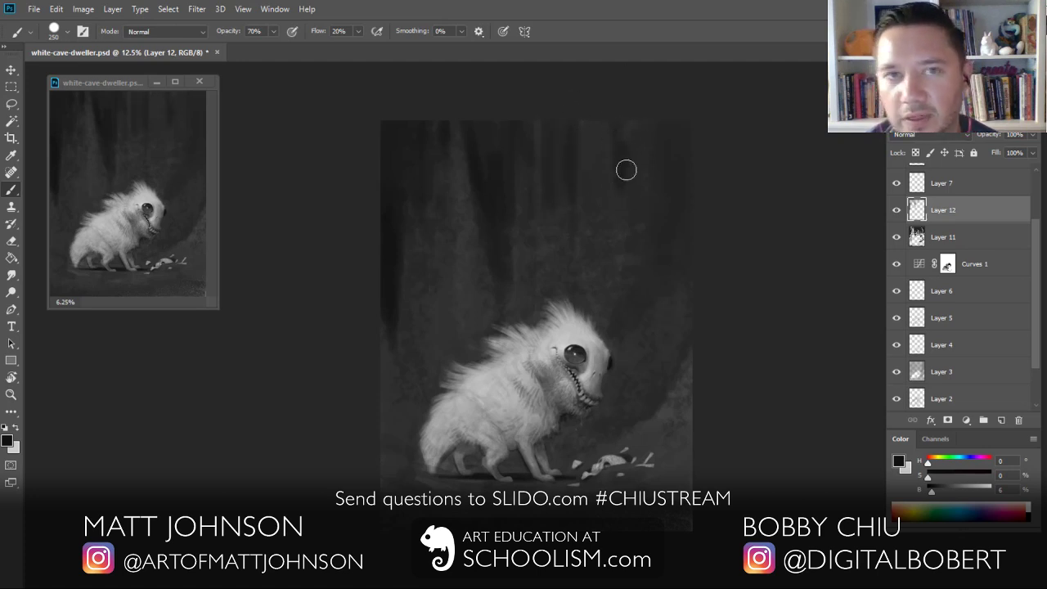
{"action": "key", "text": "0"}
{"action": "mouse_move", "coordinate": [620, 135]}
{"action": "left_mouse_down"}
{"action": "mouse_move", "coordinate": [621, 196]}
{"action": "mouse_move", "coordinate": [645, 239]}
{"action": "left_mouse_up"}
{"action": "left_click_drag", "start_coordinate": [635, 167], "coordinate": [639, 242]}
{"action": "mouse_move", "coordinate": [660, 122]}
{"action": "left_mouse_down"}
{"action": "mouse_move", "coordinate": [685, 123]}
{"action": "mouse_move", "coordinate": [678, 190]}
{"action": "mouse_move", "coordinate": [668, 178]}
{"action": "mouse_move", "coordinate": [669, 253]}
{"action": "mouse_move", "coordinate": [646, 227]}
{"action": "mouse_move", "coordinate": [675, 304]}
{"action": "mouse_move", "coordinate": [658, 216]}
{"action": "mouse_move", "coordinate": [672, 192]}
{"action": "mouse_move", "coordinate": [690, 276]}
{"action": "left_mouse_up"}
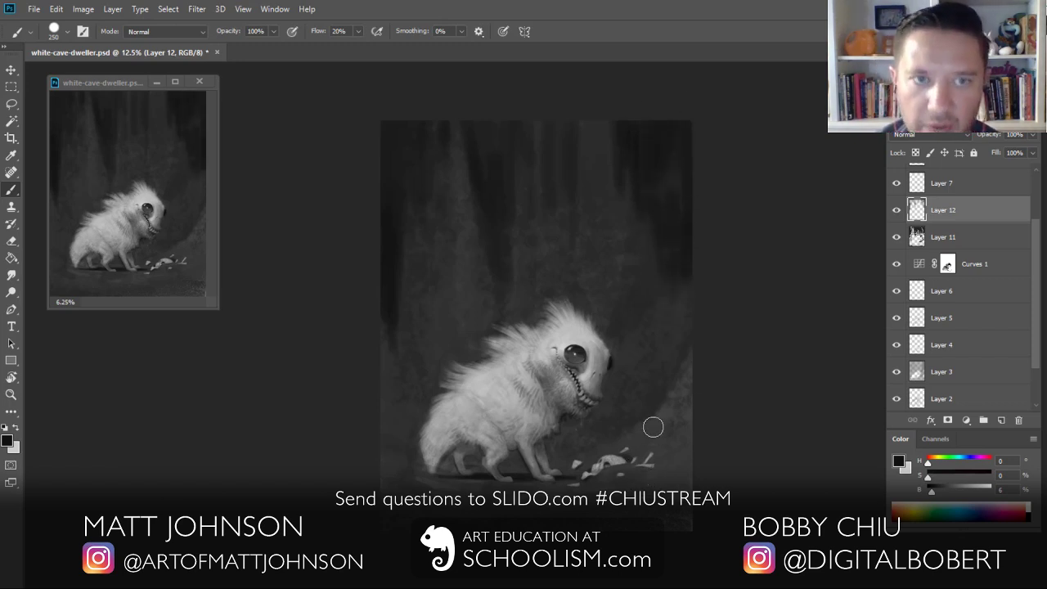
Step: Extend the dark streaks down into the background behind the creature's head, undoing unwanted strokes
{"action": "mouse_move", "coordinate": [598, 310]}
{"action": "left_mouse_down"}
{"action": "mouse_move", "coordinate": [615, 275]}
{"action": "mouse_move", "coordinate": [626, 311]}
{"action": "mouse_move", "coordinate": [642, 273]}
{"action": "left_mouse_up"}
{"action": "key", "text": "ctrl+z"}
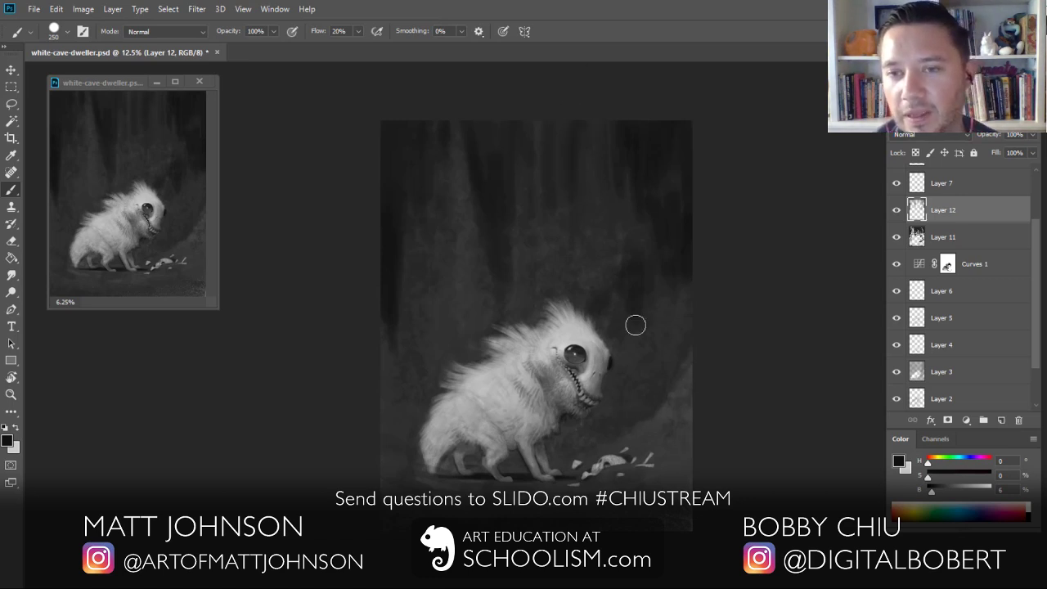
{"action": "key", "text": "ctrl+z"}
{"action": "left_click_drag", "start_coordinate": [615, 334], "coordinate": [615, 302]}
{"action": "key", "text": "ctrl+z"}
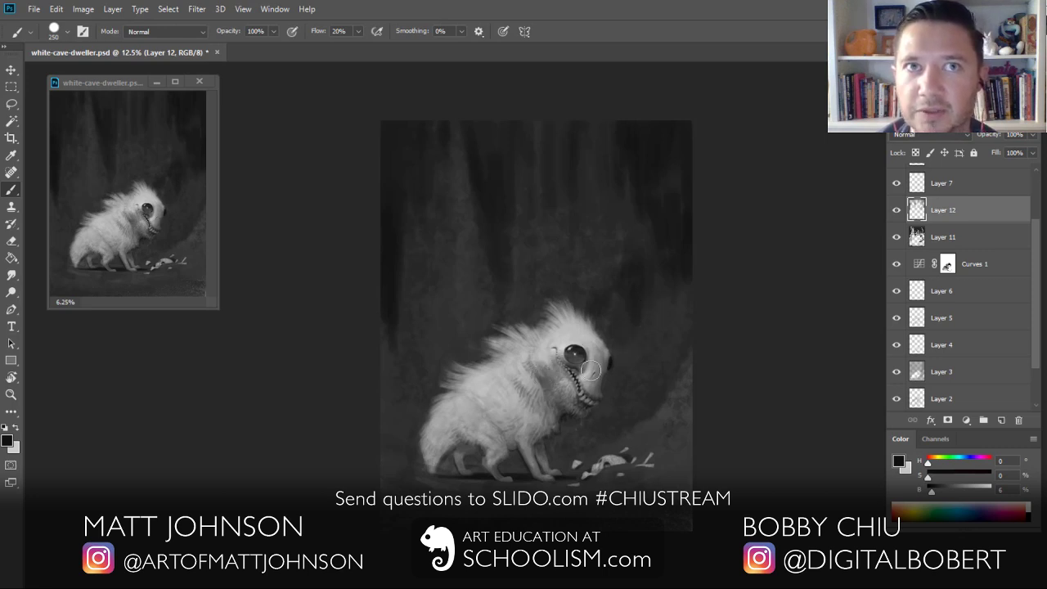
Step: Try broad dark strokes over the background above the creature's back at brush size 400 and 40% opacity, stepping back to compare
{"action": "key", "text": "4"}
{"action": "key", "text": "bracketright"}
{"action": "key", "text": "bracketright"}
{"action": "left_click_drag", "start_coordinate": [424, 378], "coordinate": [464, 225]}
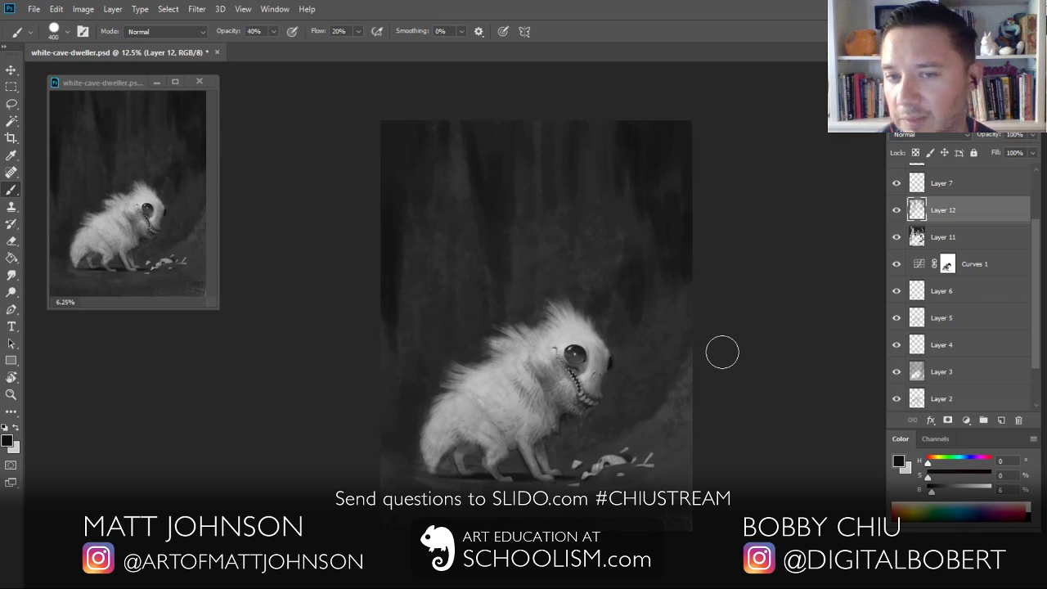
{"action": "key", "text": "ctrl+z"}
{"action": "key", "text": "ctrl+z"}
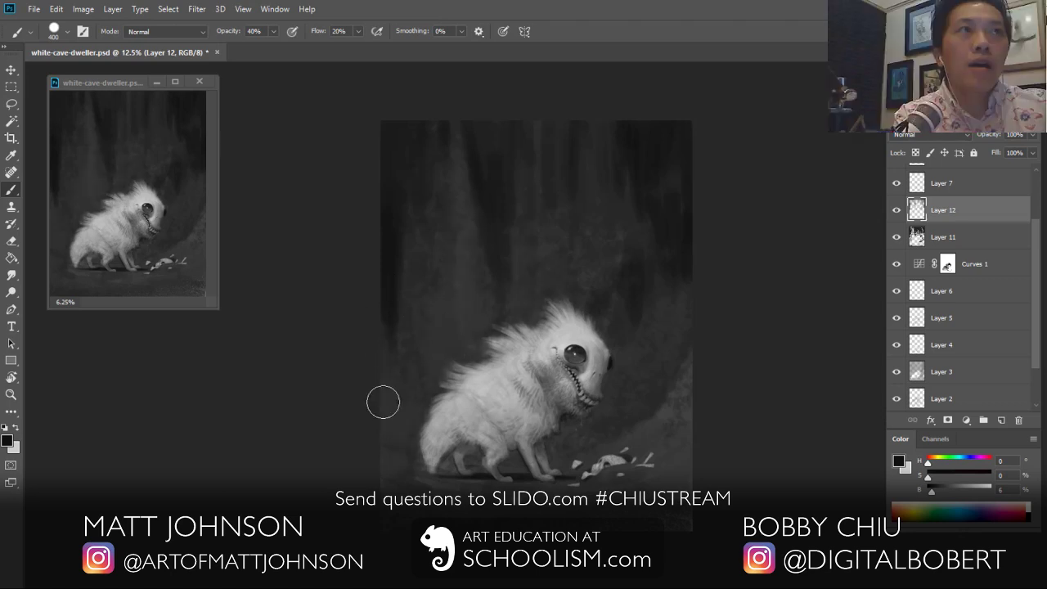
Step: Darken the upper cave with a 50% opacity transparent gradient, and try a 30% opacity gradient near the lower right edge
{"action": "left_click", "coordinate": [11, 260]}
{"action": "left_click", "coordinate": [89, 256]}
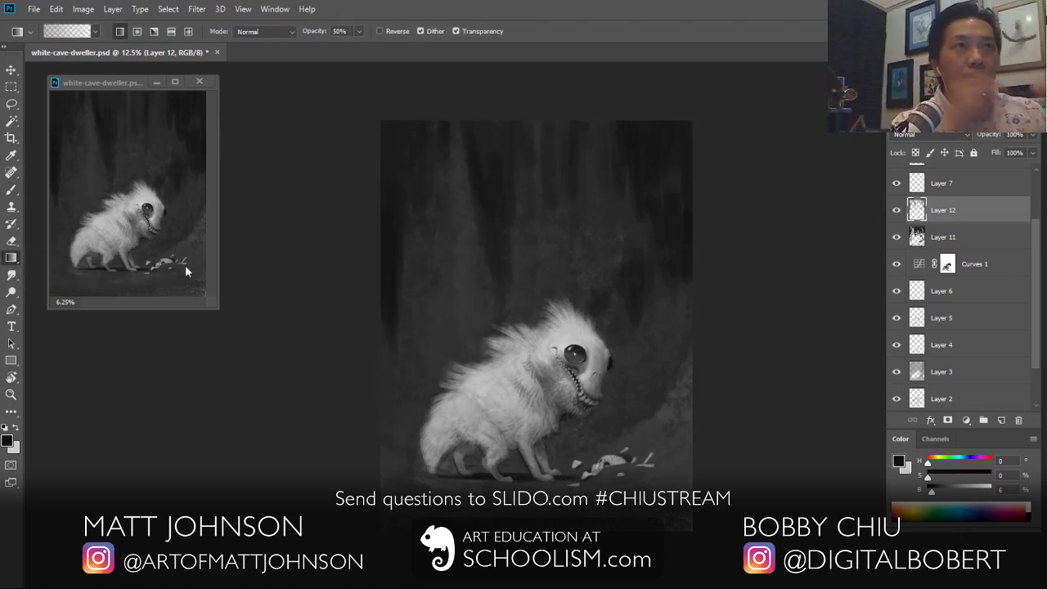
{"action": "left_click_drag", "start_coordinate": [535, 130], "coordinate": [560, 344]}
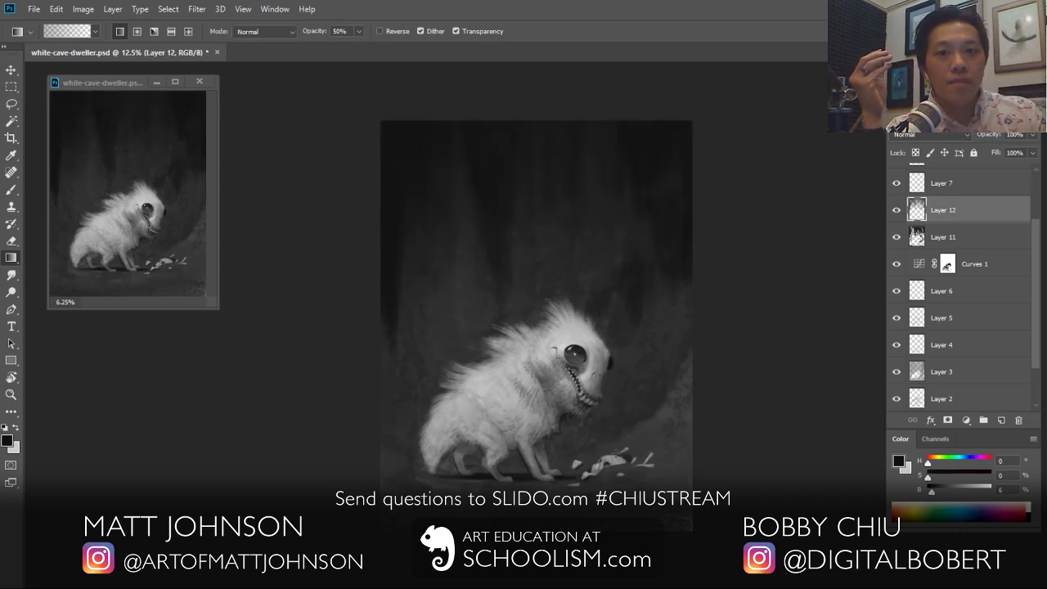
{"action": "key", "text": "3"}
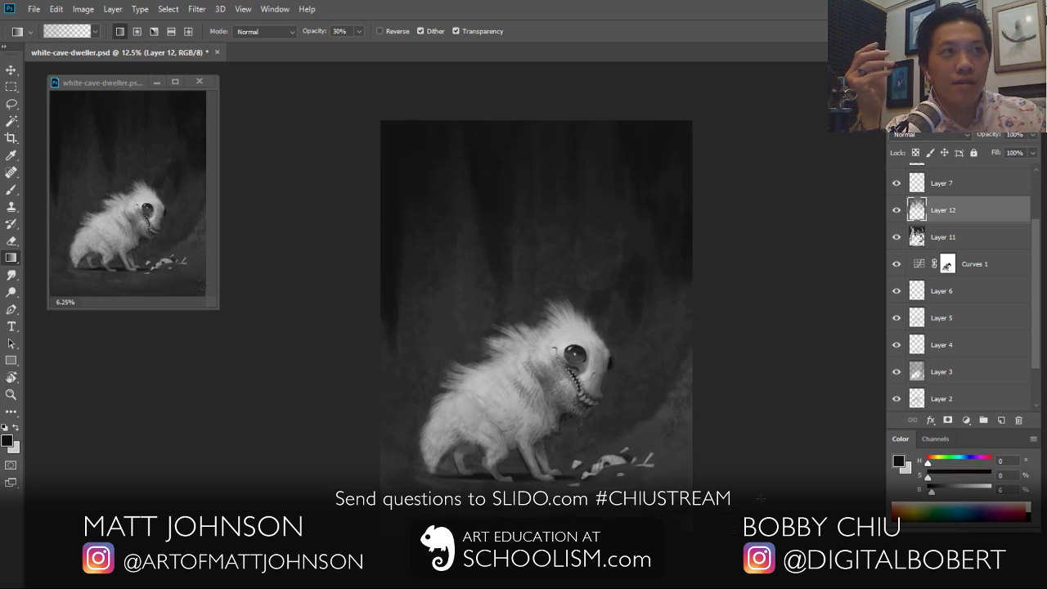
{"action": "left_click_drag", "start_coordinate": [699, 451], "coordinate": [734, 454]}
{"action": "key", "text": "ctrl+z"}
Step: Make Layer 10 the active layer and flip the whole canvas horizontally
{"action": "scroll", "coordinate": [899, 245], "scroll_direction": "up", "scroll_amount": 3}
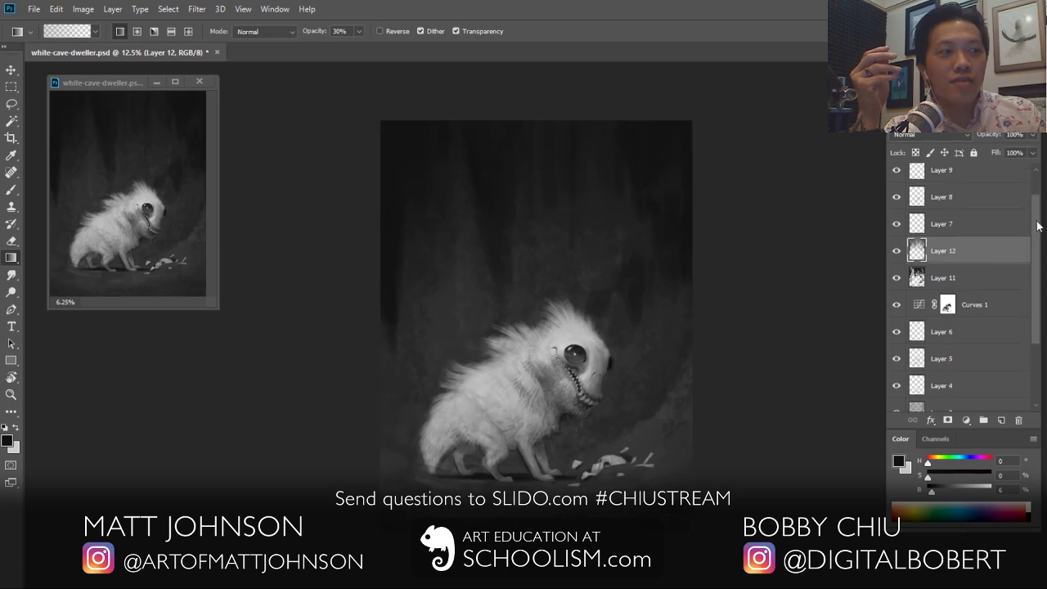
{"action": "left_click", "coordinate": [903, 182]}
{"action": "key", "text": "ctrl+plus"}
{"action": "key", "text": "ctrl+plus"}
{"action": "left_click_drag", "start_coordinate": [715, 490], "coordinate": [662, 387]}
{"action": "left_click", "coordinate": [82, 9]}
{"action": "mouse_move", "coordinate": [169, 133]}
{"action": "left_click", "coordinate": [268, 194]}
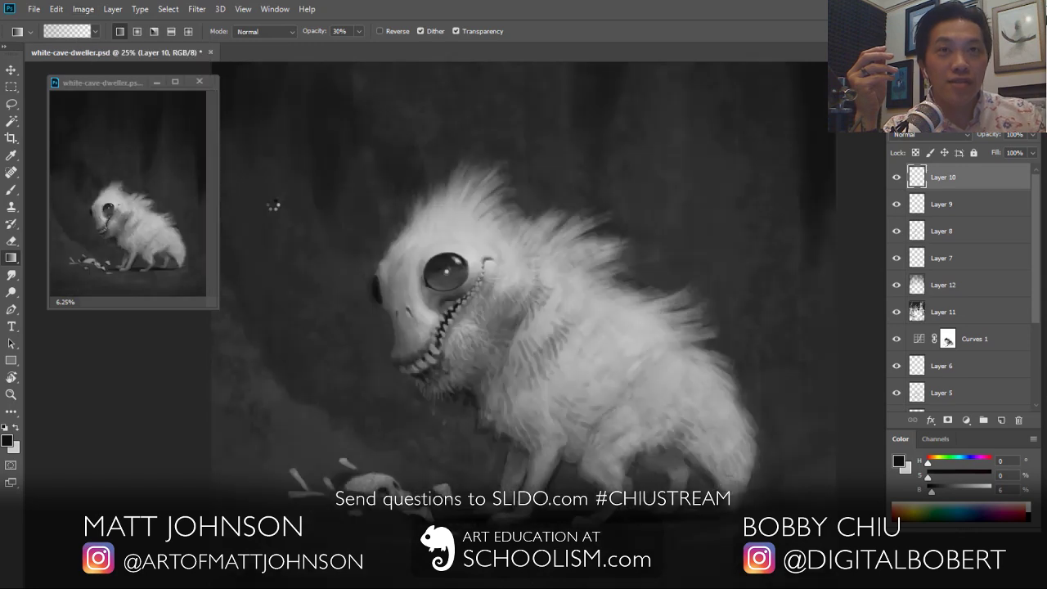
Step: Paint fur strokes over the shoulder shadow with sampled 80% brightness grey at brush size 35 and 40% opacity, and sample 28% brightness grey
{"action": "key", "text": "b"}
{"action": "key", "text": "ctrl+plus"}
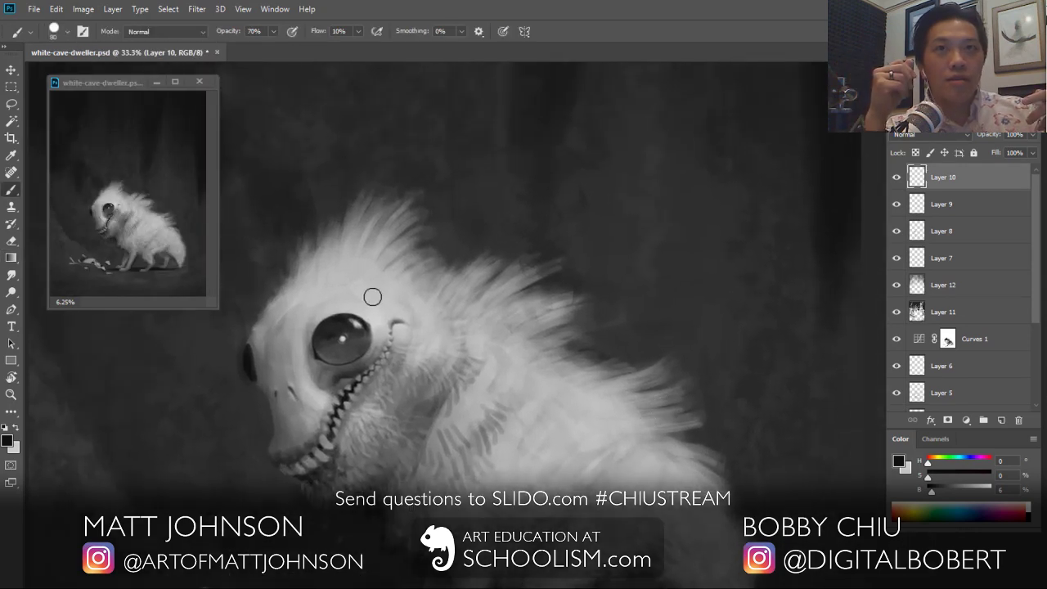
{"action": "left_click", "coordinate": [435, 409], "text": "alt"}
{"action": "left_click", "coordinate": [487, 361], "text": "alt"}
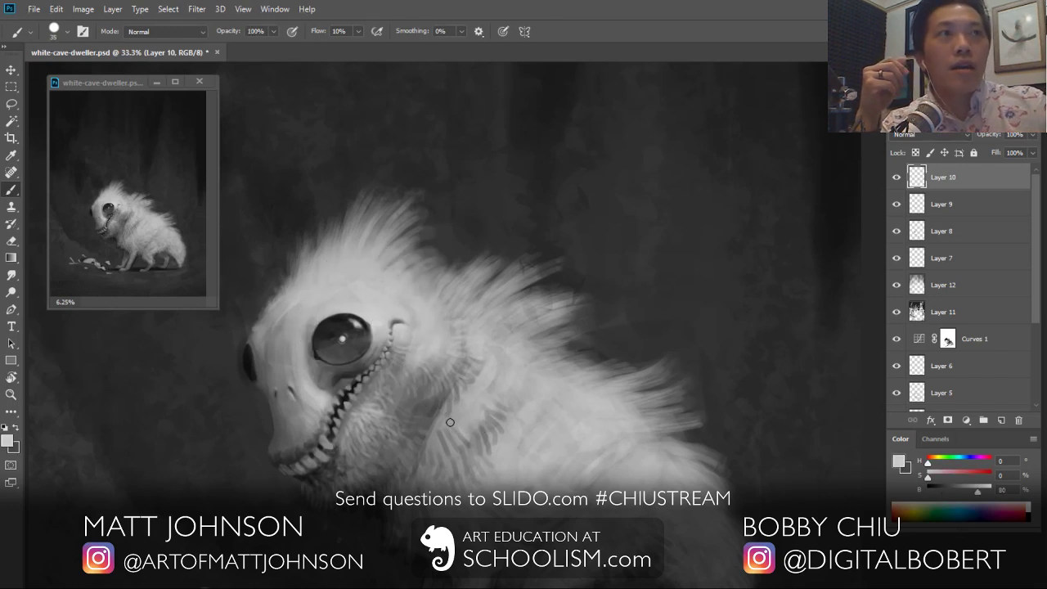
{"action": "left_click", "coordinate": [67, 31]}
{"action": "double_click", "coordinate": [97, 276]}
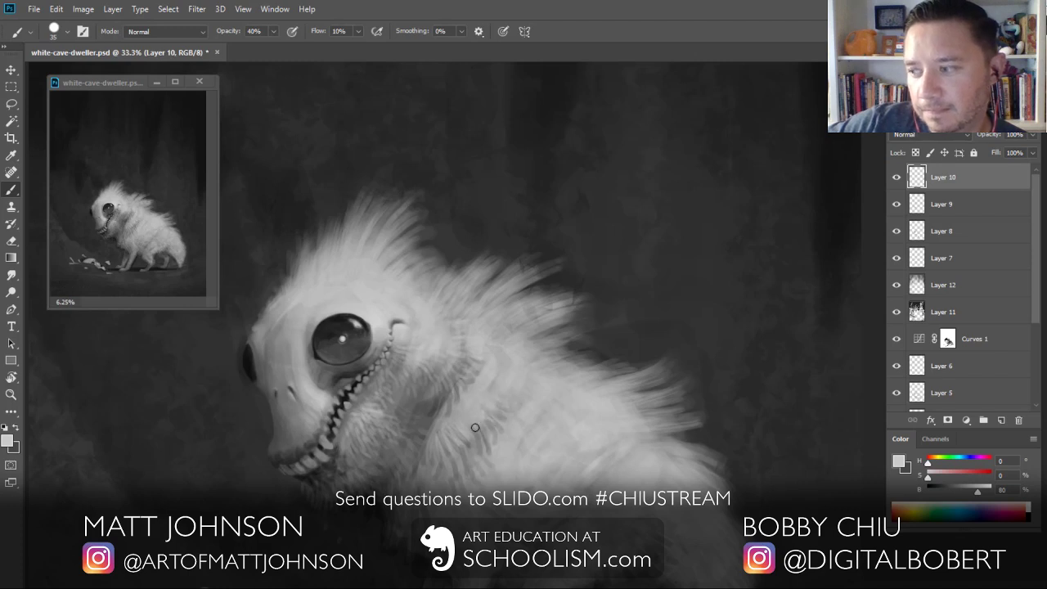
{"action": "left_click", "coordinate": [468, 413], "text": "alt"}
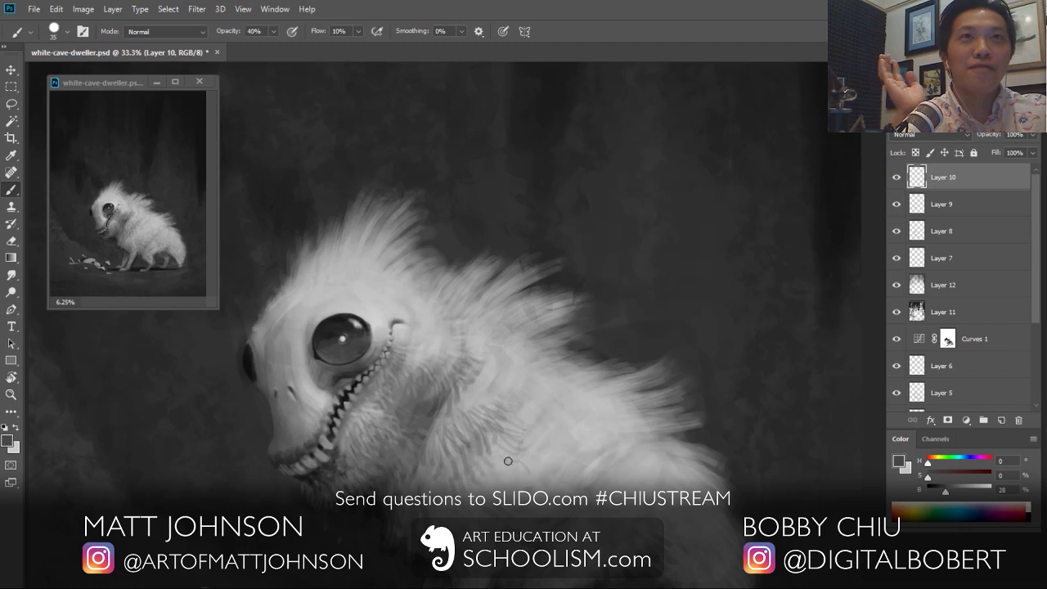
Step: Paint fine stray hairs along the forehead and crest of the head in light 84% brightness grey
{"action": "left_click_drag", "start_coordinate": [945, 491], "coordinate": [981, 492]}
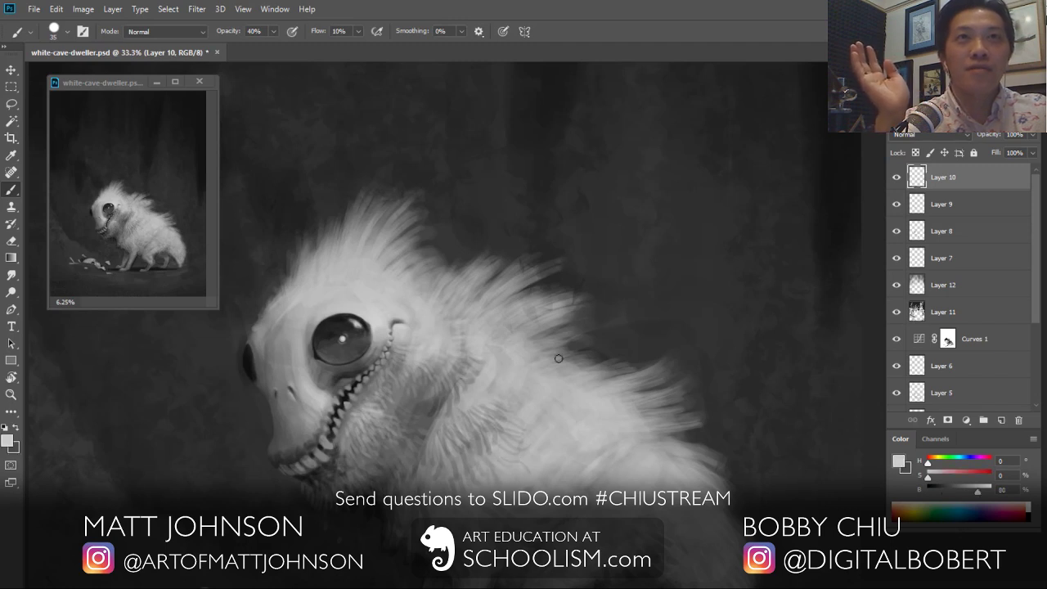
{"action": "mouse_move", "coordinate": [345, 230]}
{"action": "left_mouse_down"}
{"action": "mouse_move", "coordinate": [350, 189]}
{"action": "mouse_move", "coordinate": [371, 182]}
{"action": "mouse_move", "coordinate": [376, 200]}
{"action": "left_mouse_up"}
{"action": "left_click_drag", "start_coordinate": [346, 259], "coordinate": [384, 191]}
{"action": "left_click_drag", "start_coordinate": [334, 262], "coordinate": [347, 211]}
{"action": "mouse_move", "coordinate": [331, 252]}
{"action": "left_mouse_down"}
{"action": "mouse_move", "coordinate": [349, 216]}
{"action": "mouse_move", "coordinate": [326, 201]}
{"action": "left_mouse_up"}
{"action": "left_click_drag", "start_coordinate": [314, 262], "coordinate": [319, 213]}
{"action": "left_click_drag", "start_coordinate": [295, 282], "coordinate": [313, 230]}
{"action": "left_click_drag", "start_coordinate": [297, 261], "coordinate": [303, 226]}
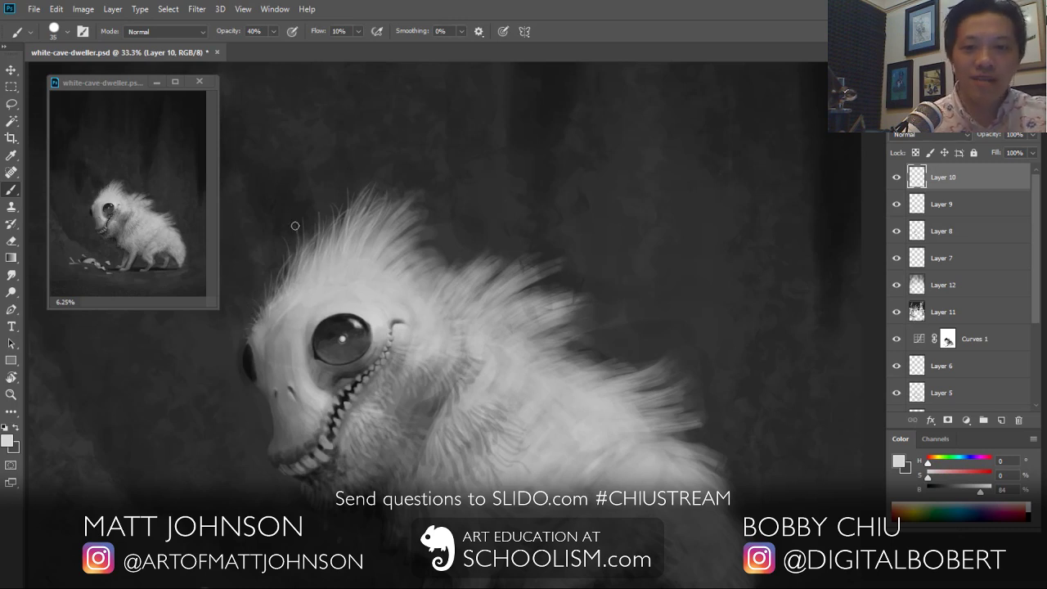
{"action": "mouse_move", "coordinate": [303, 259]}
{"action": "left_mouse_down"}
{"action": "mouse_move", "coordinate": [310, 221]}
{"action": "mouse_move", "coordinate": [312, 232]}
{"action": "left_mouse_up"}
{"action": "mouse_move", "coordinate": [294, 279]}
{"action": "left_mouse_down"}
{"action": "mouse_move", "coordinate": [343, 185]}
{"action": "mouse_move", "coordinate": [328, 244]}
{"action": "mouse_move", "coordinate": [362, 170]}
{"action": "mouse_move", "coordinate": [338, 189]}
{"action": "left_mouse_up"}
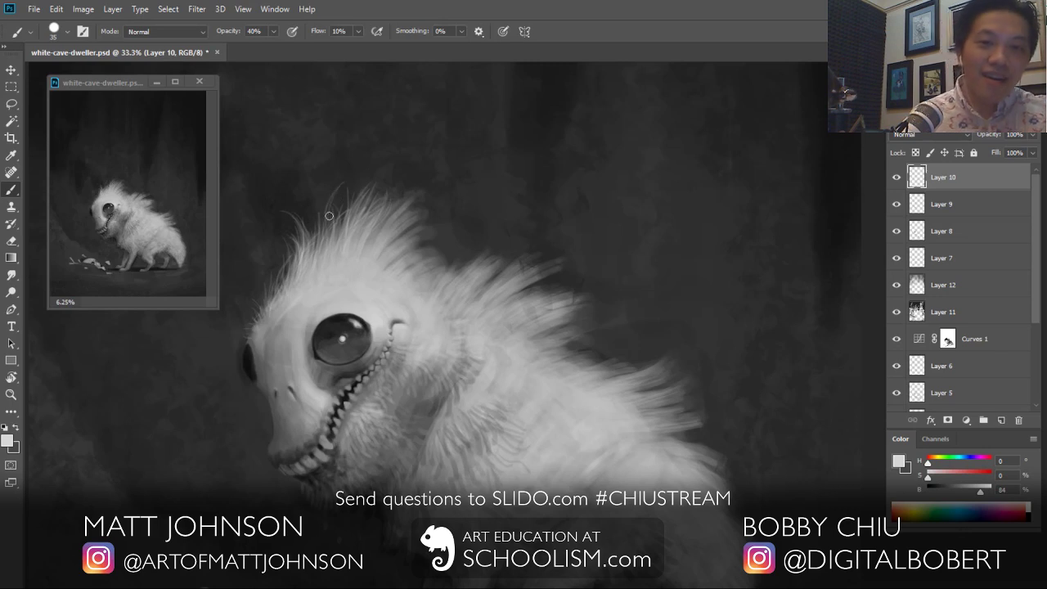
{"action": "left_click_drag", "start_coordinate": [402, 228], "coordinate": [414, 199]}
{"action": "left_click_drag", "start_coordinate": [417, 265], "coordinate": [422, 237]}
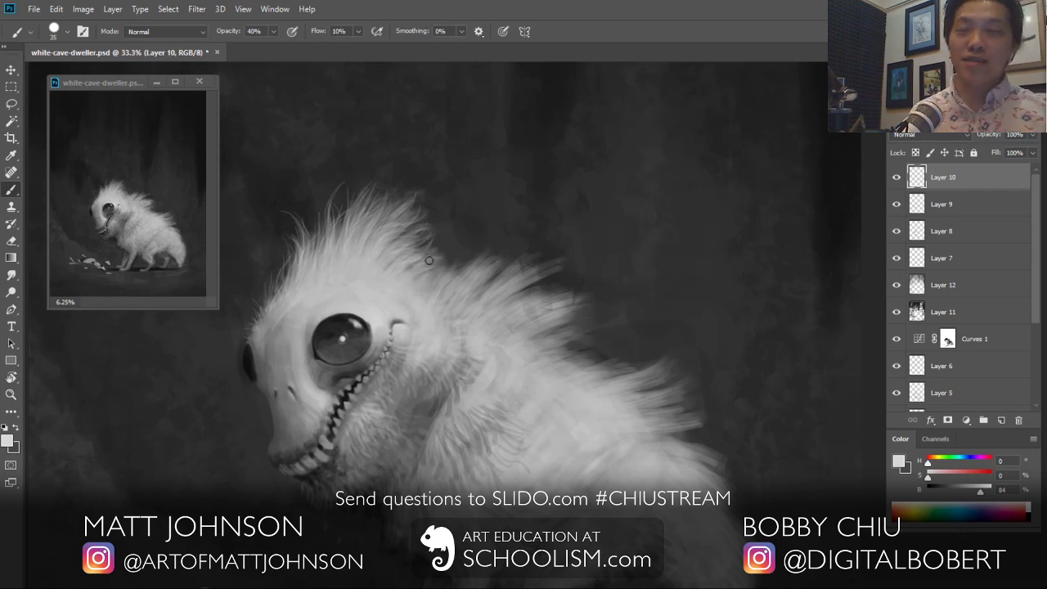
Step: Paint fine light hairs along the outline of the creature's back, from the nape towards the rump
{"action": "left_click_drag", "start_coordinate": [482, 272], "coordinate": [508, 254]}
{"action": "left_click_drag", "start_coordinate": [470, 297], "coordinate": [526, 259]}
{"action": "left_click_drag", "start_coordinate": [488, 293], "coordinate": [556, 262]}
{"action": "mouse_move", "coordinate": [510, 309]}
{"action": "left_mouse_down"}
{"action": "mouse_move", "coordinate": [566, 286]}
{"action": "mouse_move", "coordinate": [589, 300]}
{"action": "left_mouse_up"}
{"action": "left_click_drag", "start_coordinate": [558, 335], "coordinate": [593, 331]}
{"action": "mouse_move", "coordinate": [537, 349]}
{"action": "left_mouse_down"}
{"action": "mouse_move", "coordinate": [512, 324]}
{"action": "mouse_move", "coordinate": [558, 369]}
{"action": "mouse_move", "coordinate": [616, 358]}
{"action": "left_mouse_up"}
{"action": "mouse_move", "coordinate": [599, 376]}
{"action": "left_mouse_down"}
{"action": "mouse_move", "coordinate": [636, 361]}
{"action": "mouse_move", "coordinate": [677, 366]}
{"action": "left_mouse_up"}
{"action": "left_click_drag", "start_coordinate": [625, 401], "coordinate": [692, 380]}
{"action": "left_click_drag", "start_coordinate": [646, 417], "coordinate": [695, 398]}
{"action": "left_click_drag", "start_coordinate": [669, 453], "coordinate": [709, 437]}
{"action": "left_click_drag", "start_coordinate": [645, 433], "coordinate": [687, 422]}
{"action": "left_click_drag", "start_coordinate": [563, 341], "coordinate": [595, 332]}
{"action": "left_click_drag", "start_coordinate": [547, 357], "coordinate": [613, 345]}
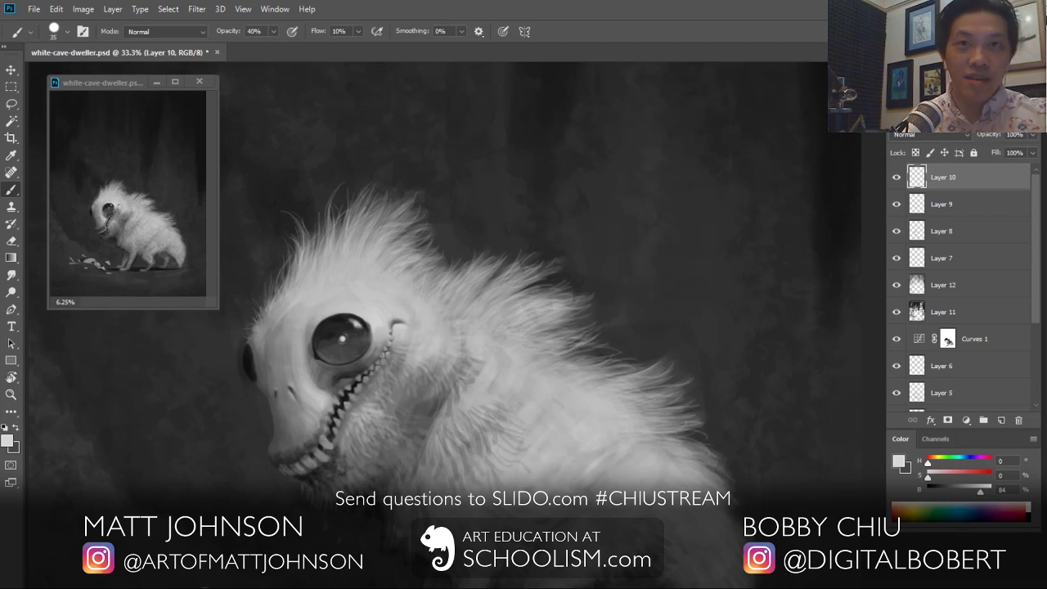
{"action": "left_click_drag", "start_coordinate": [726, 518], "coordinate": [621, 306]}
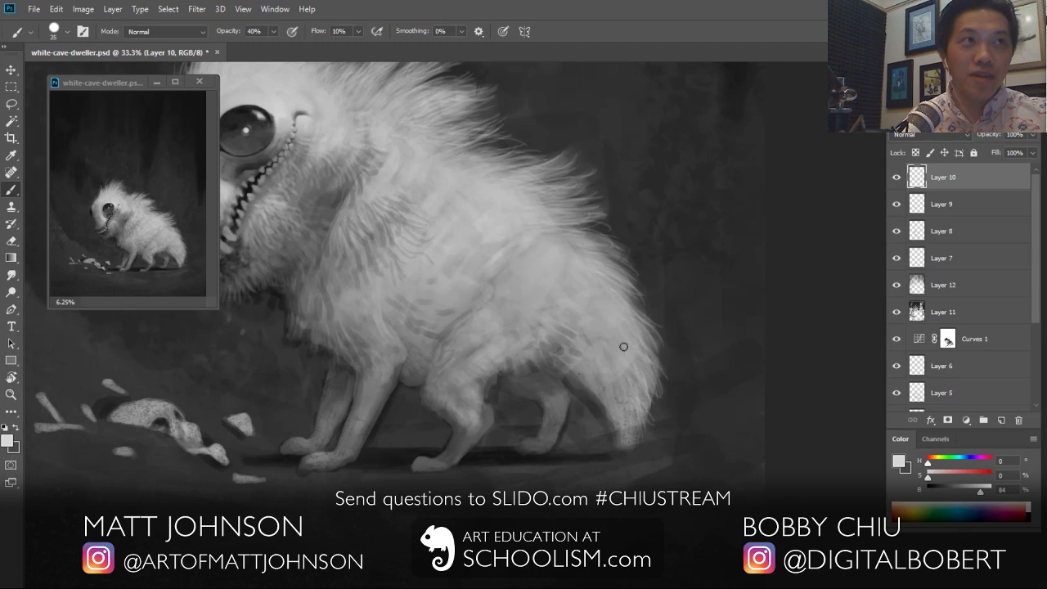
{"action": "left_click_drag", "start_coordinate": [556, 267], "coordinate": [660, 387]}
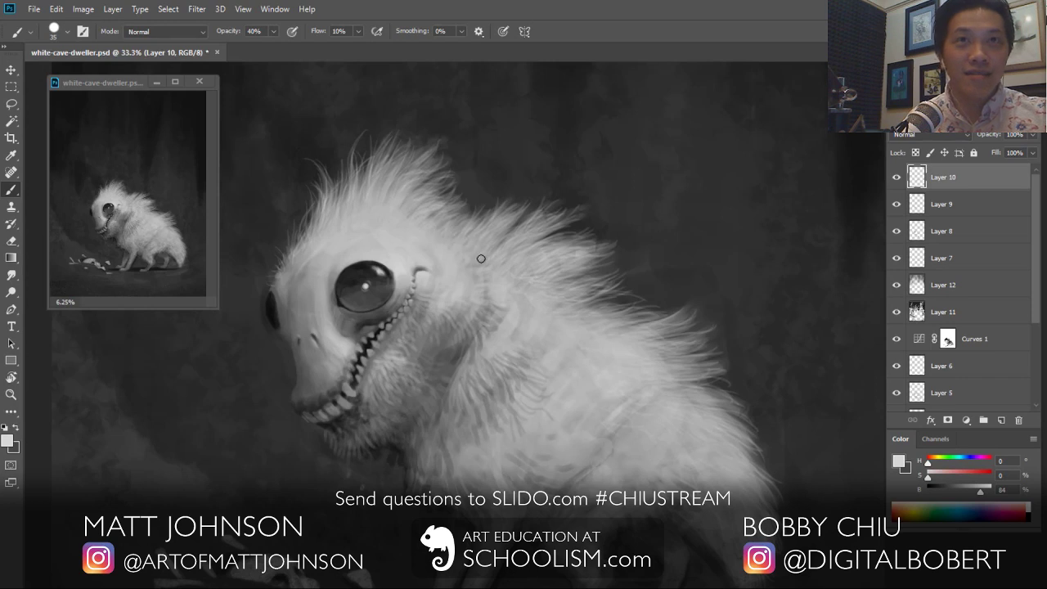
{"action": "right_click", "coordinate": [169, 291]}
{"action": "left_click_drag", "start_coordinate": [189, 392], "coordinate": [198, 326]}
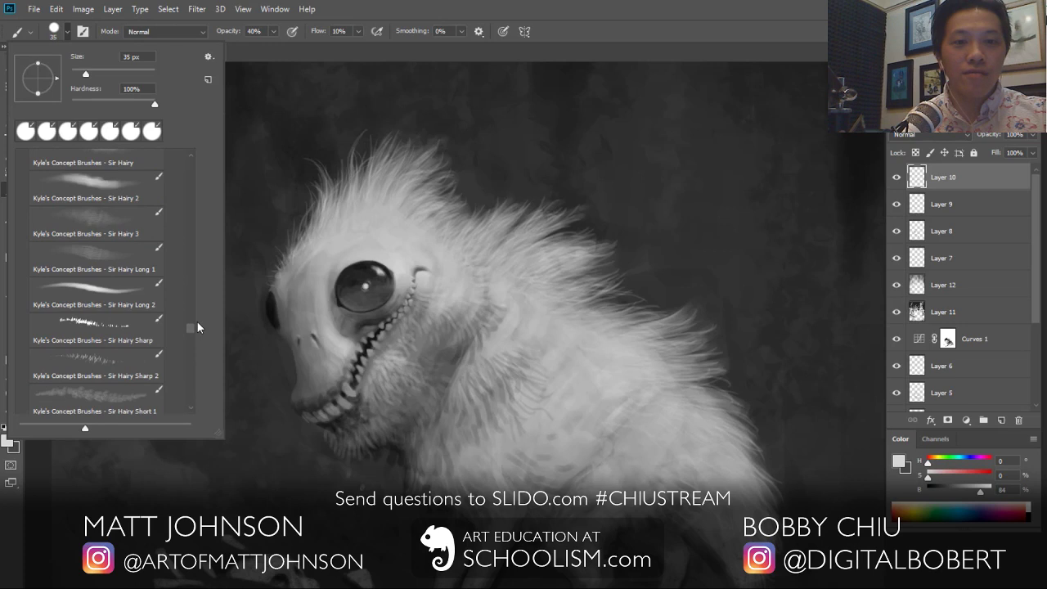
{"action": "left_click", "coordinate": [536, 284]}
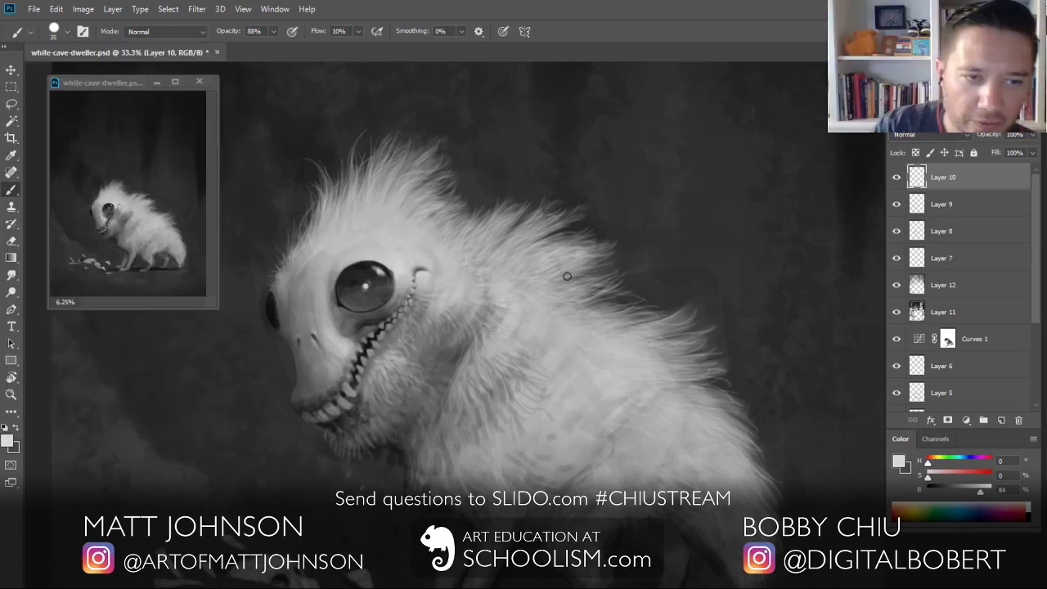
Step: Add light fur strokes over the shoulder and flank at brush size 90 and 50% opacity, and check them by toggling Layer 10's visibility
{"action": "key", "text": "bracketright"}
{"action": "key", "text": "bracketright"}
{"action": "key", "text": "bracketright"}
{"action": "key", "text": "bracketright"}
{"action": "key", "text": "bracketright"}
{"action": "key", "text": "bracketright"}
{"action": "key", "text": "bracketright"}
{"action": "key", "text": "5"}
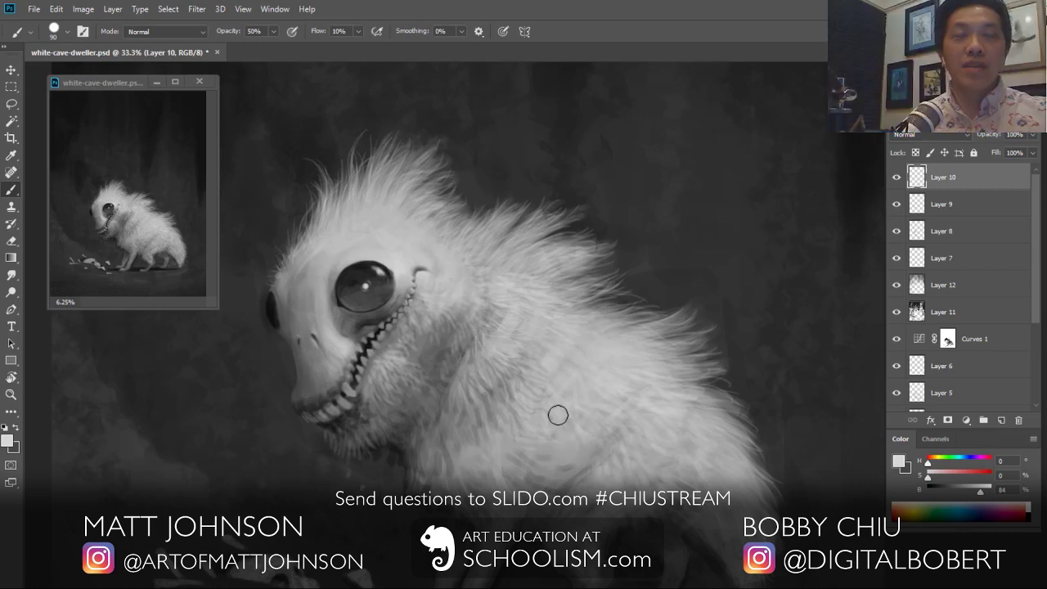
{"action": "scroll", "coordinate": [965, 287], "scroll_direction": "down", "scroll_amount": 3}
{"action": "scroll", "coordinate": [965, 287], "scroll_direction": "up", "scroll_amount": 3}
{"action": "left_click", "coordinate": [896, 178]}
{"action": "left_click", "coordinate": [896, 177]}
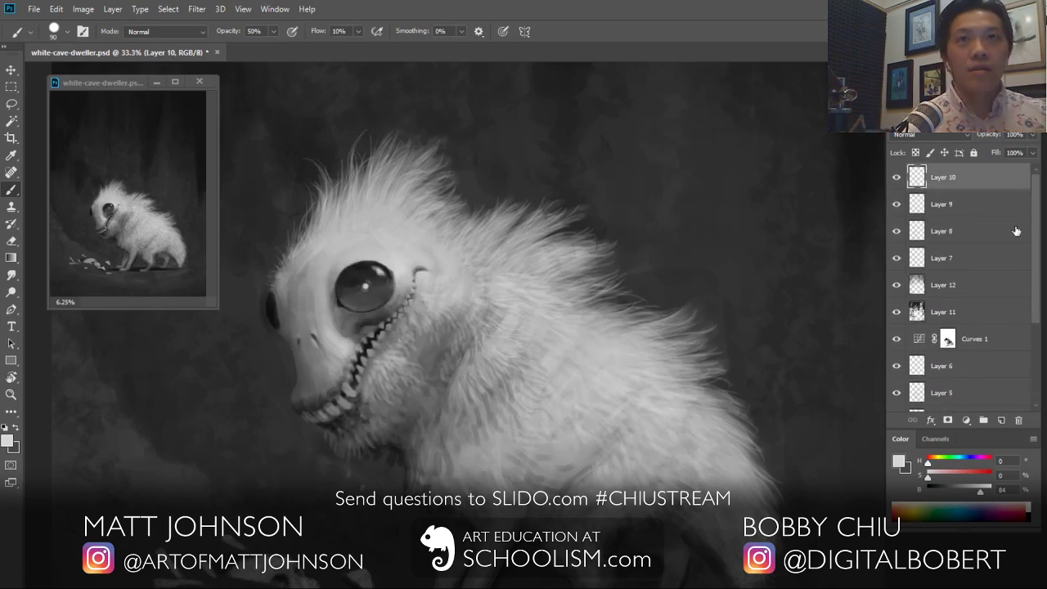
Step: Hide Layer 10 down through Curves 1, and toggle Layer 3, Curves 1 and Layer 5 to examine what each contributes
{"action": "left_click_drag", "start_coordinate": [662, 508], "coordinate": [638, 360]}
{"action": "left_click_drag", "start_coordinate": [1036, 288], "coordinate": [1036, 370]}
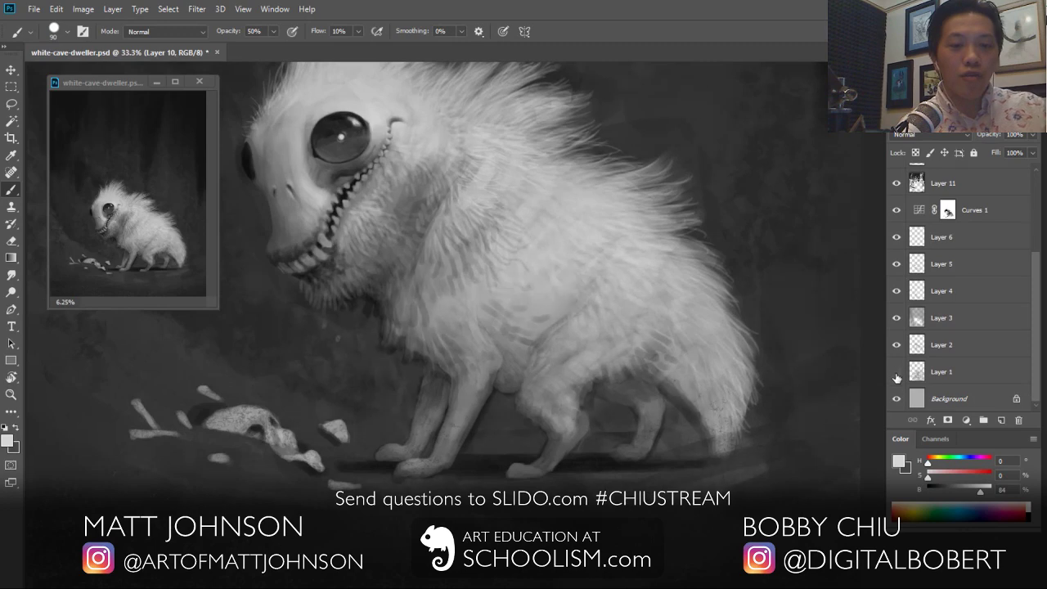
{"action": "left_click", "coordinate": [896, 319]}
{"action": "left_click", "coordinate": [897, 319]}
{"action": "left_click", "coordinate": [897, 319]}
{"action": "left_click", "coordinate": [897, 319]}
{"action": "scroll", "coordinate": [897, 303], "scroll_direction": "up", "scroll_amount": 4}
{"action": "left_click_drag", "start_coordinate": [897, 182], "coordinate": [897, 291]}
{"action": "left_click", "coordinate": [896, 312]}
{"action": "left_click", "coordinate": [896, 338]}
{"action": "left_click", "coordinate": [897, 339]}
{"action": "left_click", "coordinate": [896, 339]}
{"action": "left_click", "coordinate": [897, 339]}
{"action": "left_click", "coordinate": [895, 341]}
{"action": "left_click", "coordinate": [896, 340]}
{"action": "left_click", "coordinate": [896, 340]}
{"action": "left_click", "coordinate": [897, 392]}
{"action": "left_click", "coordinate": [897, 392]}
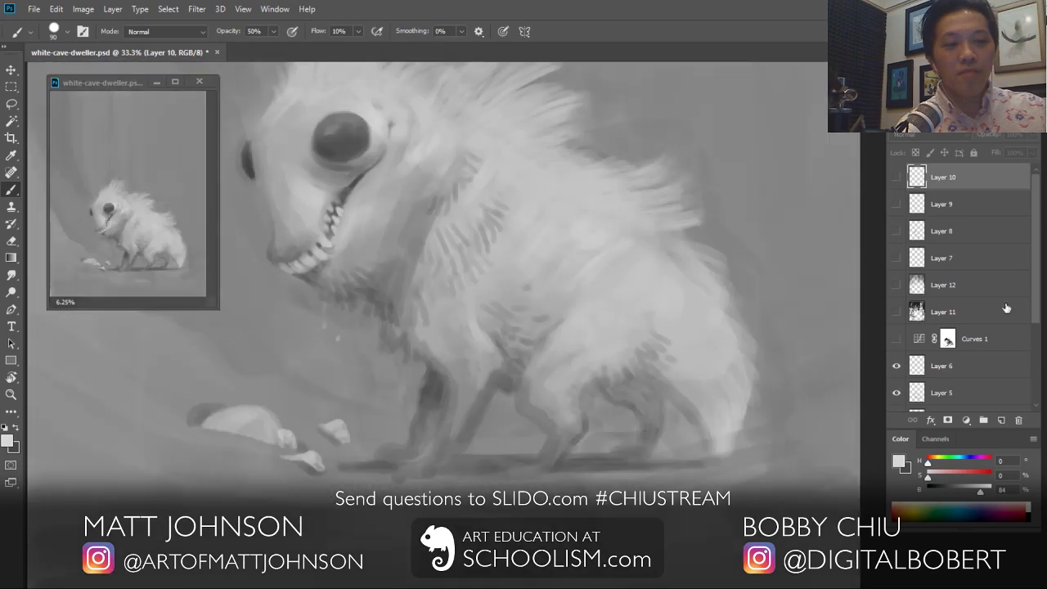
Step: Check Layer 5's contribution by toggling its visibility, and add a layer mask to it
{"action": "scroll", "coordinate": [927, 358], "scroll_direction": "down", "scroll_amount": 4}
{"action": "left_click", "coordinate": [897, 264]}
{"action": "left_click", "coordinate": [897, 264]}
{"action": "left_click", "coordinate": [896, 210]}
{"action": "left_click", "coordinate": [896, 210]}
{"action": "left_click", "coordinate": [898, 264]}
{"action": "left_click", "coordinate": [897, 264]}
{"action": "left_click", "coordinate": [945, 266]}
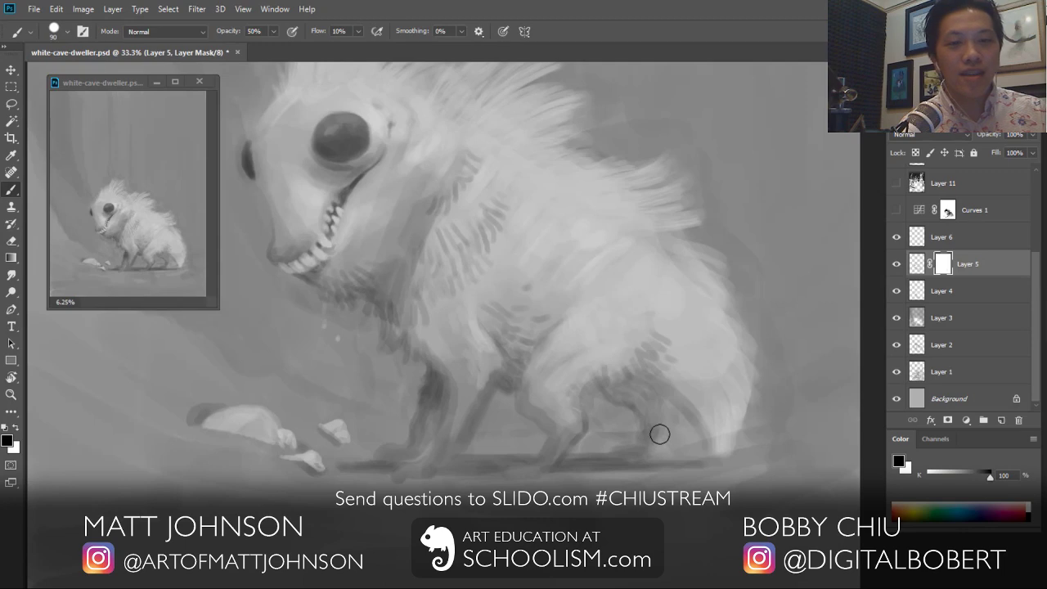
Step: Show the Curves 1 adjustment again and erase over the far hind leg on Layer 4 with the eraser at size 100
{"action": "left_click", "coordinate": [896, 183]}
{"action": "left_click", "coordinate": [896, 183]}
{"action": "left_click", "coordinate": [896, 210]}
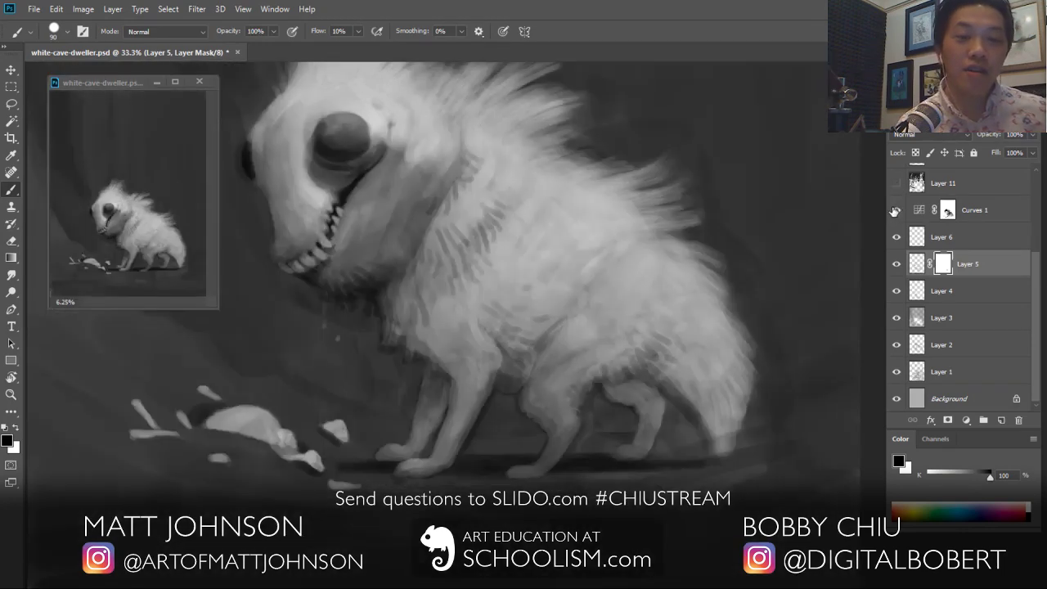
{"action": "key", "text": "alt+bracketleft"}
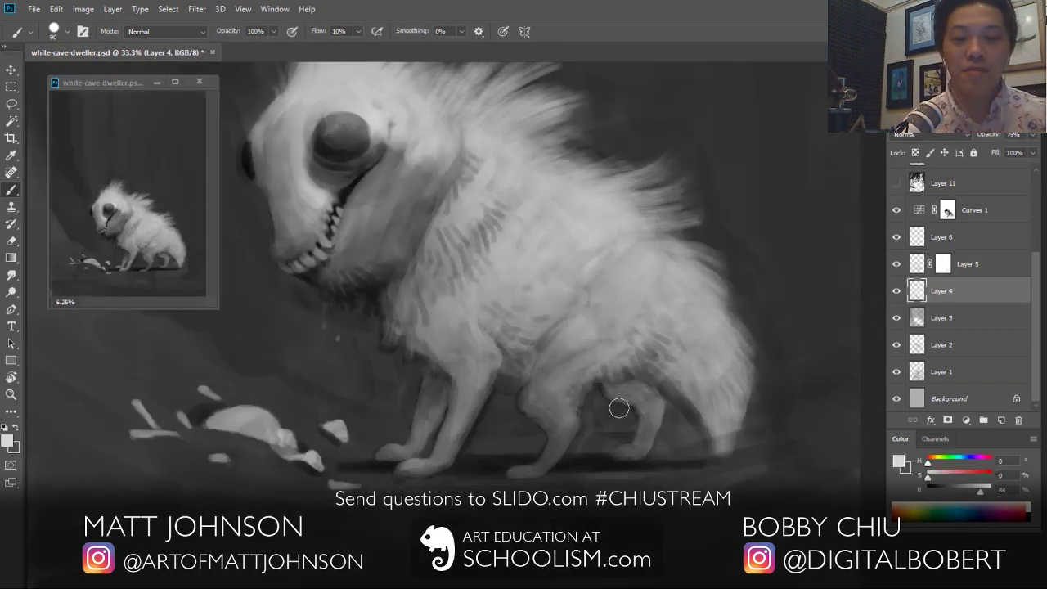
{"action": "key", "text": "e"}
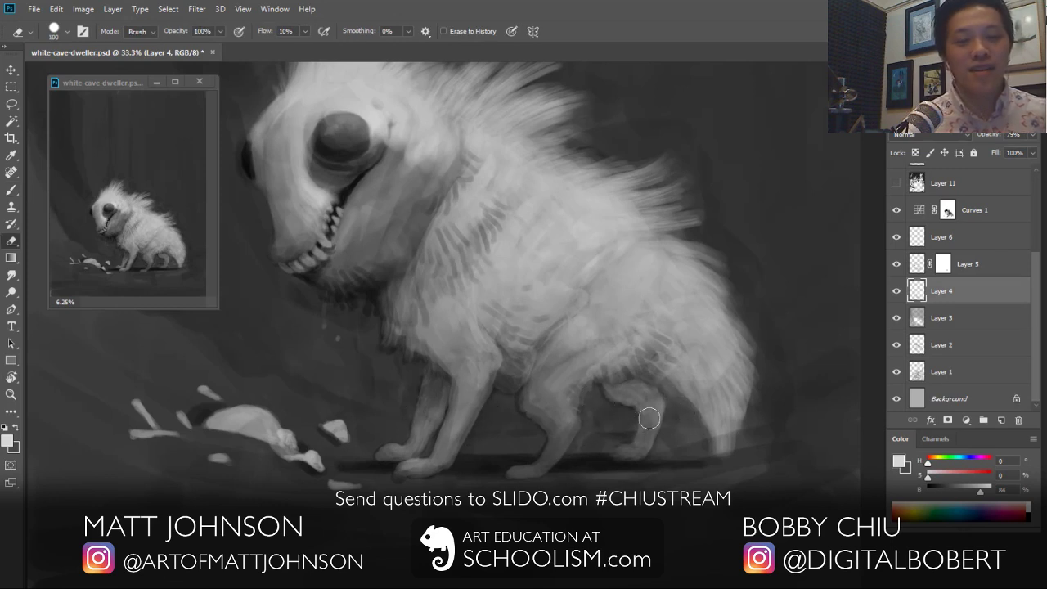
Step: Show the hidden upper layers again, make Layer 10 active and check it by toggling its visibility
{"action": "left_click_drag", "start_coordinate": [1034, 322], "coordinate": [1035, 239]}
{"action": "left_click_drag", "start_coordinate": [896, 312], "coordinate": [896, 178]}
{"action": "left_click", "coordinate": [914, 180]}
{"action": "left_click", "coordinate": [895, 181]}
{"action": "left_click", "coordinate": [896, 180]}
Step: Refine the far hind leg on Layer 10 with the eraser at size 50, and darken it with sampled 25% brightness grey
{"action": "key", "text": "bracketleft"}
{"action": "key", "text": "bracketleft"}
{"action": "key", "text": "bracketleft"}
{"action": "key", "text": "bracketleft"}
{"action": "key", "text": "bracketleft"}
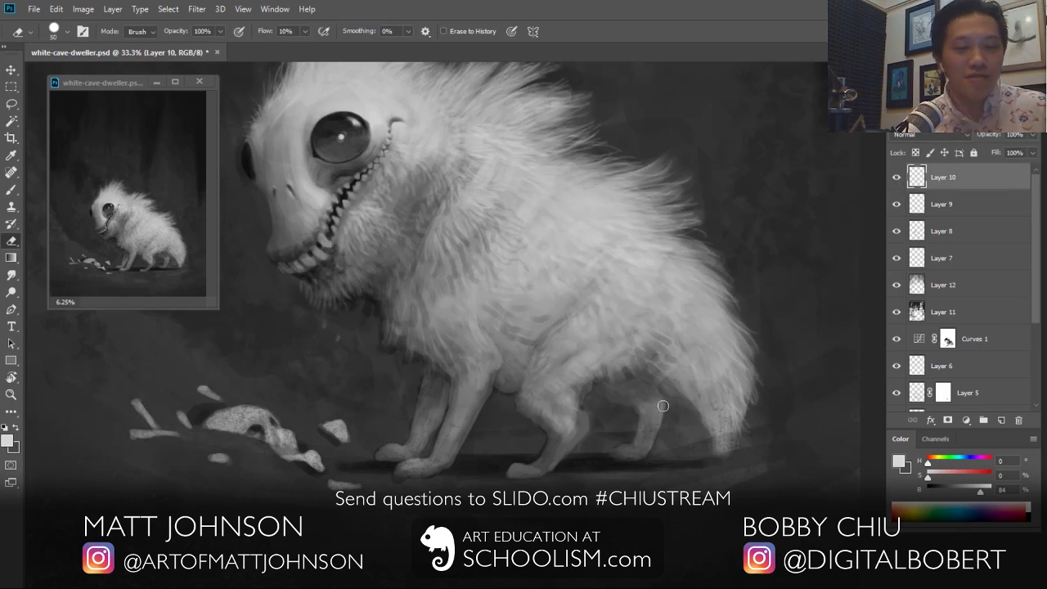
{"action": "key", "text": "b"}
{"action": "left_click", "coordinate": [682, 385], "text": "alt"}
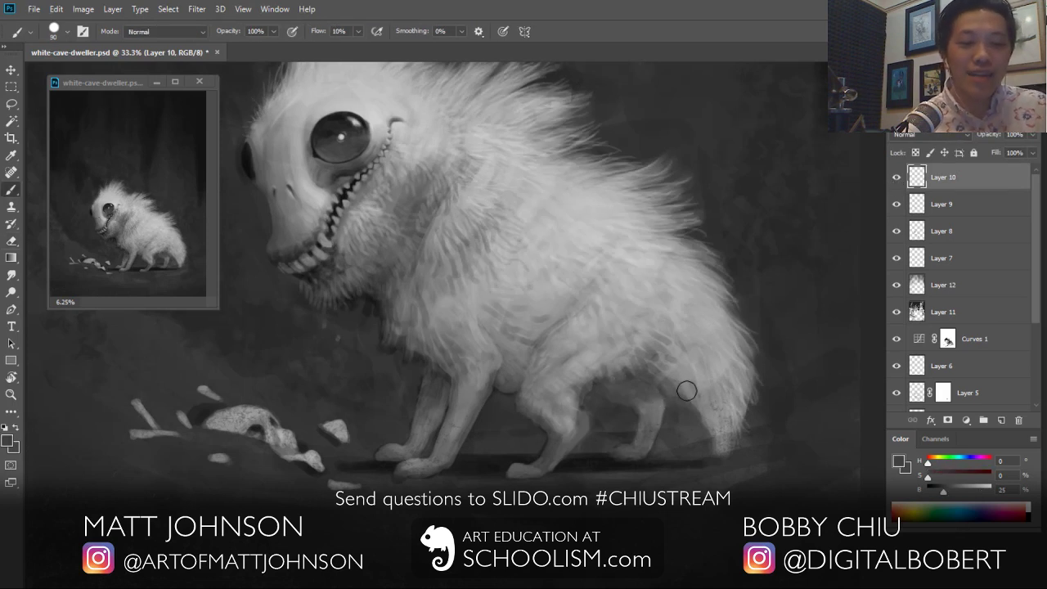
{"action": "mouse_move", "coordinate": [652, 397]}
{"action": "left_mouse_down"}
{"action": "mouse_move", "coordinate": [655, 430]}
{"action": "mouse_move", "coordinate": [639, 449]}
{"action": "mouse_move", "coordinate": [661, 420]}
{"action": "left_mouse_up"}
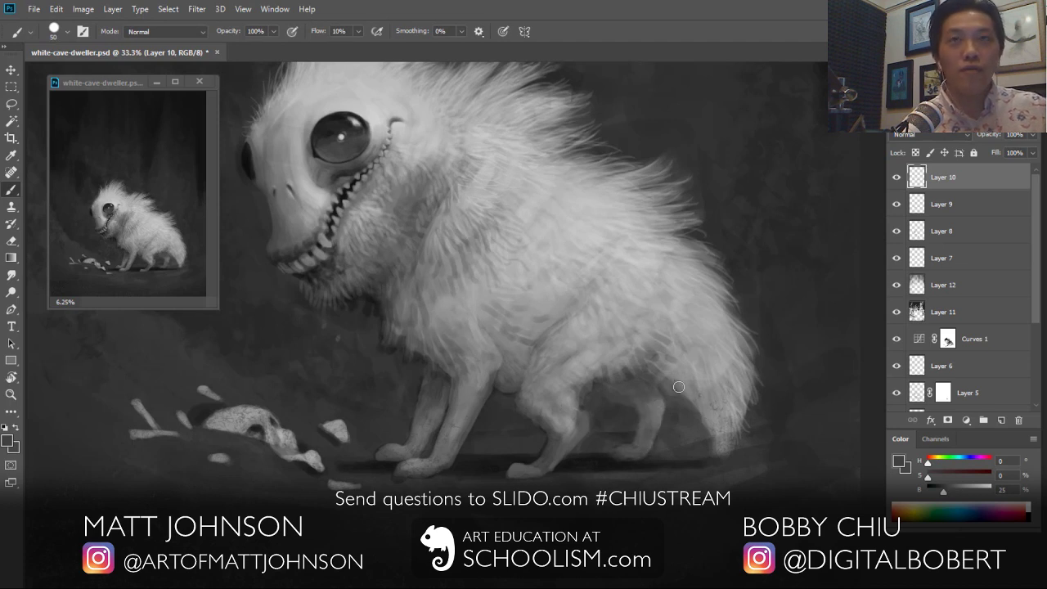
Step: Refine the far hind leg and paw on Layer 10 with the size 50 brush, using sampled greys from 13% to 46% brightness
{"action": "left_click", "coordinate": [661, 407], "text": "alt"}
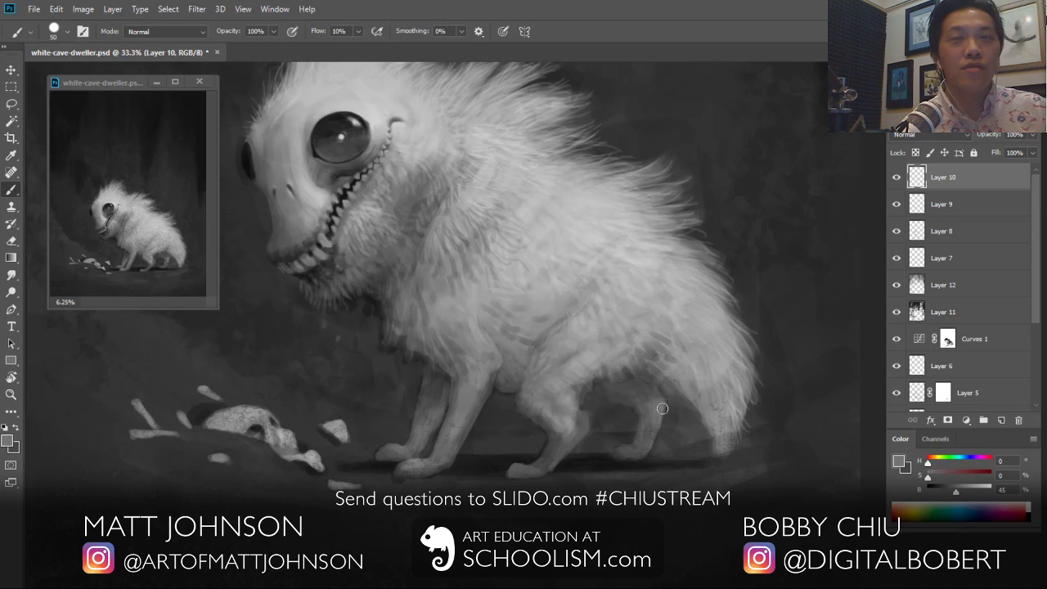
{"action": "left_click", "coordinate": [668, 451], "text": "alt"}
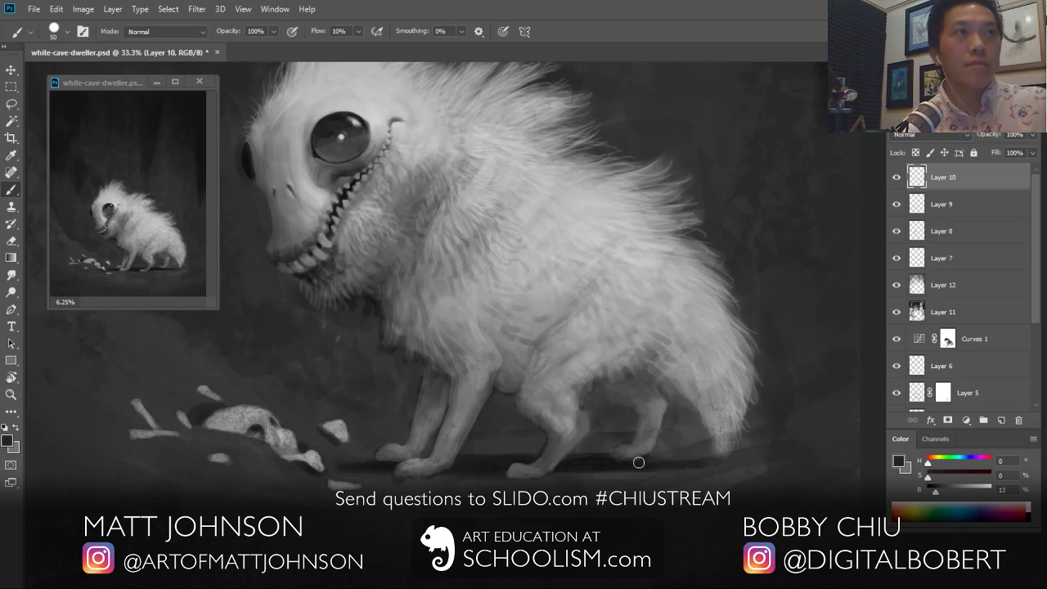
{"action": "left_click", "coordinate": [661, 427], "text": "alt"}
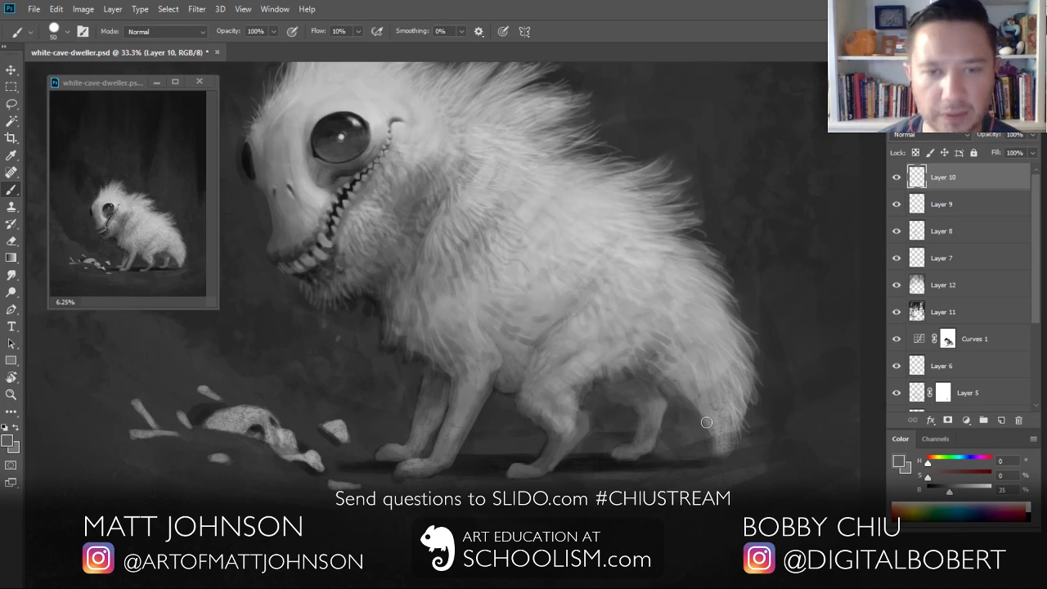
{"action": "left_click", "coordinate": [645, 437], "text": "alt"}
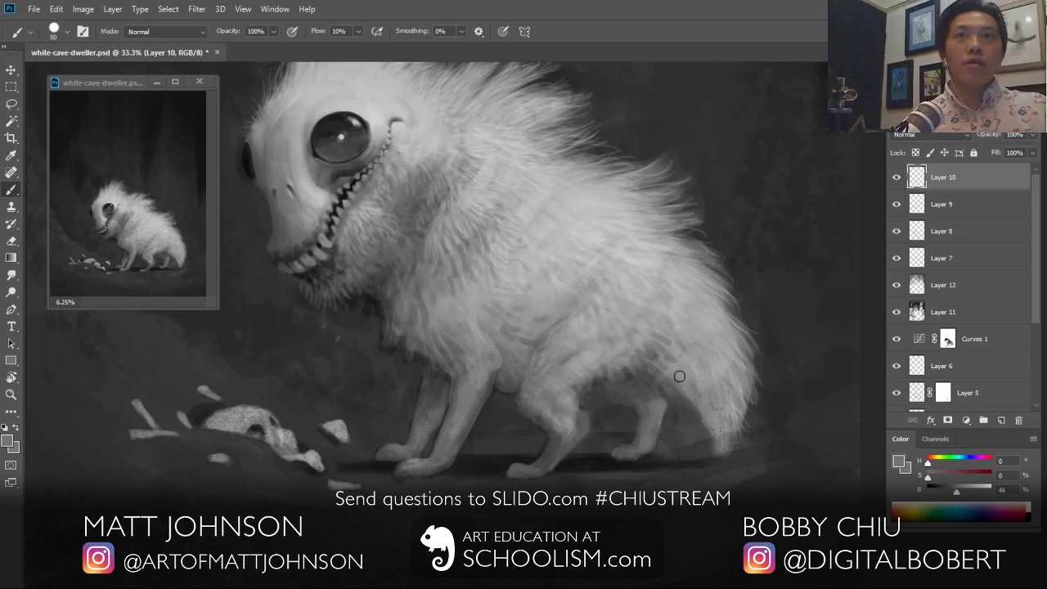
Step: Lighten the near hind leg and shape its paw on Layer 10 with sampled 57% brightness grey
{"action": "left_click", "coordinate": [584, 414], "text": "alt"}
{"action": "left_click", "coordinate": [570, 425], "text": "alt"}
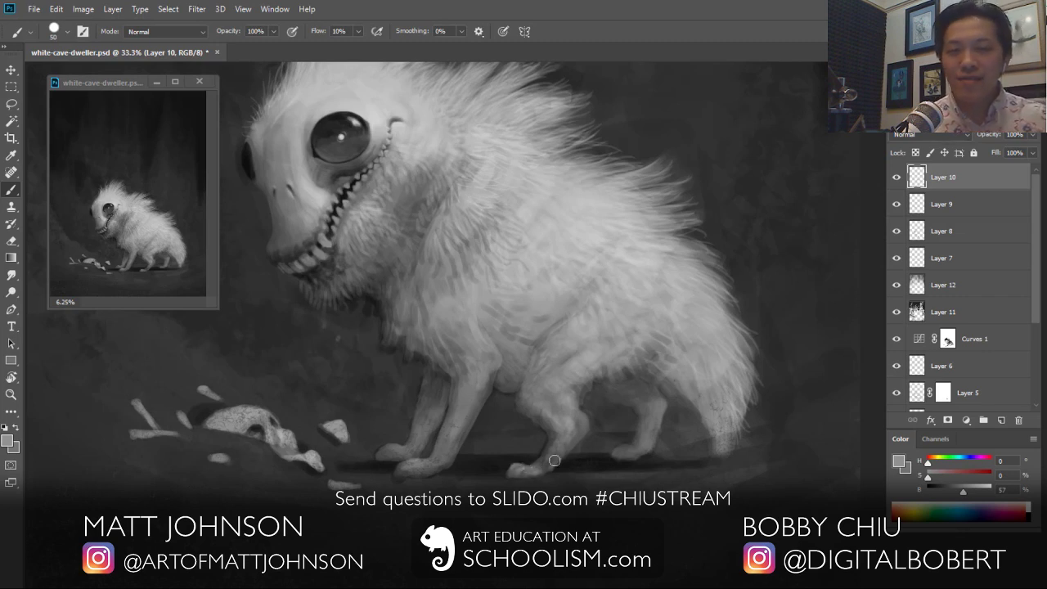
{"action": "key", "text": "x"}
Step: Reshape both front paws and refine the front legs on Layer 10, alternating sampled dark background greys and lighter leg greys
{"action": "left_click", "coordinate": [418, 478], "text": "alt"}
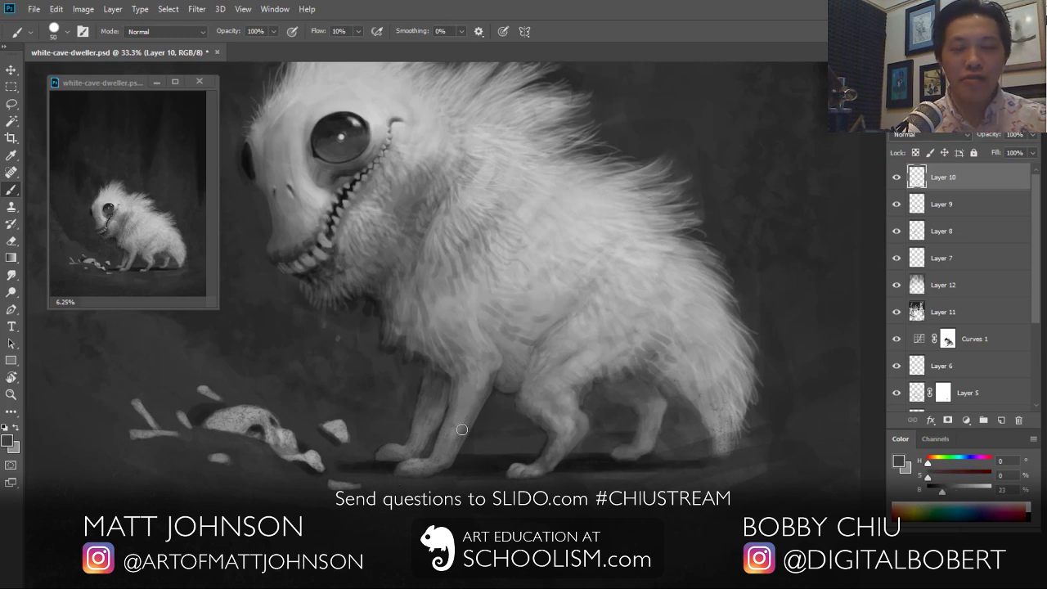
{"action": "left_click", "coordinate": [428, 459], "text": "alt"}
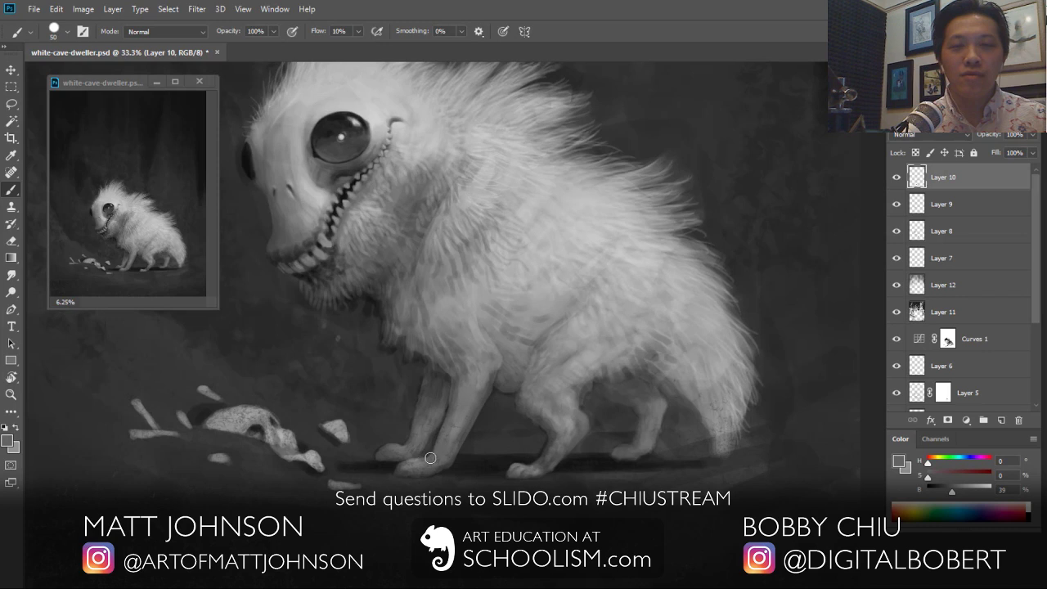
{"action": "left_click", "coordinate": [401, 463], "text": "alt"}
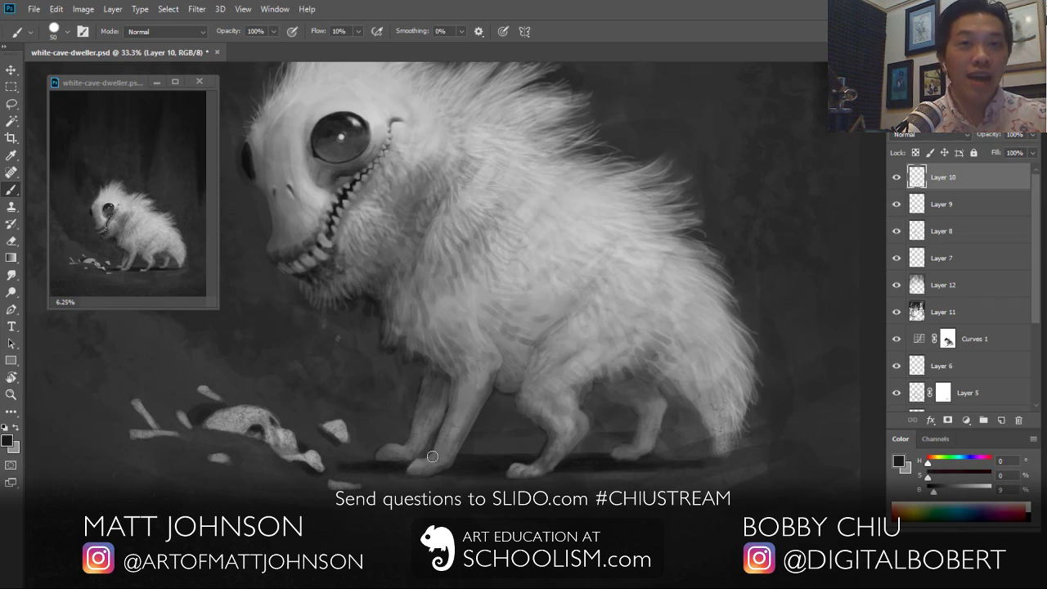
{"action": "left_click", "coordinate": [386, 443], "text": "alt"}
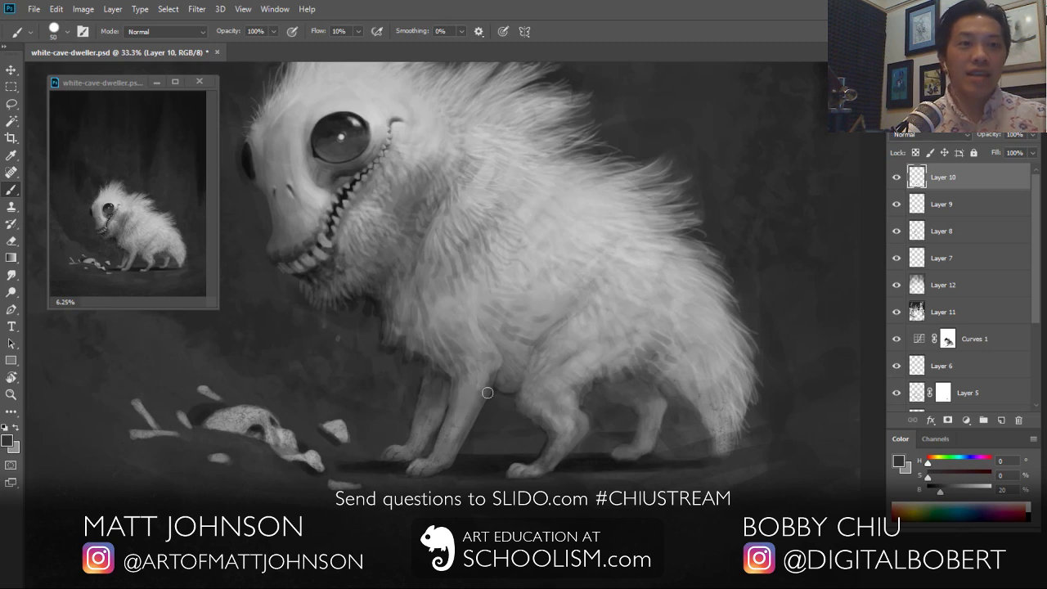
{"action": "left_click", "coordinate": [391, 450], "text": "alt"}
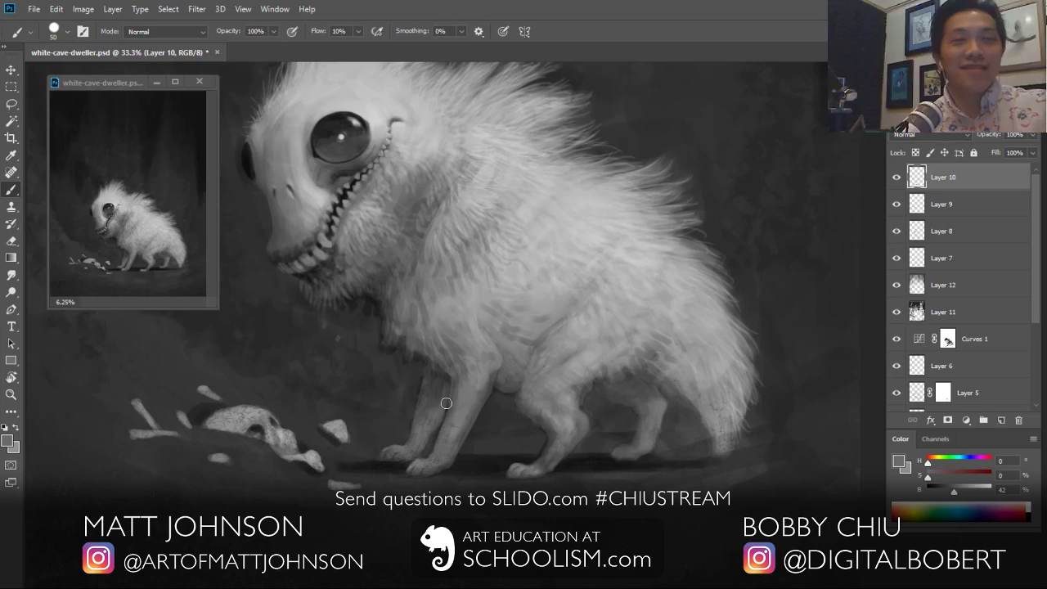
{"action": "left_click", "coordinate": [420, 383], "text": "alt"}
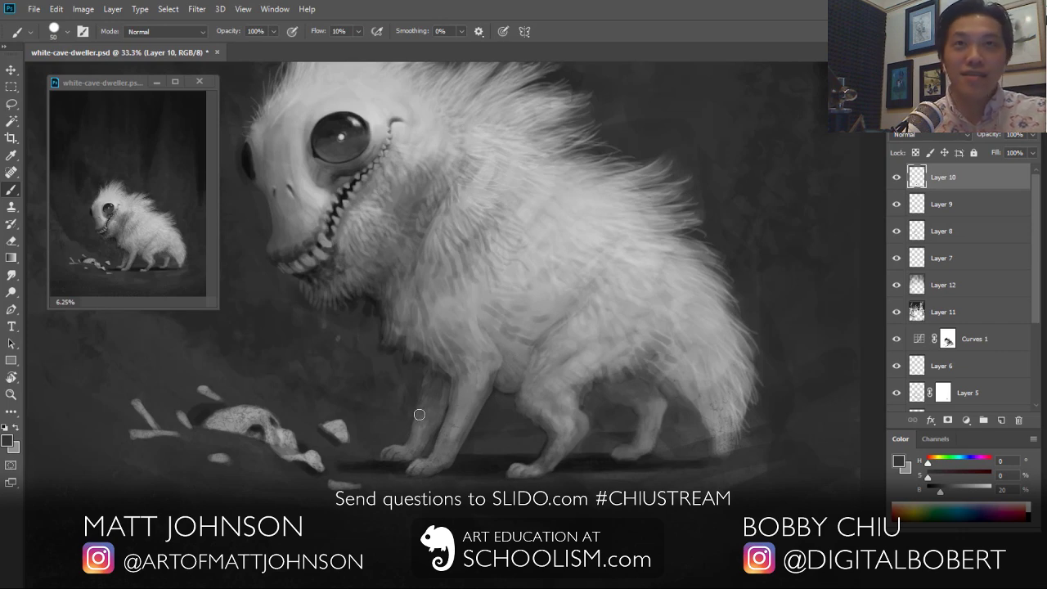
Step: Add Layer 13 and paint light fur strokes along the neck in 76% brightness grey with the brush at size 100
{"action": "left_click", "coordinate": [1001, 420]}
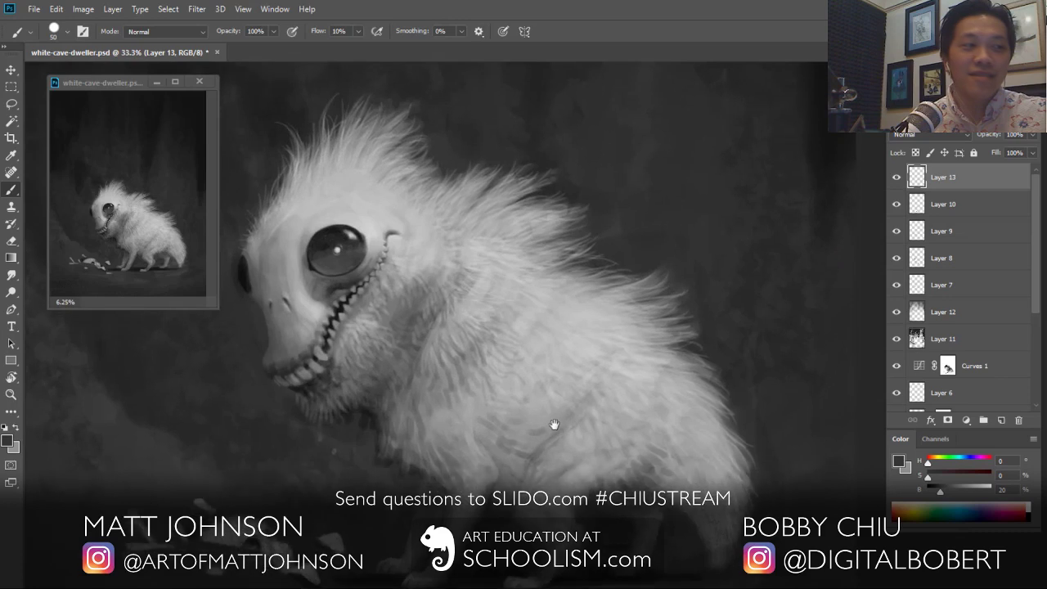
{"action": "key", "text": "bracketright"}
{"action": "key", "text": "bracketright"}
{"action": "key", "text": "bracketright"}
{"action": "key", "text": "bracketright"}
{"action": "key", "text": "bracketright"}
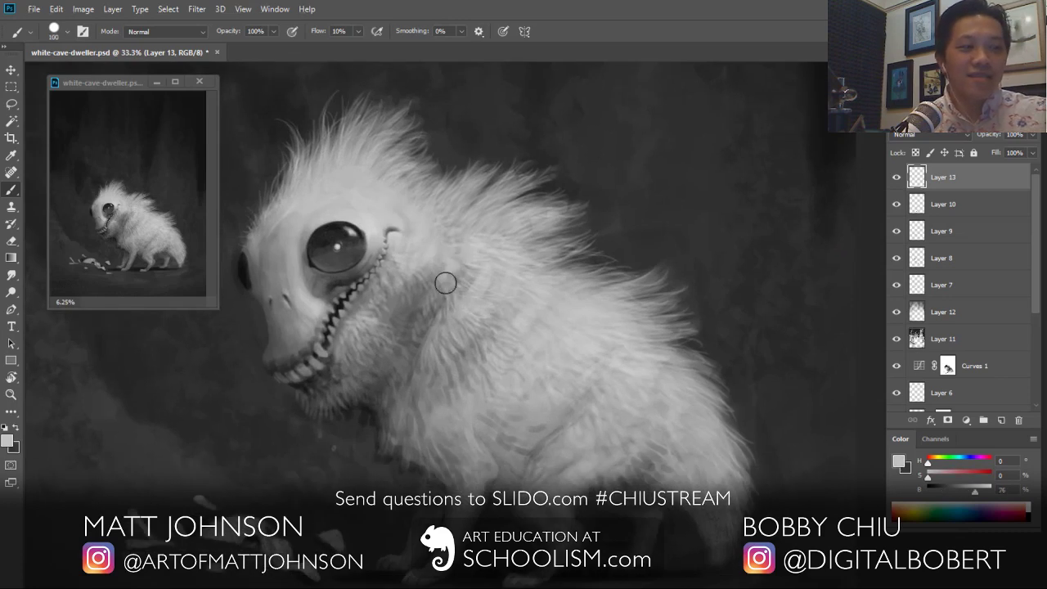
{"action": "left_click_drag", "start_coordinate": [439, 276], "coordinate": [430, 303]}
{"action": "mouse_move", "coordinate": [438, 261]}
{"action": "left_mouse_down"}
{"action": "mouse_move", "coordinate": [414, 300]}
{"action": "mouse_move", "coordinate": [438, 259]}
{"action": "mouse_move", "coordinate": [409, 281]}
{"action": "mouse_move", "coordinate": [420, 311]}
{"action": "mouse_move", "coordinate": [407, 334]}
{"action": "mouse_move", "coordinate": [443, 293]}
{"action": "mouse_move", "coordinate": [413, 354]}
{"action": "left_mouse_up"}
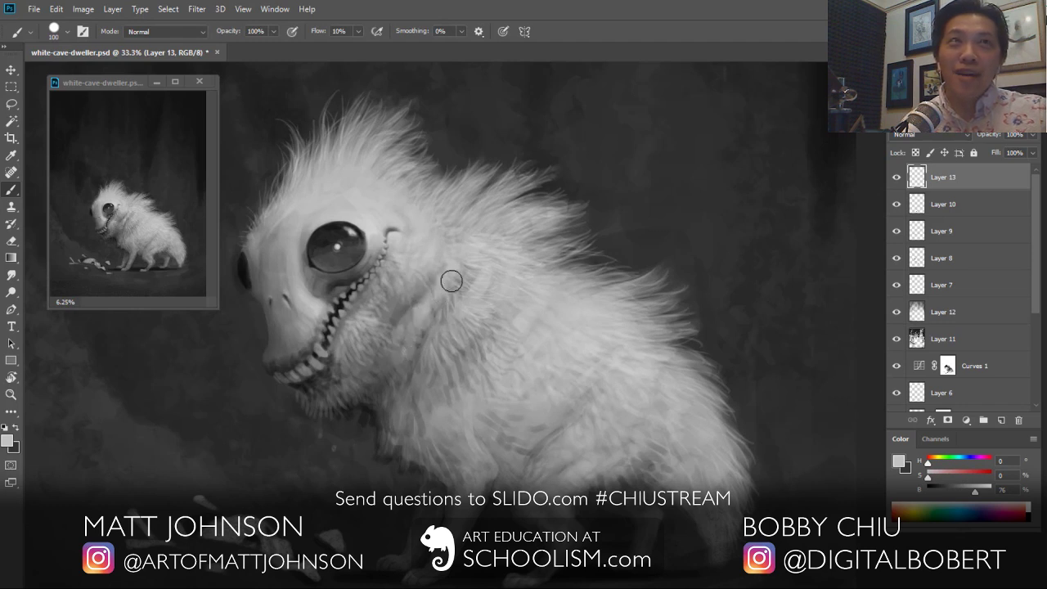
Step: Continue the neck fur with the brush at 32% opacity, and reduce Layer 13's opacity to 67%
{"action": "key", "text": "3"}
{"action": "key", "text": "2"}
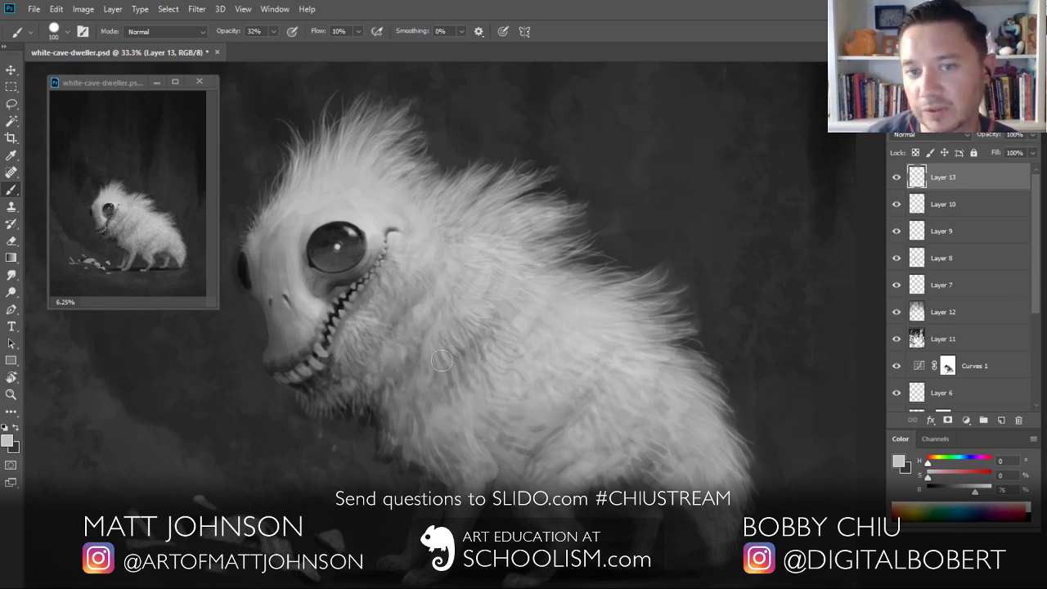
{"action": "left_click", "coordinate": [1033, 134]}
{"action": "left_click", "coordinate": [1004, 152]}
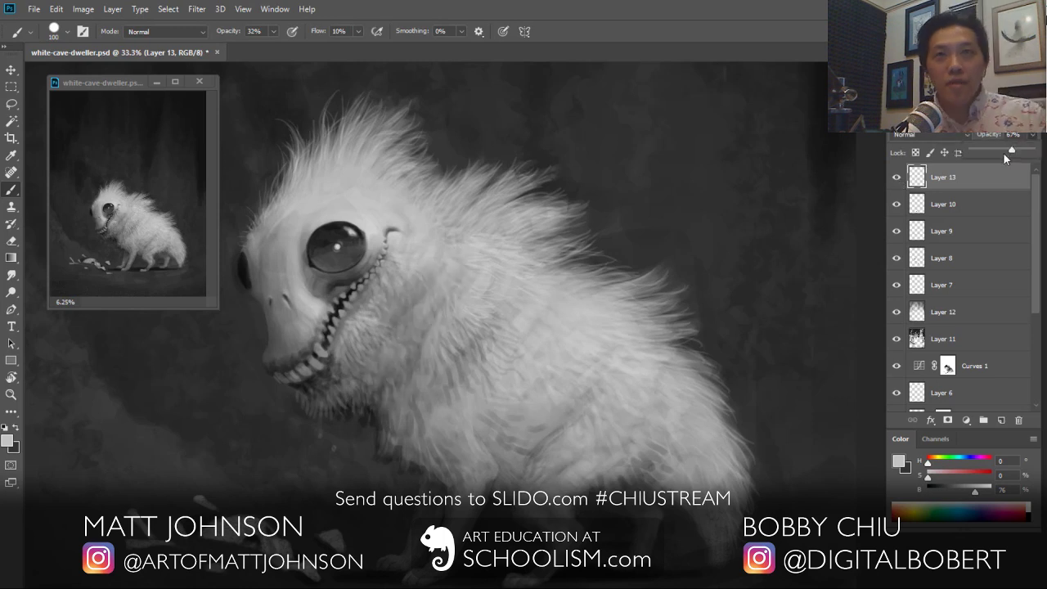
Step: Add Layer 14 and refine the neck and shoulder fur with 20% and 76% brightness greys, reducing the brush to size 80
{"action": "left_click", "coordinate": [1001, 419]}
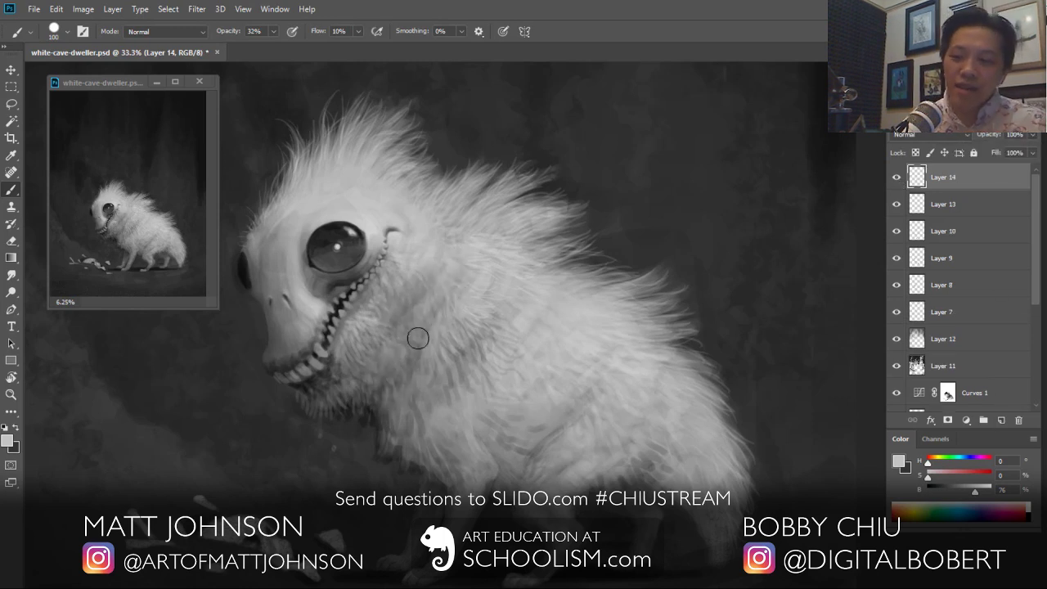
{"action": "key", "text": "x"}
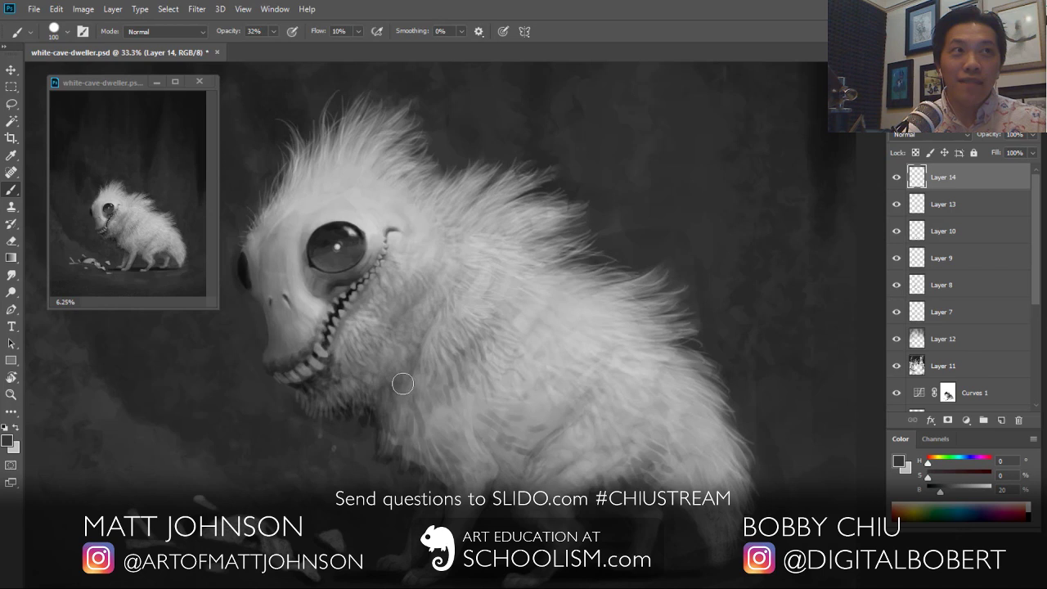
{"action": "left_click", "coordinate": [432, 310], "text": "alt"}
{"action": "key", "text": "bracketleft"}
{"action": "key", "text": "bracketleft"}
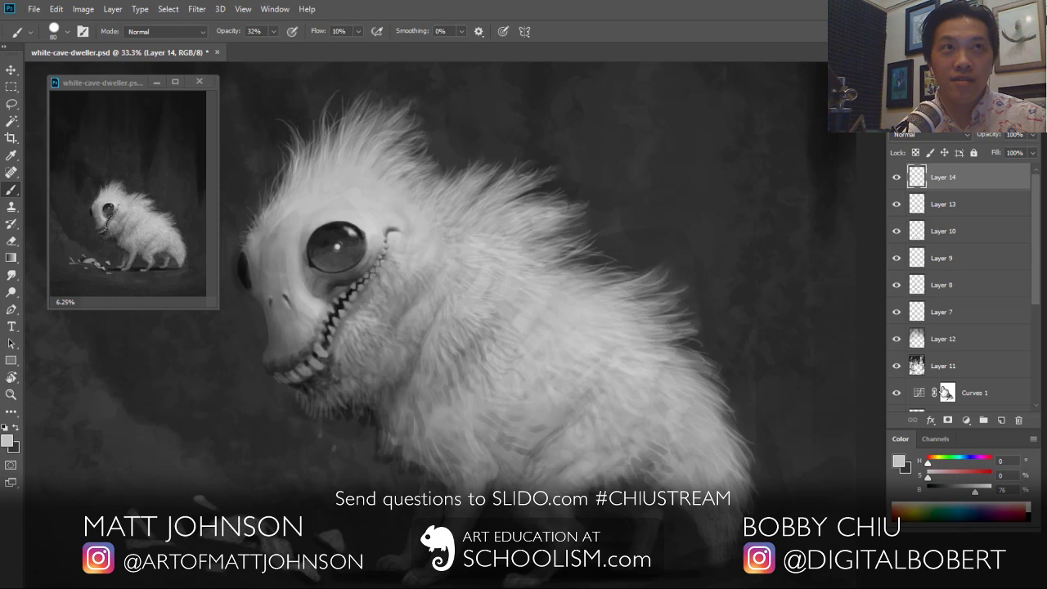
Step: Set the brush colour to 96% brightness on a trial layer above Layer 14, and delete that layer
{"action": "left_click", "coordinate": [1002, 422]}
{"action": "left_click_drag", "start_coordinate": [975, 492], "coordinate": [988, 493]}
{"action": "left_click_drag", "start_coordinate": [945, 177], "coordinate": [1019, 420]}
Step: Add a Curves adjustment above Layer 14, raise its curve to brighten the image, and invert its mask to black
{"action": "left_click", "coordinate": [966, 420]}
{"action": "left_click", "coordinate": [974, 256]}
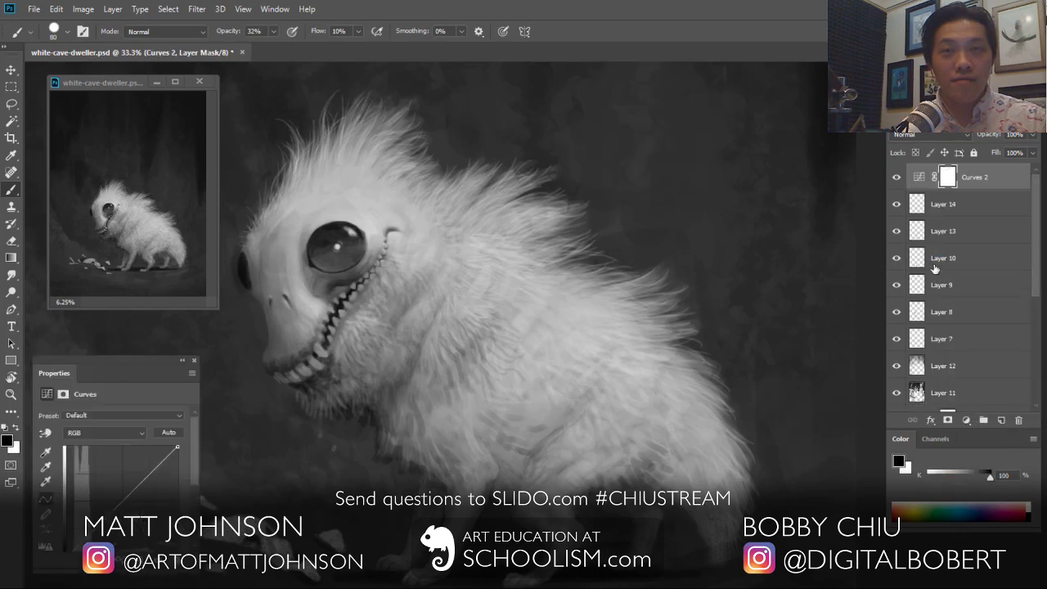
{"action": "left_click_drag", "start_coordinate": [127, 480], "coordinate": [104, 495]}
{"action": "key", "text": "ctrl+i"}
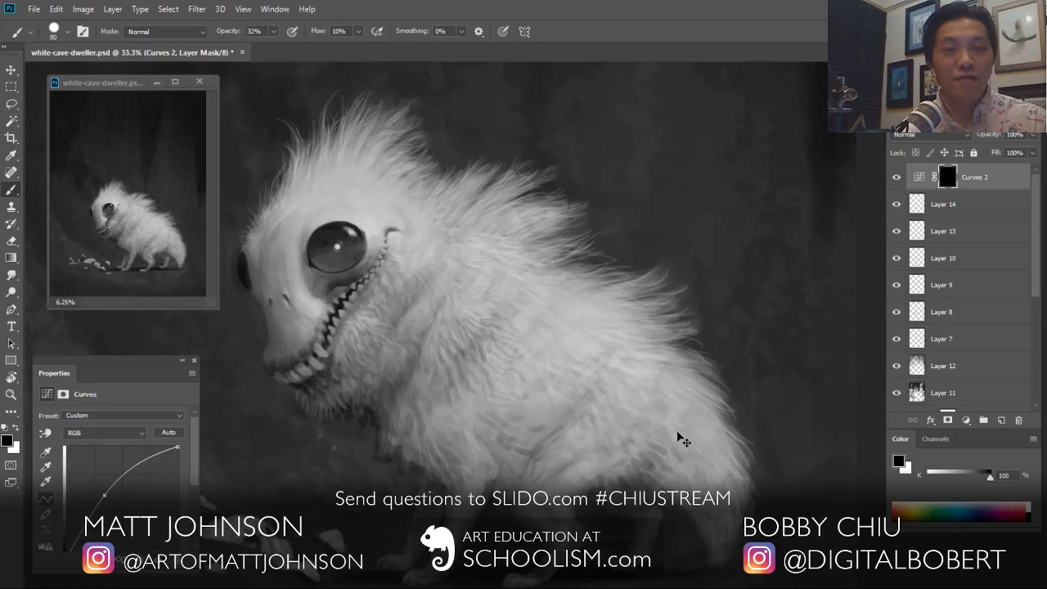
Step: Paint white on the Curves 2 mask at size 60 and 77% opacity to brighten the head, undoing the stroke beside the eye
{"action": "key", "text": "x"}
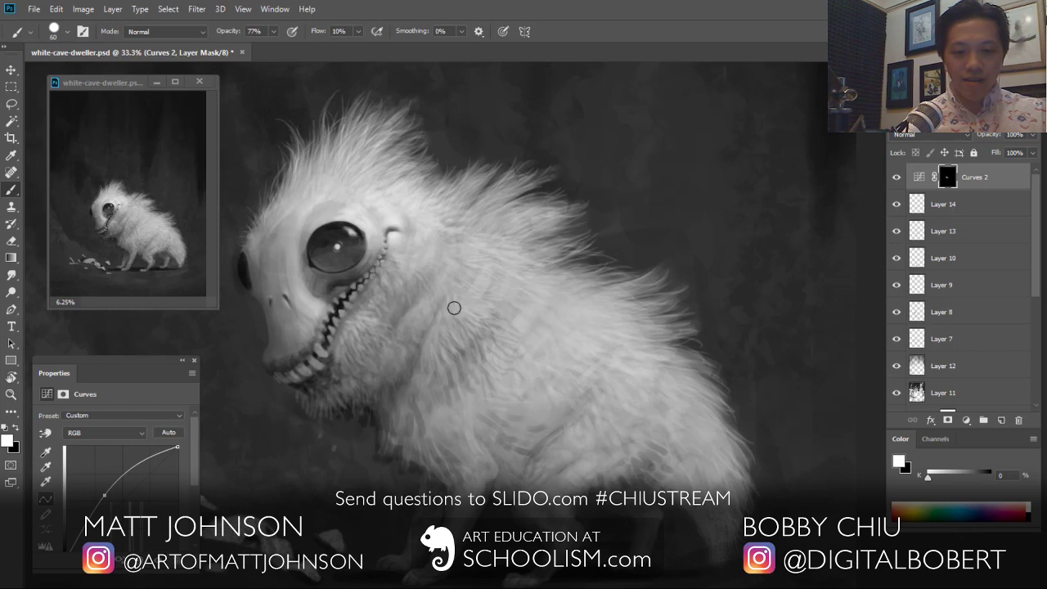
{"action": "left_click_drag", "start_coordinate": [323, 263], "coordinate": [334, 266]}
{"action": "key", "text": "ctrl+z"}
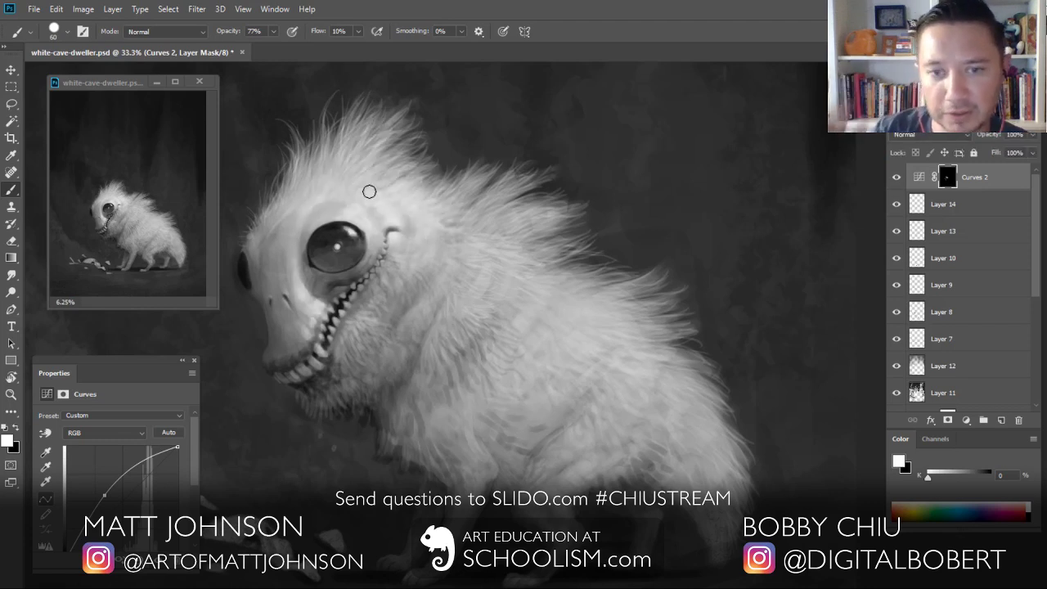
Step: Add Layer 15 and shade around the near eye and down the muzzle with 20% brightness grey
{"action": "left_click", "coordinate": [1001, 421]}
{"action": "key", "text": "x"}
{"action": "mouse_move", "coordinate": [308, 270]}
{"action": "left_mouse_down"}
{"action": "mouse_move", "coordinate": [351, 317]}
{"action": "mouse_move", "coordinate": [342, 228]}
{"action": "mouse_move", "coordinate": [305, 267]}
{"action": "mouse_move", "coordinate": [361, 250]}
{"action": "left_mouse_up"}
{"action": "left_click", "coordinate": [324, 282]}
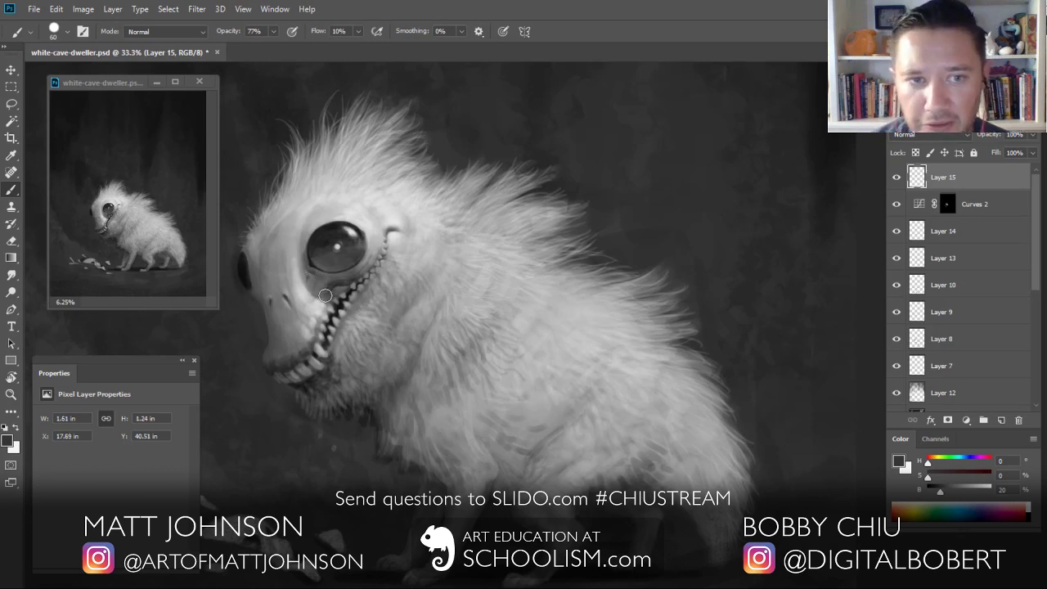
{"action": "mouse_move", "coordinate": [320, 296]}
{"action": "left_mouse_down"}
{"action": "mouse_move", "coordinate": [307, 325]}
{"action": "mouse_move", "coordinate": [331, 343]}
{"action": "mouse_move", "coordinate": [315, 297]}
{"action": "mouse_move", "coordinate": [294, 413]}
{"action": "mouse_move", "coordinate": [307, 290]}
{"action": "mouse_move", "coordinate": [308, 301]}
{"action": "mouse_move", "coordinate": [329, 292]}
{"action": "mouse_move", "coordinate": [306, 302]}
{"action": "mouse_move", "coordinate": [298, 367]}
{"action": "mouse_move", "coordinate": [303, 312]}
{"action": "mouse_move", "coordinate": [316, 330]}
{"action": "mouse_move", "coordinate": [306, 315]}
{"action": "mouse_move", "coordinate": [308, 325]}
{"action": "mouse_move", "coordinate": [335, 309]}
{"action": "mouse_move", "coordinate": [402, 372]}
{"action": "mouse_move", "coordinate": [303, 313]}
{"action": "mouse_move", "coordinate": [321, 415]}
{"action": "mouse_move", "coordinate": [296, 346]}
{"action": "left_mouse_up"}
Step: Paint 96% brightness highlights down the muzzle beside the teeth on Layer 15, cleaning them up with the eraser
{"action": "key", "text": "x"}
{"action": "left_click_drag", "start_coordinate": [303, 302], "coordinate": [296, 352]}
{"action": "key", "text": "e"}
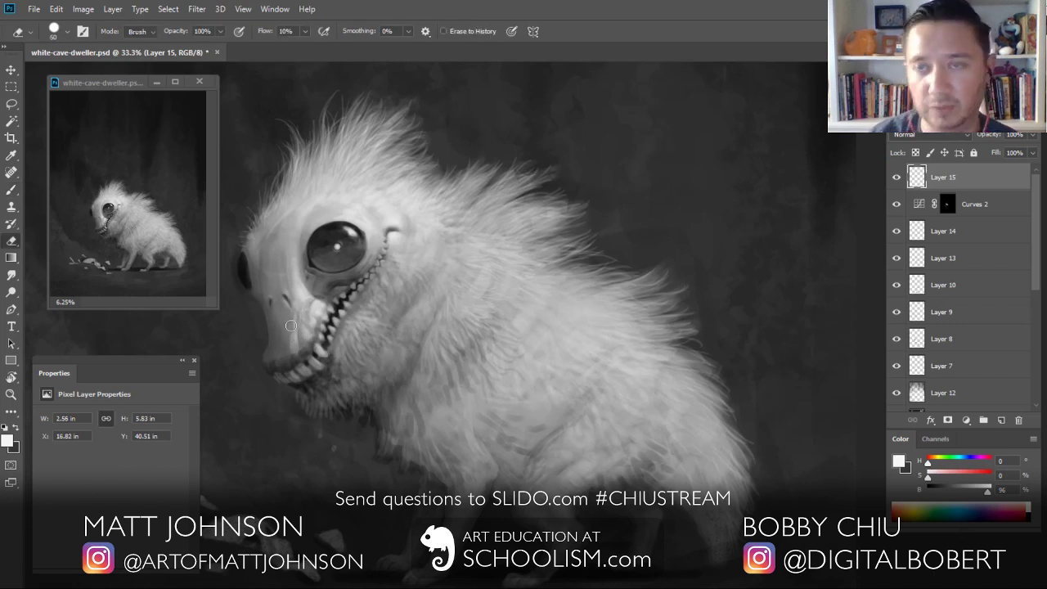
{"action": "key", "text": "b"}
{"action": "left_click_drag", "start_coordinate": [299, 313], "coordinate": [305, 350]}
Step: Darken the far side of the forehead and brow on Layer 15 with sampled 29% brightness grey, lowering the brush opacity to 40%
{"action": "left_click", "coordinate": [251, 255], "text": "alt"}
{"action": "key", "text": "]"}
{"action": "left_click_drag", "start_coordinate": [249, 236], "coordinate": [257, 271]}
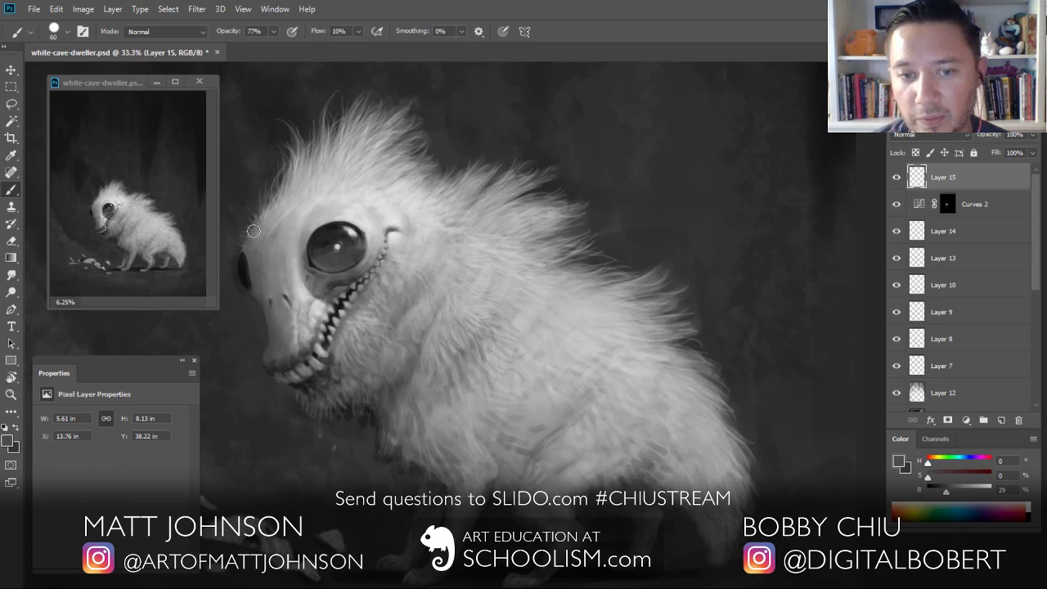
{"action": "mouse_move", "coordinate": [269, 224]}
{"action": "left_mouse_down"}
{"action": "mouse_move", "coordinate": [295, 192]}
{"action": "mouse_move", "coordinate": [293, 201]}
{"action": "left_mouse_up"}
{"action": "key", "text": "4"}
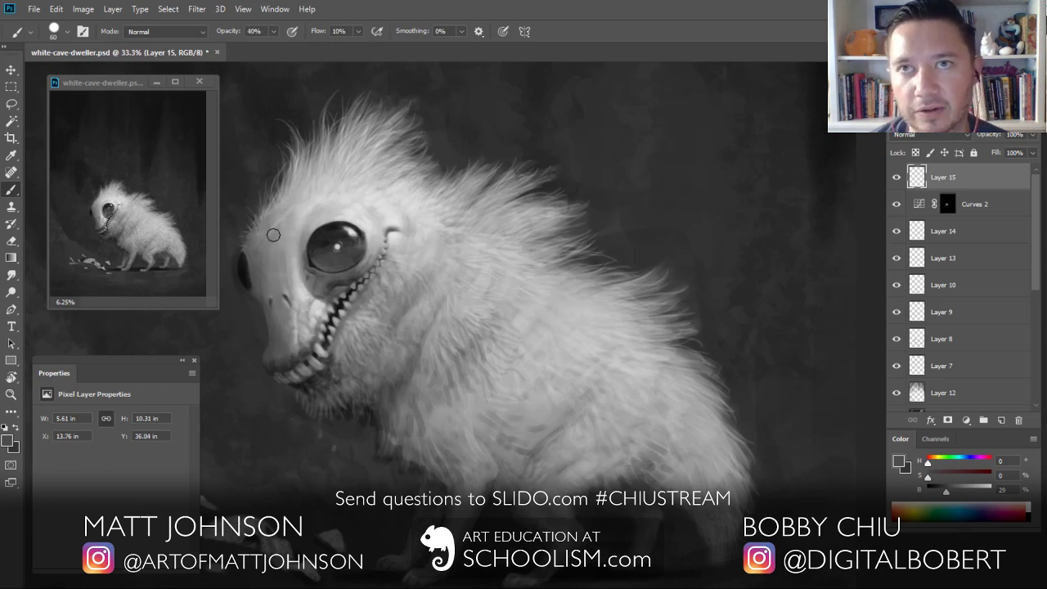
{"action": "mouse_move", "coordinate": [266, 236]}
{"action": "left_mouse_down"}
{"action": "mouse_move", "coordinate": [266, 254]}
{"action": "mouse_move", "coordinate": [311, 181]}
{"action": "mouse_move", "coordinate": [291, 237]}
{"action": "left_mouse_up"}
{"action": "left_click_drag", "start_coordinate": [297, 192], "coordinate": [301, 178]}
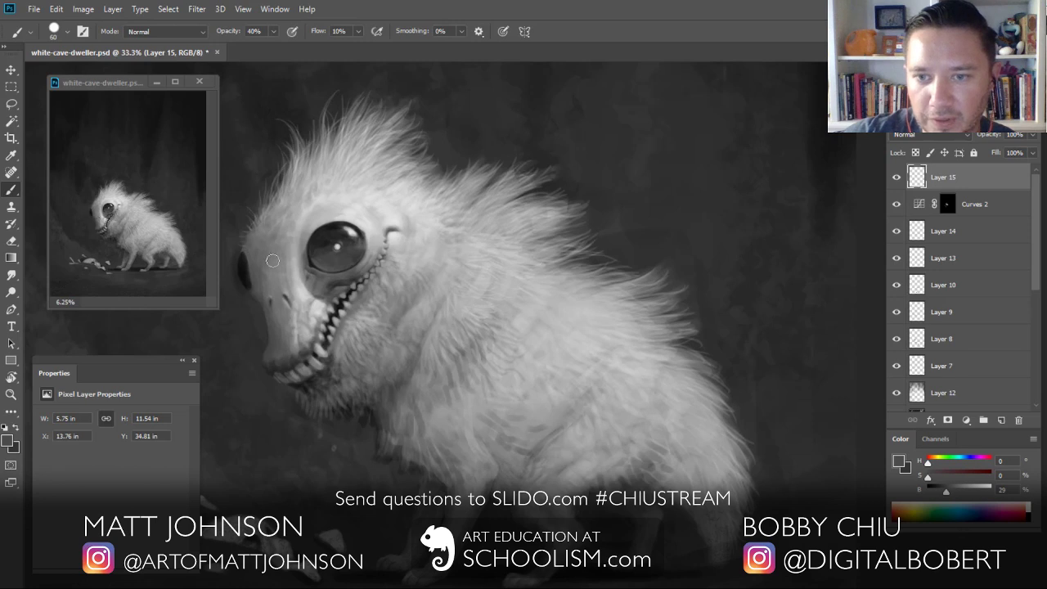
Step: Touch up Layer 15 with the size 50 eraser, and shade the face beside the near eye with 20% brightness grey
{"action": "key", "text": "e"}
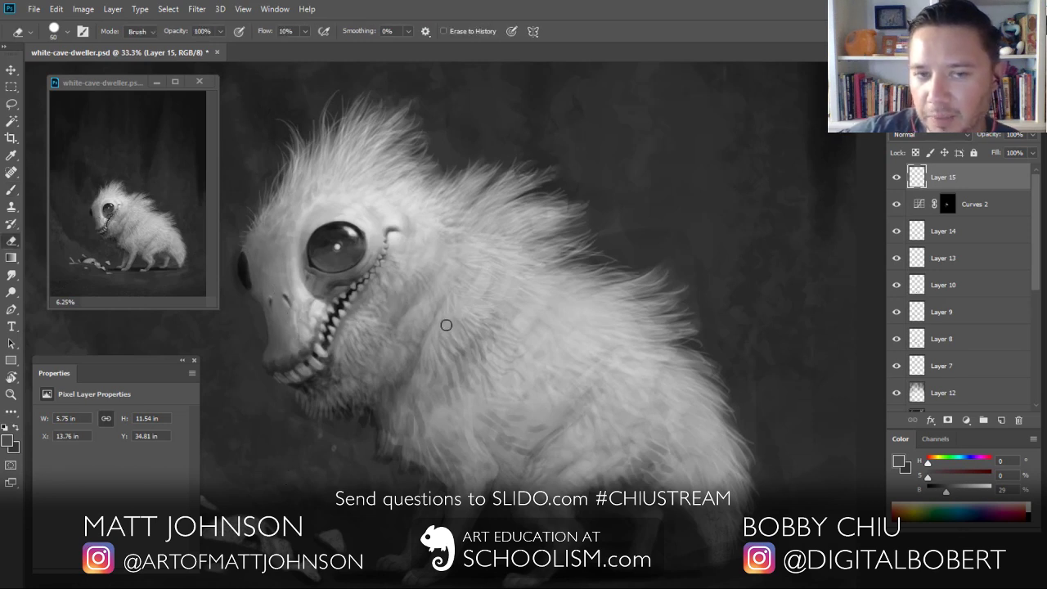
{"action": "key", "text": "b"}
{"action": "left_click", "coordinate": [305, 336], "text": "alt"}
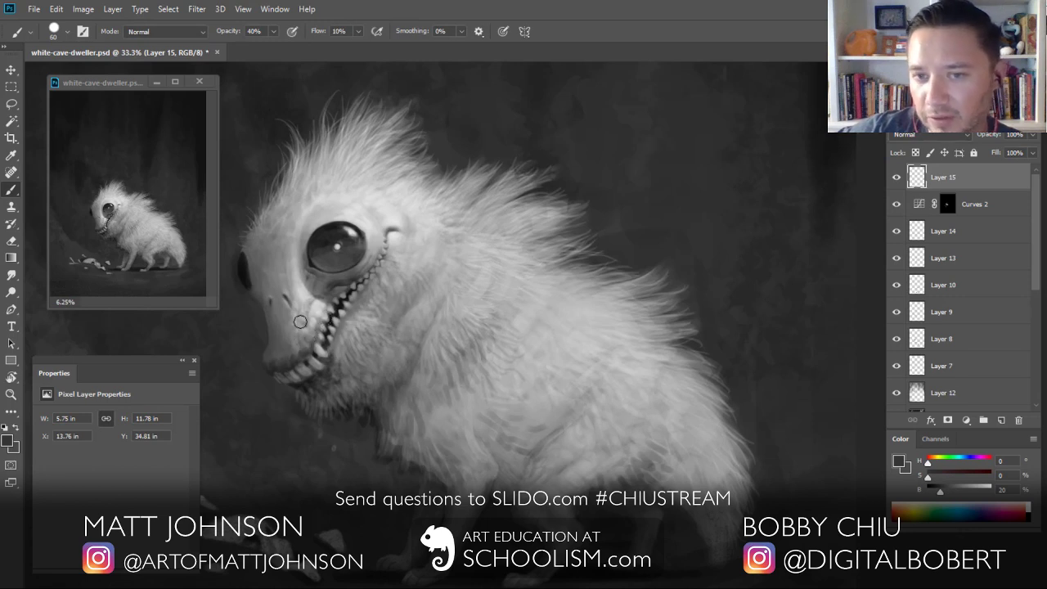
{"action": "left_click_drag", "start_coordinate": [303, 258], "coordinate": [299, 294]}
{"action": "mouse_move", "coordinate": [296, 233]}
{"action": "left_mouse_down"}
{"action": "mouse_move", "coordinate": [290, 286]}
{"action": "mouse_move", "coordinate": [293, 261]}
{"action": "left_mouse_up"}
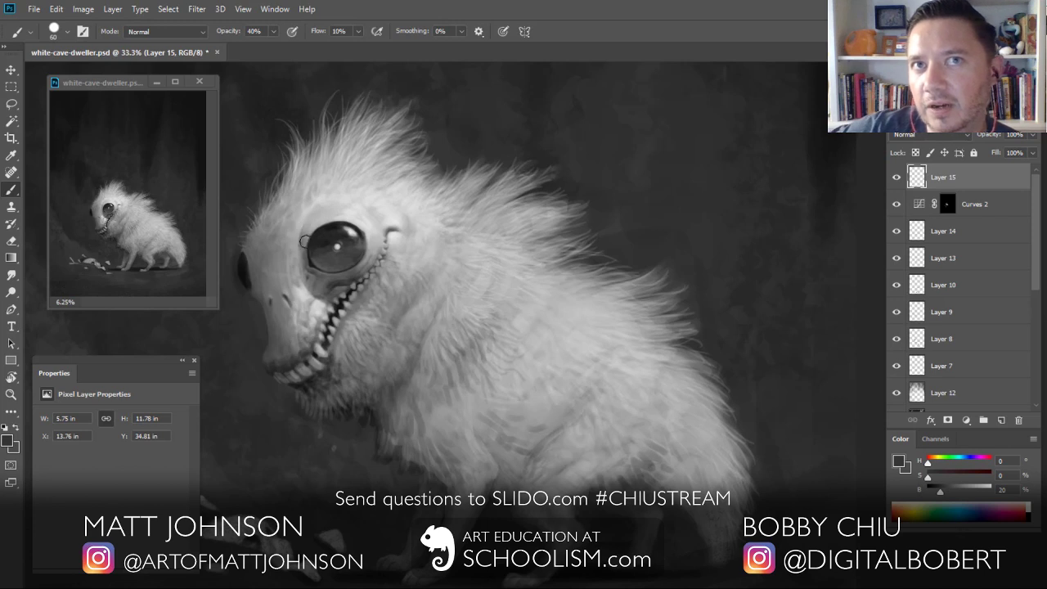
Step: Highlight the brow above the near eye with sampled light grey raised to 91% brightness, and set the brush opacity to 70%
{"action": "left_click", "coordinate": [368, 186], "text": "alt"}
{"action": "mouse_move", "coordinate": [347, 201]}
{"action": "left_mouse_down"}
{"action": "mouse_move", "coordinate": [310, 213]}
{"action": "mouse_move", "coordinate": [312, 222]}
{"action": "mouse_move", "coordinate": [356, 204]}
{"action": "left_mouse_up"}
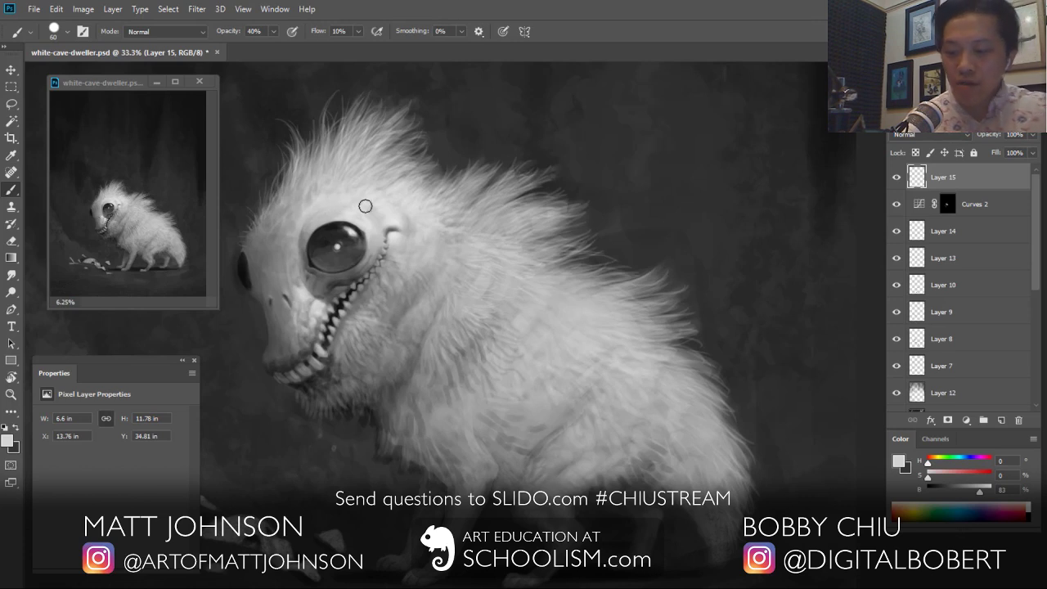
{"action": "left_click_drag", "start_coordinate": [981, 491], "coordinate": [985, 491]}
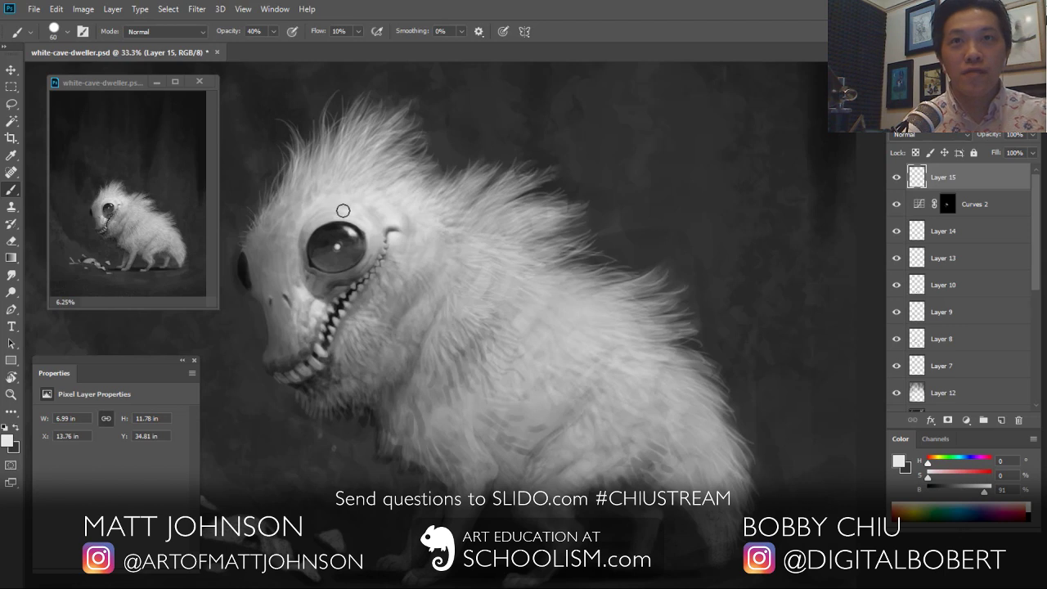
{"action": "left_click_drag", "start_coordinate": [344, 205], "coordinate": [369, 203]}
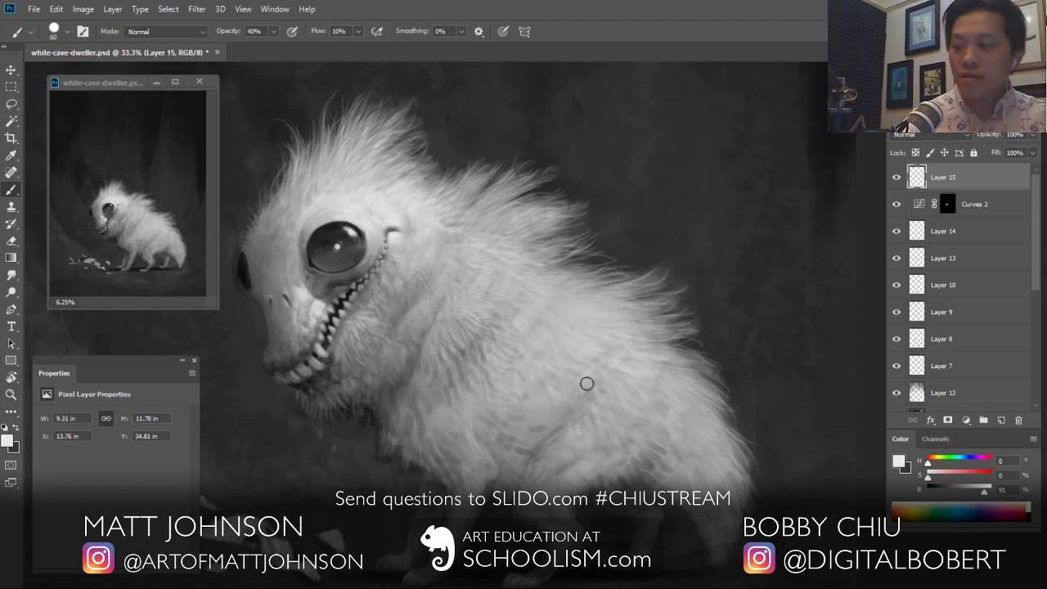
{"action": "key", "text": "7"}
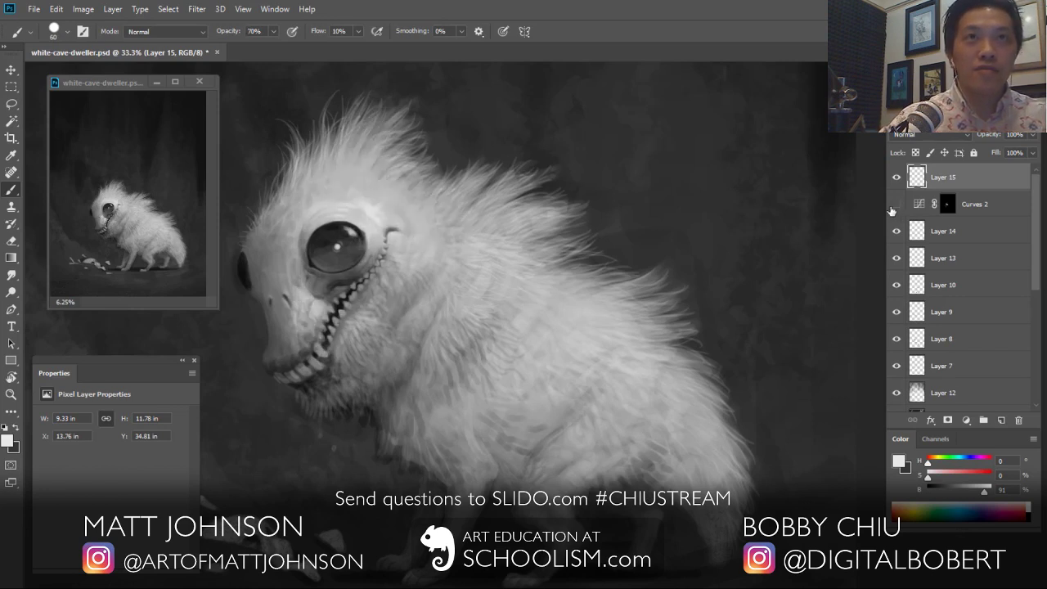
Step: Brighten the neck, shoulder and back fur by painting white on the Curves 2 mask, varying brush opacity between 88%, 50% and 70%
{"action": "key", "text": "alt+bracketleft"}
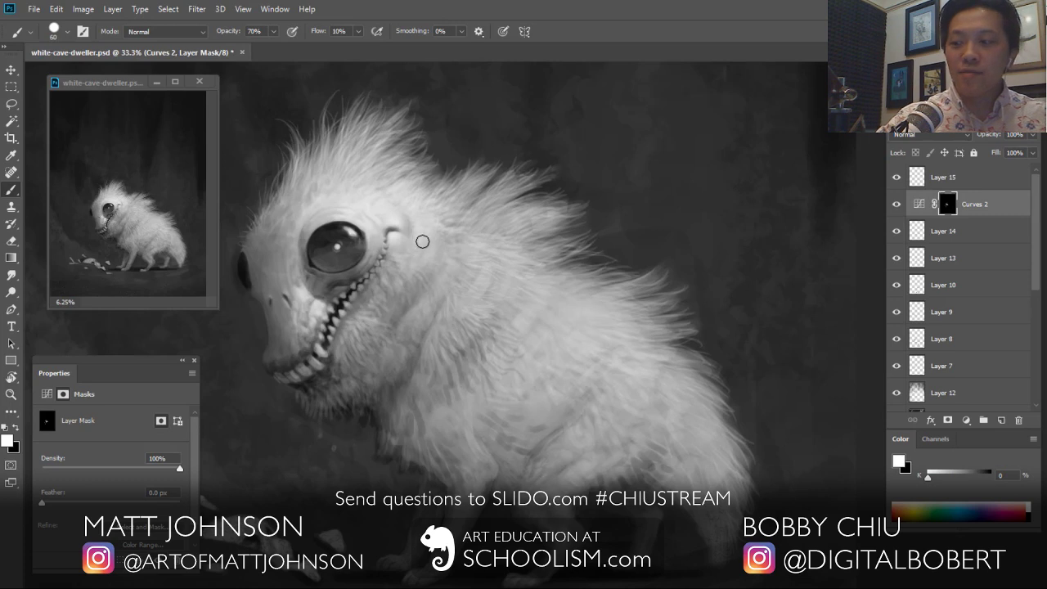
{"action": "key", "text": "8"}
{"action": "key", "text": "8"}
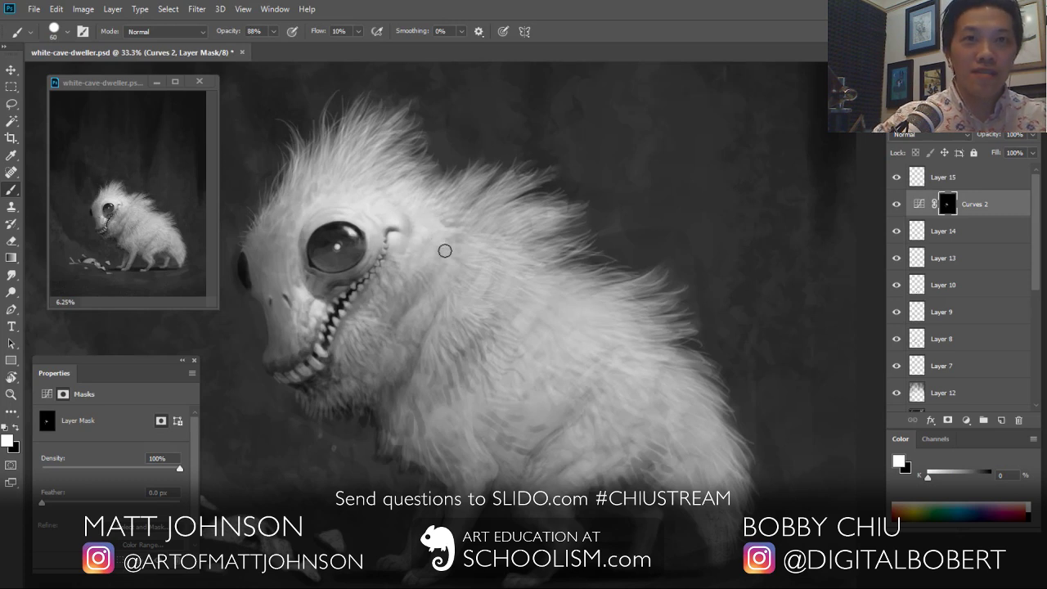
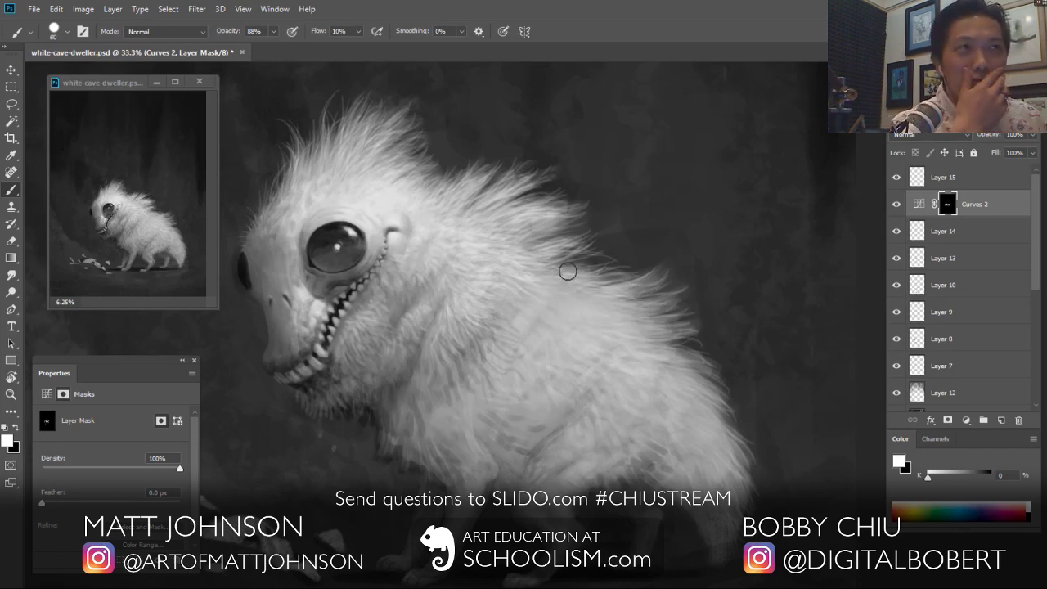
{"action": "key", "text": "5"}
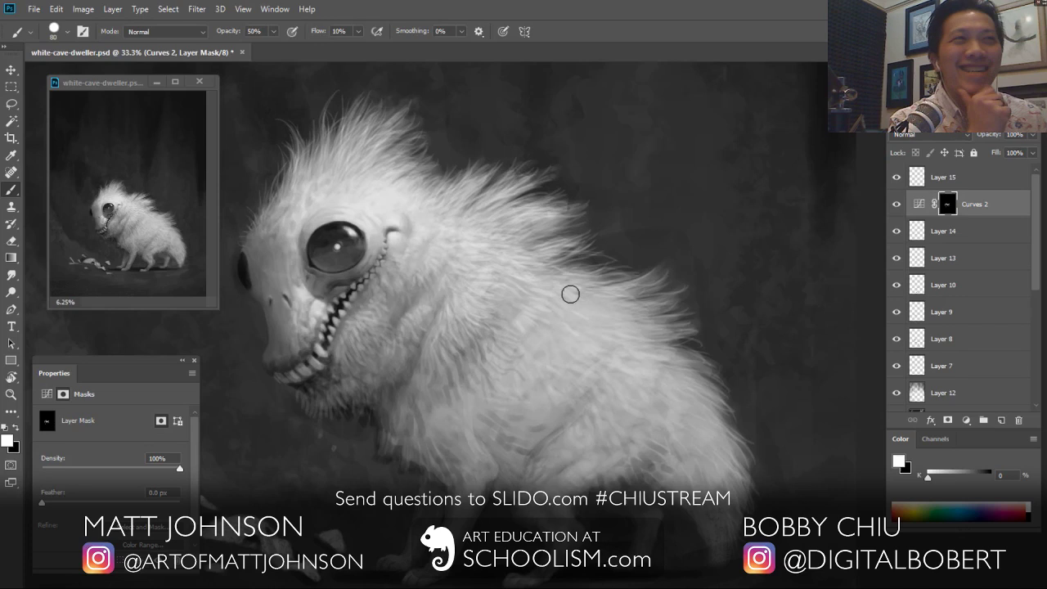
{"action": "key", "text": "7"}
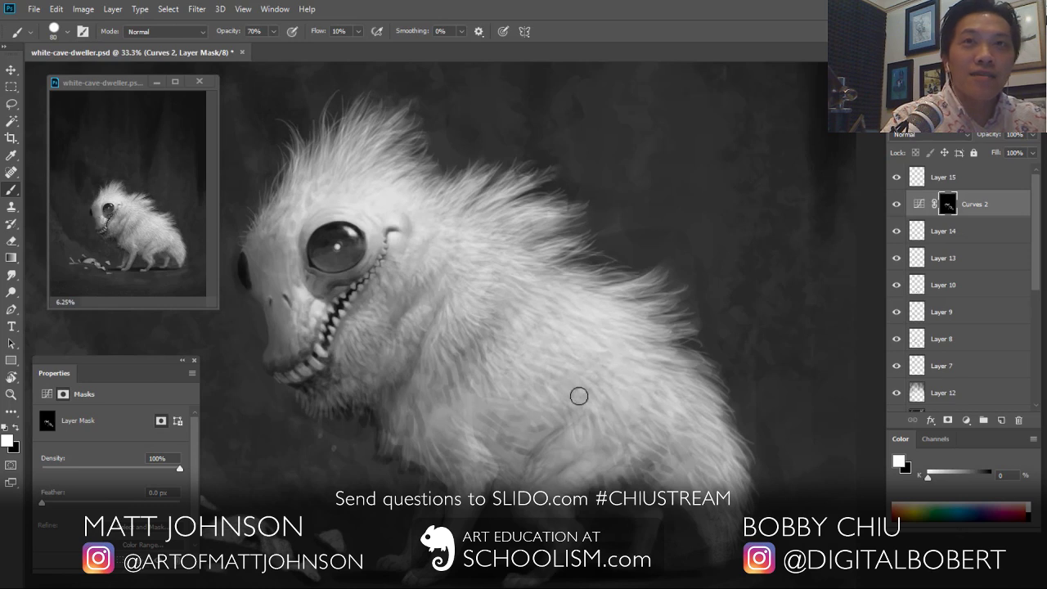
Step: Brighten the haunch, hind legs and rear fur by painting white on the Curves 2 mask at 70% opacity
{"action": "left_click_drag", "start_coordinate": [676, 499], "coordinate": [689, 389]}
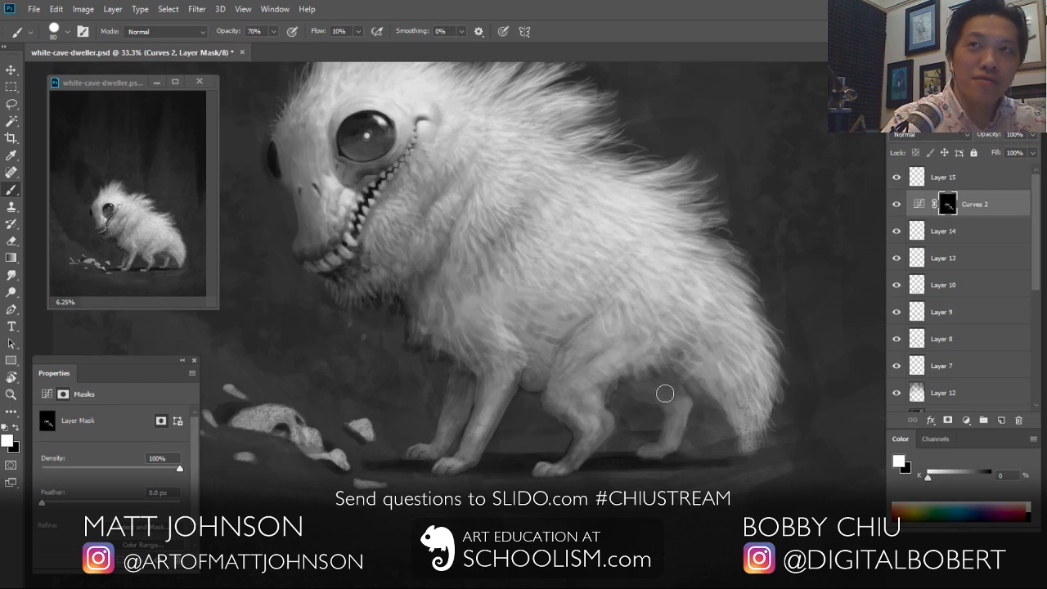
{"action": "left_click_drag", "start_coordinate": [582, 392], "coordinate": [605, 422]}
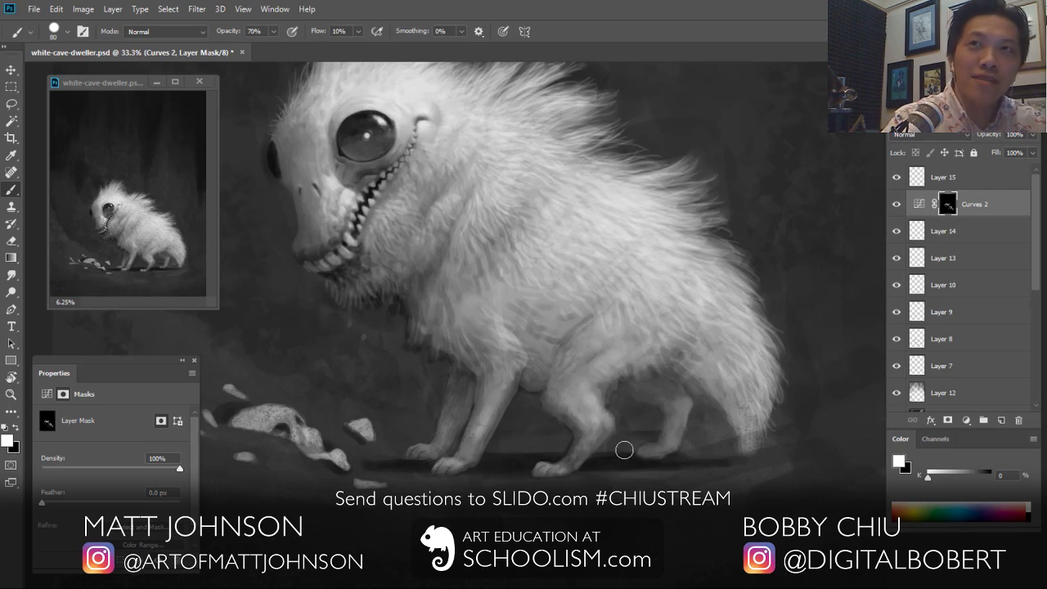
{"action": "mouse_move", "coordinate": [596, 347]}
{"action": "left_mouse_down"}
{"action": "mouse_move", "coordinate": [563, 385]}
{"action": "mouse_move", "coordinate": [614, 346]}
{"action": "mouse_move", "coordinate": [690, 341]}
{"action": "left_mouse_up"}
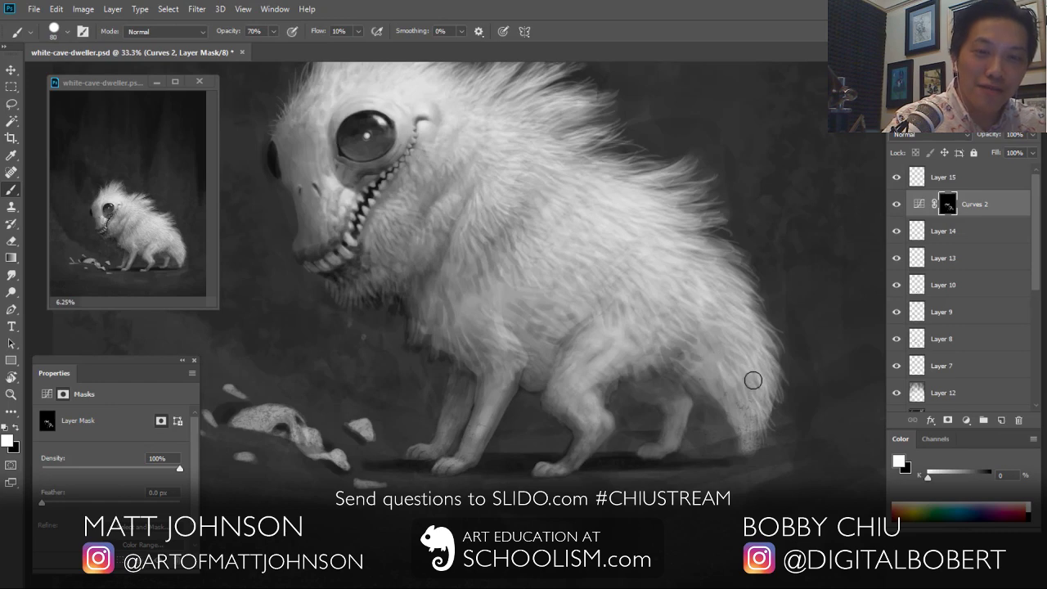
{"action": "left_click_drag", "start_coordinate": [531, 265], "coordinate": [548, 455]}
{"action": "left_click_drag", "start_coordinate": [487, 536], "coordinate": [511, 377]}
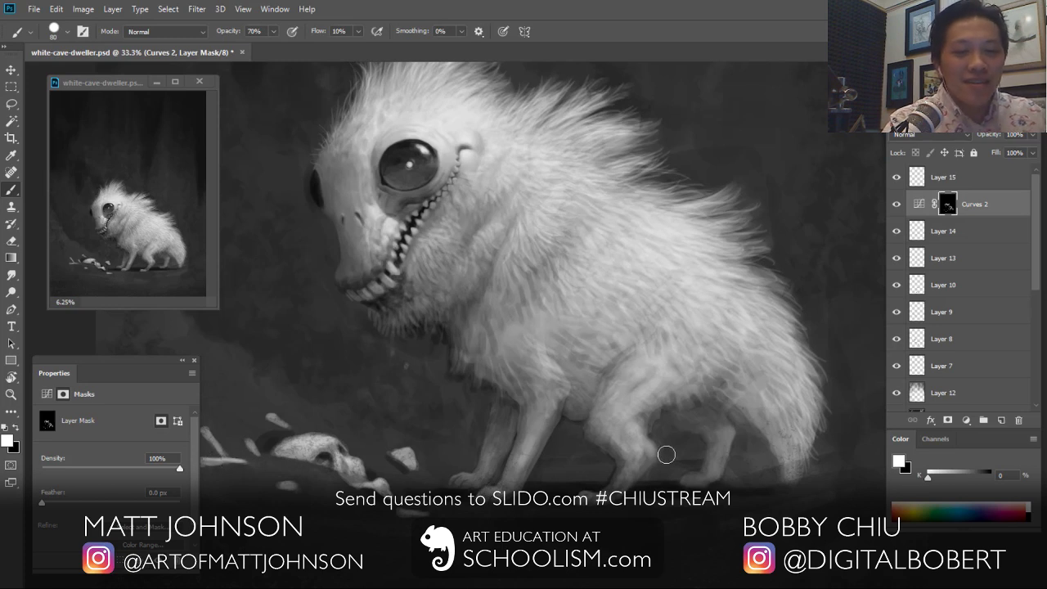
{"action": "left_click_drag", "start_coordinate": [526, 387], "coordinate": [596, 396]}
Step: On Layer 15, rework the chest, belly and hind leg edges with sampled 29% brightness grey, using a size 45 brush at 100% opacity
{"action": "left_click", "coordinate": [940, 177]}
{"action": "left_click", "coordinate": [896, 177]}
{"action": "left_click", "coordinate": [896, 177]}
{"action": "left_click", "coordinate": [526, 345], "text": "alt"}
{"action": "left_click", "coordinate": [896, 179]}
{"action": "left_click", "coordinate": [897, 179]}
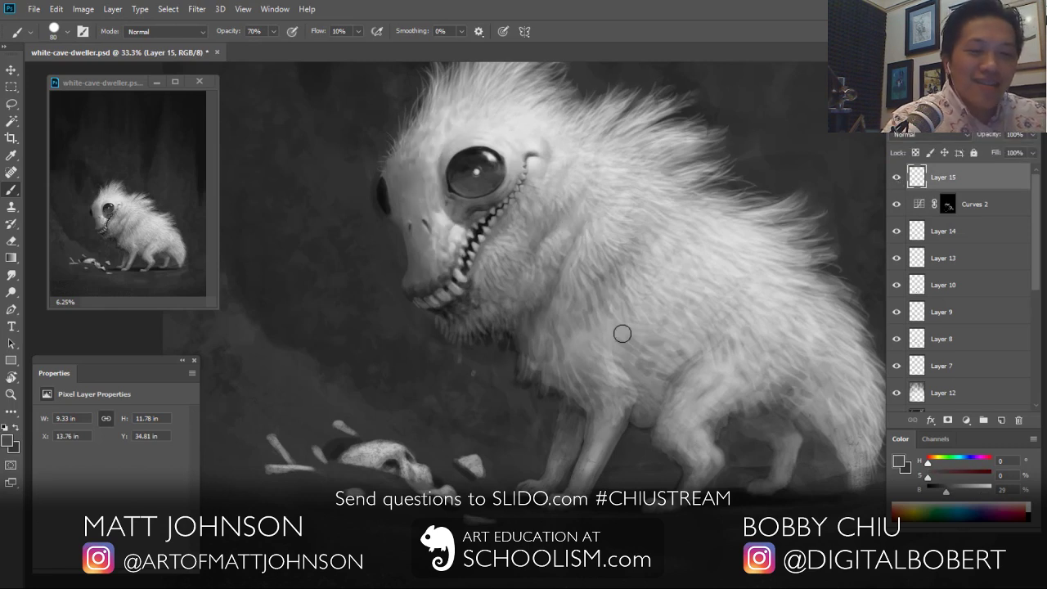
{"action": "key", "text": "0"}
{"action": "key", "text": "bracketleft"}
{"action": "key", "text": "bracketleft"}
{"action": "key", "text": "bracketleft"}
{"action": "key", "text": "bracketleft"}
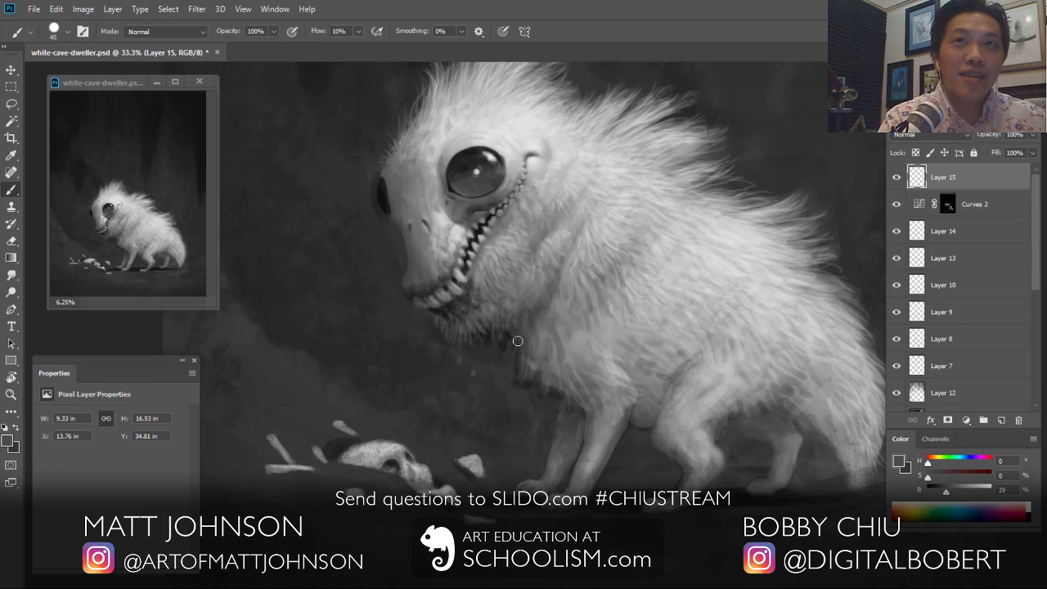
{"action": "mouse_move", "coordinate": [515, 369]}
{"action": "left_mouse_down"}
{"action": "mouse_move", "coordinate": [522, 386]}
{"action": "mouse_move", "coordinate": [542, 389]}
{"action": "left_mouse_up"}
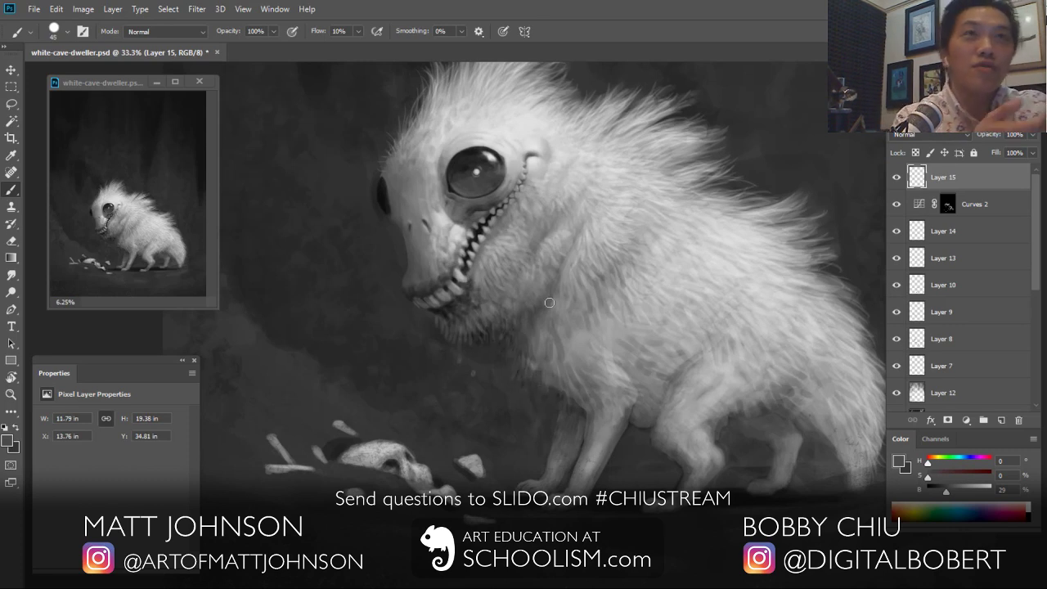
{"action": "left_click_drag", "start_coordinate": [648, 420], "coordinate": [633, 425]}
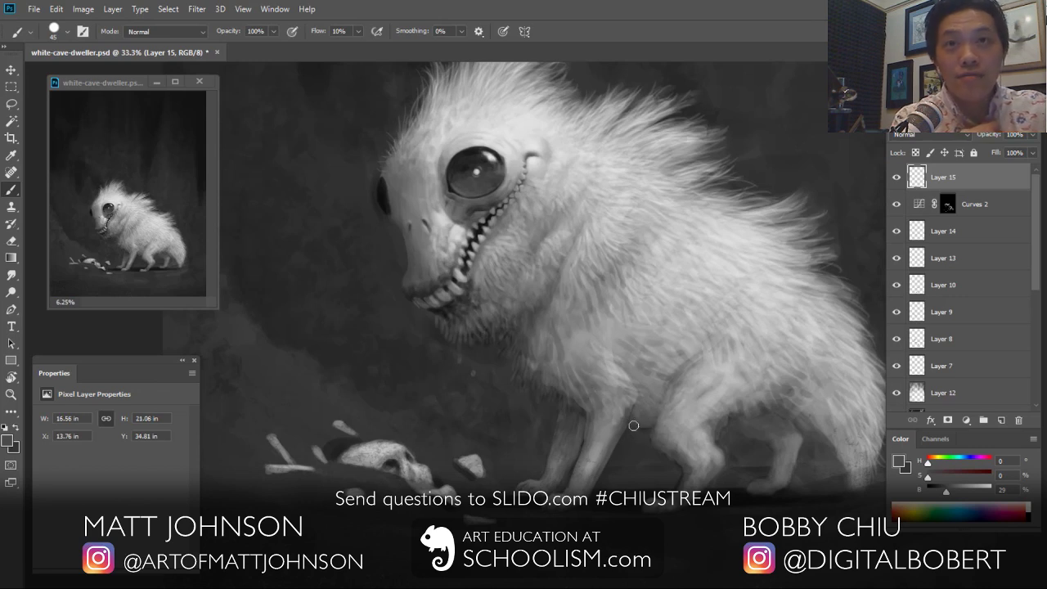
{"action": "left_click_drag", "start_coordinate": [682, 479], "coordinate": [677, 492]}
Step: Shade the skull and bones with sampled 20% brightness grey, using a size 80 brush at 45% opacity and 20% flow
{"action": "left_click", "coordinate": [680, 475], "text": "alt"}
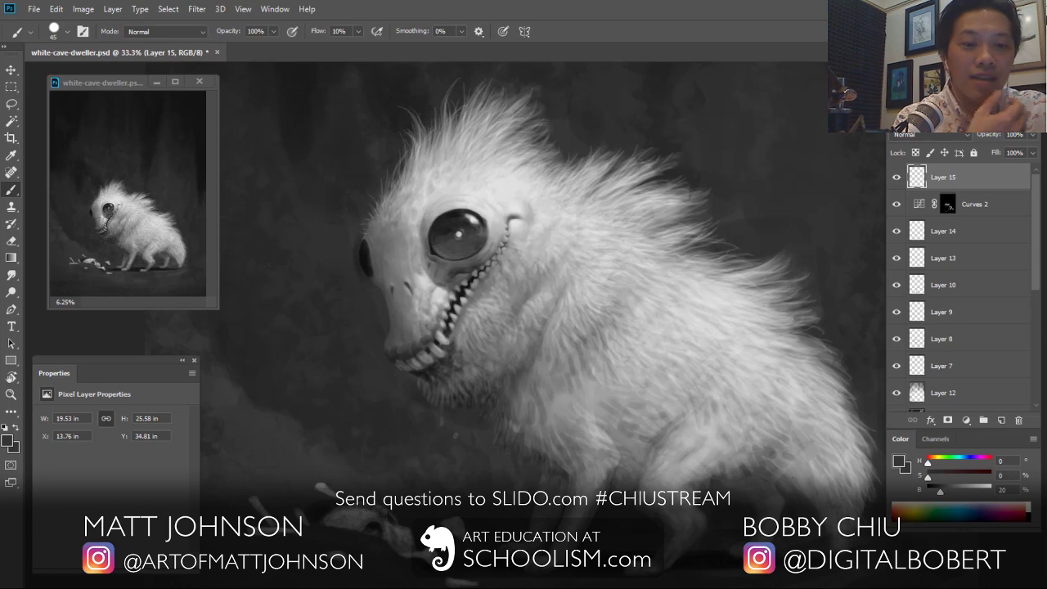
{"action": "left_click_drag", "start_coordinate": [367, 508], "coordinate": [409, 546]}
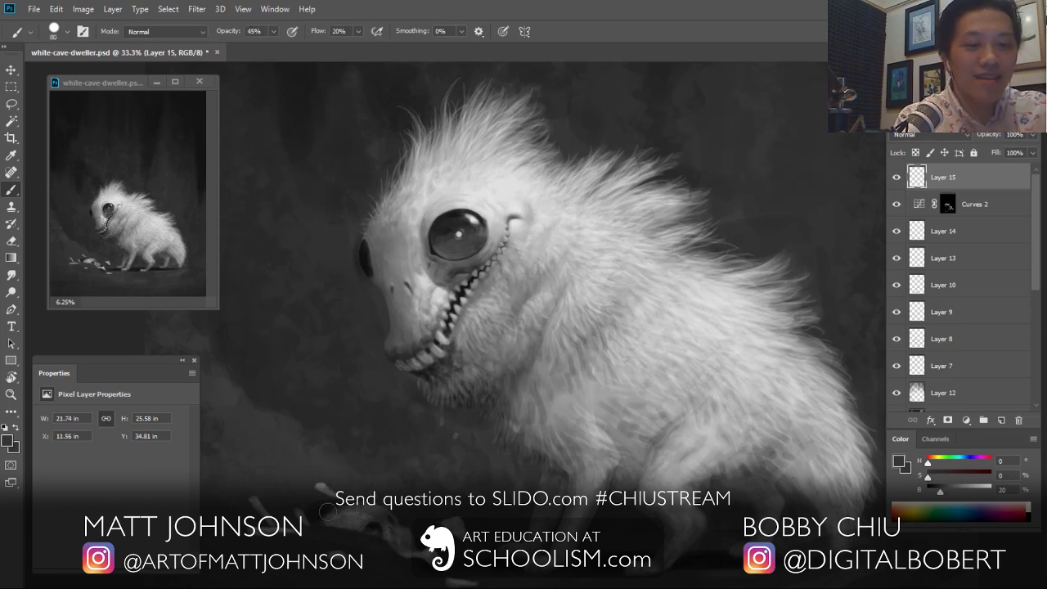
{"action": "left_click_drag", "start_coordinate": [325, 517], "coordinate": [350, 516]}
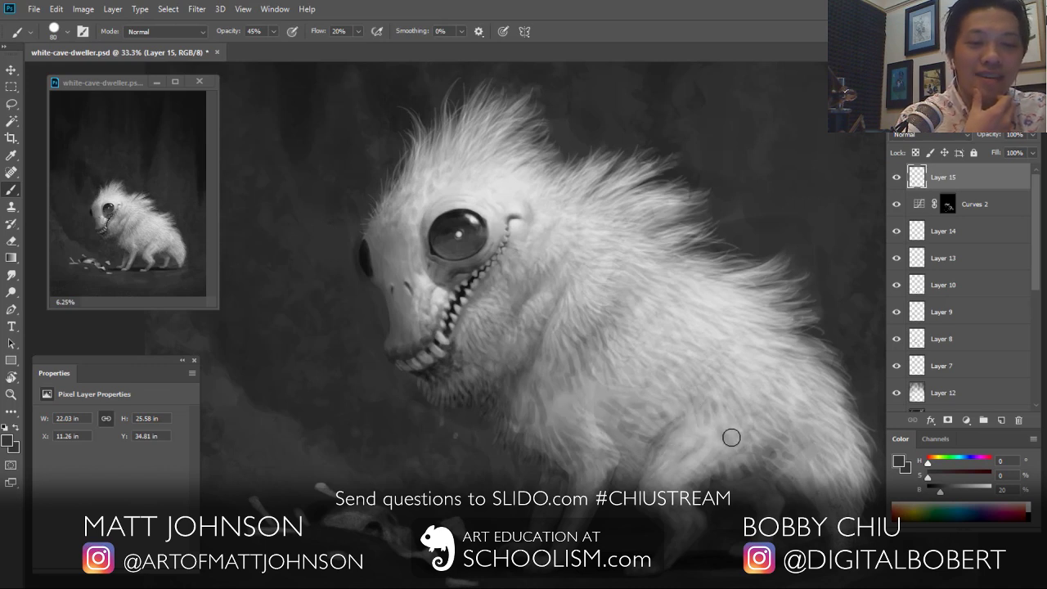
Step: Darken around the near eye on Layer 15 with sampled 13% brightness grey at 10% flow, and compare the layer on and off
{"action": "key", "text": "shift+1"}
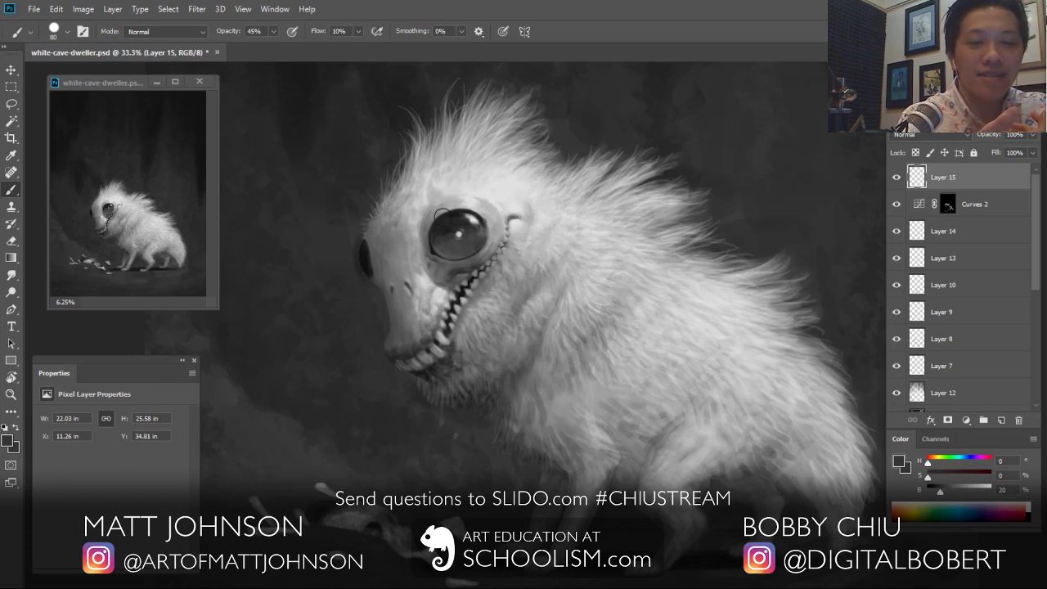
{"action": "left_click", "coordinate": [427, 231], "text": "alt"}
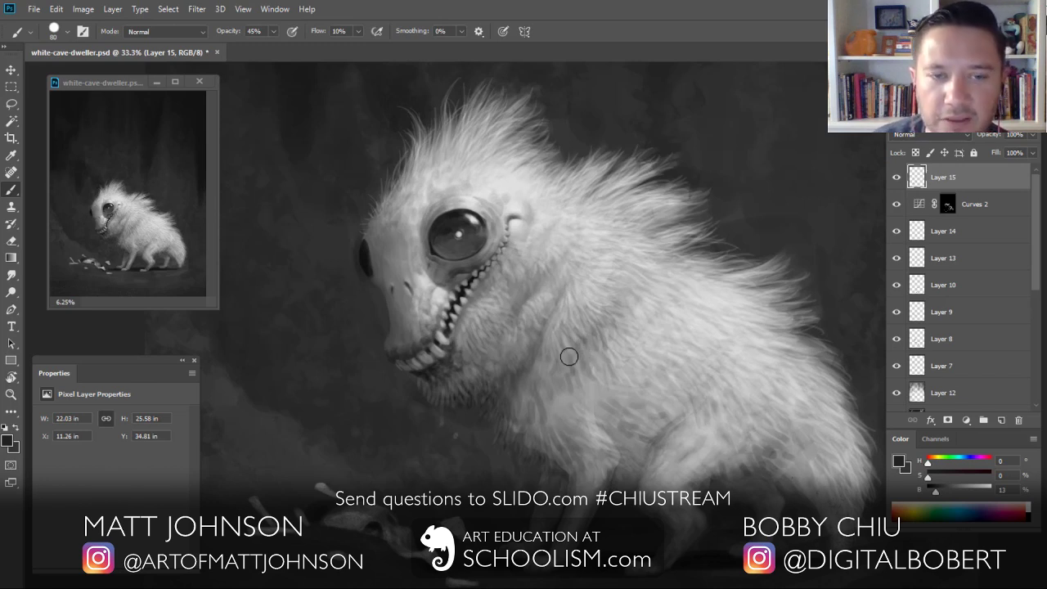
{"action": "left_click", "coordinate": [897, 178]}
{"action": "left_click", "coordinate": [897, 178]}
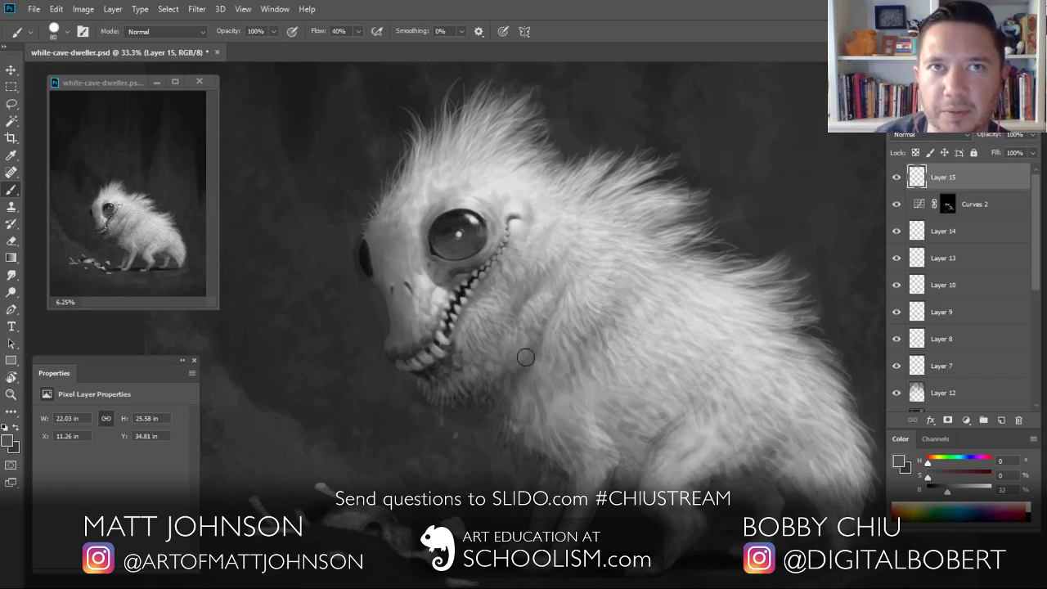
Step: Shade the face near the eye and mouth with sampled 10% brightness grey, lowering the brush opacity to 45%
{"action": "key", "text": "x"}
{"action": "left_click", "coordinate": [463, 294], "text": "alt"}
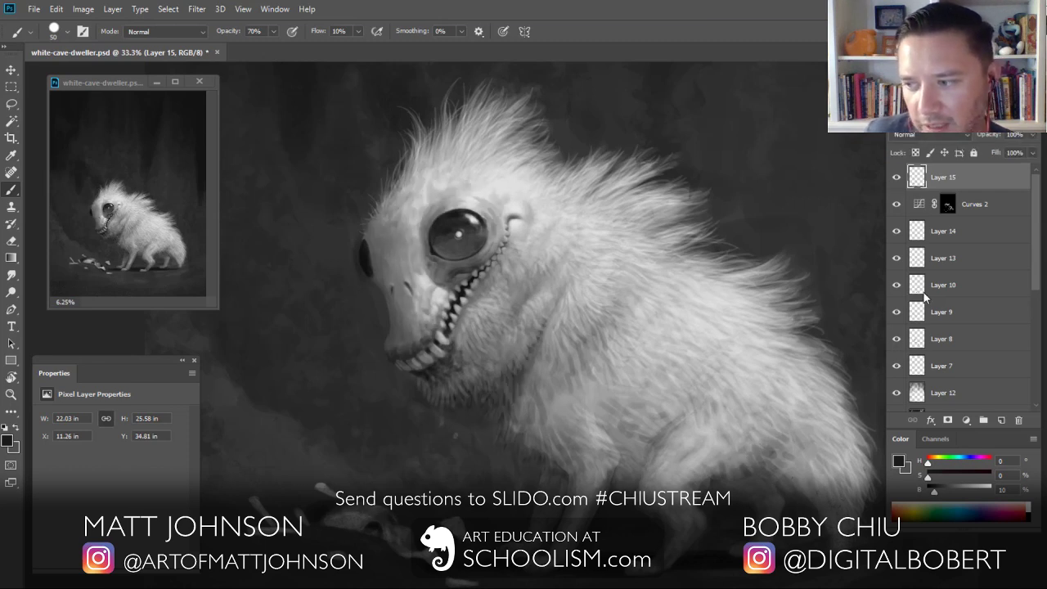
{"action": "key", "text": "4"}
{"action": "key", "text": "5"}
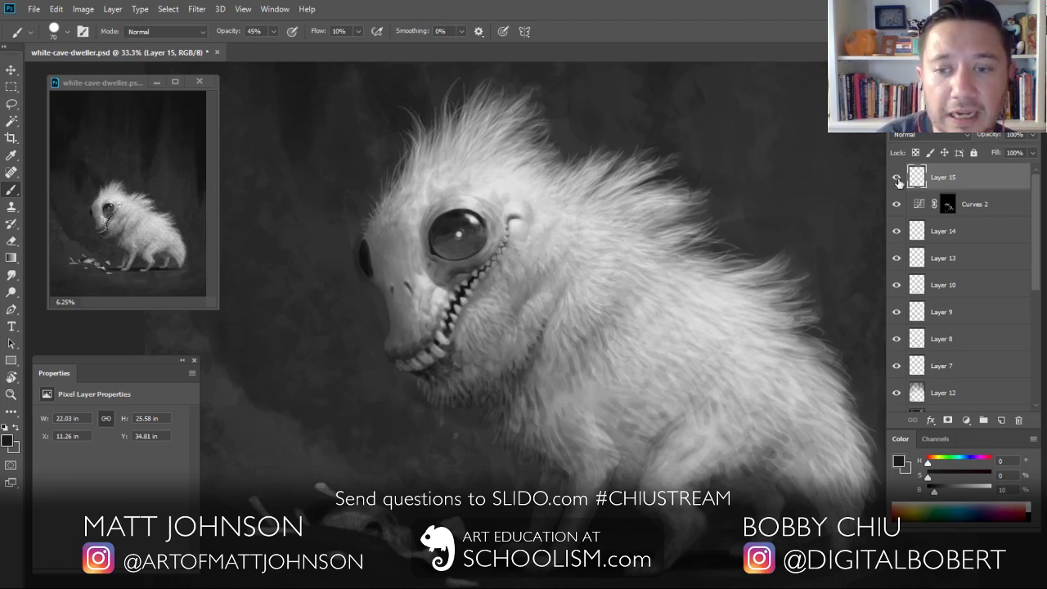
Step: Refine the nostril and the cheek between eye and teeth with sampled 81% and 59% brightness greys and a dark mouth tone
{"action": "left_click", "coordinate": [431, 274], "text": "alt"}
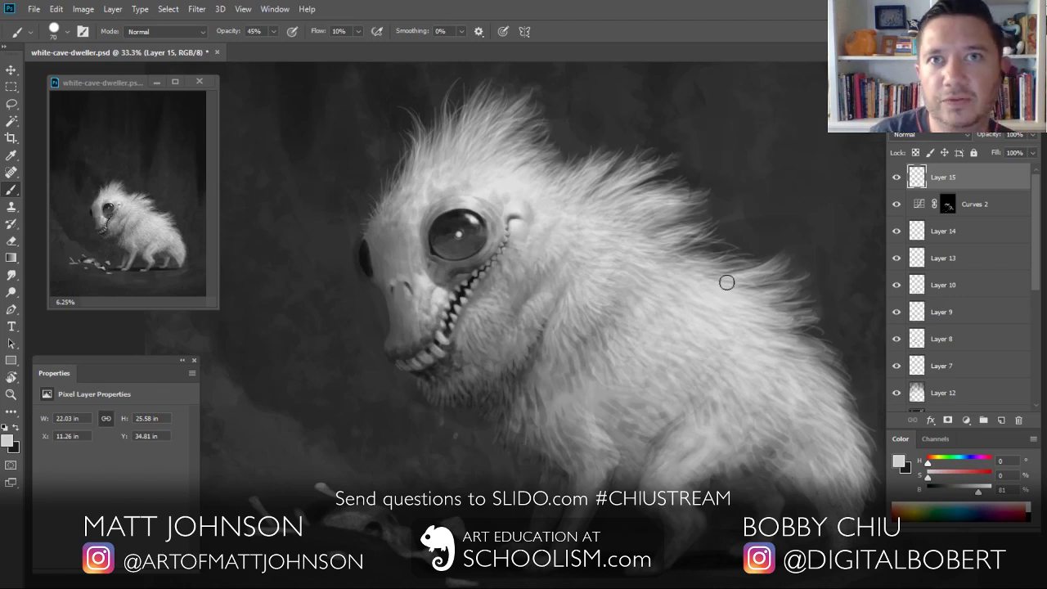
{"action": "key", "text": "e"}
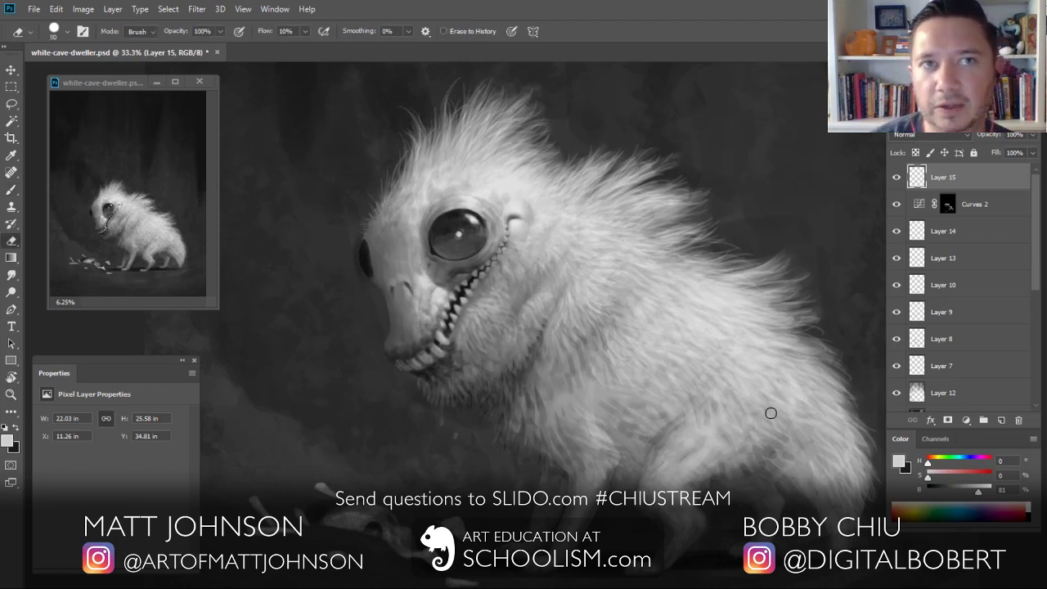
{"action": "key", "text": "b"}
{"action": "left_click", "coordinate": [475, 262], "text": "alt"}
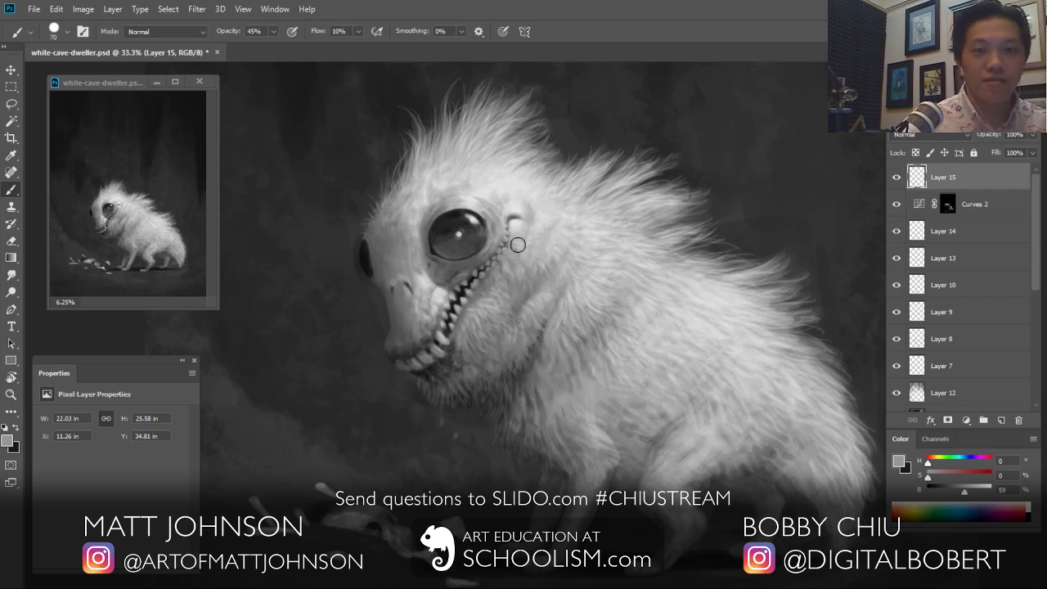
{"action": "left_click", "coordinate": [464, 289], "text": "alt"}
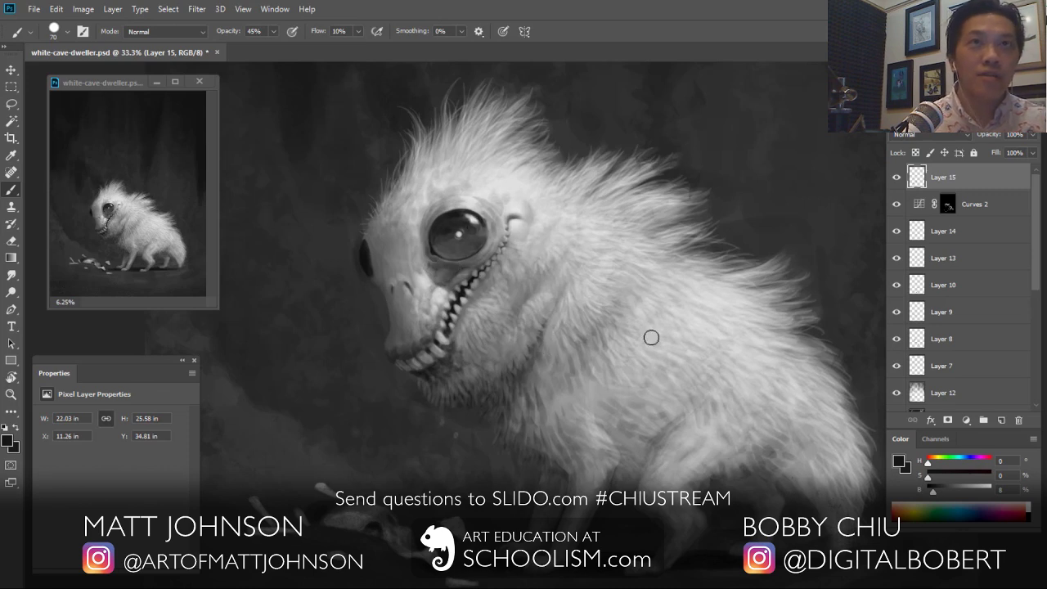
Step: Compare the whole creature with and without Layer 15
{"action": "key", "text": "ctrl+minus"}
{"action": "key", "text": "ctrl+minus"}
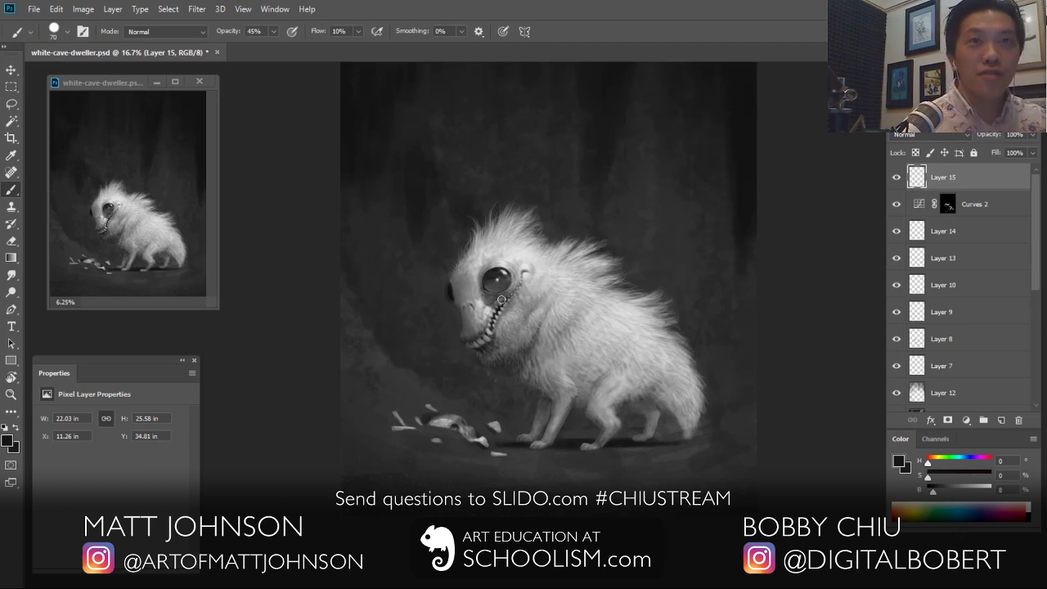
{"action": "left_click", "coordinate": [896, 178]}
{"action": "left_click", "coordinate": [896, 179]}
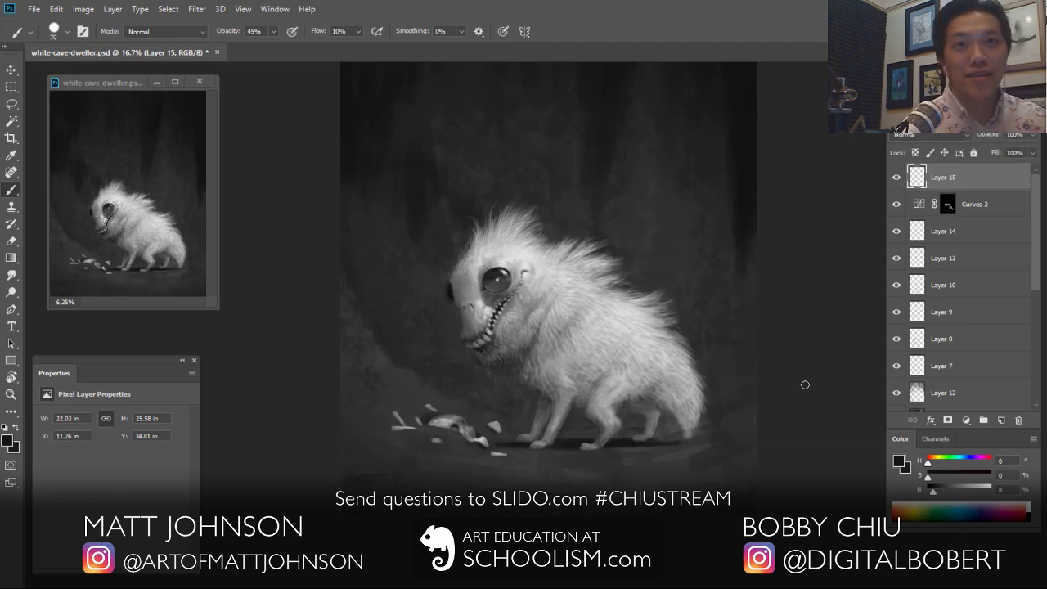
{"action": "key", "text": "ctrl+plus"}
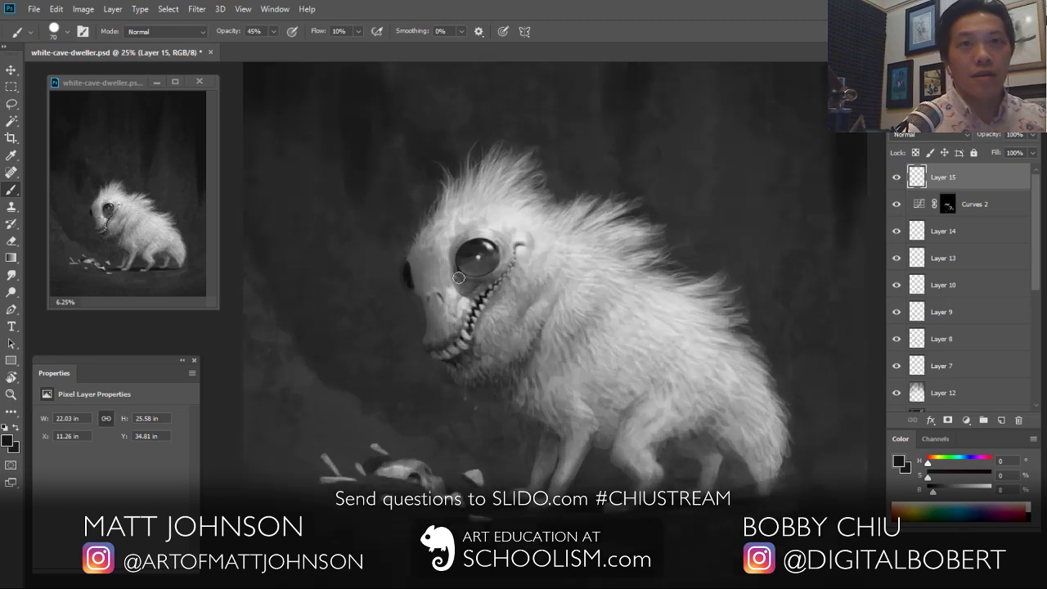
{"action": "left_click", "coordinate": [896, 178]}
{"action": "left_click", "coordinate": [897, 177]}
{"action": "mouse_move", "coordinate": [1032, 134]}
{"action": "left_mouse_down"}
{"action": "mouse_move", "coordinate": [1008, 152]}
{"action": "mouse_move", "coordinate": [1037, 160]}
{"action": "left_mouse_up"}
Step: Soften the Layer 15 paint with the size 80 eraser at 50% opacity
{"action": "key", "text": "e"}
{"action": "key", "text": "5"}
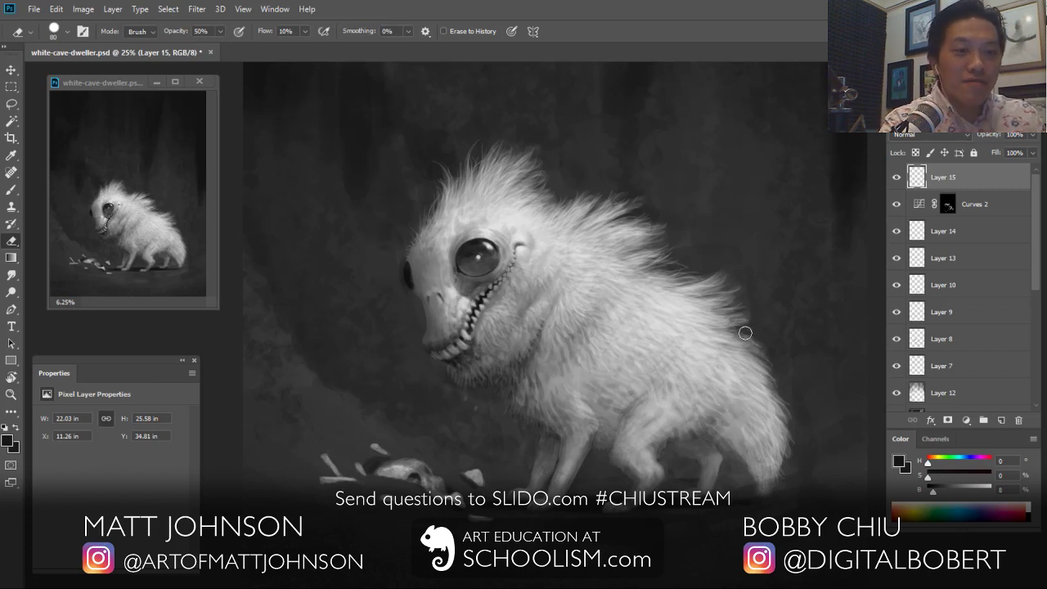
{"action": "key", "text": "b"}
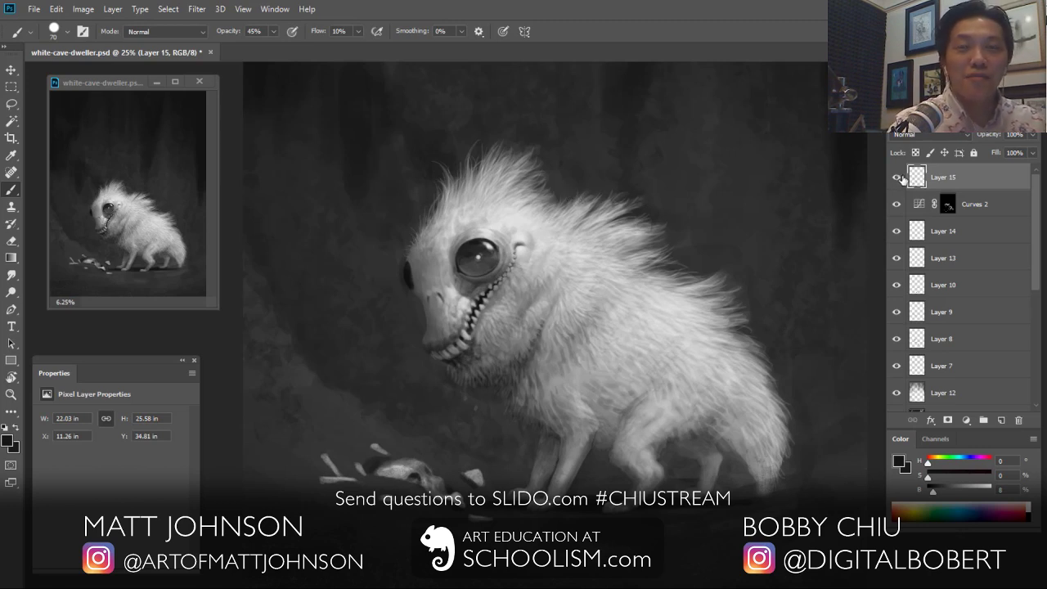
Step: Paint a soft reflection over the near eye with sampled 88% brightness grey, and tone it down with the 50% opacity eraser
{"action": "left_click", "coordinate": [532, 226], "text": "alt"}
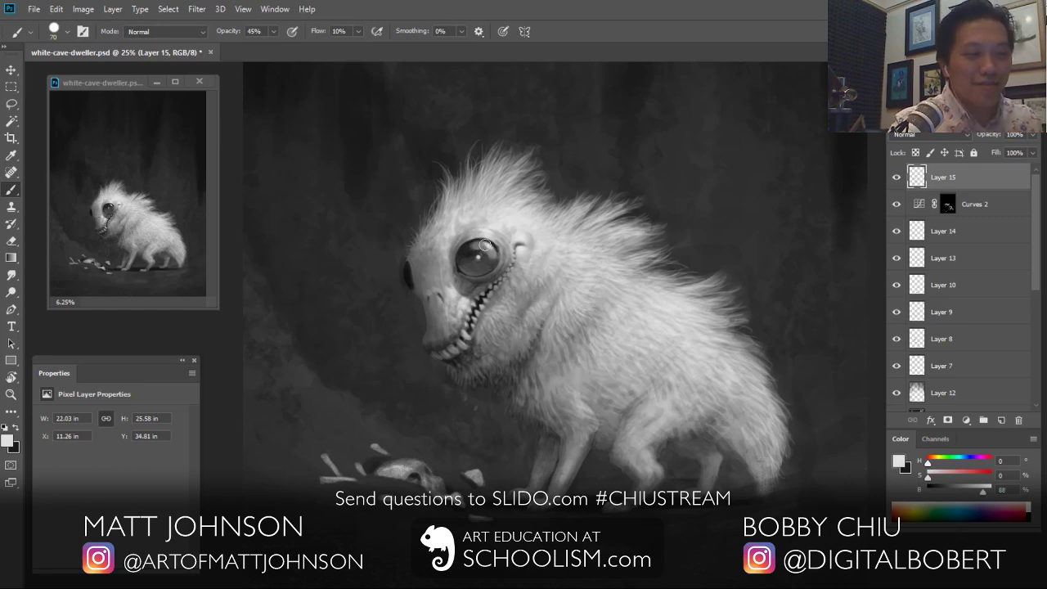
{"action": "left_click_drag", "start_coordinate": [491, 256], "coordinate": [469, 253]}
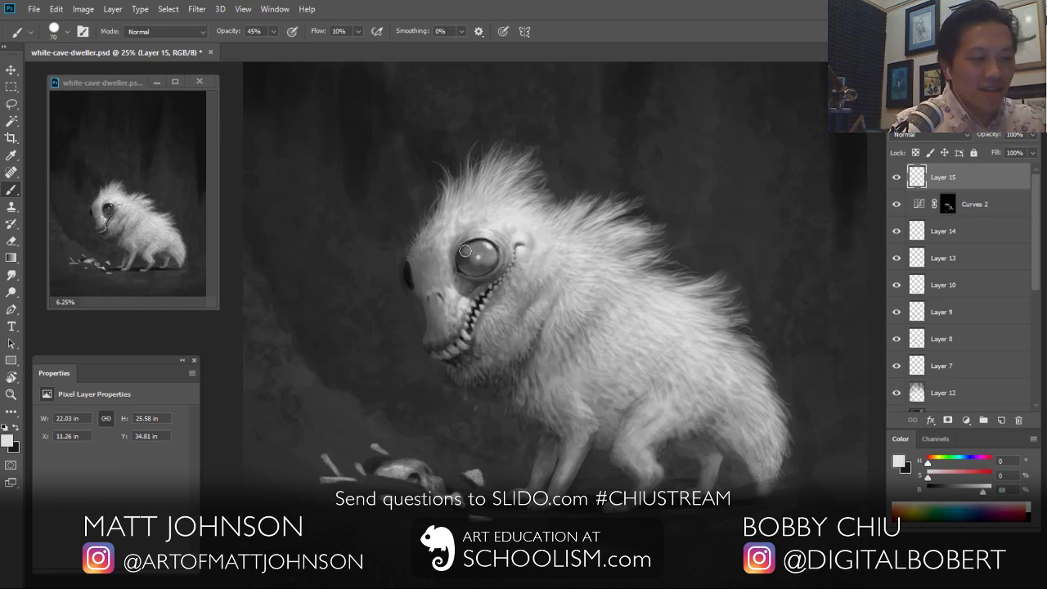
{"action": "key", "text": "e"}
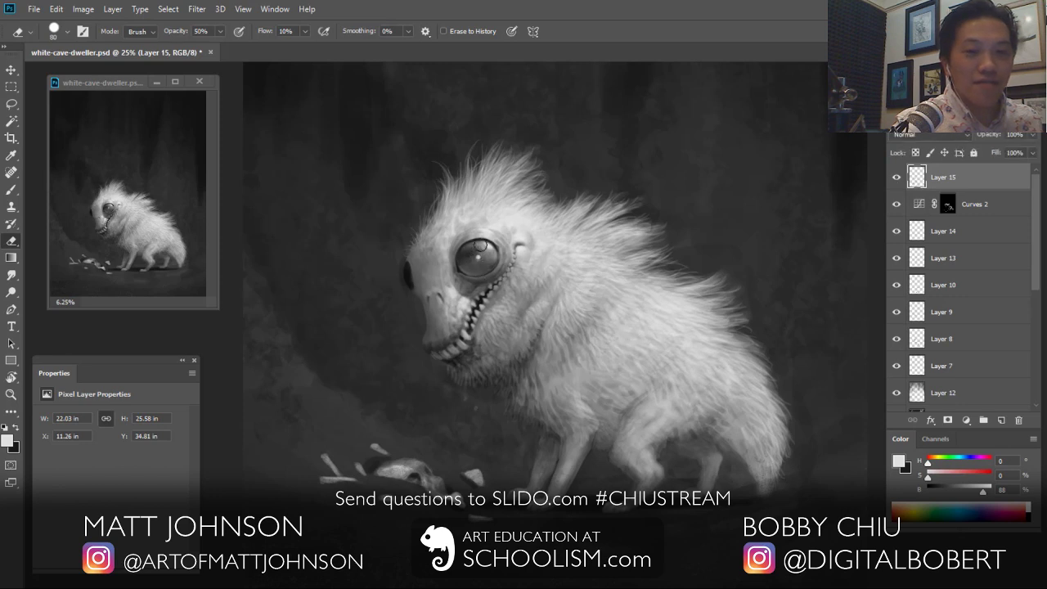
{"action": "key", "text": "b"}
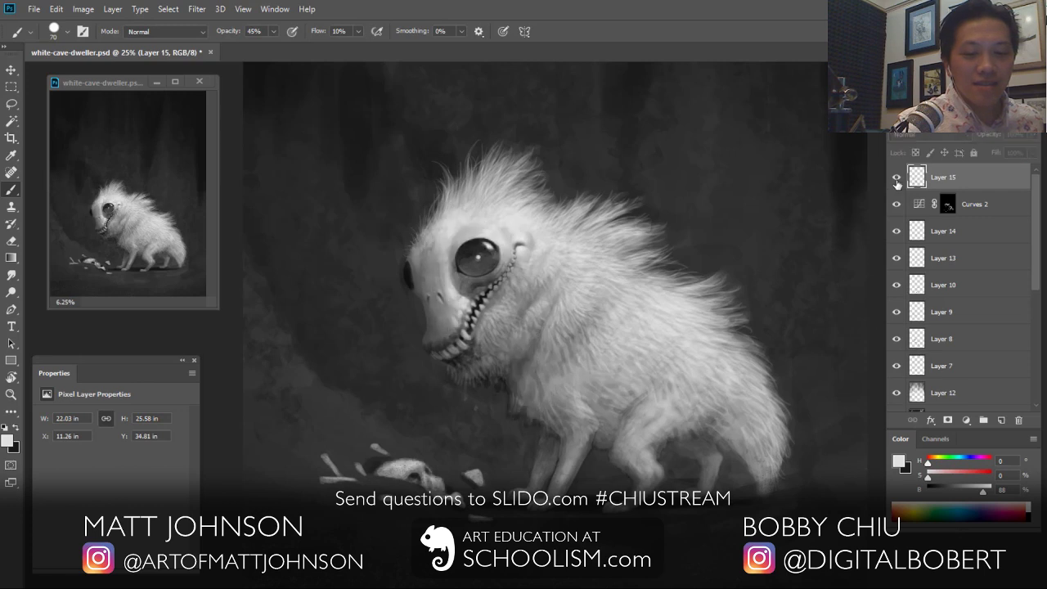
{"action": "key", "text": "e"}
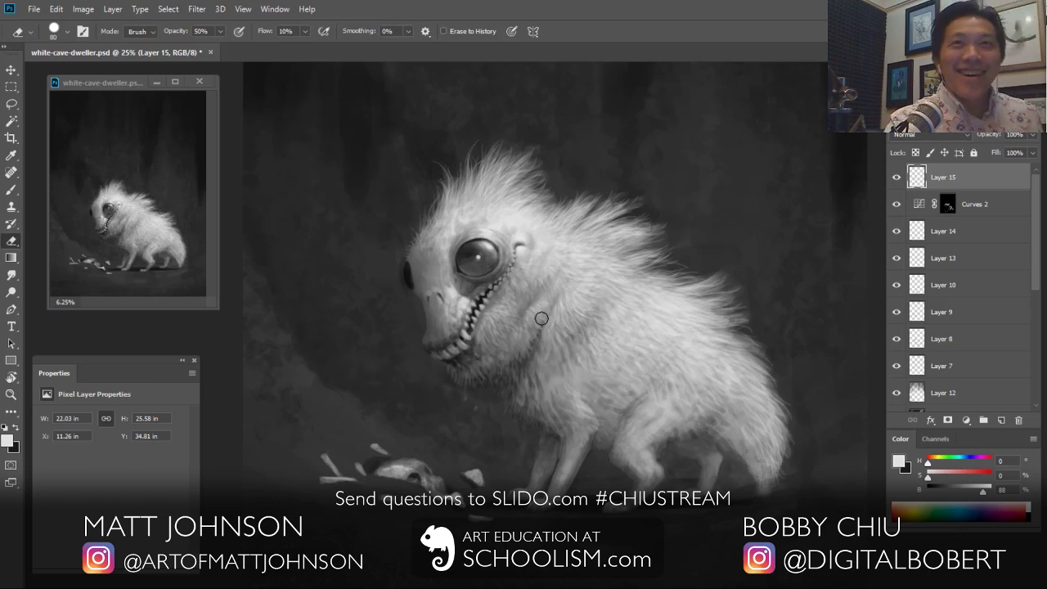
Step: Refine the teeth and gaps with sampled 26%, 15% and 67% brightness greys, using a size 30 brush and raising opacity to 100%
{"action": "key", "text": "ctrl+plus"}
{"action": "key", "text": "b"}
{"action": "left_click", "coordinate": [456, 333], "text": "alt"}
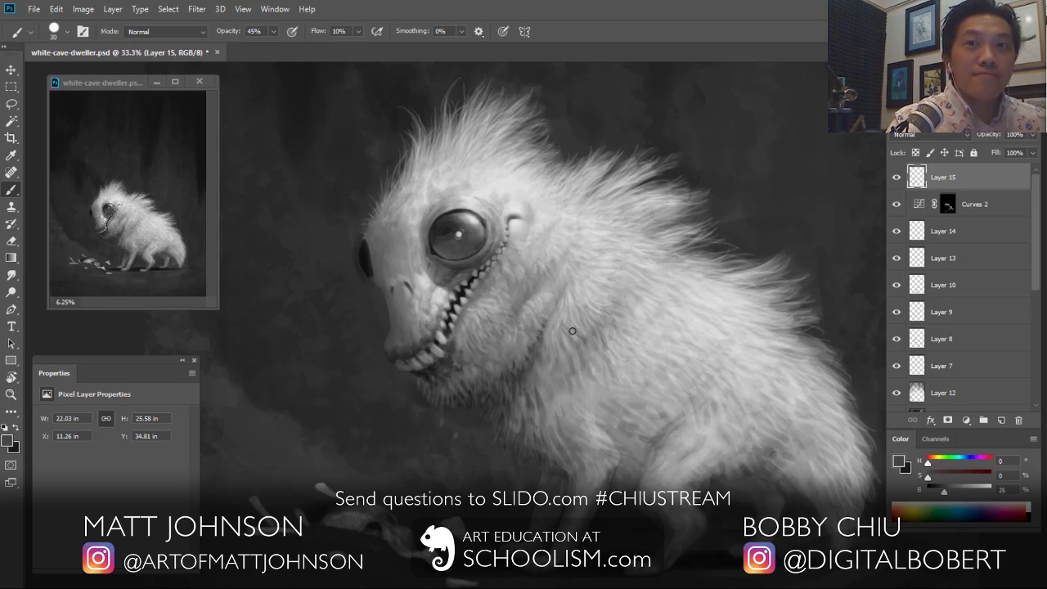
{"action": "left_click", "coordinate": [451, 326], "text": "alt"}
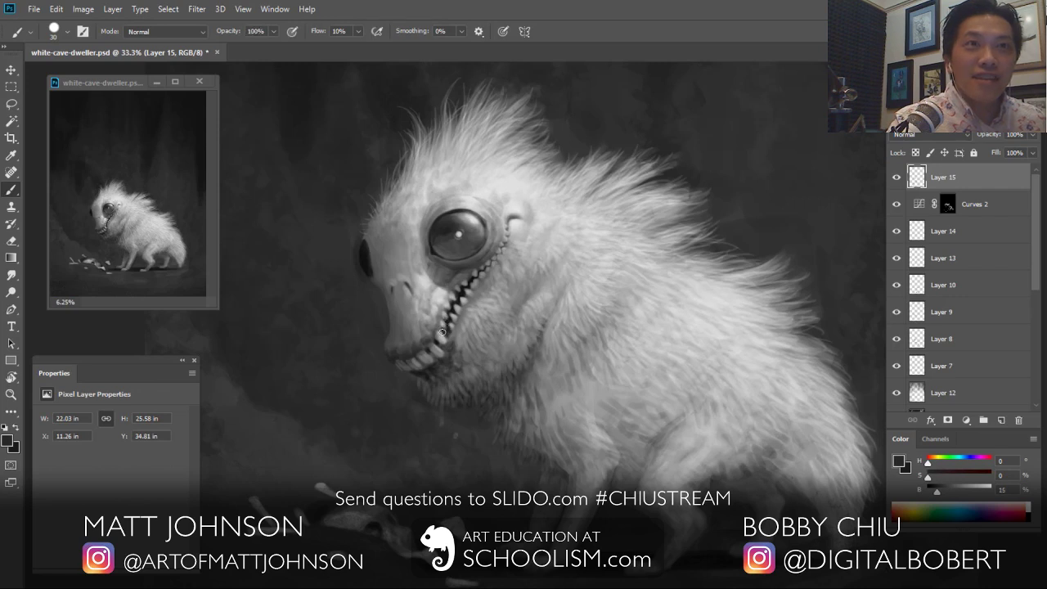
{"action": "left_click", "coordinate": [442, 325], "text": "alt"}
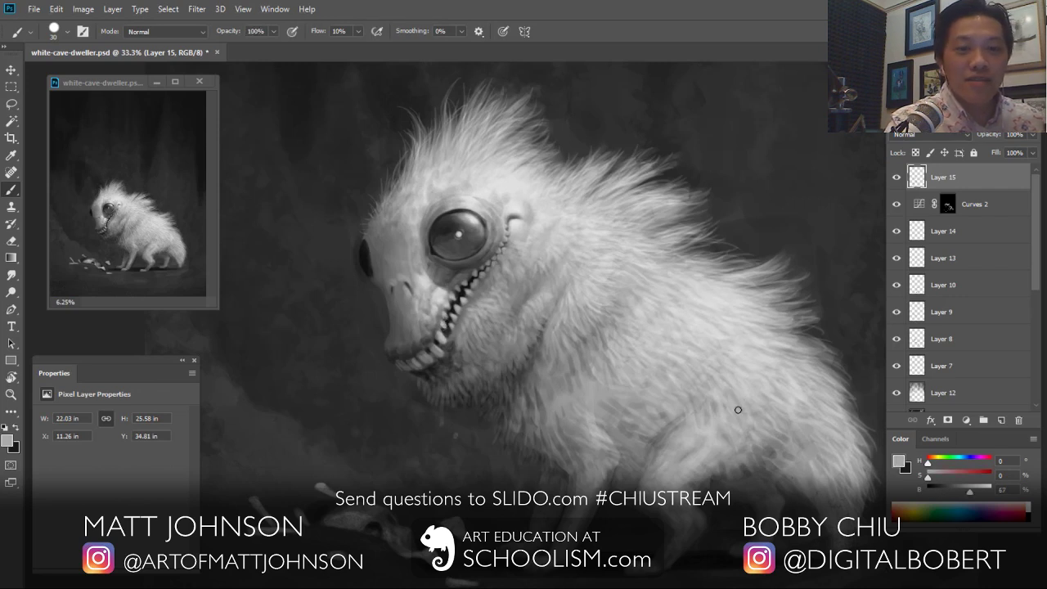
Step: Add a new layer directly above Layer 12, beneath the creature's fur layers
{"action": "left_click_drag", "start_coordinate": [1037, 214], "coordinate": [1036, 236]}
{"action": "left_click", "coordinate": [946, 227], "text": "alt"}
{"action": "left_click", "coordinate": [945, 229], "text": "alt"}
{"action": "left_click", "coordinate": [896, 197]}
{"action": "left_click", "coordinate": [896, 197]}
{"action": "left_click", "coordinate": [944, 198]}
{"action": "left_click", "coordinate": [944, 301]}
{"action": "left_click", "coordinate": [1001, 420]}
Step: Choose the jagged size 775 texture brush, and try a light grey stroke on the cave wall before undoing it
{"action": "key", "text": "ctrl+minus"}
{"action": "key", "text": "ctrl+minus"}
{"action": "left_click_drag", "start_coordinate": [394, 417], "coordinate": [397, 488]}
{"action": "right_click", "coordinate": [180, 229]}
{"action": "scroll", "coordinate": [192, 391], "scroll_direction": "down", "scroll_amount": 5}
{"action": "left_click_drag", "start_coordinate": [192, 386], "coordinate": [194, 372]}
{"action": "left_click", "coordinate": [136, 288]}
{"action": "left_click_drag", "start_coordinate": [308, 370], "coordinate": [470, 481]}
{"action": "key", "text": "ctrl+z"}
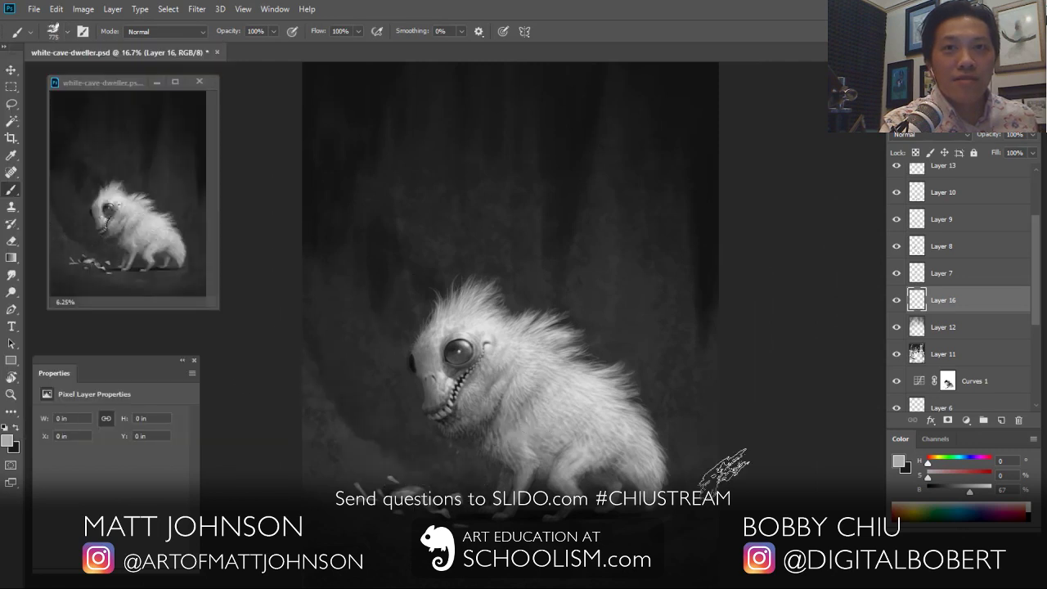
Step: Paint rough dark texture in 10% brightness grey on the cave wall facing the creature, and compare the layer on and off
{"action": "key", "text": "x"}
{"action": "left_click_drag", "start_coordinate": [308, 274], "coordinate": [379, 425]}
{"action": "left_click", "coordinate": [896, 300]}
{"action": "left_click", "coordinate": [896, 300]}
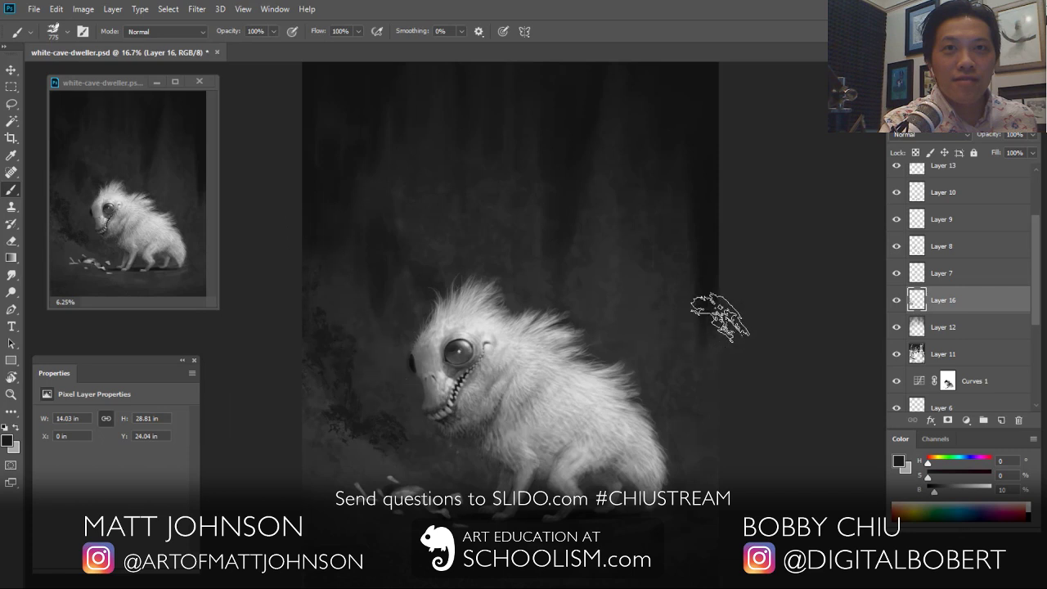
Step: Paint dark textured strokes across the cave background around the creature on Layer 16 with the 775 px brush
{"action": "mouse_move", "coordinate": [326, 224]}
{"action": "left_mouse_down"}
{"action": "mouse_move", "coordinate": [333, 371]}
{"action": "mouse_move", "coordinate": [511, 519]}
{"action": "left_mouse_up"}
{"action": "left_click_drag", "start_coordinate": [391, 145], "coordinate": [362, 234]}
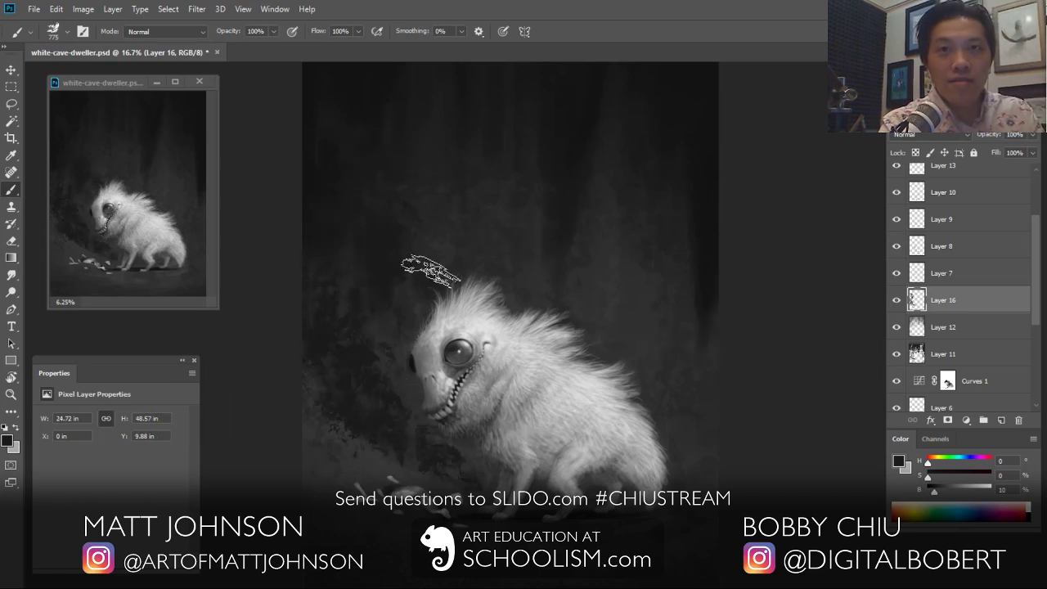
{"action": "mouse_move", "coordinate": [572, 344]}
{"action": "left_mouse_down"}
{"action": "mouse_move", "coordinate": [663, 283]}
{"action": "mouse_move", "coordinate": [659, 441]}
{"action": "left_mouse_up"}
{"action": "left_click_drag", "start_coordinate": [708, 401], "coordinate": [690, 441]}
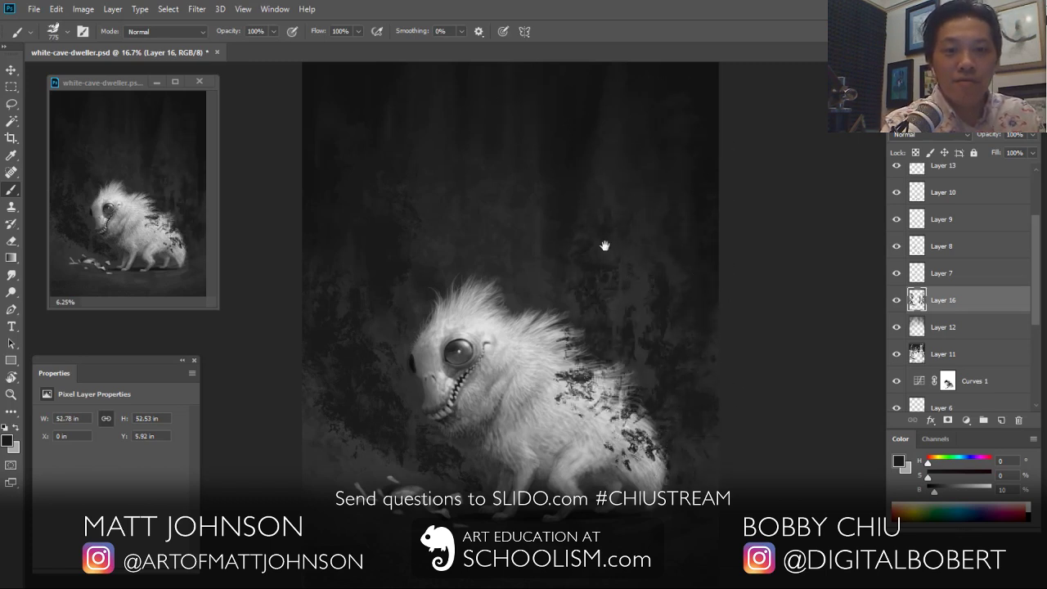
{"action": "left_click_drag", "start_coordinate": [598, 224], "coordinate": [618, 304]}
{"action": "left_click_drag", "start_coordinate": [481, 259], "coordinate": [489, 300]}
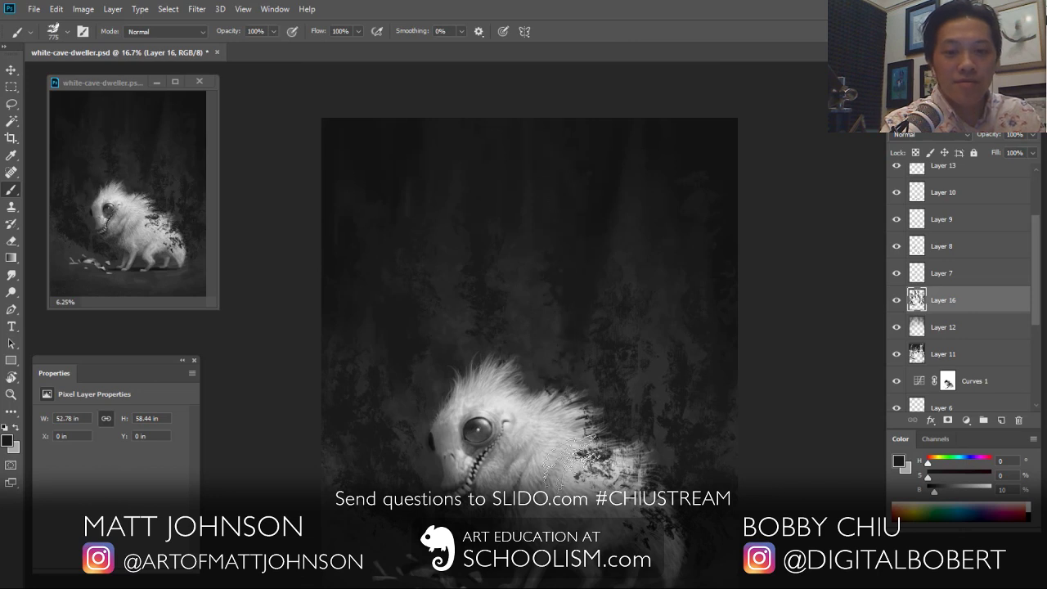
{"action": "left_click_drag", "start_coordinate": [429, 404], "coordinate": [446, 446]}
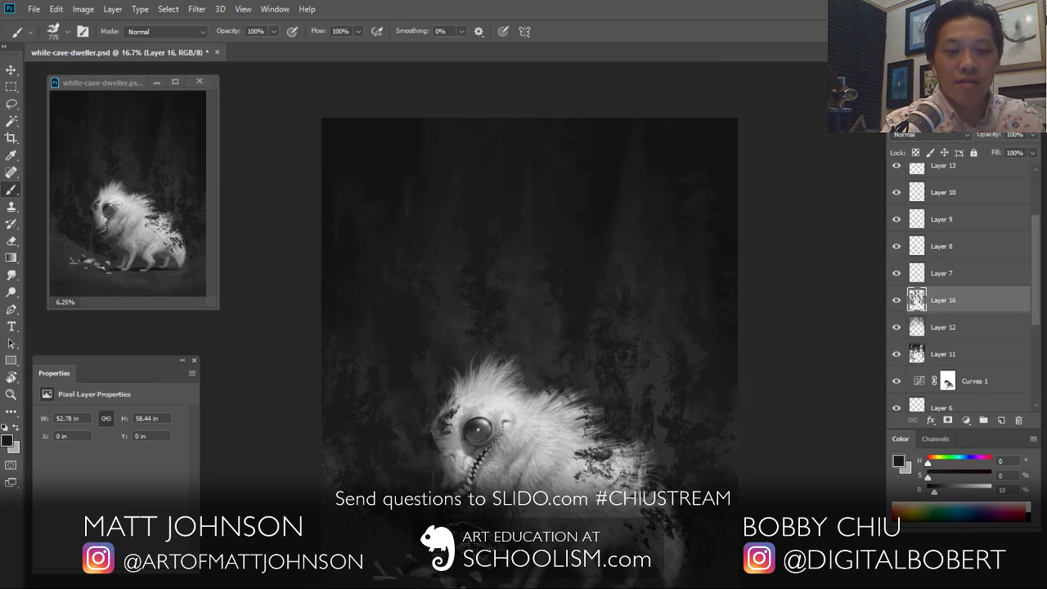
Step: Erase the dark texture overlapping the creature's face and body with a 125 px eraser at 100% opacity
{"action": "key", "text": "e"}
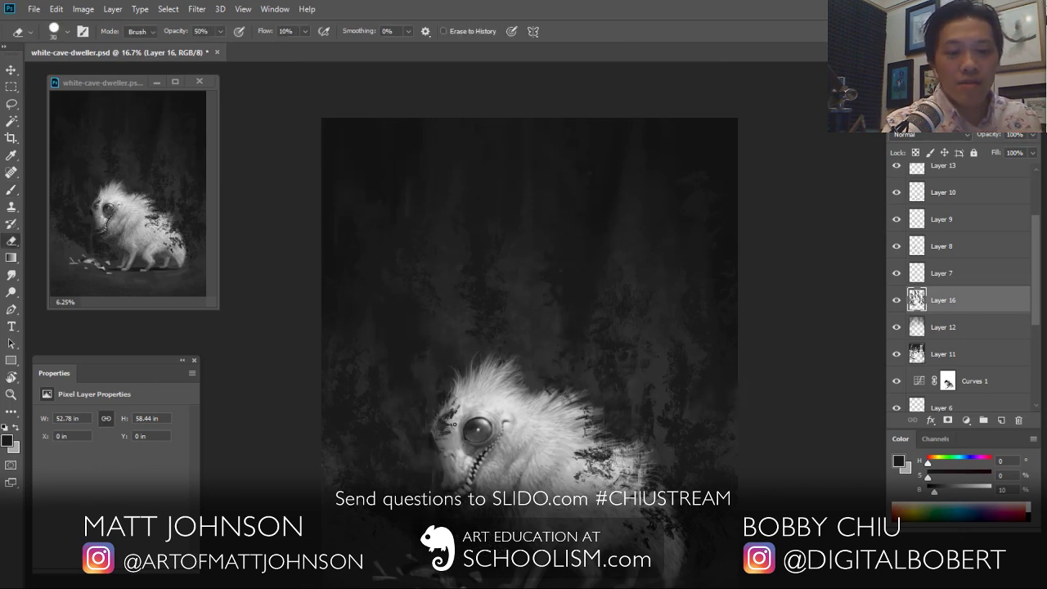
{"action": "key", "text": "0"}
{"action": "key", "text": "]"}
{"action": "key", "text": "]"}
{"action": "key", "text": "]"}
{"action": "key", "text": "]"}
{"action": "key", "text": "]"}
{"action": "key", "text": "]"}
{"action": "key", "text": "]"}
{"action": "key", "text": "]"}
{"action": "mouse_move", "coordinate": [451, 429]}
{"action": "left_mouse_down"}
{"action": "mouse_move", "coordinate": [453, 402]}
{"action": "mouse_move", "coordinate": [439, 445]}
{"action": "mouse_move", "coordinate": [442, 434]}
{"action": "mouse_move", "coordinate": [454, 479]}
{"action": "left_mouse_up"}
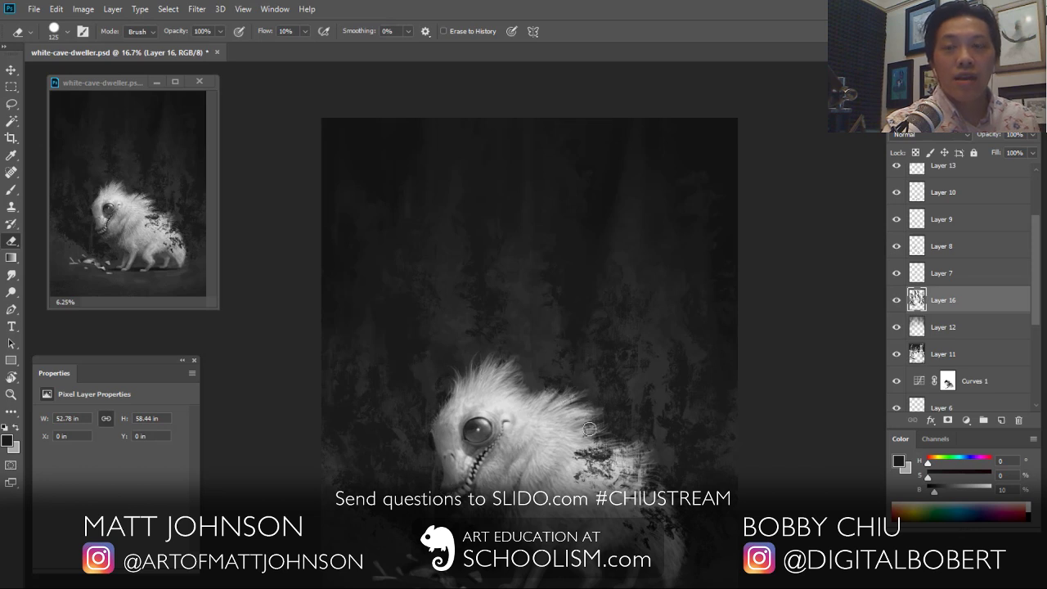
{"action": "mouse_move", "coordinate": [576, 413]}
{"action": "left_mouse_down"}
{"action": "mouse_move", "coordinate": [597, 451]}
{"action": "mouse_move", "coordinate": [581, 466]}
{"action": "mouse_move", "coordinate": [611, 466]}
{"action": "mouse_move", "coordinate": [635, 446]}
{"action": "mouse_move", "coordinate": [625, 467]}
{"action": "mouse_move", "coordinate": [650, 471]}
{"action": "mouse_move", "coordinate": [643, 484]}
{"action": "mouse_move", "coordinate": [655, 486]}
{"action": "mouse_move", "coordinate": [678, 542]}
{"action": "mouse_move", "coordinate": [661, 511]}
{"action": "mouse_move", "coordinate": [608, 479]}
{"action": "mouse_move", "coordinate": [637, 534]}
{"action": "left_mouse_up"}
{"action": "left_click_drag", "start_coordinate": [676, 463], "coordinate": [683, 333]}
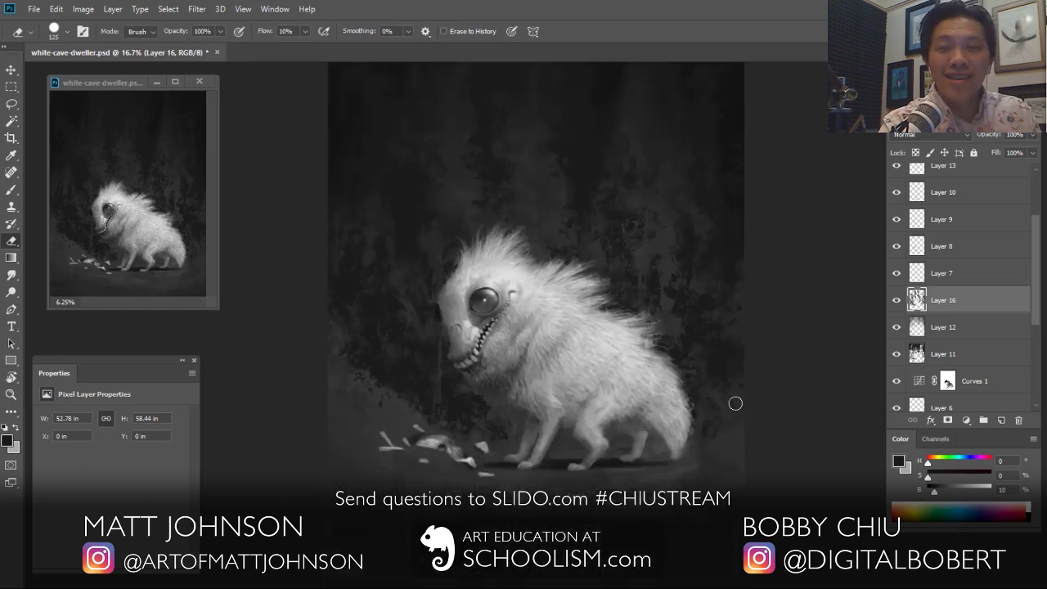
Step: Lasso the sloping mound beside the bones and clear the dark texture inside it on Layer 16
{"action": "key", "text": "l"}
{"action": "mouse_move", "coordinate": [327, 288]}
{"action": "left_mouse_down"}
{"action": "mouse_move", "coordinate": [383, 364]}
{"action": "mouse_move", "coordinate": [508, 490]}
{"action": "mouse_move", "coordinate": [323, 467]}
{"action": "left_mouse_up"}
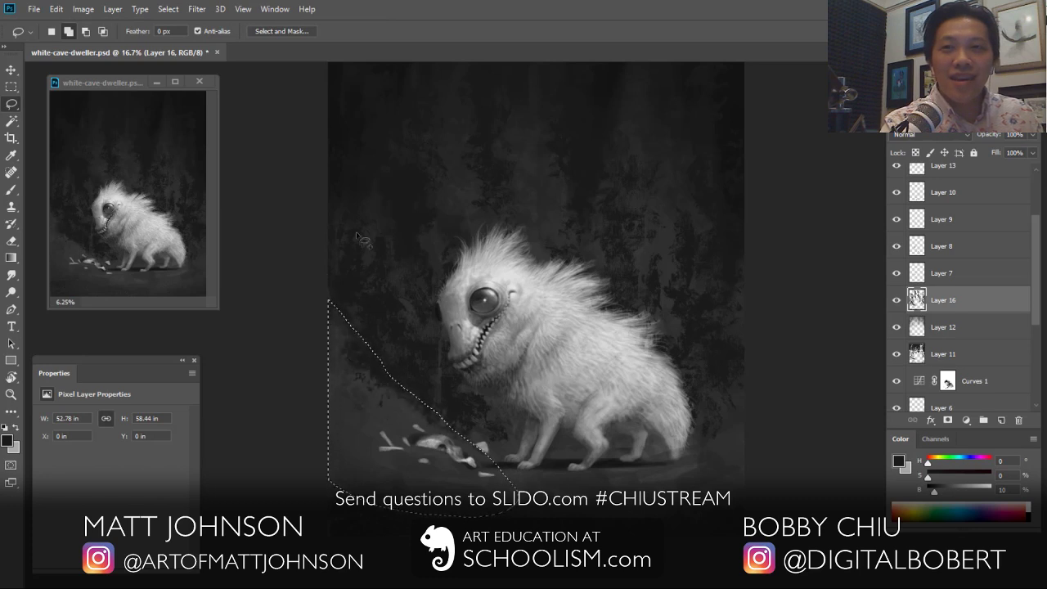
{"action": "left_click_drag", "start_coordinate": [436, 407], "coordinate": [393, 389]}
{"action": "left_click_drag", "start_coordinate": [478, 405], "coordinate": [498, 440]}
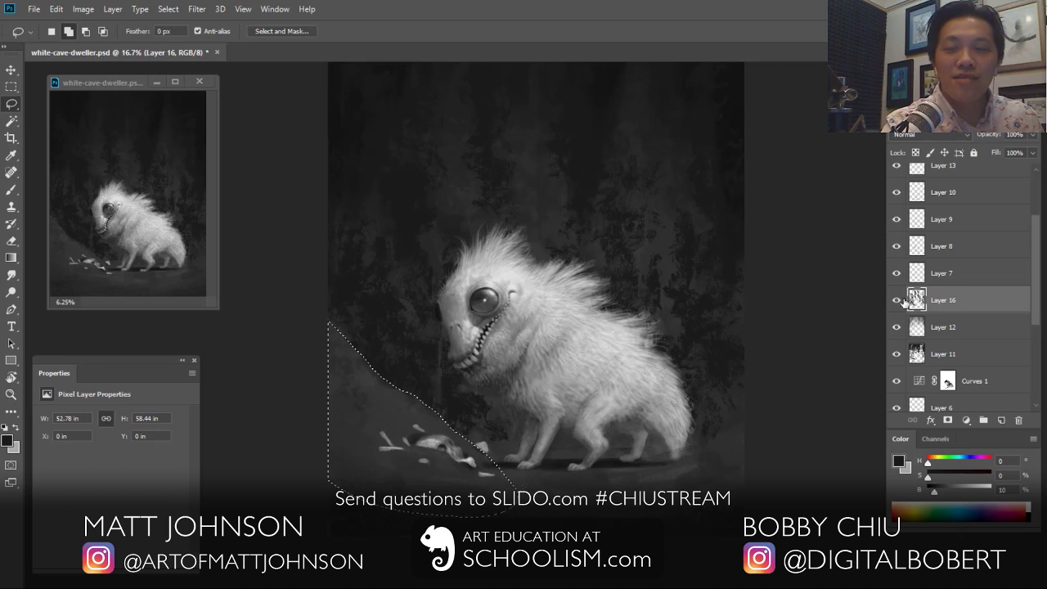
Step: Add a new layer above Layer 16 and paint light gray texture inside the mound selection at 20% brush opacity
{"action": "key", "text": "ctrl+shift+alt+n"}
{"action": "left_click", "coordinate": [8, 191]}
{"action": "key", "text": "x"}
{"action": "left_click_drag", "start_coordinate": [357, 328], "coordinate": [389, 389]}
{"action": "key", "text": "ctrl+z"}
{"action": "key", "text": "2"}
{"action": "mouse_move", "coordinate": [352, 301]}
{"action": "left_mouse_down"}
{"action": "mouse_move", "coordinate": [397, 437]}
{"action": "mouse_move", "coordinate": [479, 497]}
{"action": "left_mouse_up"}
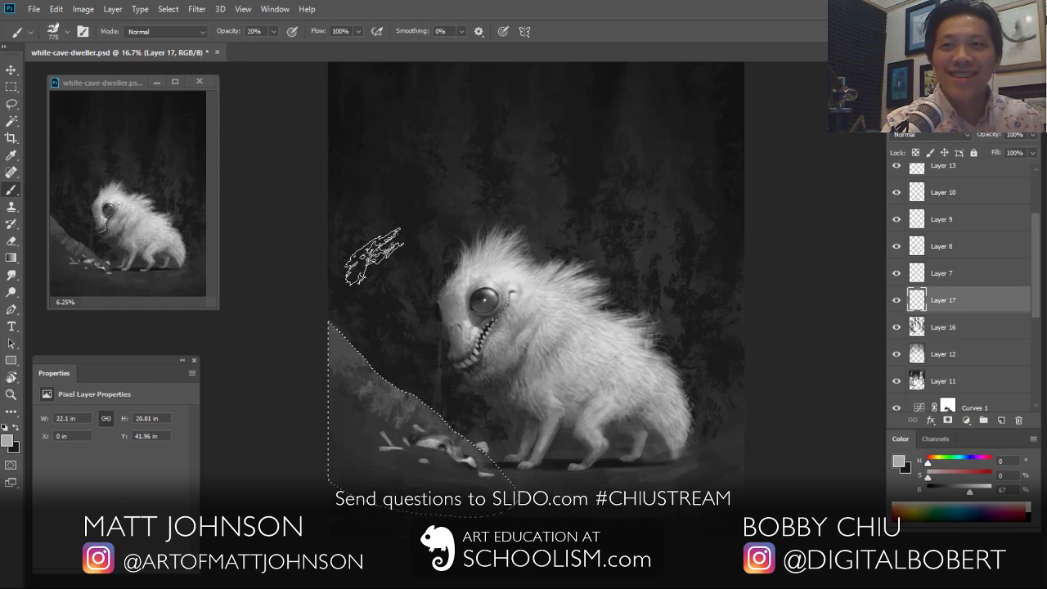
{"action": "mouse_move", "coordinate": [351, 332]}
{"action": "left_mouse_down"}
{"action": "mouse_move", "coordinate": [336, 384]}
{"action": "mouse_move", "coordinate": [394, 468]}
{"action": "left_mouse_up"}
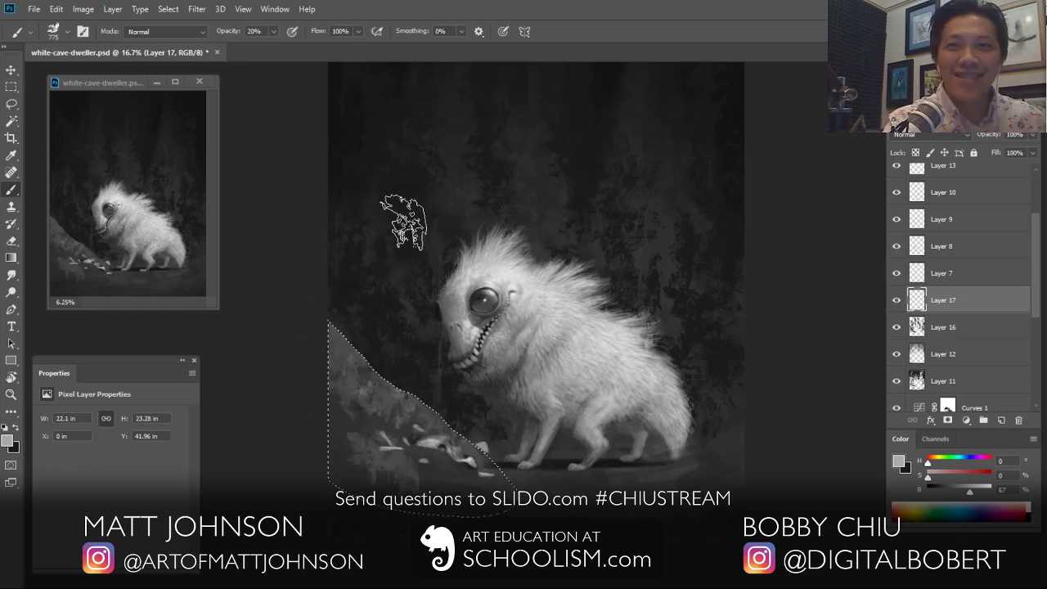
Step: Soften the light texture on the mound around its edge and the bones with a 200 px eraser
{"action": "key", "text": "e"}
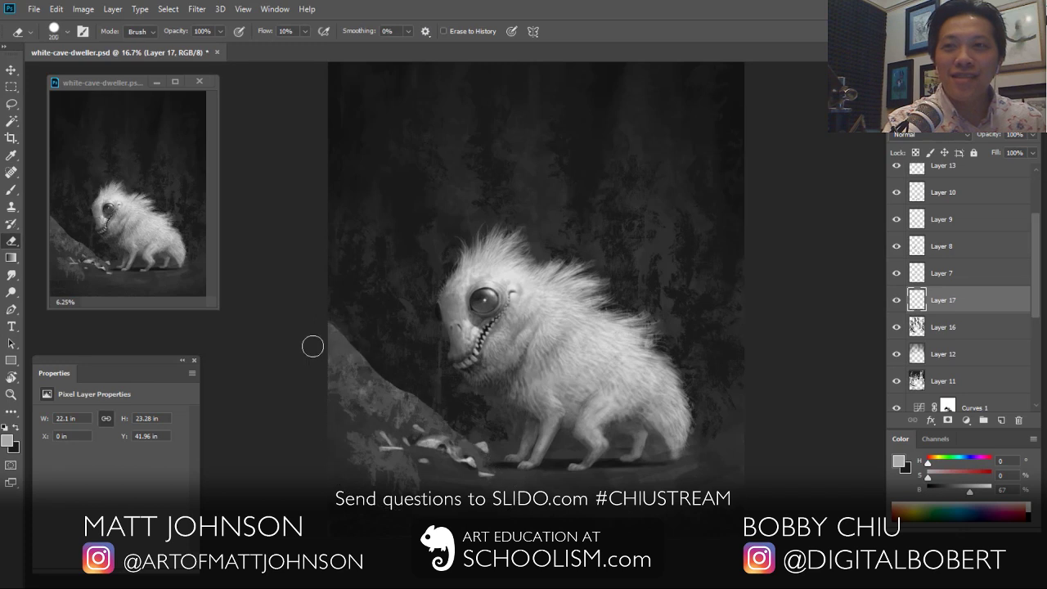
{"action": "left_click_drag", "start_coordinate": [320, 351], "coordinate": [350, 396]}
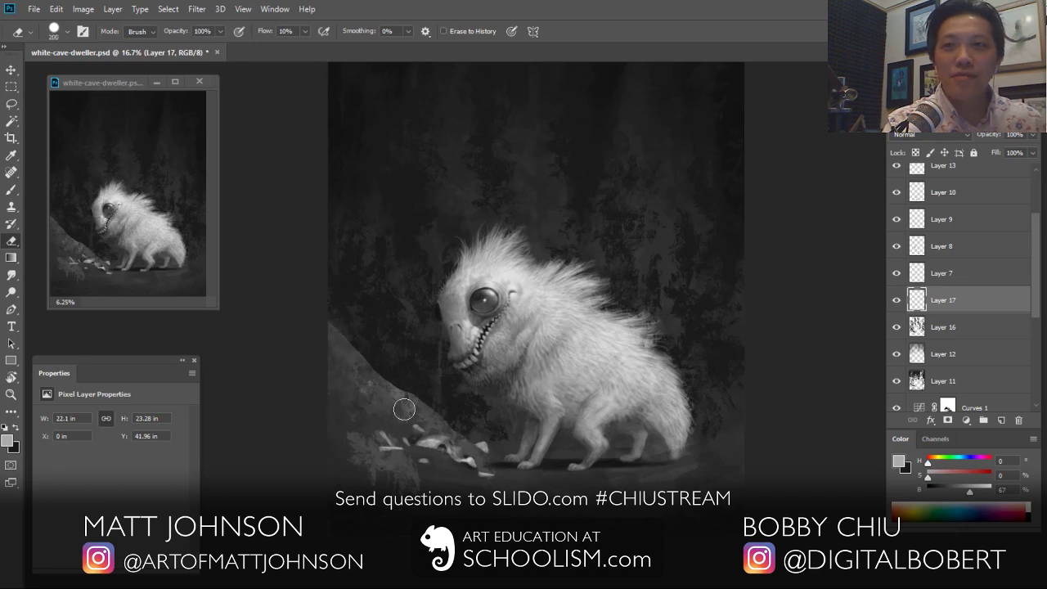
{"action": "mouse_move", "coordinate": [378, 470]}
{"action": "left_mouse_down"}
{"action": "mouse_move", "coordinate": [390, 463]}
{"action": "mouse_move", "coordinate": [382, 482]}
{"action": "left_mouse_up"}
{"action": "left_click_drag", "start_coordinate": [335, 431], "coordinate": [358, 419]}
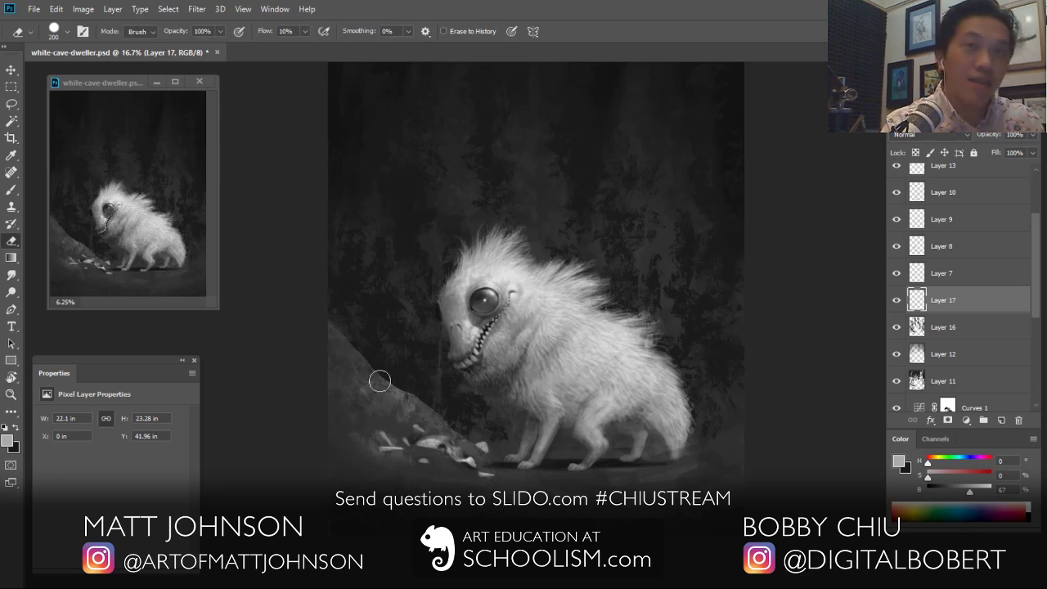
{"action": "left_click_drag", "start_coordinate": [341, 327], "coordinate": [341, 267]}
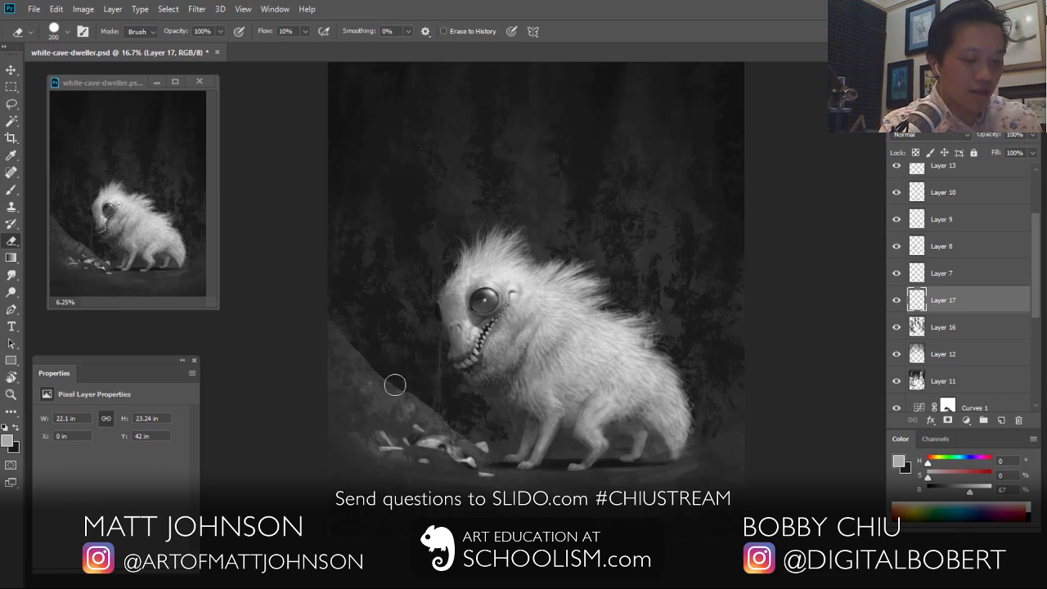
Step: Add a new layer above Layer 17 and paint light gray texture across the ground below the creature
{"action": "key", "text": "b"}
{"action": "left_click_drag", "start_coordinate": [605, 497], "coordinate": [719, 481]}
{"action": "left_click", "coordinate": [1001, 419]}
{"action": "mouse_move", "coordinate": [465, 474]}
{"action": "left_mouse_down"}
{"action": "mouse_move", "coordinate": [620, 448]}
{"action": "mouse_move", "coordinate": [623, 482]}
{"action": "left_mouse_up"}
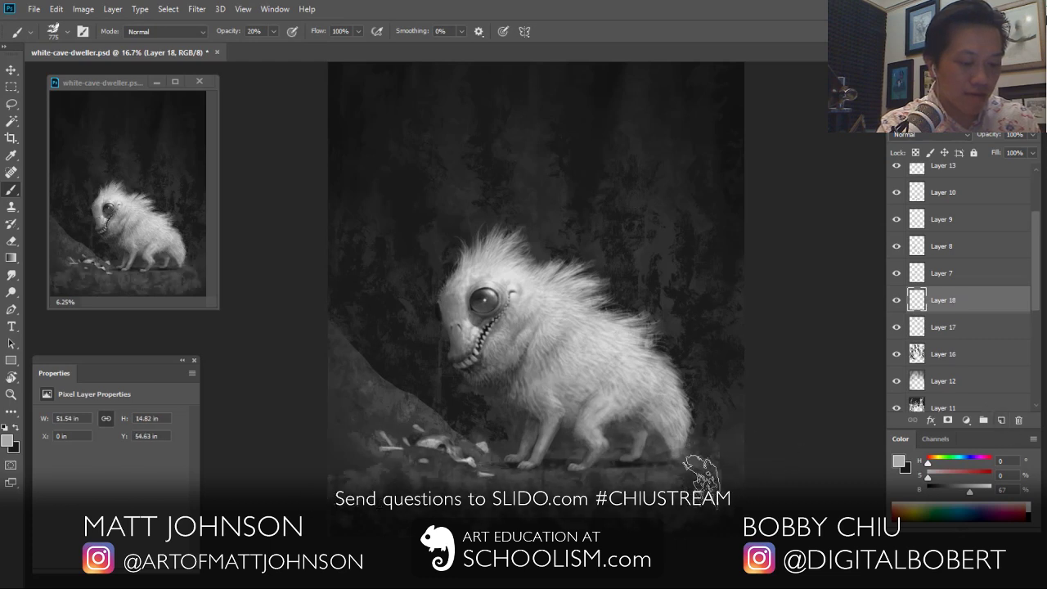
Step: Transform the ground texture in perspective, stretching it to about 419% width and flattening it to about 72% height
{"action": "key", "text": "ctrl+t"}
{"action": "left_click_drag", "start_coordinate": [531, 419], "coordinate": [532, 449]}
{"action": "left_click_drag", "start_coordinate": [734, 505], "coordinate": [924, 502]}
{"action": "left_click_drag", "start_coordinate": [328, 505], "coordinate": [209, 498]}
{"action": "left_click_drag", "start_coordinate": [744, 449], "coordinate": [696, 537]}
{"action": "left_click_drag", "start_coordinate": [799, 464], "coordinate": [877, 402]}
{"action": "left_click_drag", "start_coordinate": [734, 503], "coordinate": [573, 512]}
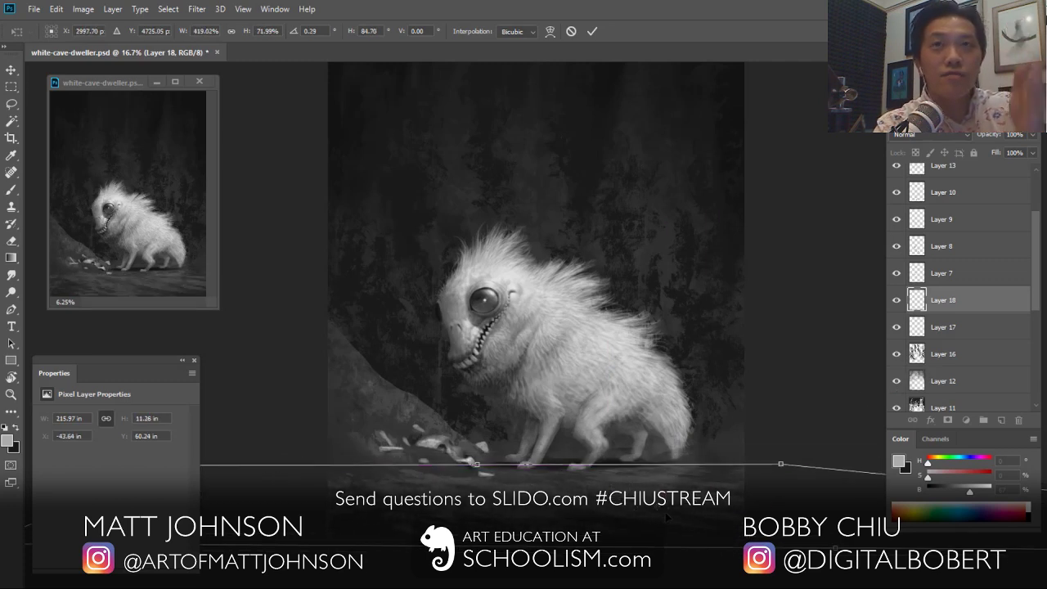
{"action": "key", "text": "Return"}
Step: Paint dark textured strokes over the foreground ground on Layer 18 at 20% brush opacity
{"action": "key", "text": "b"}
{"action": "key", "text": "x"}
{"action": "mouse_move", "coordinate": [712, 524]}
{"action": "left_mouse_down"}
{"action": "mouse_move", "coordinate": [597, 539]}
{"action": "mouse_move", "coordinate": [375, 531]}
{"action": "left_mouse_up"}
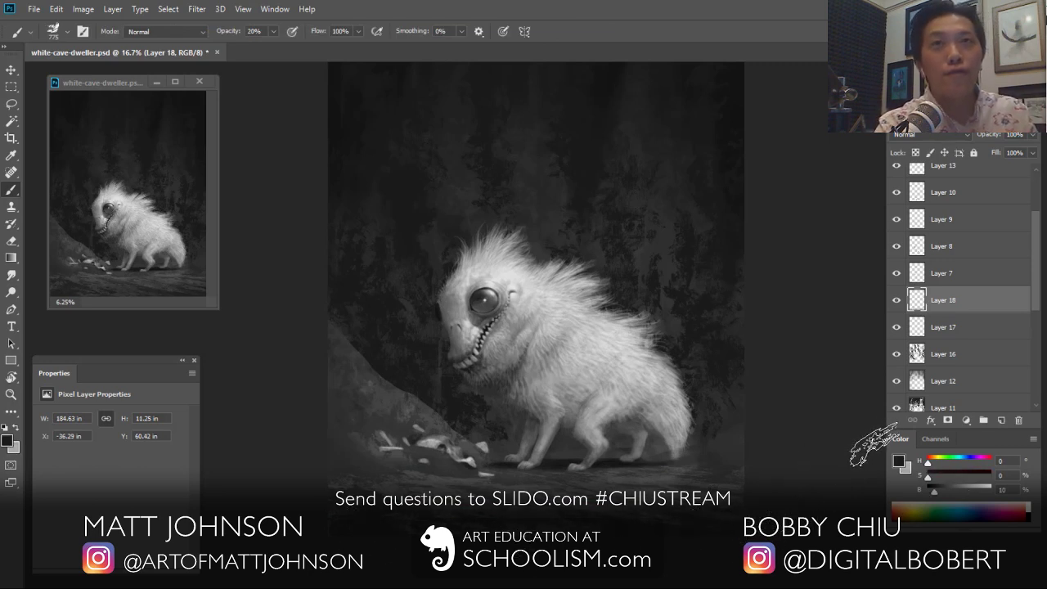
Step: Choose the Hard Round 70 1 brush at 67% opacity and 10% flow and darken the area between the bones and front legs
{"action": "scroll", "coordinate": [905, 285], "scroll_direction": "down", "scroll_amount": 5}
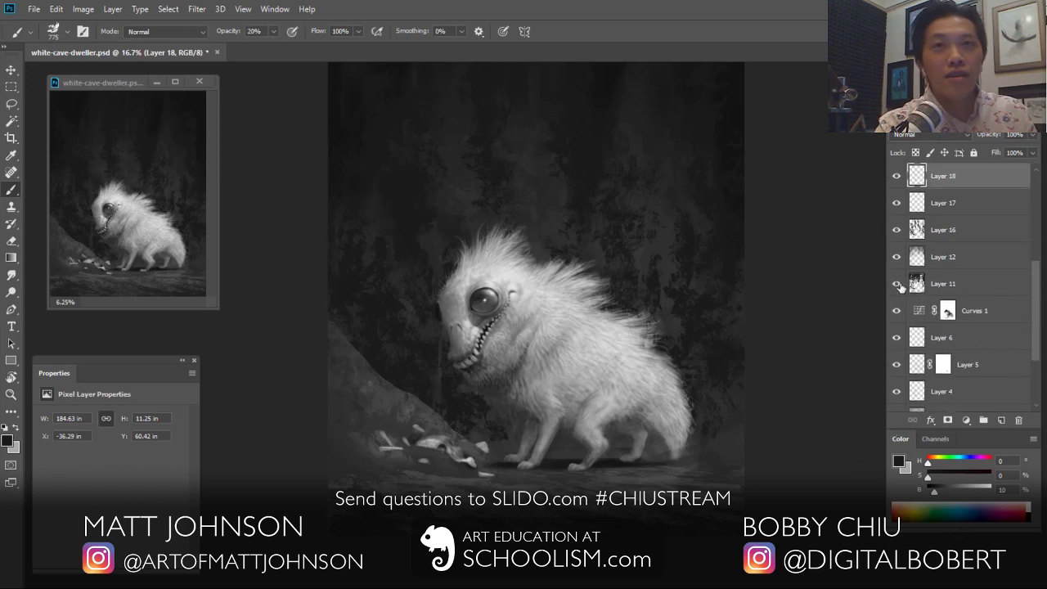
{"action": "left_click", "coordinate": [54, 31]}
{"action": "scroll", "coordinate": [122, 205], "scroll_direction": "down", "scroll_amount": 10}
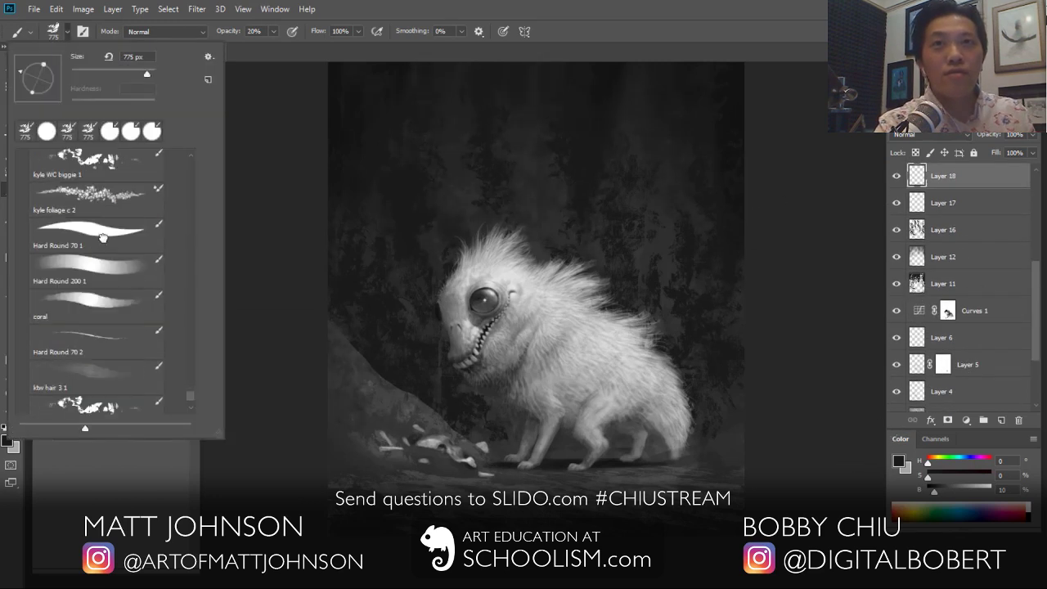
{"action": "left_click", "coordinate": [103, 239]}
{"action": "left_click", "coordinate": [502, 407]}
{"action": "left_click_drag", "start_coordinate": [493, 396], "coordinate": [495, 407]}
{"action": "key", "text": "shift+1"}
{"action": "key", "text": "6"}
{"action": "key", "text": "7"}
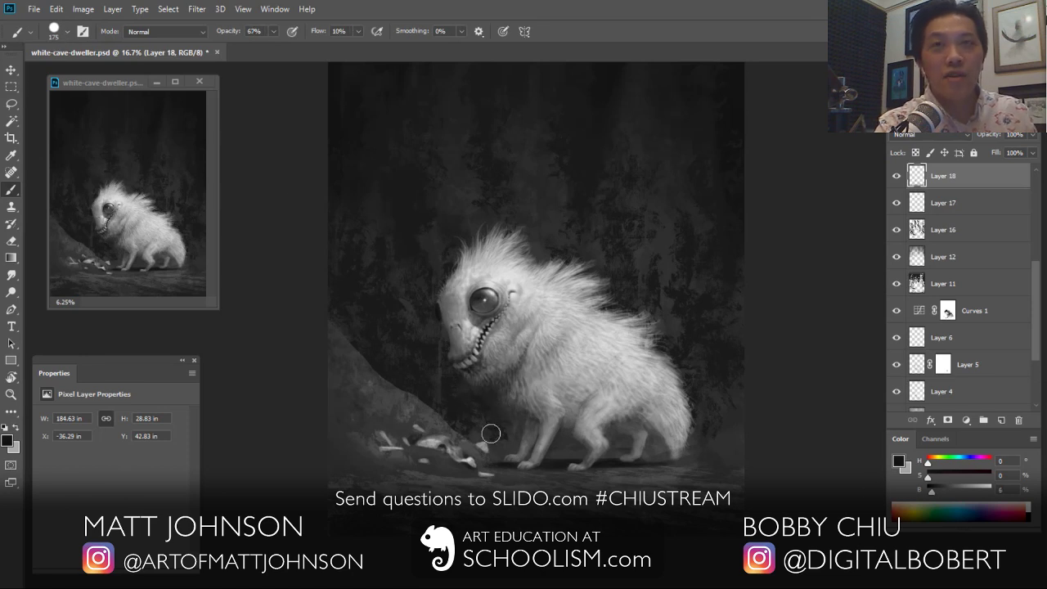
{"action": "mouse_move", "coordinate": [509, 423]}
{"action": "left_mouse_down"}
{"action": "mouse_move", "coordinate": [516, 434]}
{"action": "mouse_move", "coordinate": [495, 435]}
{"action": "left_mouse_up"}
Step: Move Layer 18 to the top of the layer stack and paint dark shadows around the creature's legs with an 80 px brush
{"action": "scroll", "coordinate": [964, 170], "scroll_direction": "up", "scroll_amount": 5}
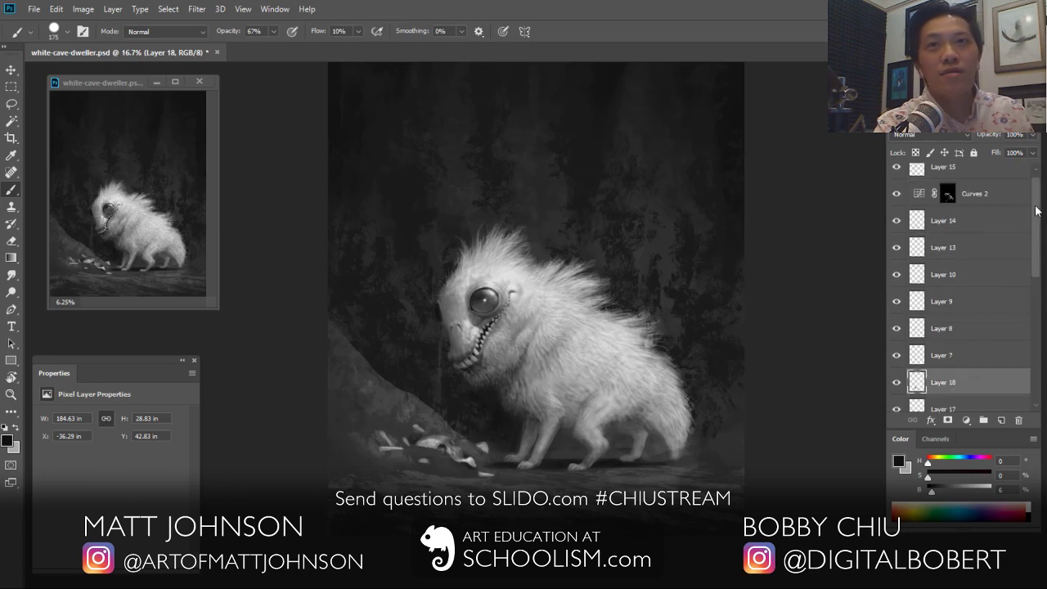
{"action": "left_click_drag", "start_coordinate": [964, 170], "coordinate": [964, 169]}
{"action": "key", "text": "ctrl+plus"}
{"action": "key", "text": "ctrl+plus"}
{"action": "left_click_drag", "start_coordinate": [748, 484], "coordinate": [744, 356]}
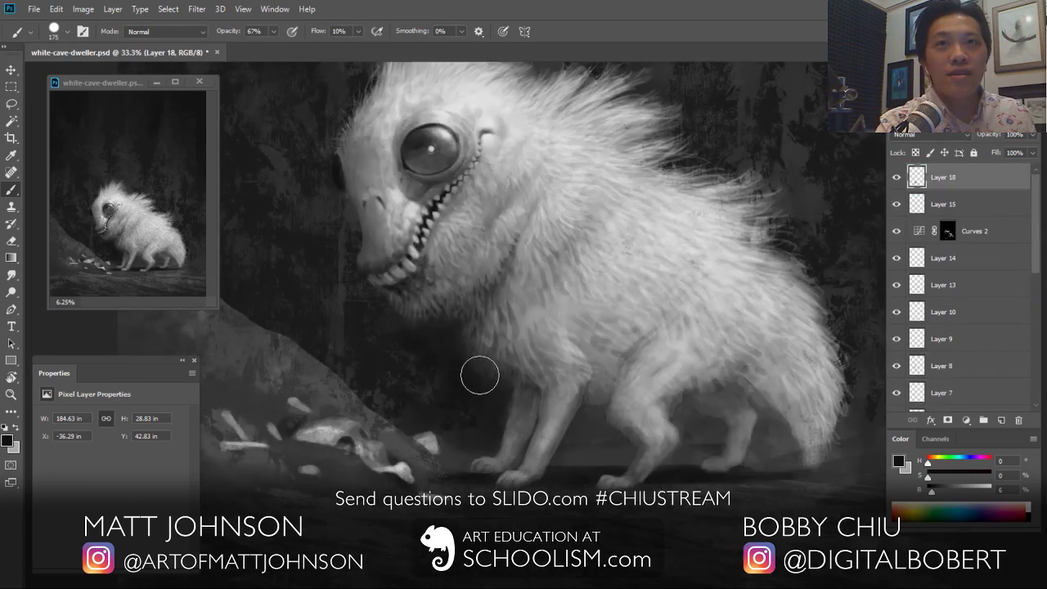
{"action": "key", "text": "bracketleft"}
{"action": "key", "text": "bracketleft"}
{"action": "key", "text": "bracketleft"}
{"action": "key", "text": "bracketleft"}
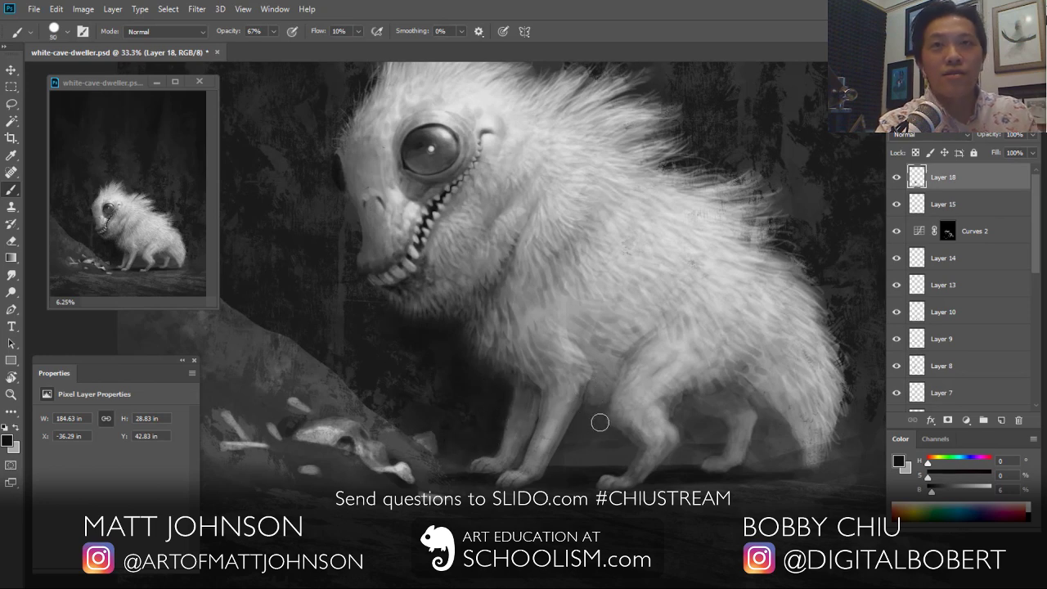
{"action": "mouse_move", "coordinate": [608, 405]}
{"action": "left_mouse_down"}
{"action": "mouse_move", "coordinate": [619, 444]}
{"action": "mouse_move", "coordinate": [582, 442]}
{"action": "mouse_move", "coordinate": [619, 463]}
{"action": "mouse_move", "coordinate": [568, 461]}
{"action": "left_mouse_up"}
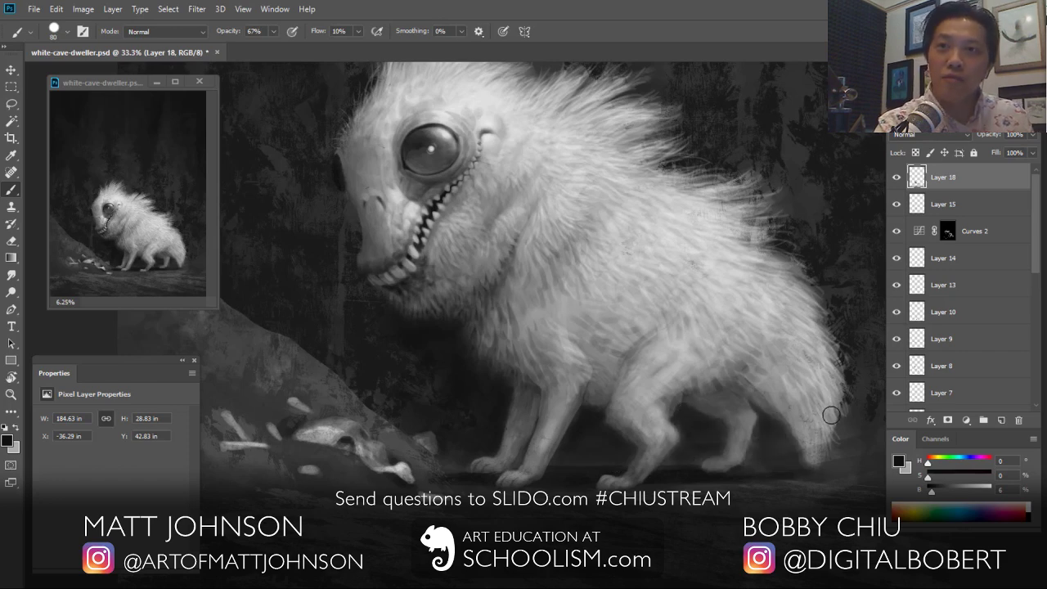
Step: Toggle Layer 18's visibility to compare the painting with and without the added shadows
{"action": "left_click", "coordinate": [897, 177]}
{"action": "left_click", "coordinate": [897, 178]}
{"action": "left_click", "coordinate": [897, 177]}
{"action": "left_click", "coordinate": [897, 177]}
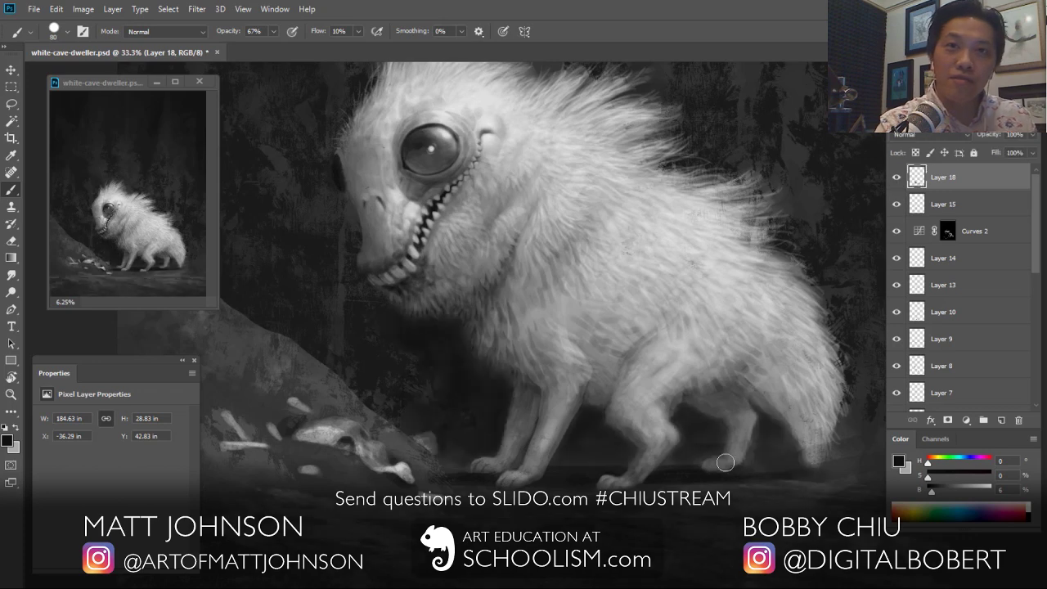
{"action": "key", "text": "e"}
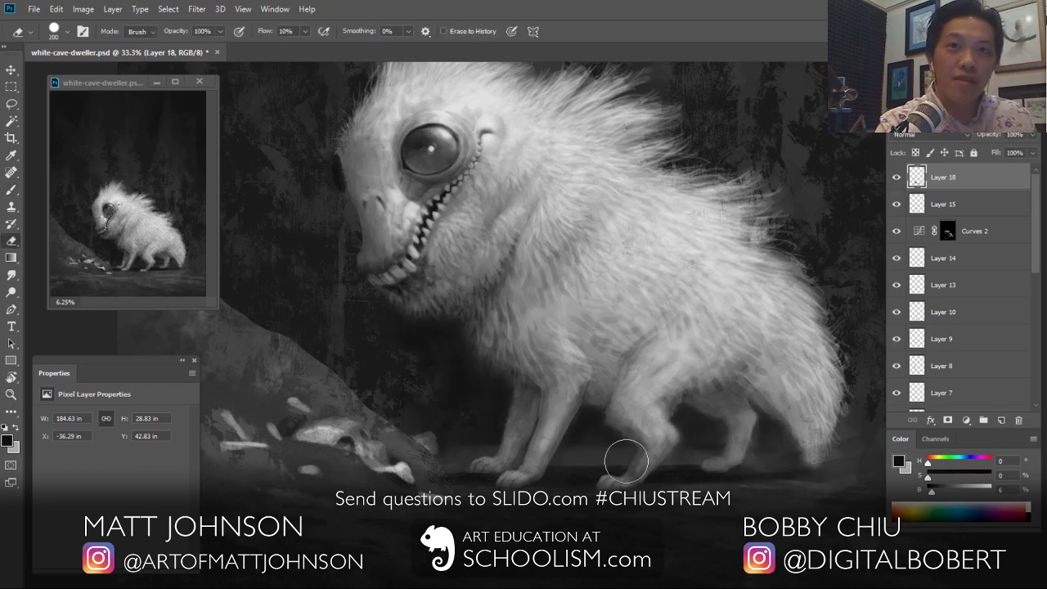
Step: Paint a dark gray tone sampled from the background onto the lassoed cave wall above the creature with a 250 px round brush
{"action": "left_click_drag", "start_coordinate": [463, 393], "coordinate": [637, 461]}
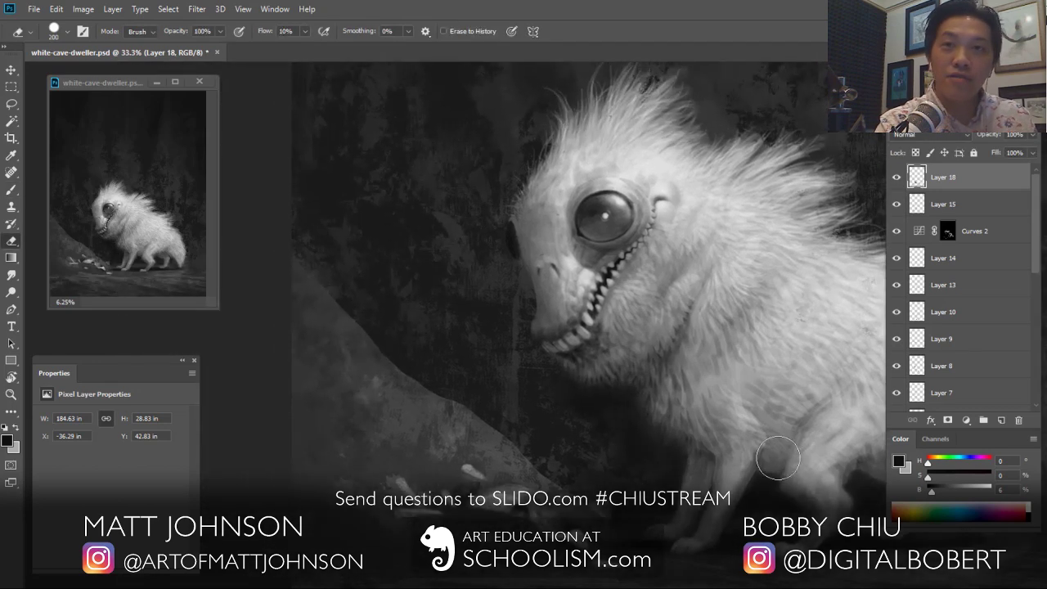
{"action": "left_click_drag", "start_coordinate": [713, 210], "coordinate": [530, 474]}
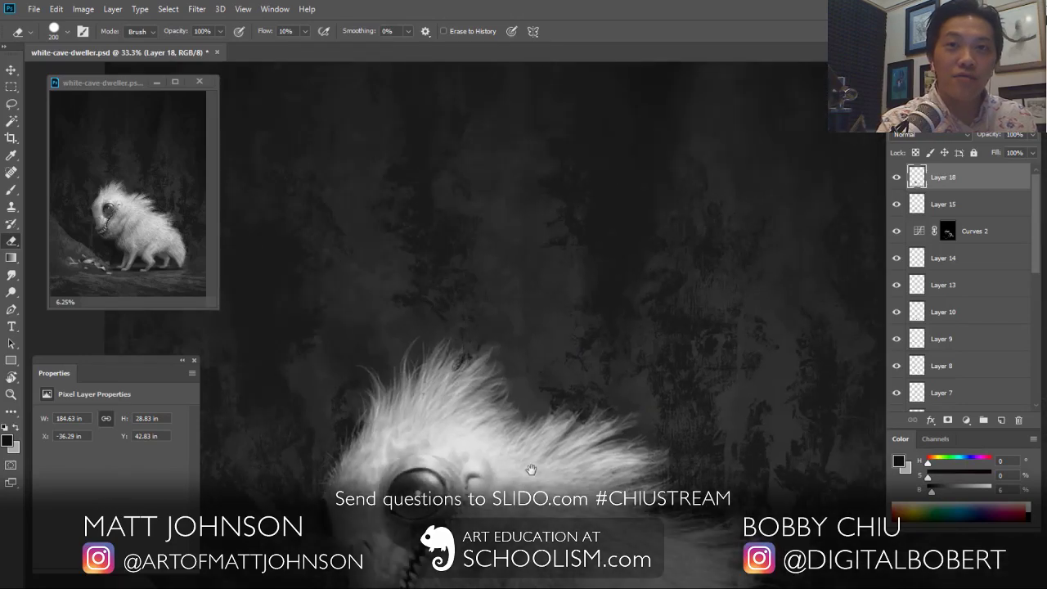
{"action": "key", "text": "ctrl+minus"}
{"action": "key", "text": "ctrl+minus"}
{"action": "key", "text": "b"}
{"action": "left_click", "coordinate": [547, 311], "text": "alt"}
{"action": "left_click", "coordinate": [66, 32]}
{"action": "double_click", "coordinate": [117, 283]}
{"action": "key", "text": "l"}
{"action": "mouse_move", "coordinate": [625, 121]}
{"action": "left_mouse_down"}
{"action": "mouse_move", "coordinate": [576, 392]}
{"action": "mouse_move", "coordinate": [626, 123]}
{"action": "left_mouse_up"}
{"action": "key", "text": "b"}
{"action": "key", "text": "ctrl+d"}
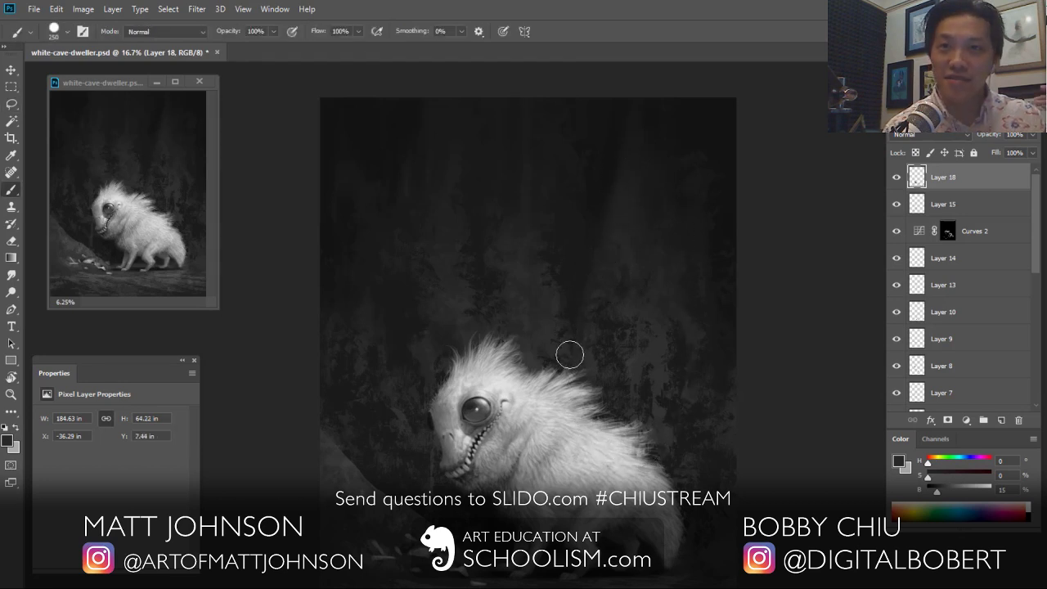
Step: Darken the cave wall above the creature's back with a sampled near-black tone using a 250 px round brush and soften it with the eraser
{"action": "key", "text": "x"}
{"action": "left_click", "coordinate": [598, 265], "text": "alt"}
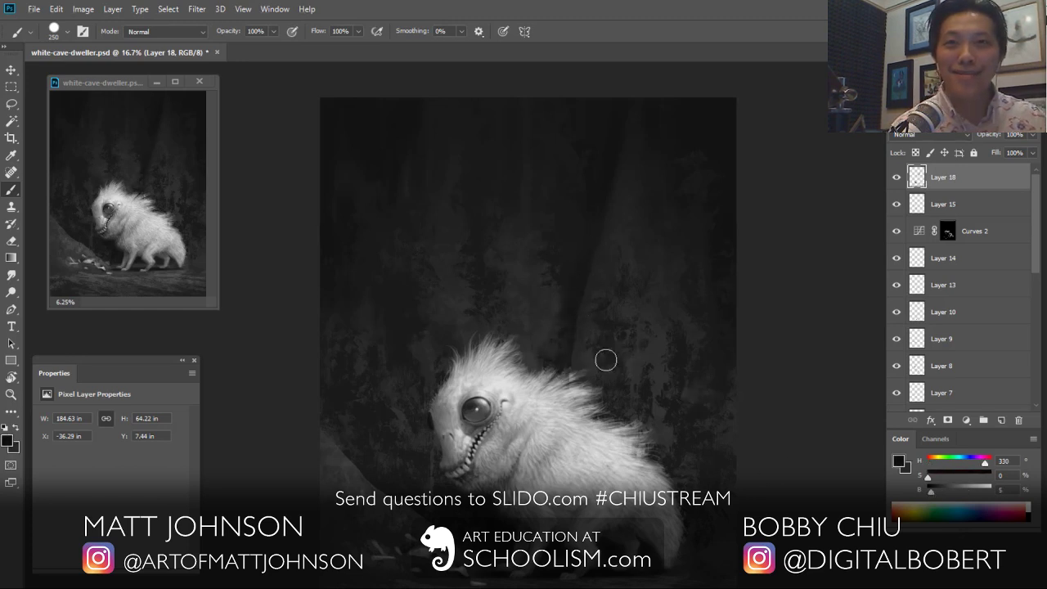
{"action": "key", "text": "e"}
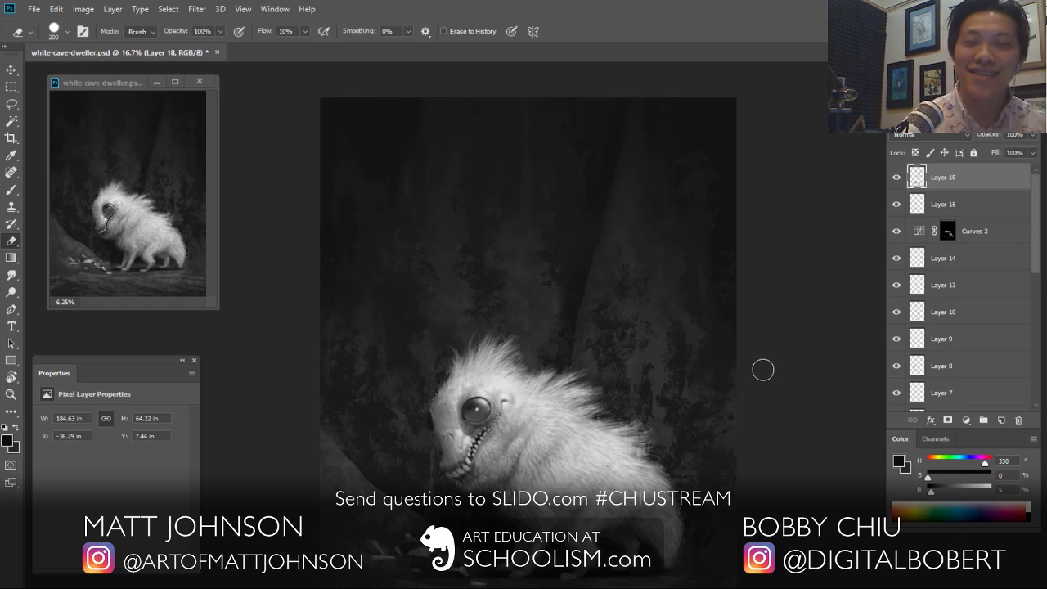
{"action": "key", "text": "b"}
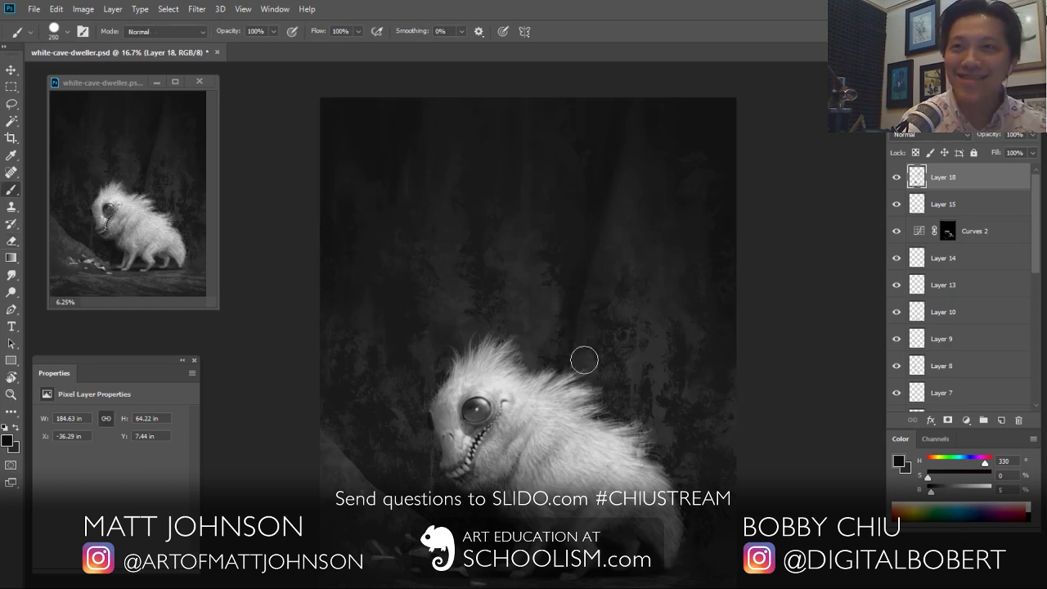
{"action": "key", "text": "e"}
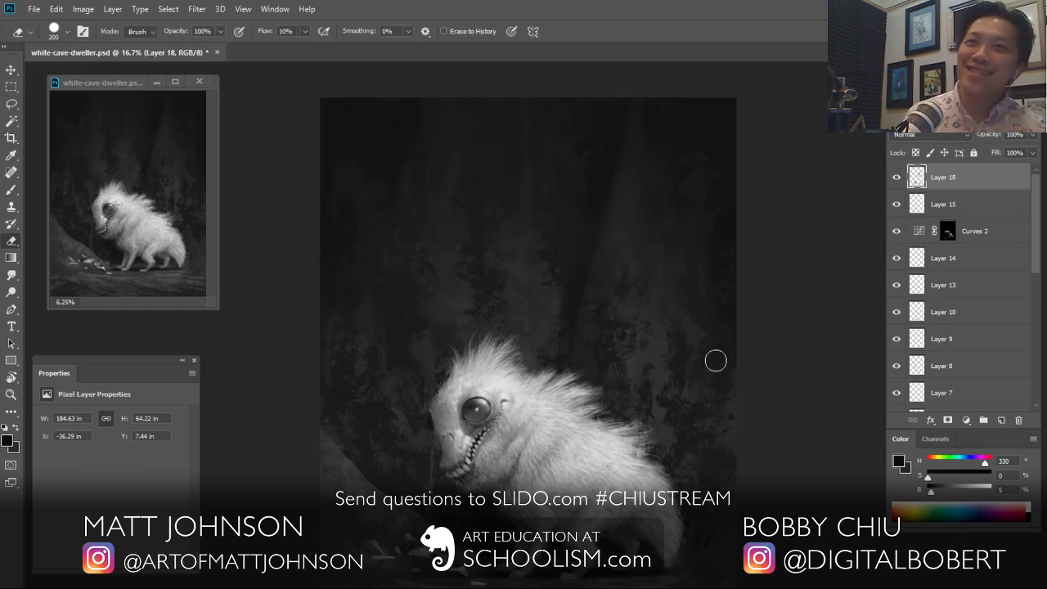
Step: Lasso a tall rock column above the creature's back, shape its edge with dark gray tones, and deselect it
{"action": "key", "text": "l"}
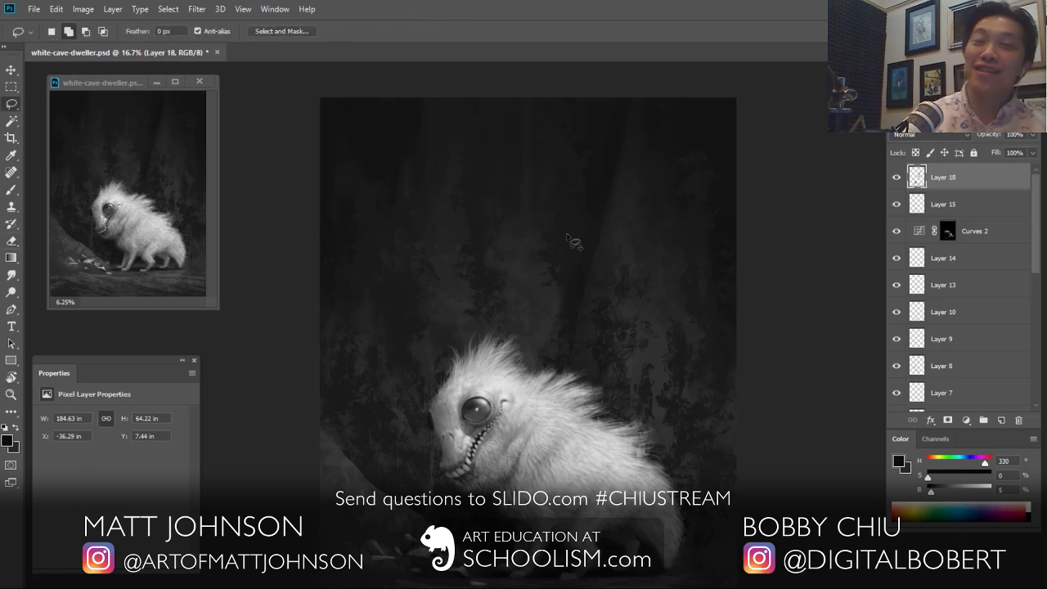
{"action": "mouse_move", "coordinate": [561, 310]}
{"action": "left_mouse_down"}
{"action": "mouse_move", "coordinate": [537, 228]}
{"action": "mouse_move", "coordinate": [517, 214]}
{"action": "mouse_move", "coordinate": [488, 250]}
{"action": "mouse_move", "coordinate": [459, 338]}
{"action": "mouse_move", "coordinate": [481, 381]}
{"action": "mouse_move", "coordinate": [566, 399]}
{"action": "left_mouse_up"}
{"action": "mouse_move", "coordinate": [694, 149]}
{"action": "left_mouse_down"}
{"action": "mouse_move", "coordinate": [568, 376]}
{"action": "mouse_move", "coordinate": [757, 222]}
{"action": "left_mouse_up"}
{"action": "key", "text": "ctrl+d"}
{"action": "key", "text": "b"}
{"action": "left_click", "coordinate": [526, 191], "text": "alt"}
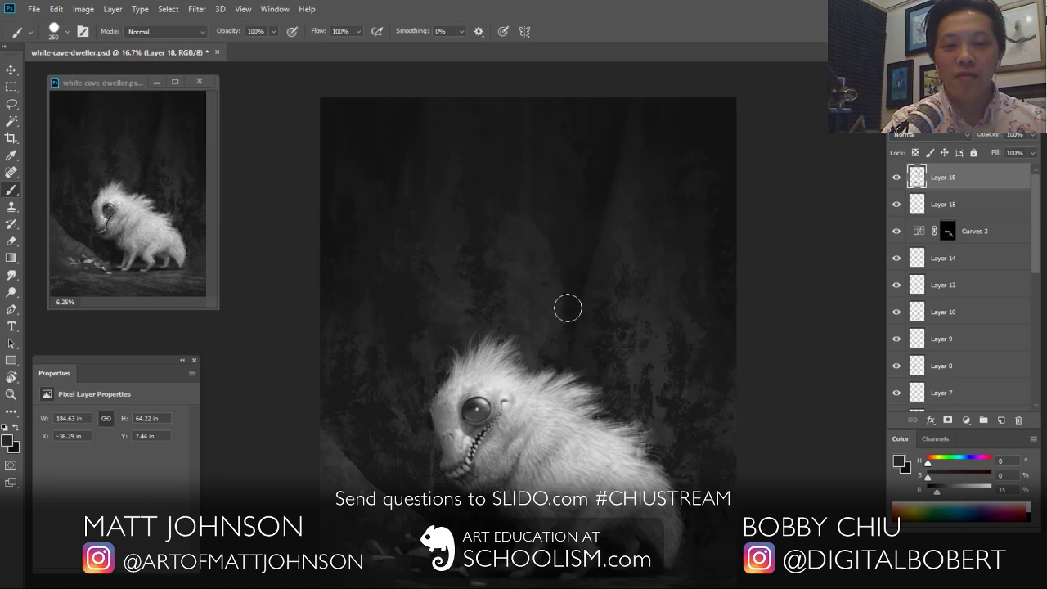
Step: Paint a rounded rock formation behind the creature's head with sampled dark grays, inverting the hidden selection to shade around its silhouette
{"action": "left_click", "coordinate": [468, 328], "text": "alt"}
{"action": "key", "text": "ctrl+shift+i"}
{"action": "key", "text": "ctrl+h"}
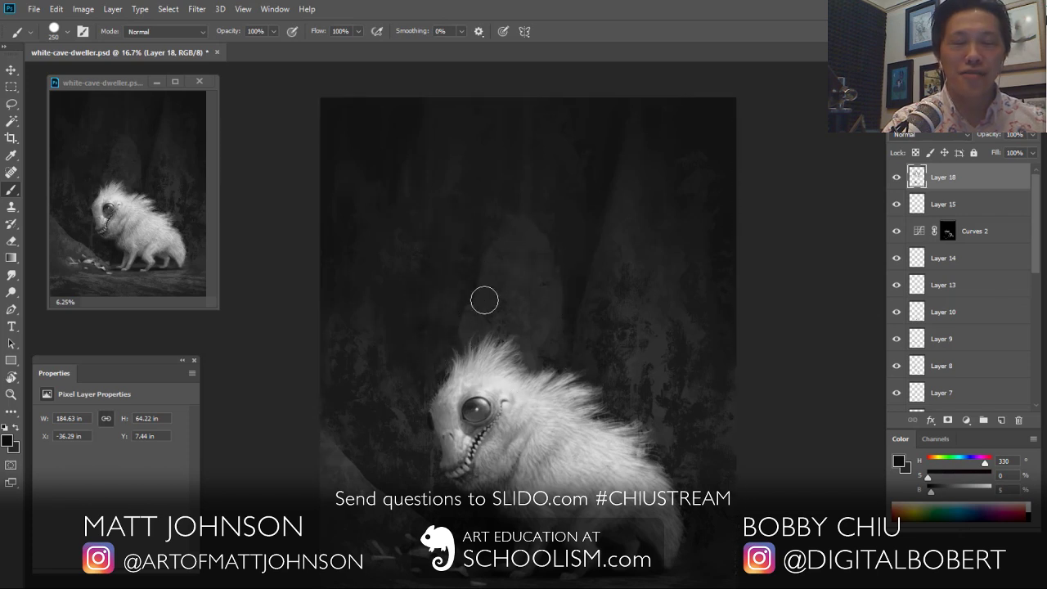
{"action": "key", "text": "l"}
{"action": "key", "text": "ctrl+z"}
{"action": "key", "text": "ctrl+d"}
{"action": "key", "text": "b"}
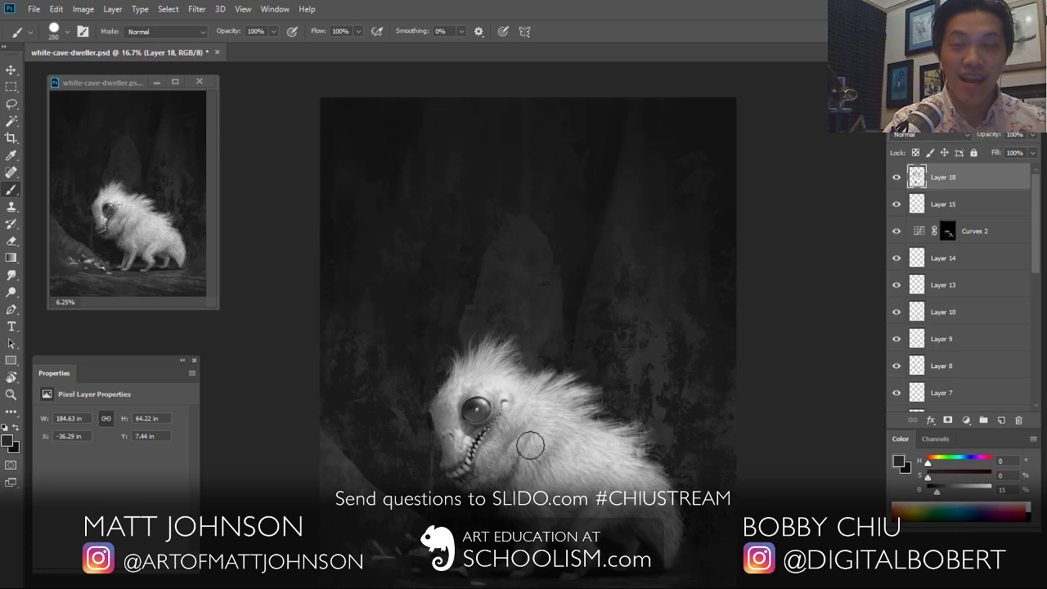
{"action": "key", "text": "ctrl+z"}
{"action": "key", "text": "ctrl+d"}
{"action": "left_click", "coordinate": [486, 517], "text": "alt"}
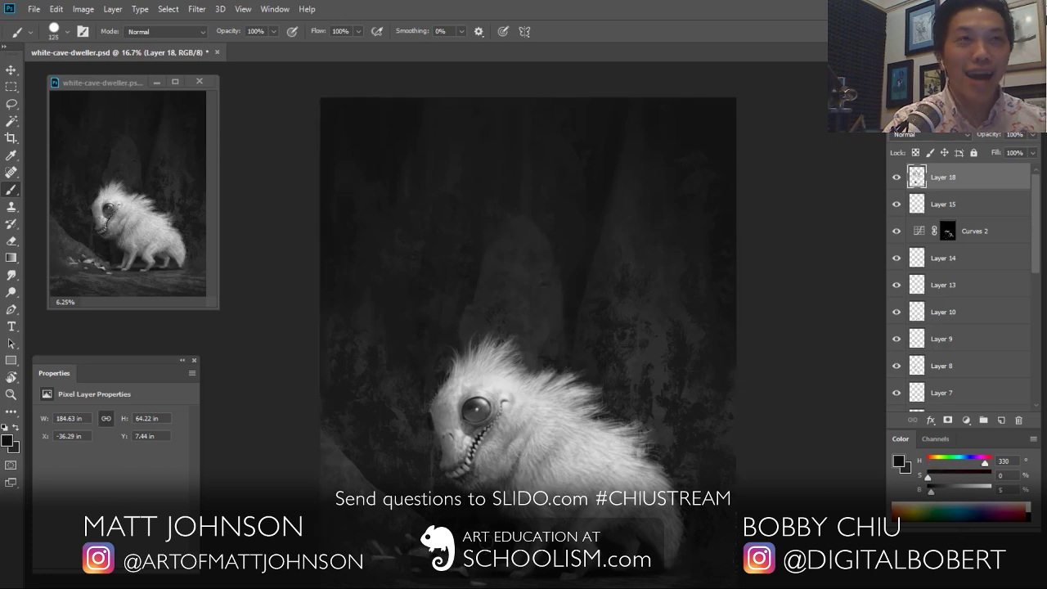
{"action": "key", "text": "e"}
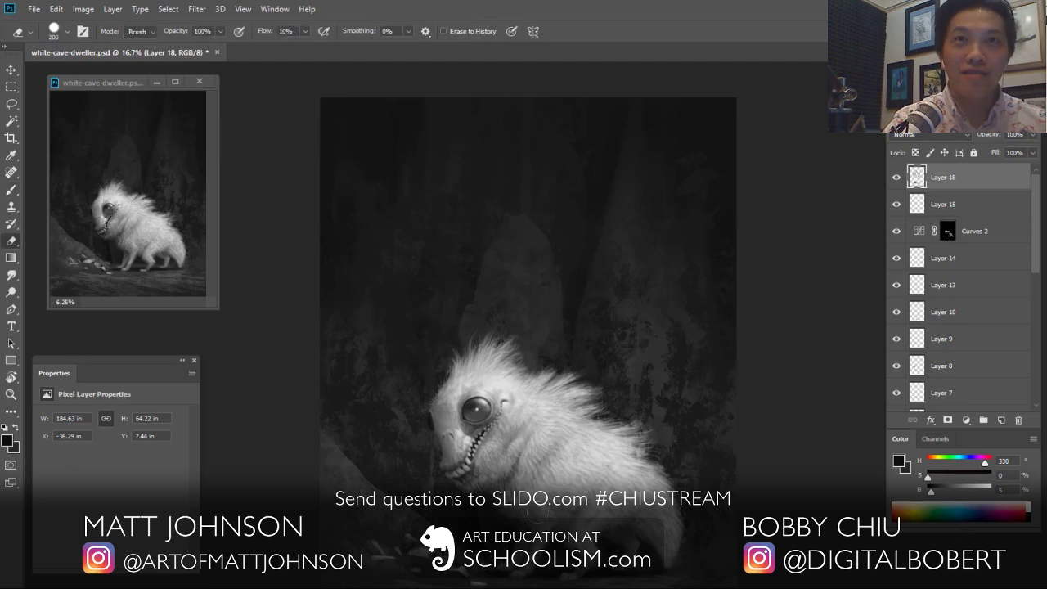
Step: Lasso a jagged rock wall along the canvas's left side and paint its edge dark gray with a 300 px round brush
{"action": "key", "text": "l"}
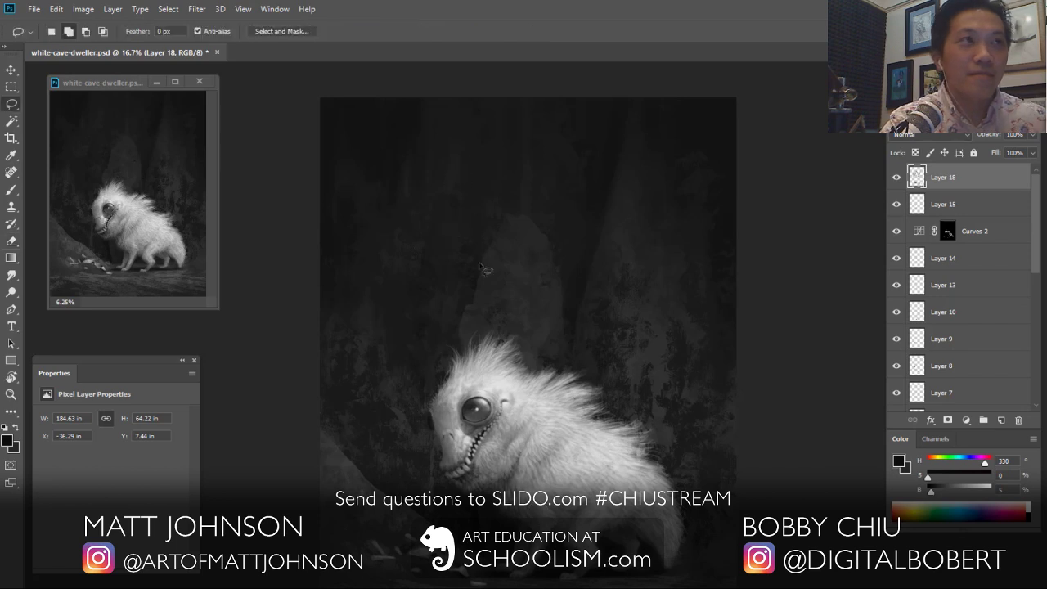
{"action": "mouse_move", "coordinate": [477, 364]}
{"action": "left_mouse_down"}
{"action": "mouse_move", "coordinate": [461, 314]}
{"action": "mouse_move", "coordinate": [344, 145]}
{"action": "mouse_move", "coordinate": [309, 440]}
{"action": "mouse_move", "coordinate": [475, 466]}
{"action": "mouse_move", "coordinate": [472, 450]}
{"action": "left_mouse_up"}
{"action": "key", "text": "ctrl+h"}
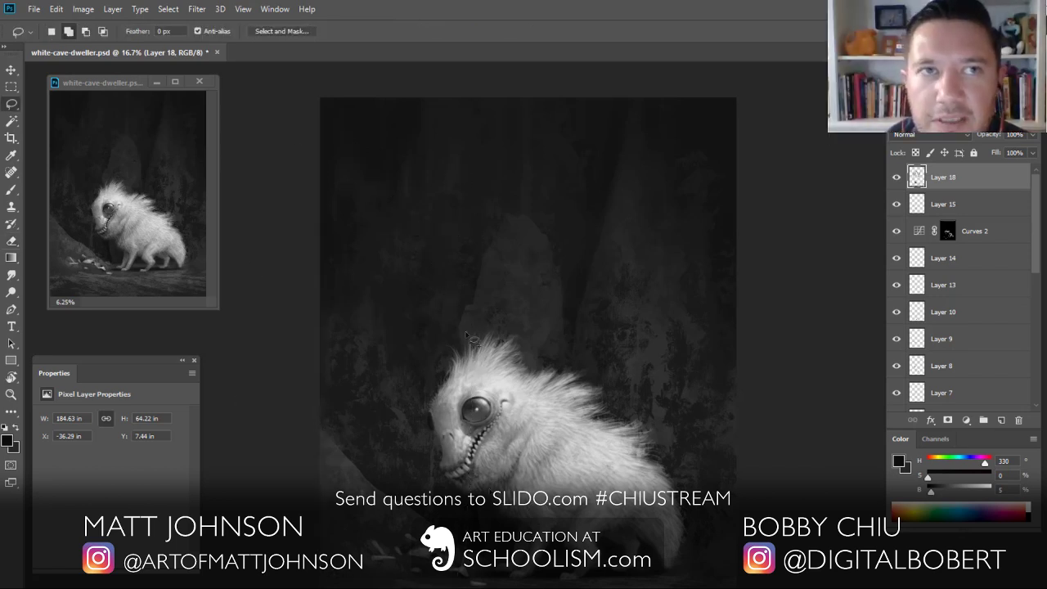
{"action": "key", "text": "b"}
{"action": "key", "text": "x"}
{"action": "key", "text": "bracketright"}
{"action": "key", "text": "bracketright"}
{"action": "key", "text": "bracketright"}
{"action": "key", "text": "bracketright"}
{"action": "key", "text": "bracketright"}
{"action": "mouse_move", "coordinate": [430, 233]}
{"action": "left_mouse_down"}
{"action": "mouse_move", "coordinate": [322, 98]}
{"action": "mouse_move", "coordinate": [452, 235]}
{"action": "mouse_move", "coordinate": [445, 219]}
{"action": "mouse_move", "coordinate": [456, 333]}
{"action": "left_mouse_up"}
Step: Choose the Texture Stamp concept brush at 775 px, add dark texture to the left rock wall, and show its selection outline
{"action": "left_click", "coordinate": [67, 32]}
{"action": "left_click_drag", "start_coordinate": [191, 396], "coordinate": [193, 376]}
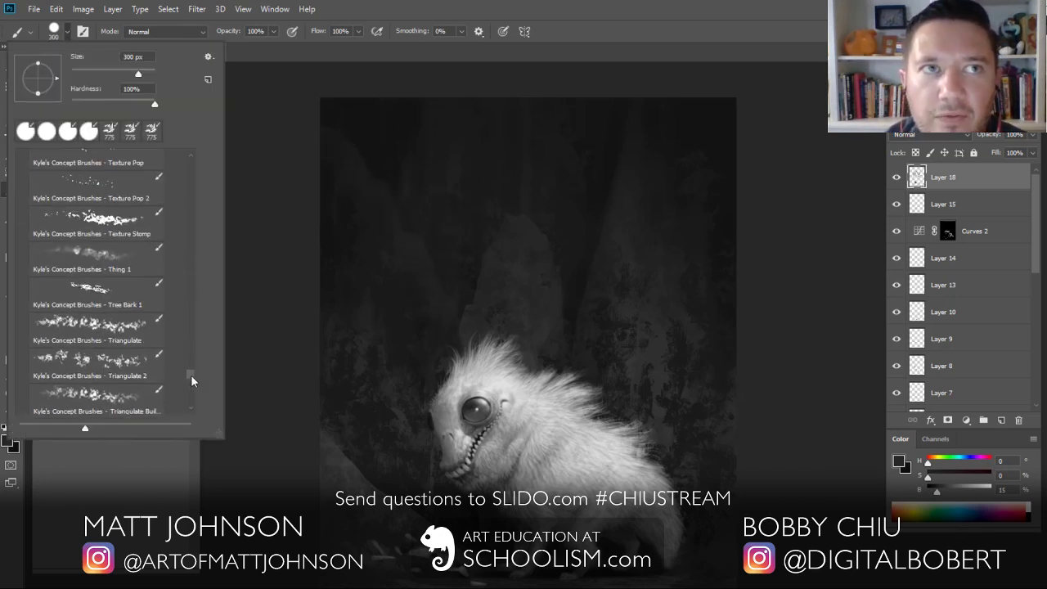
{"action": "left_click", "coordinate": [102, 223]}
{"action": "key", "text": "Return"}
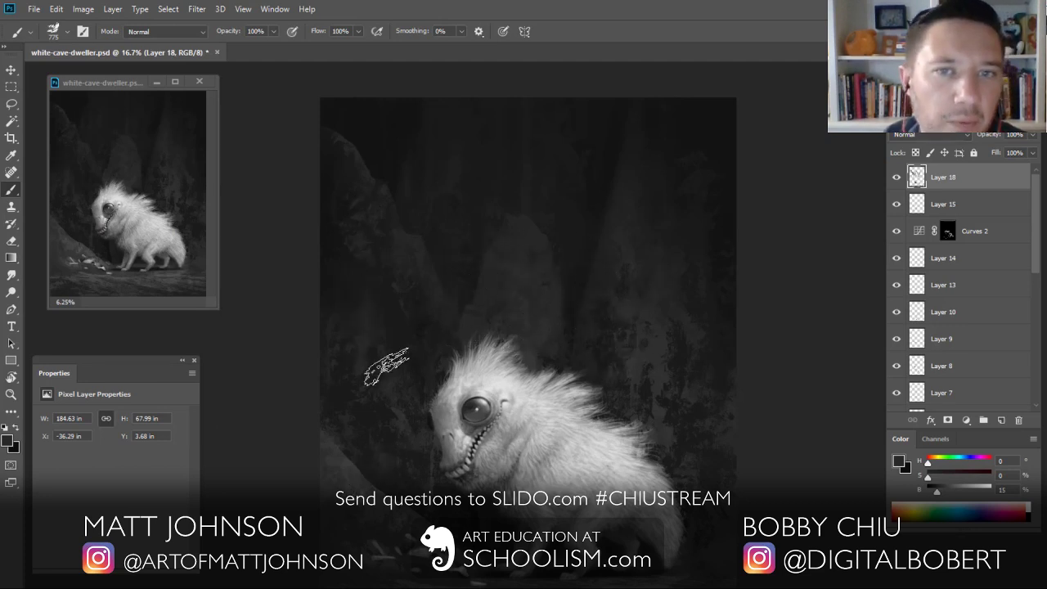
{"action": "key", "text": "x"}
{"action": "left_click_drag", "start_coordinate": [328, 347], "coordinate": [332, 452]}
{"action": "key", "text": "ctrl+z"}
{"action": "key", "text": "ctrl+h"}
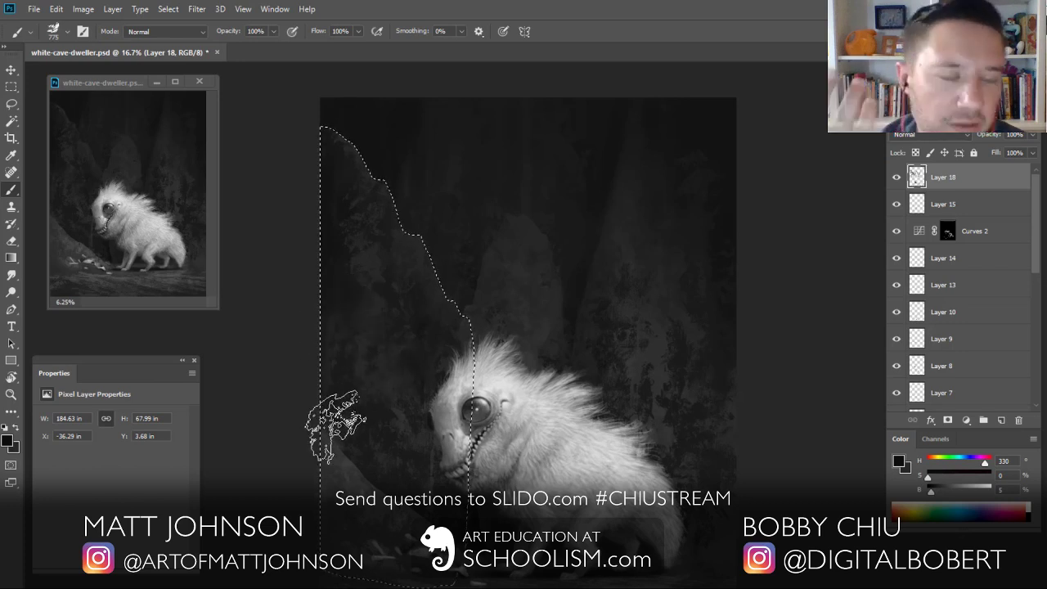
Step: Subtract the foreground mound from the left rock wall's selection and restore the selection for painting
{"action": "key", "text": "l"}
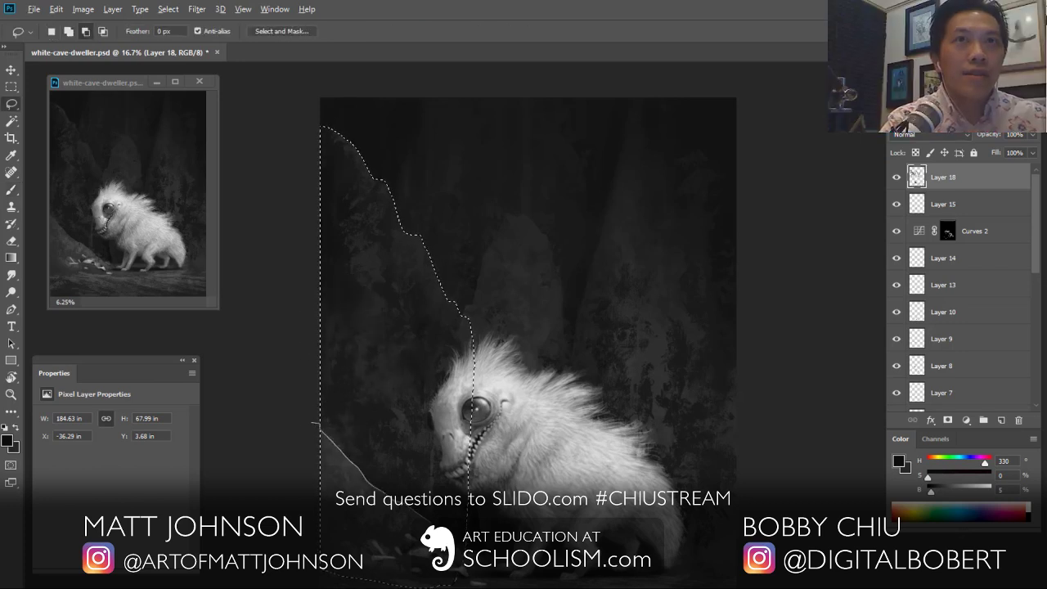
{"action": "key", "text": "ctrl+d"}
{"action": "key", "text": "b"}
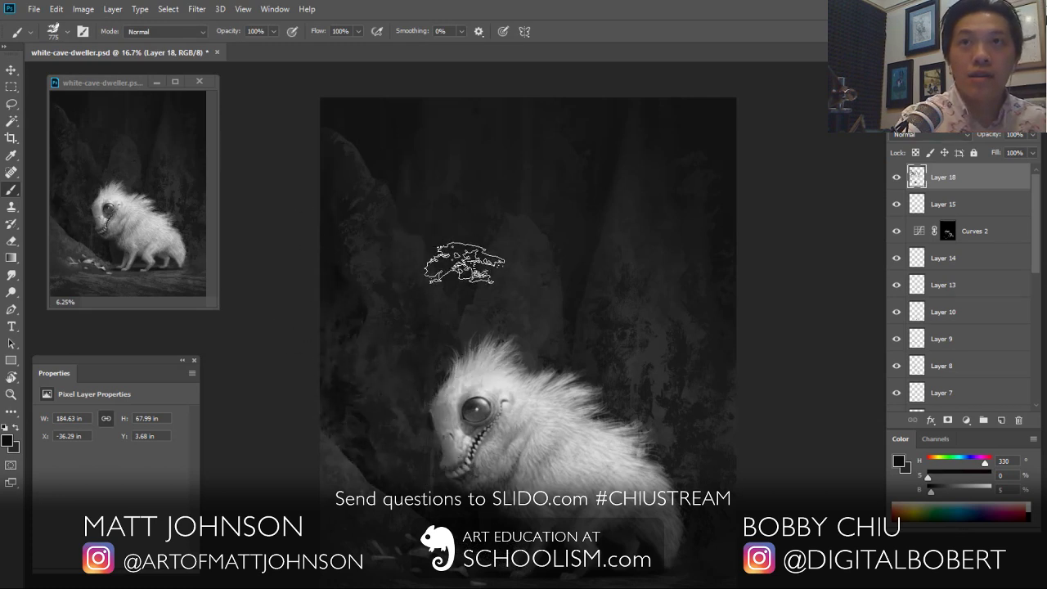
{"action": "key", "text": "ctrl+shift+d"}
Step: Switch to a 90 px round brush and fade the selected rock wall's base above the mound with a 500 px eraser at 50% opacity
{"action": "left_click", "coordinate": [54, 31]}
{"action": "scroll", "coordinate": [139, 245], "scroll_direction": "down", "scroll_amount": 5}
{"action": "left_click", "coordinate": [139, 245]}
{"action": "key", "text": "Return"}
{"action": "key", "text": "ctrl+d"}
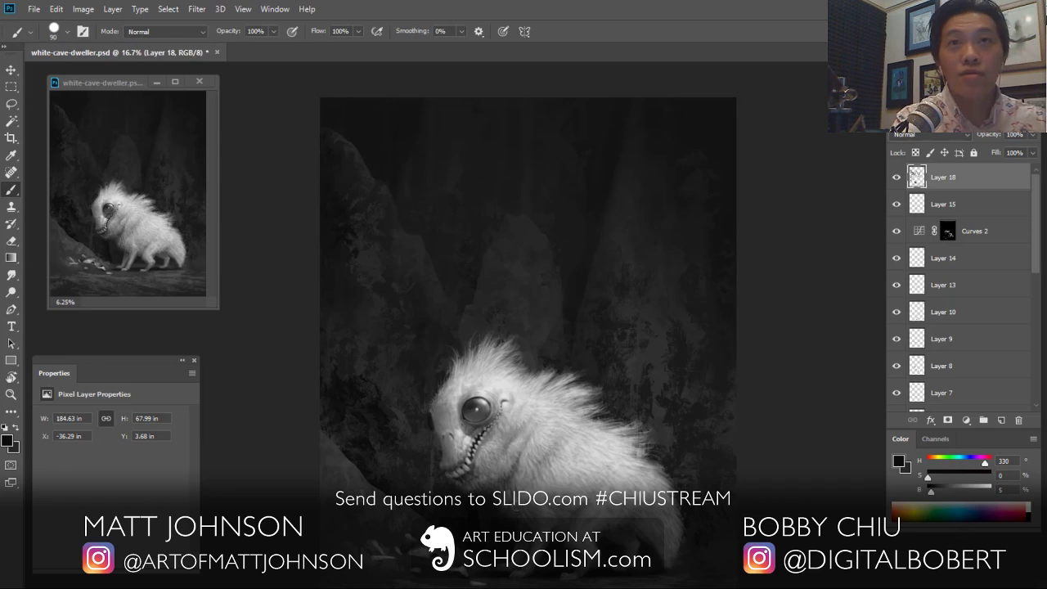
{"action": "key", "text": "ctrl+shift+d"}
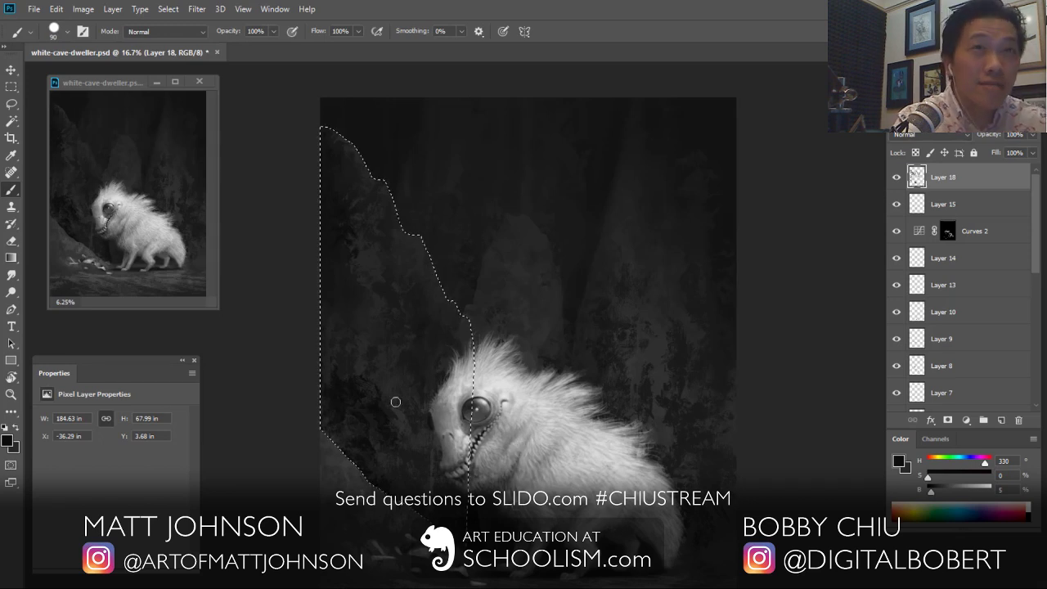
{"action": "key", "text": "e"}
{"action": "mouse_move", "coordinate": [377, 424]}
{"action": "left_mouse_down"}
{"action": "mouse_move", "coordinate": [450, 490]}
{"action": "mouse_move", "coordinate": [370, 479]}
{"action": "left_mouse_up"}
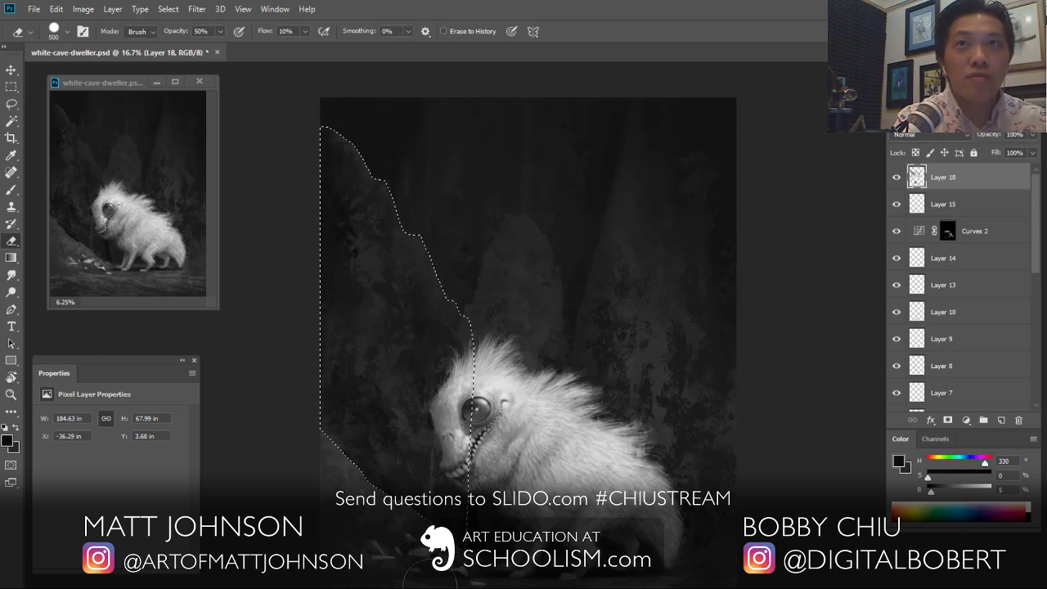
{"action": "key", "text": "ctrl+d"}
{"action": "key", "text": "b"}
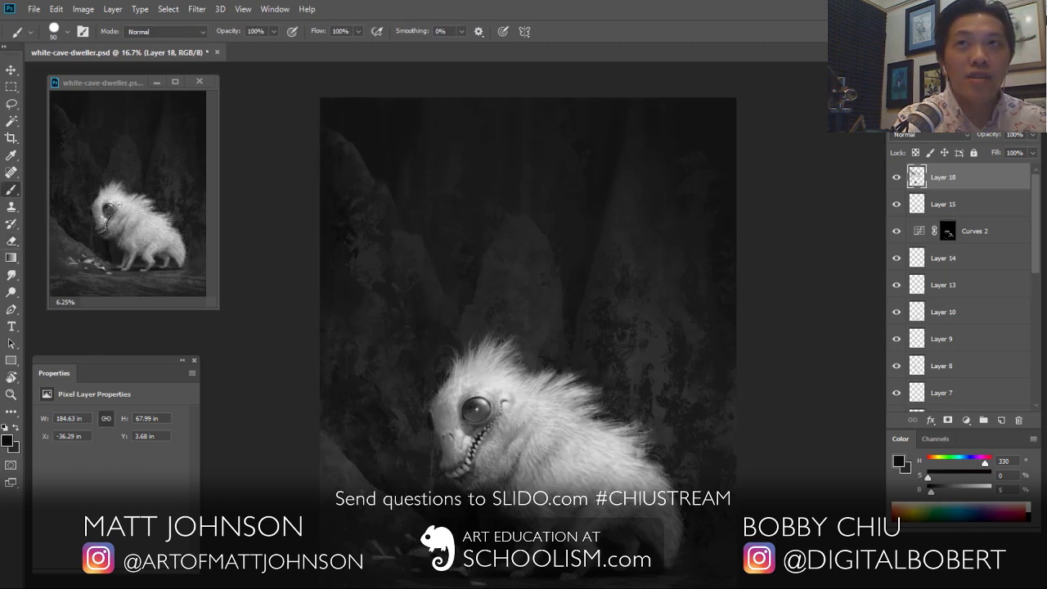
Step: Add a new layer on top and paint near-black shadows around the bones and the mound with small round brushes down to 45 px
{"action": "left_click", "coordinate": [1001, 419]}
{"action": "left_click_drag", "start_coordinate": [480, 573], "coordinate": [469, 569]}
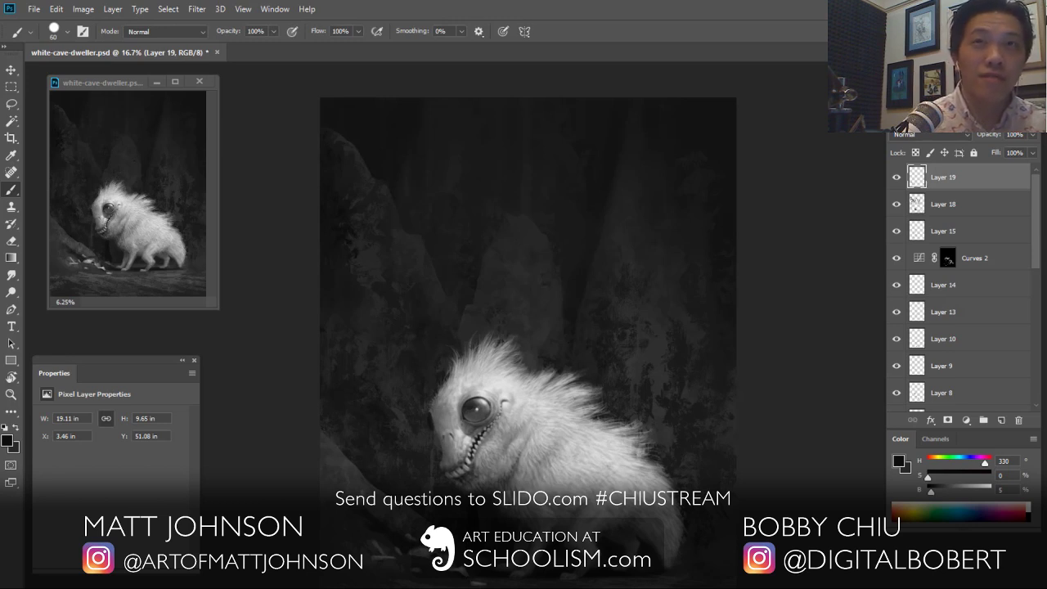
{"action": "left_click_drag", "start_coordinate": [498, 478], "coordinate": [488, 383]}
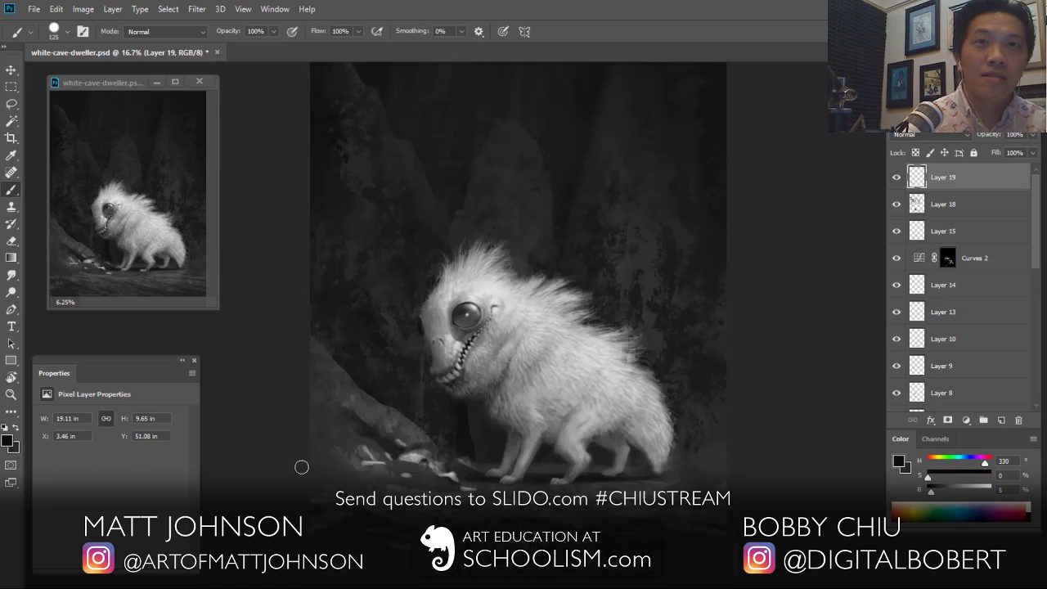
{"action": "key", "text": "bracketleft"}
{"action": "left_click_drag", "start_coordinate": [329, 468], "coordinate": [308, 433]}
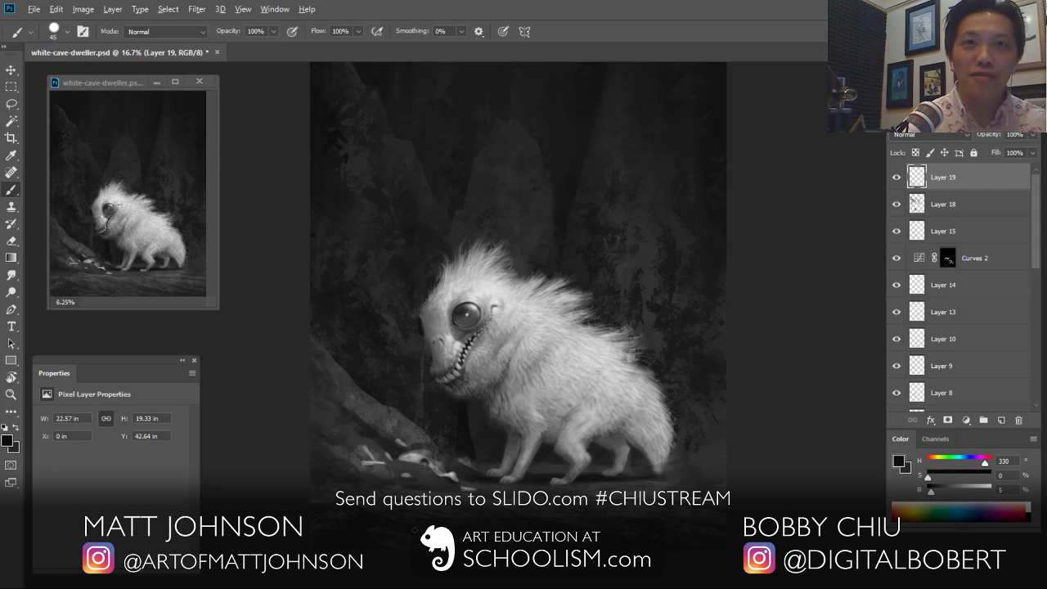
Step: Sample a mid gray from the mound and paint lighter details around the mound and bones with a 25 px brush
{"action": "key", "text": "x"}
{"action": "left_click", "coordinate": [357, 394], "text": "alt"}
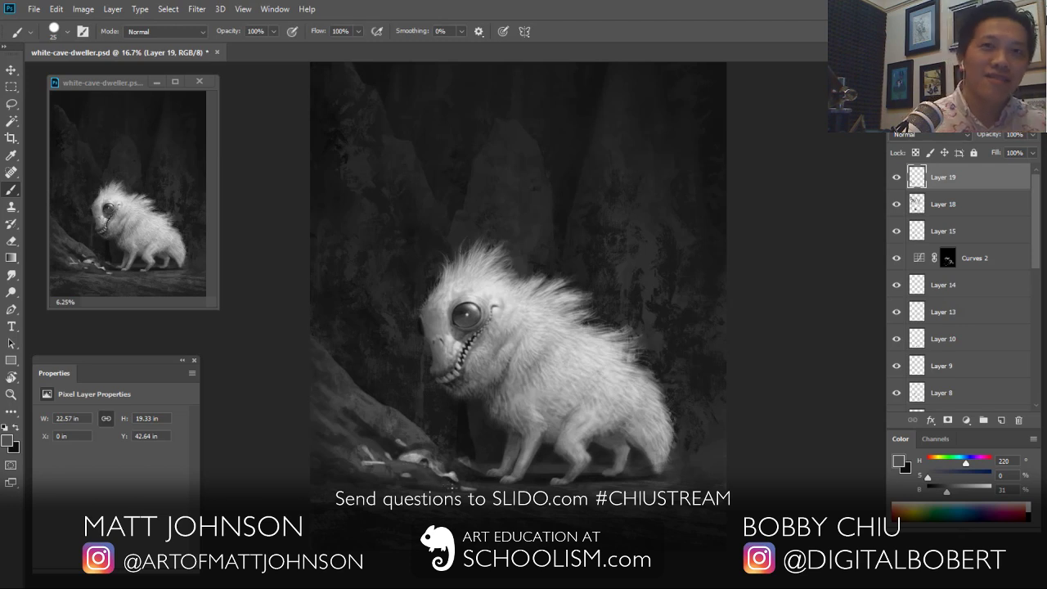
{"action": "key", "text": "ctrl+plus"}
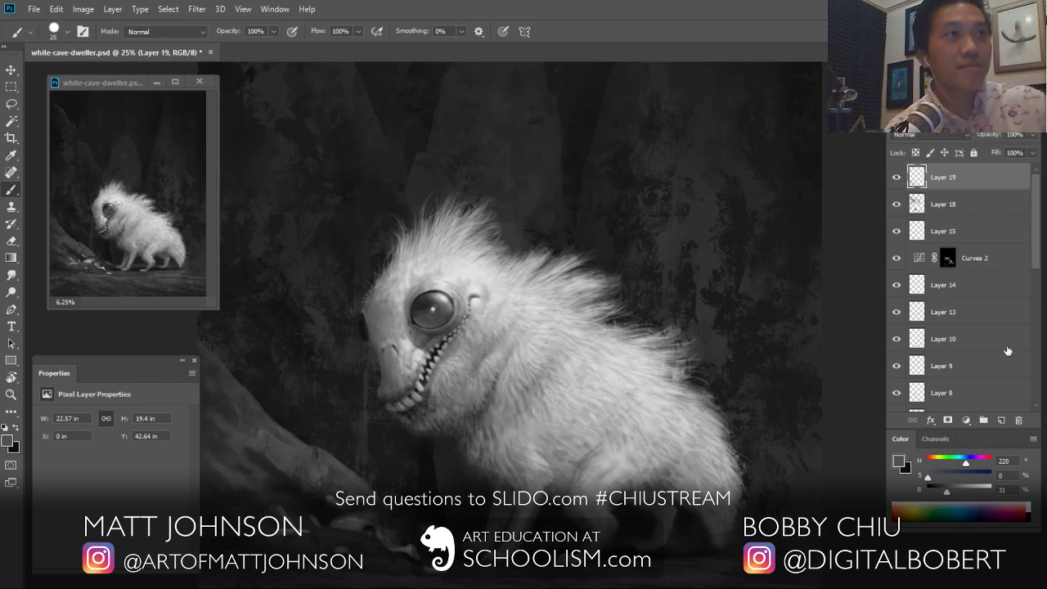
Step: Create another new layer on top and sample a light fur tone from the creature's head for the 25 px brush
{"action": "left_click", "coordinate": [1001, 420]}
{"action": "left_click", "coordinate": [476, 264], "text": "alt"}
{"action": "left_click", "coordinate": [67, 31]}
{"action": "left_click", "coordinate": [864, 369]}
{"action": "key", "text": "ctrl+plus"}
{"action": "scroll", "coordinate": [524, 306], "scroll_direction": "up", "scroll_amount": 3}
{"action": "scroll", "coordinate": [533, 302], "scroll_direction": "down", "scroll_amount": 3}
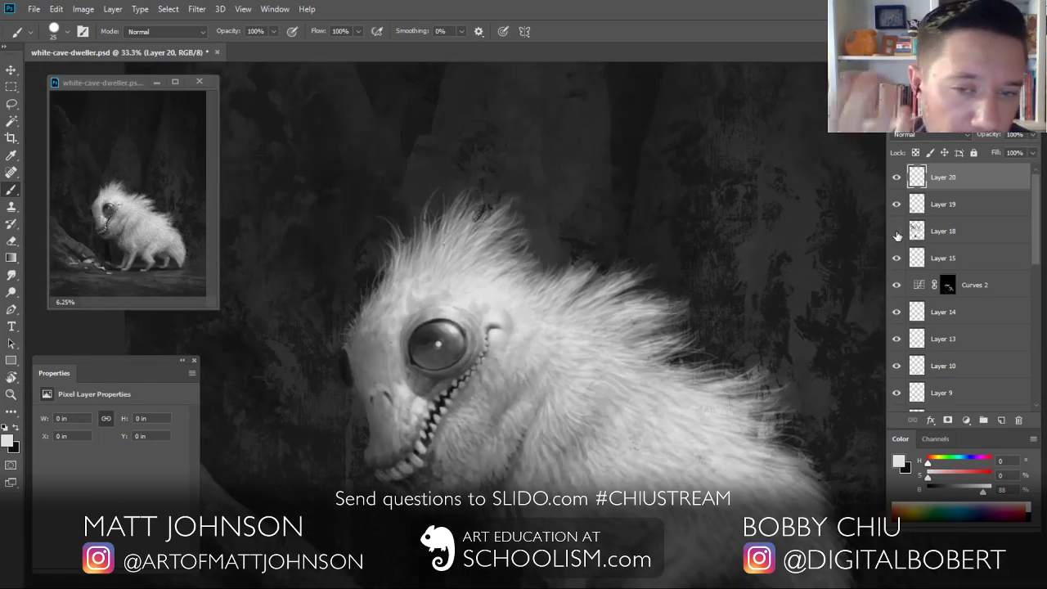
{"action": "scroll", "coordinate": [1020, 262], "scroll_direction": "down", "scroll_amount": 3}
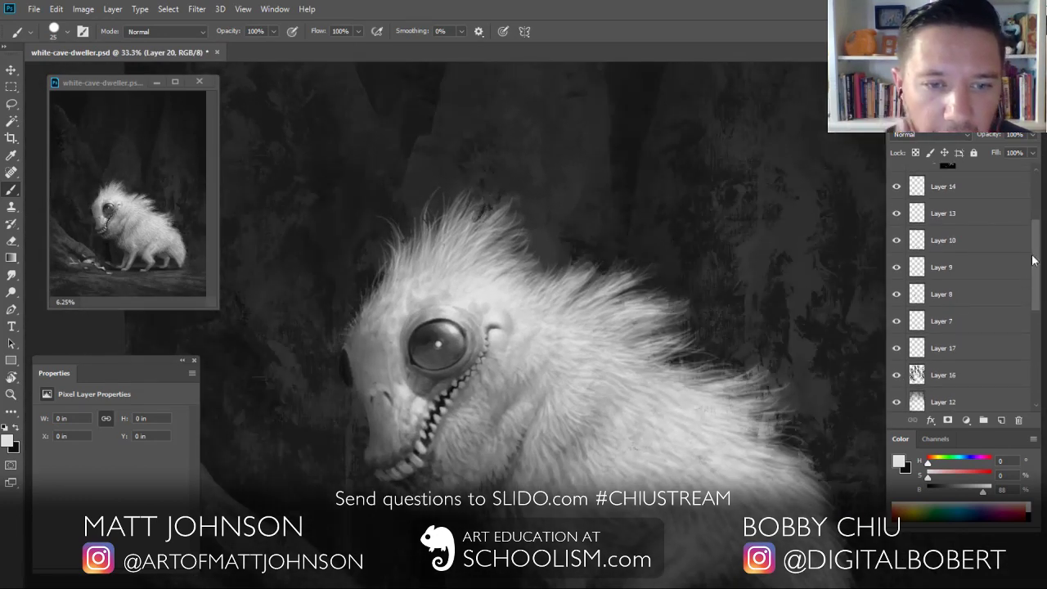
{"action": "scroll", "coordinate": [981, 237], "scroll_direction": "up", "scroll_amount": 3}
Step: Sample a brighter fur tone, set the flow to 10% and the brush to 15 px, and paint fine strands on the head crest
{"action": "left_click", "coordinate": [496, 260], "text": "alt"}
{"action": "mouse_move", "coordinate": [490, 214]}
{"action": "left_mouse_down"}
{"action": "mouse_move", "coordinate": [474, 237]}
{"action": "mouse_move", "coordinate": [522, 232]}
{"action": "left_mouse_up"}
{"action": "key", "text": "ctrl+z"}
{"action": "key", "text": "shift+1"}
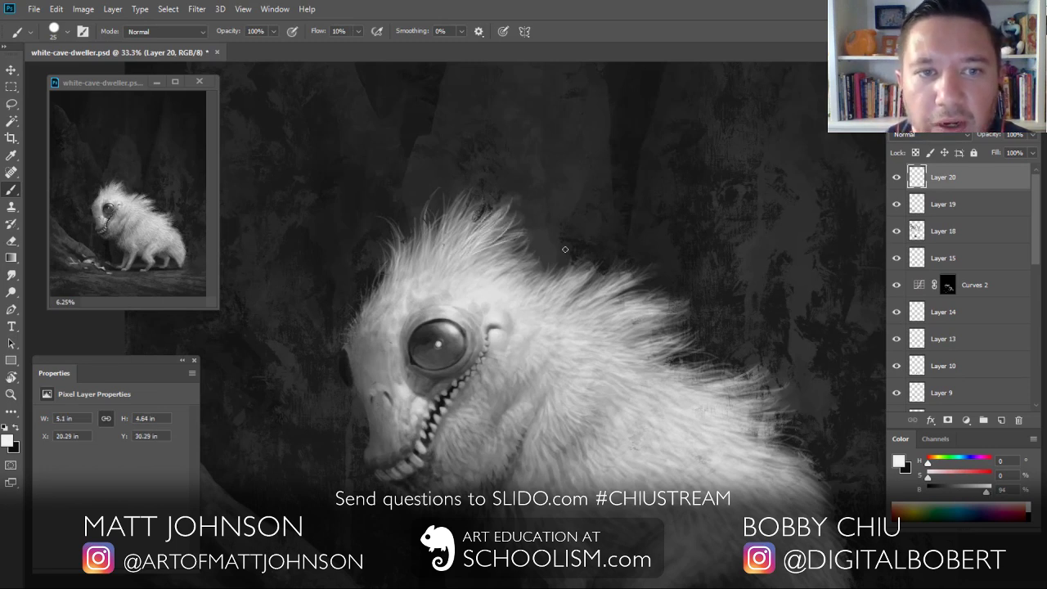
{"action": "key", "text": "ctrl+z"}
{"action": "key", "text": "bracketleft"}
{"action": "key", "text": "bracketleft"}
{"action": "left_click_drag", "start_coordinate": [449, 228], "coordinate": [477, 195]}
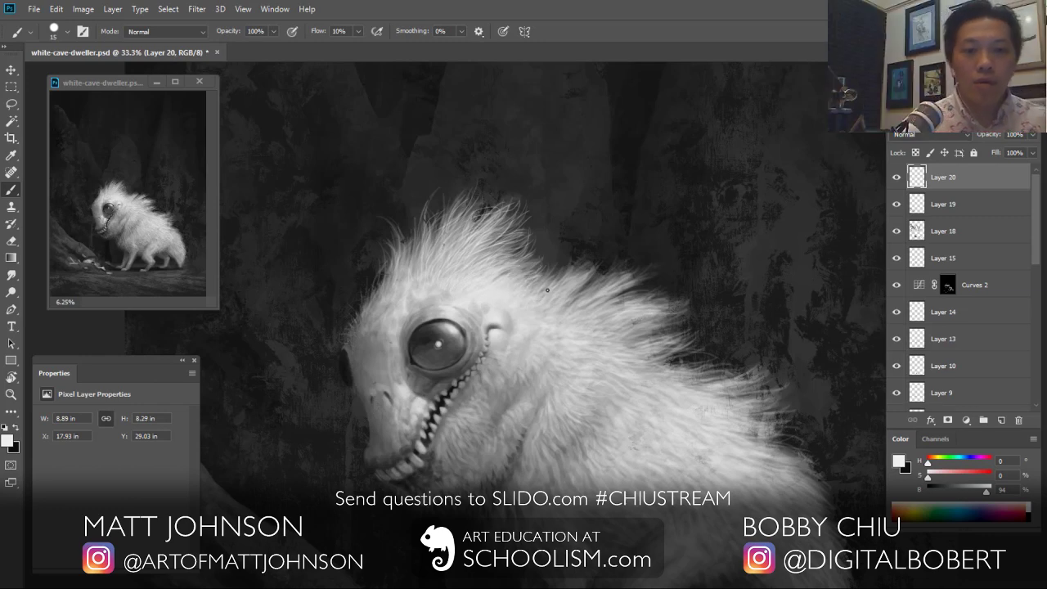
Step: Paint fine bright fur strands along the creature's mane and upper back with the 15 px brush
{"action": "left_click_drag", "start_coordinate": [543, 279], "coordinate": [403, 294]}
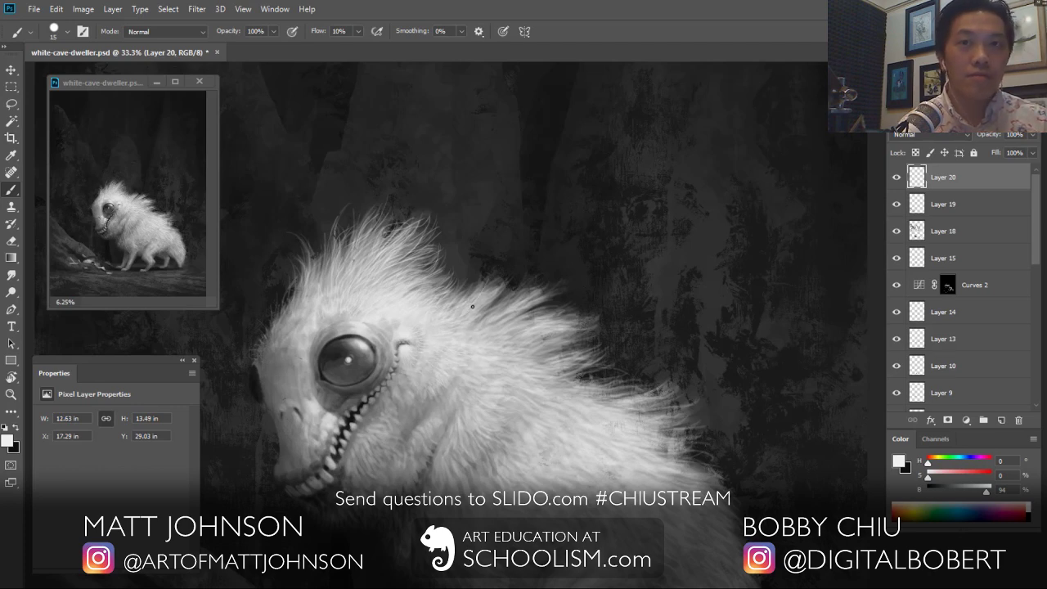
{"action": "mouse_move", "coordinate": [505, 302]}
{"action": "left_mouse_down"}
{"action": "mouse_move", "coordinate": [548, 294]}
{"action": "mouse_move", "coordinate": [534, 297]}
{"action": "left_mouse_up"}
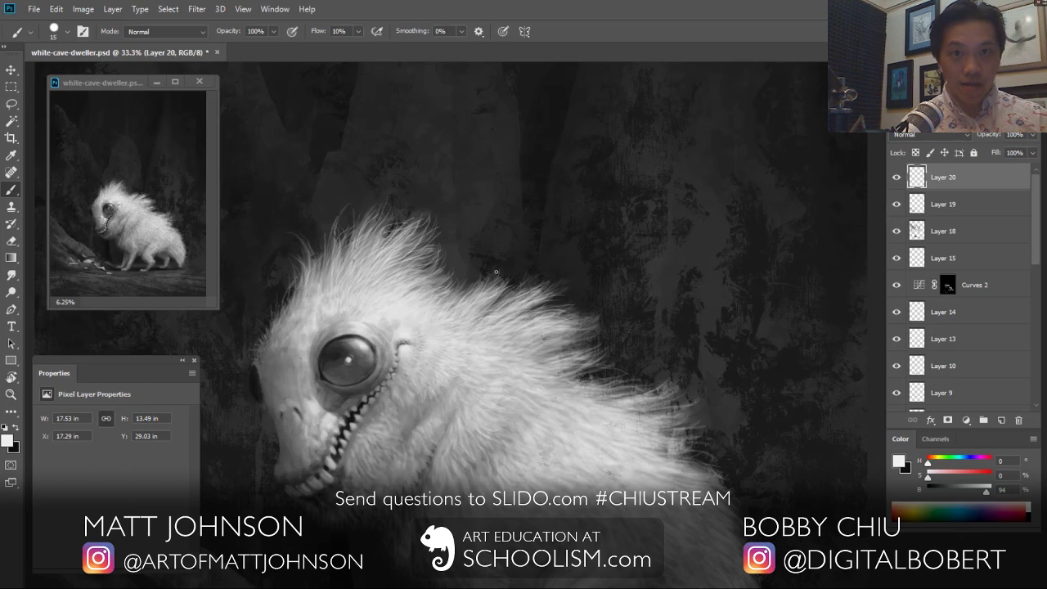
{"action": "left_click_drag", "start_coordinate": [596, 314], "coordinate": [565, 337]}
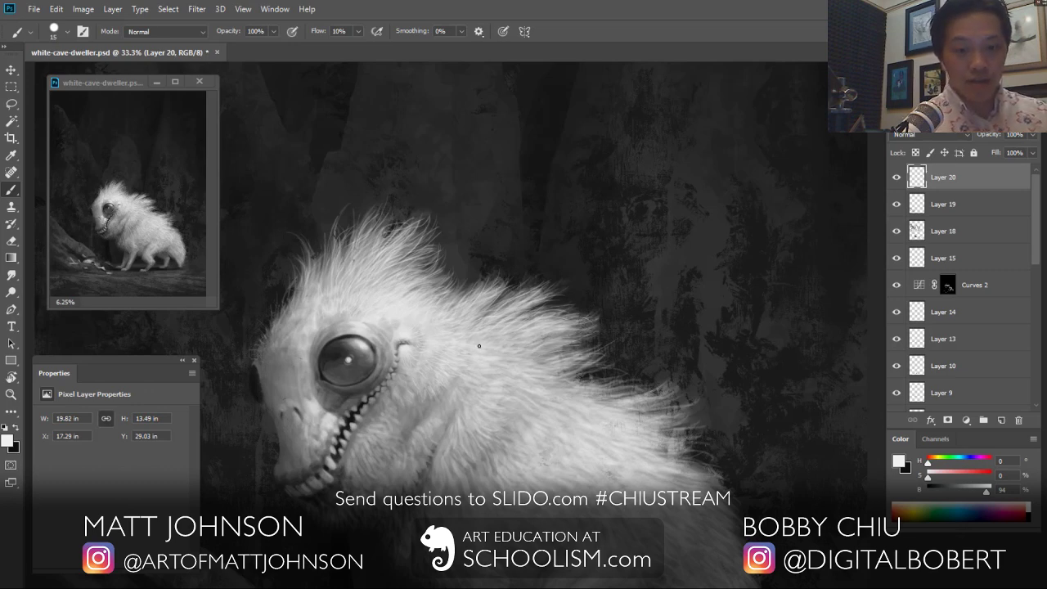
Step: Add a colorized Hue/Saturation adjustment layer with hue 168, saturation 12 and a slightly reduced lightness
{"action": "key", "text": "ctrl+minus"}
{"action": "left_click", "coordinate": [966, 419]}
{"action": "left_click", "coordinate": [995, 296]}
{"action": "left_click", "coordinate": [124, 540]}
{"action": "mouse_move", "coordinate": [42, 465]}
{"action": "left_mouse_down"}
{"action": "mouse_move", "coordinate": [107, 467]}
{"action": "mouse_move", "coordinate": [57, 490]}
{"action": "left_mouse_up"}
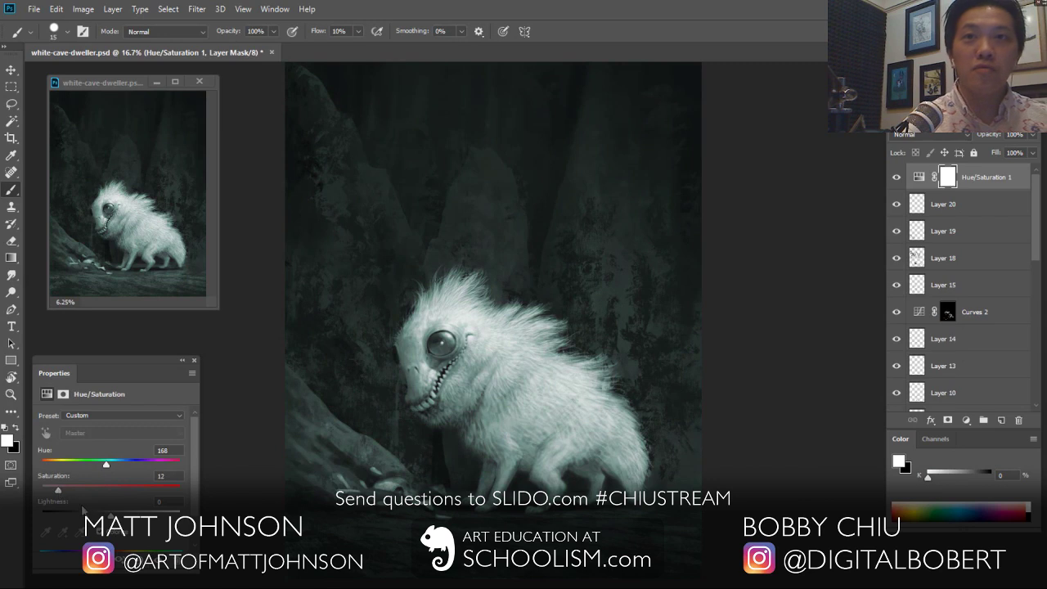
{"action": "left_click_drag", "start_coordinate": [112, 515], "coordinate": [106, 515]}
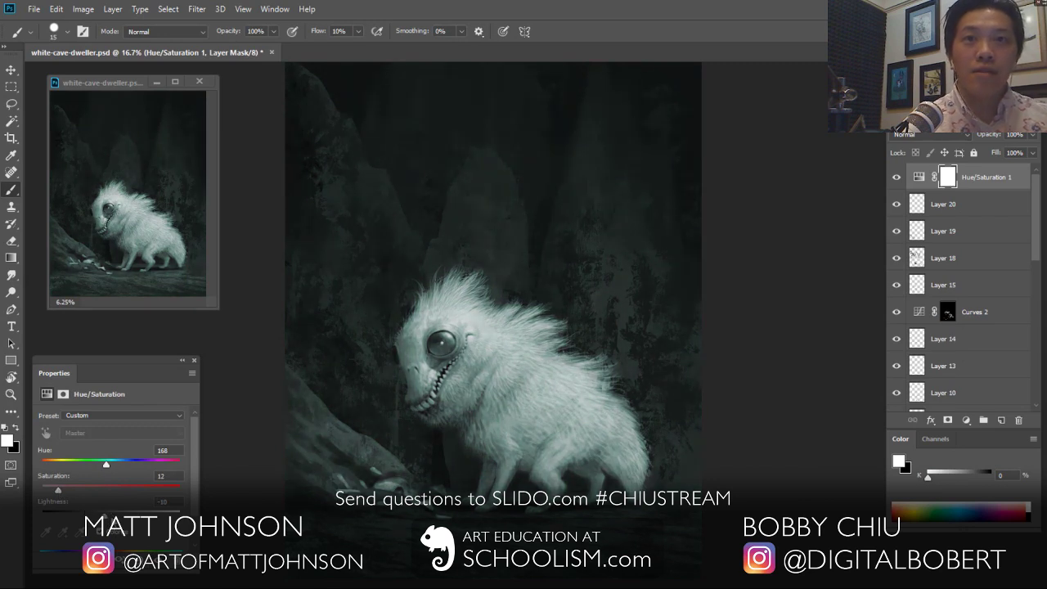
Step: Change the Hue/Saturation tint to a cool blue with hue 221 and saturation 13, and compare the painting without it
{"action": "left_click_drag", "start_coordinate": [124, 468], "coordinate": [129, 467]}
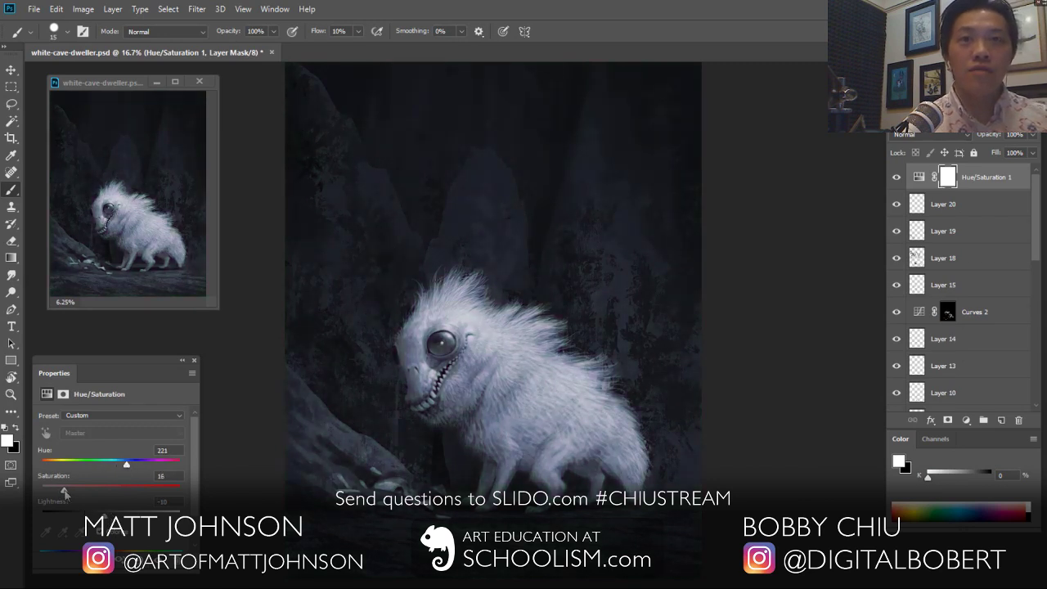
{"action": "left_click", "coordinate": [897, 176]}
{"action": "left_click", "coordinate": [897, 176]}
Step: Paint black with a 100 px brush on the Hue/Saturation mask to reduce the blue tint over the creature's head, mane and body
{"action": "key", "text": "ctrl+plus"}
{"action": "left_click_drag", "start_coordinate": [643, 481], "coordinate": [722, 330]}
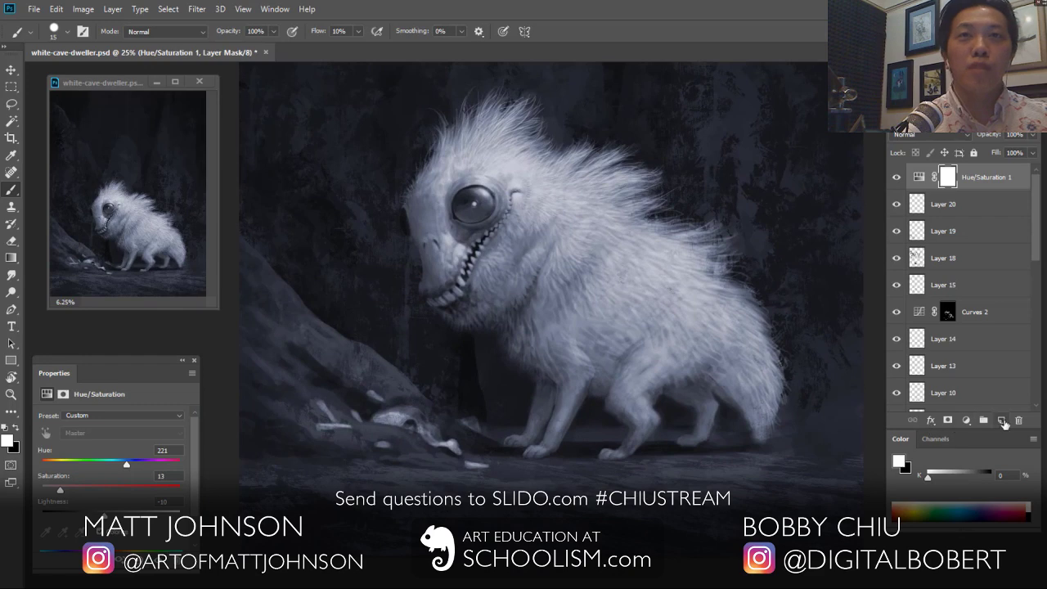
{"action": "key", "text": "x"}
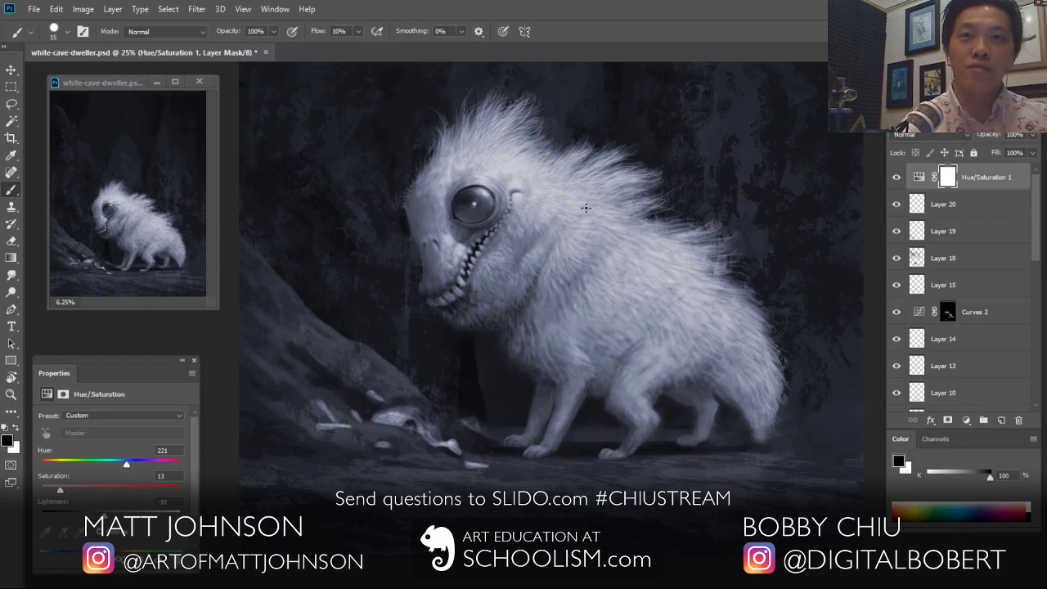
{"action": "key", "text": "bracketright"}
{"action": "key", "text": "bracketright"}
{"action": "key", "text": "bracketright"}
{"action": "key", "text": "bracketright"}
{"action": "key", "text": "bracketright"}
{"action": "mouse_move", "coordinate": [562, 173]}
{"action": "left_mouse_down"}
{"action": "mouse_move", "coordinate": [496, 184]}
{"action": "mouse_move", "coordinate": [480, 168]}
{"action": "mouse_move", "coordinate": [442, 182]}
{"action": "mouse_move", "coordinate": [480, 174]}
{"action": "mouse_move", "coordinate": [449, 232]}
{"action": "mouse_move", "coordinate": [503, 177]}
{"action": "mouse_move", "coordinate": [560, 192]}
{"action": "mouse_move", "coordinate": [527, 216]}
{"action": "mouse_move", "coordinate": [539, 217]}
{"action": "mouse_move", "coordinate": [450, 248]}
{"action": "mouse_move", "coordinate": [453, 267]}
{"action": "mouse_move", "coordinate": [441, 222]}
{"action": "mouse_move", "coordinate": [515, 235]}
{"action": "mouse_move", "coordinate": [555, 203]}
{"action": "mouse_move", "coordinate": [463, 275]}
{"action": "left_mouse_up"}
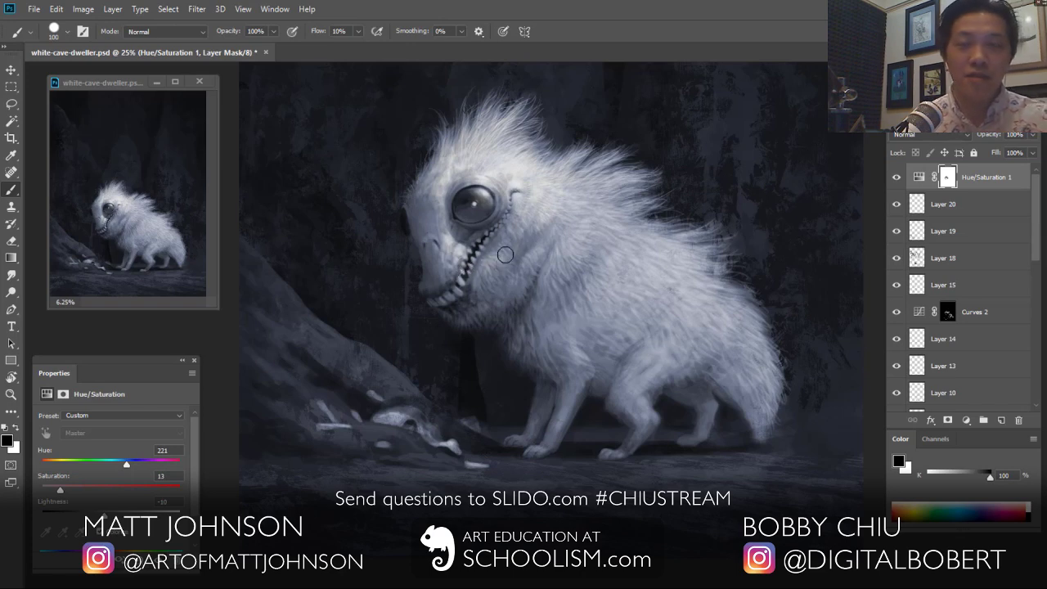
{"action": "mouse_move", "coordinate": [579, 194]}
{"action": "left_mouse_down"}
{"action": "mouse_move", "coordinate": [545, 178]}
{"action": "mouse_move", "coordinate": [525, 177]}
{"action": "mouse_move", "coordinate": [593, 211]}
{"action": "mouse_move", "coordinate": [646, 201]}
{"action": "mouse_move", "coordinate": [614, 175]}
{"action": "mouse_move", "coordinate": [568, 177]}
{"action": "mouse_move", "coordinate": [678, 237]}
{"action": "mouse_move", "coordinate": [716, 283]}
{"action": "mouse_move", "coordinate": [718, 305]}
{"action": "mouse_move", "coordinate": [609, 221]}
{"action": "mouse_move", "coordinate": [584, 220]}
{"action": "mouse_move", "coordinate": [552, 270]}
{"action": "mouse_move", "coordinate": [656, 215]}
{"action": "left_mouse_up"}
{"action": "mouse_move", "coordinate": [619, 270]}
{"action": "left_mouse_down"}
{"action": "mouse_move", "coordinate": [592, 261]}
{"action": "mouse_move", "coordinate": [646, 263]}
{"action": "mouse_move", "coordinate": [640, 272]}
{"action": "mouse_move", "coordinate": [679, 279]}
{"action": "mouse_move", "coordinate": [556, 331]}
{"action": "mouse_move", "coordinate": [667, 345]}
{"action": "mouse_move", "coordinate": [578, 375]}
{"action": "mouse_move", "coordinate": [598, 304]}
{"action": "mouse_move", "coordinate": [742, 354]}
{"action": "mouse_move", "coordinate": [726, 309]}
{"action": "mouse_move", "coordinate": [686, 309]}
{"action": "mouse_move", "coordinate": [659, 330]}
{"action": "mouse_move", "coordinate": [656, 364]}
{"action": "mouse_move", "coordinate": [701, 349]}
{"action": "mouse_move", "coordinate": [755, 374]}
{"action": "mouse_move", "coordinate": [723, 375]}
{"action": "mouse_move", "coordinate": [752, 377]}
{"action": "mouse_move", "coordinate": [776, 403]}
{"action": "mouse_move", "coordinate": [765, 340]}
{"action": "mouse_move", "coordinate": [729, 292]}
{"action": "mouse_move", "coordinate": [714, 340]}
{"action": "left_mouse_up"}
Step: Enlarge the brush to 175 px, raise the flow to 20%, and mask the tint off the rock, bones and ground
{"action": "key", "text": "bracketright"}
{"action": "key", "text": "bracketright"}
{"action": "key", "text": "bracketright"}
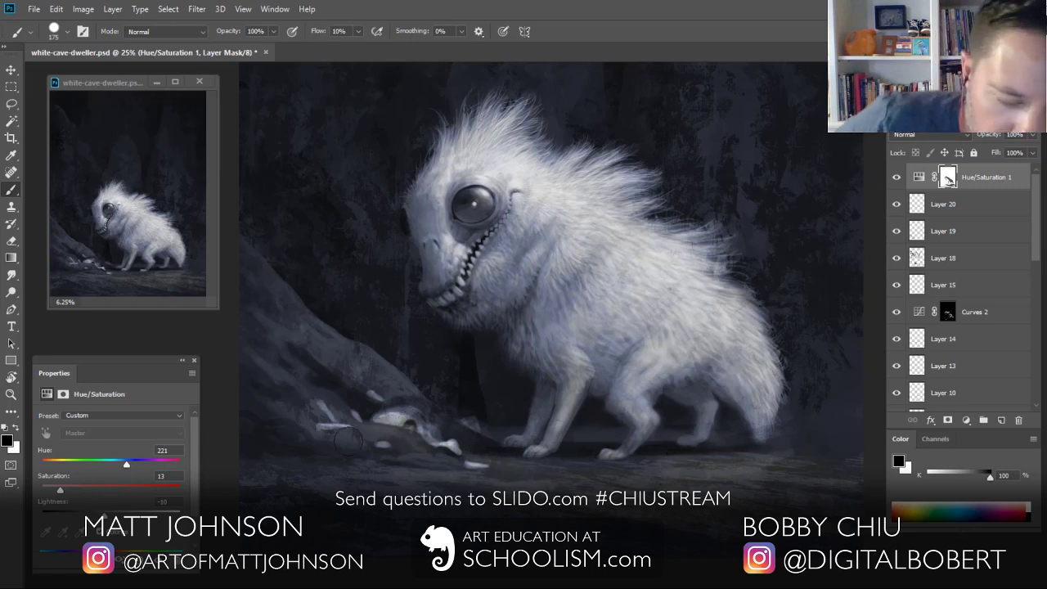
{"action": "key", "text": "shift+2"}
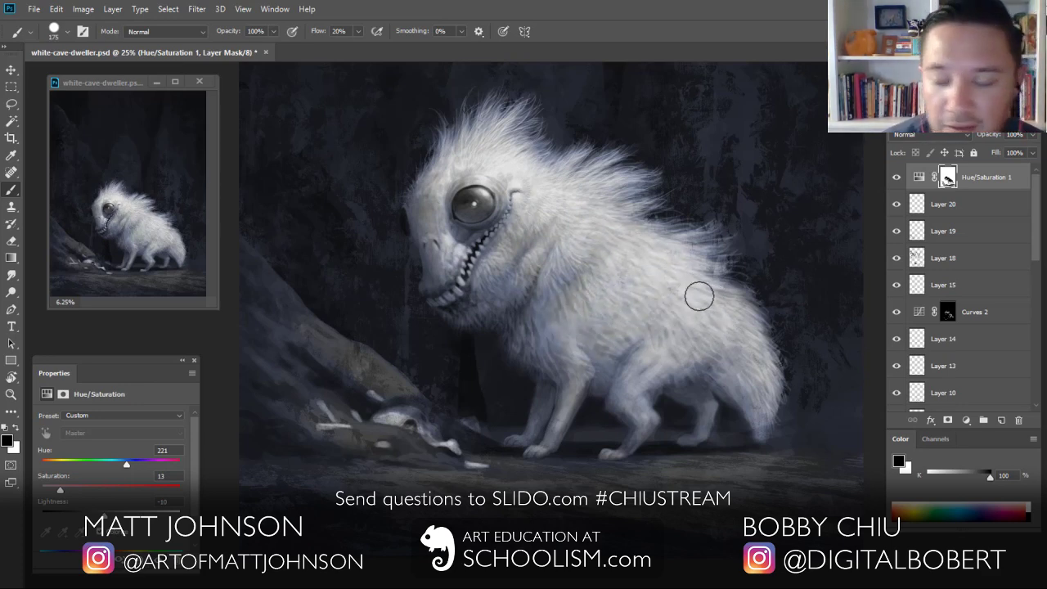
Step: Create a new layer inside a new group above the tint layer and change the group's blend mode
{"action": "left_click", "coordinate": [1002, 420]}
{"action": "key", "text": "ctrl+g"}
{"action": "left_click", "coordinate": [966, 172]}
{"action": "left_click", "coordinate": [933, 135]}
{"action": "left_click", "coordinate": [929, 464]}
{"action": "left_click", "coordinate": [957, 194]}
Step: Pick a pink with hue 345, saturation 26 and brightness 71, and test it on the near eye with a 100 px brush
{"action": "key", "text": "bracketleft"}
{"action": "key", "text": "bracketleft"}
{"action": "key", "text": "bracketleft"}
{"action": "left_click", "coordinate": [987, 463]}
{"action": "left_click", "coordinate": [953, 478]}
{"action": "left_click", "coordinate": [972, 492]}
{"action": "mouse_move", "coordinate": [464, 199]}
{"action": "left_mouse_down"}
{"action": "mouse_move", "coordinate": [484, 198]}
{"action": "mouse_move", "coordinate": [474, 213]}
{"action": "mouse_move", "coordinate": [469, 195]}
{"action": "left_mouse_up"}
{"action": "key", "text": "ctrl+z"}
{"action": "left_click", "coordinate": [943, 477]}
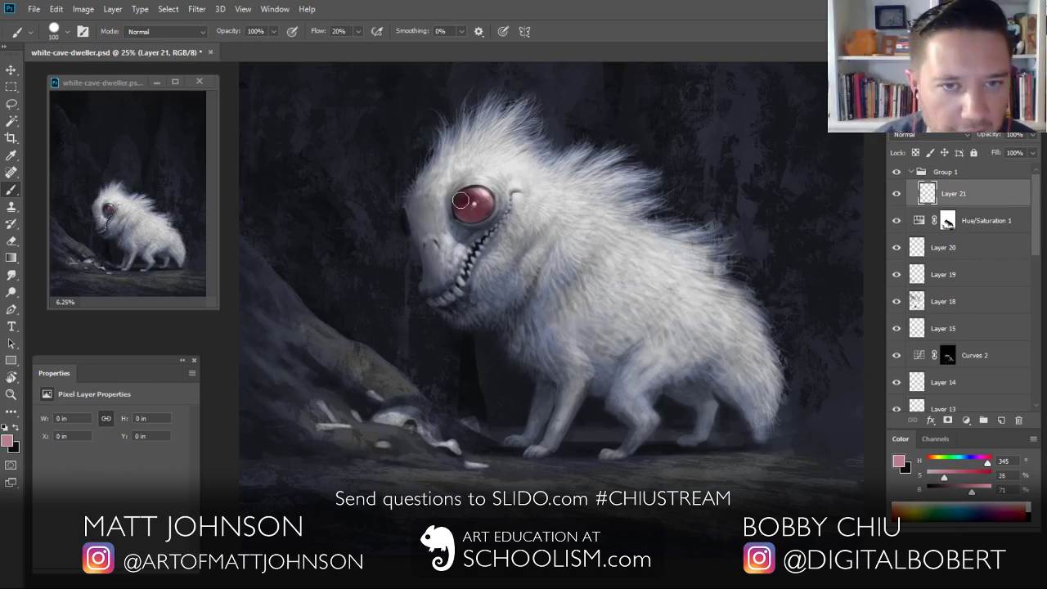
{"action": "key", "text": "ctrl+z"}
Step: Paint the near eye and its rim with a 70 px brush at 50% opacity, raising the pink's saturation to 36
{"action": "key", "text": "bracketleft"}
{"action": "key", "text": "bracketleft"}
{"action": "key", "text": "bracketleft"}
{"action": "left_click", "coordinate": [949, 477]}
{"action": "key", "text": "5"}
{"action": "mouse_move", "coordinate": [485, 194]}
{"action": "left_mouse_down"}
{"action": "mouse_move", "coordinate": [496, 211]}
{"action": "mouse_move", "coordinate": [499, 200]}
{"action": "mouse_move", "coordinate": [491, 221]}
{"action": "mouse_move", "coordinate": [506, 192]}
{"action": "mouse_move", "coordinate": [487, 178]}
{"action": "left_mouse_up"}
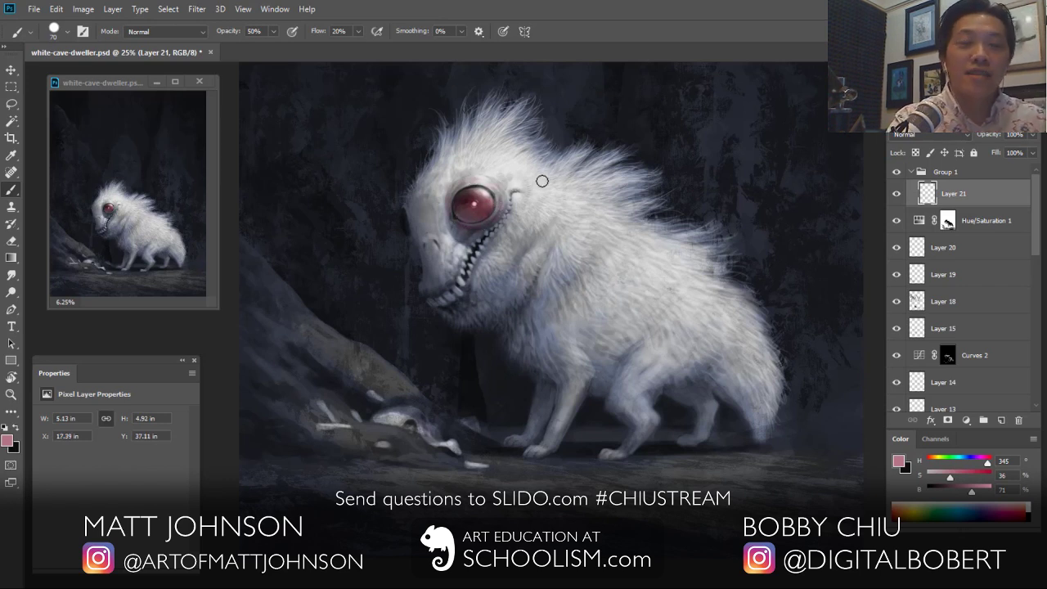
Step: Tint the creature's far eye, nostrils and lips with the same pink
{"action": "left_click_drag", "start_coordinate": [405, 206], "coordinate": [406, 226]}
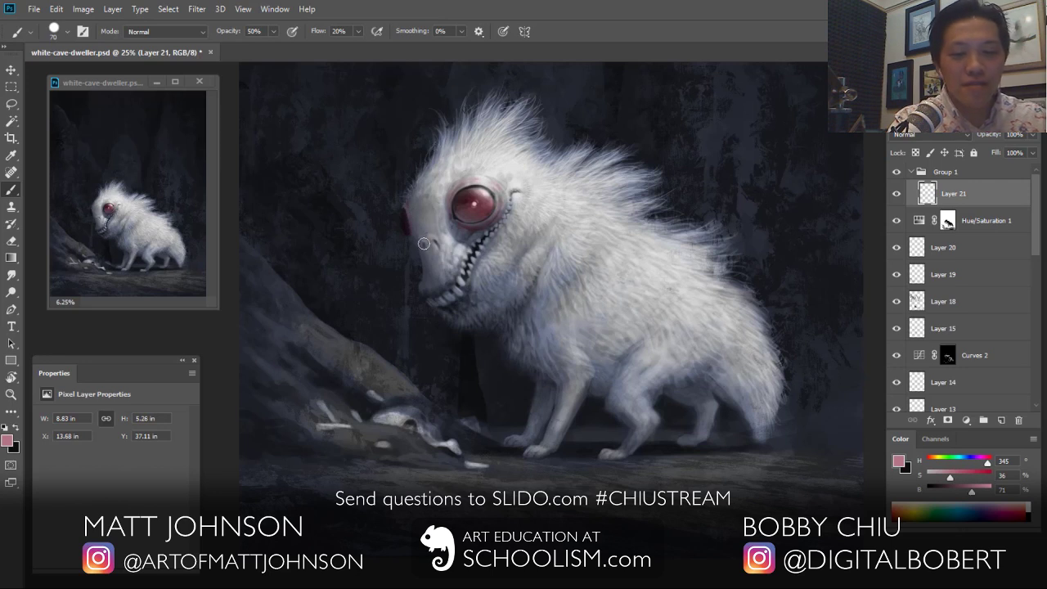
{"action": "mouse_move", "coordinate": [453, 283]}
{"action": "left_mouse_down"}
{"action": "mouse_move", "coordinate": [460, 265]}
{"action": "mouse_move", "coordinate": [438, 298]}
{"action": "mouse_move", "coordinate": [425, 281]}
{"action": "left_mouse_up"}
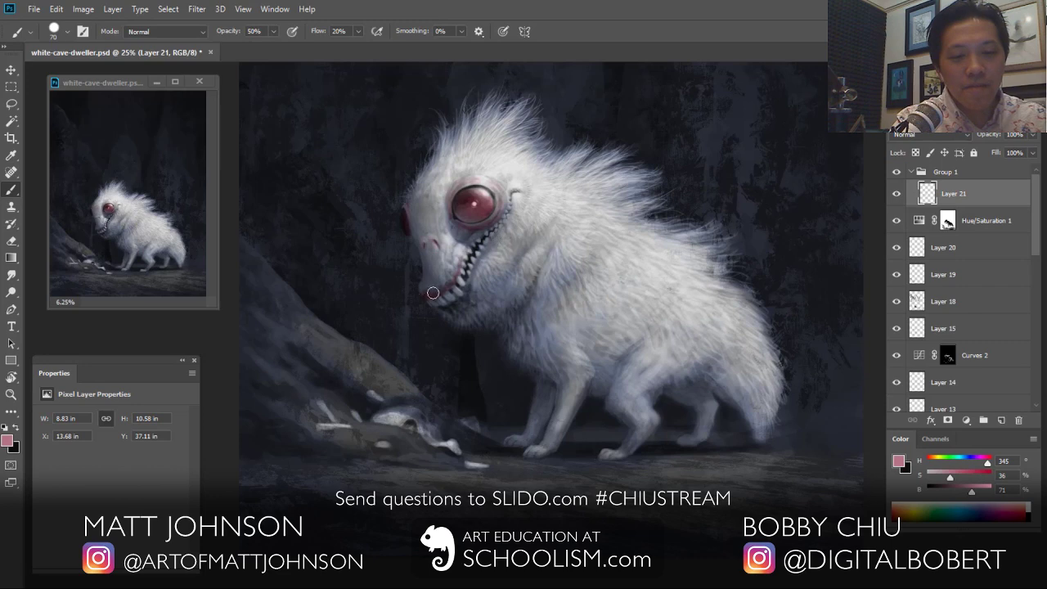
{"action": "key", "text": "ctrl+z"}
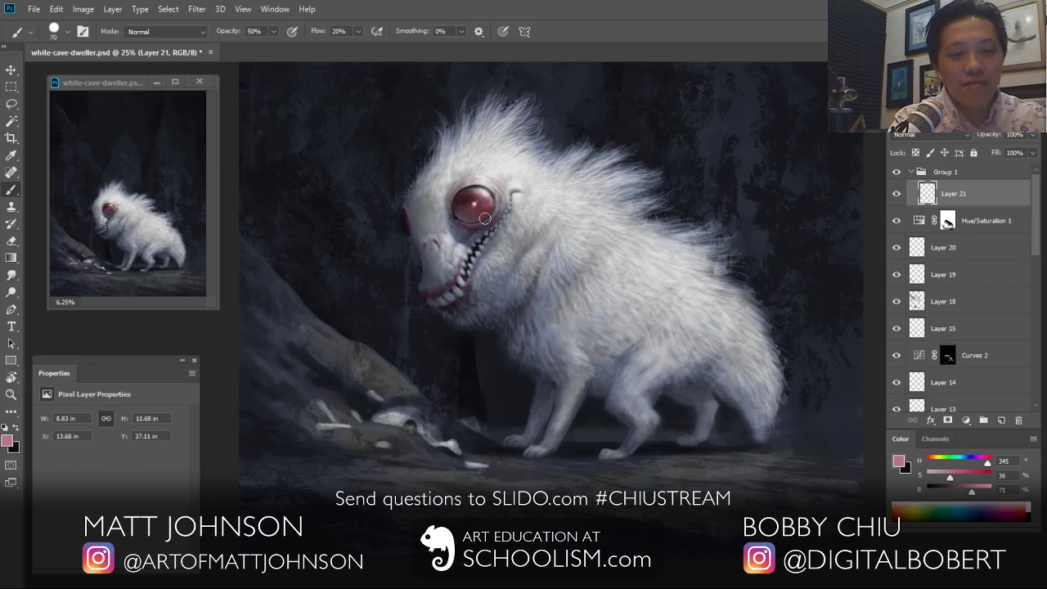
{"action": "left_click", "coordinate": [606, 372]}
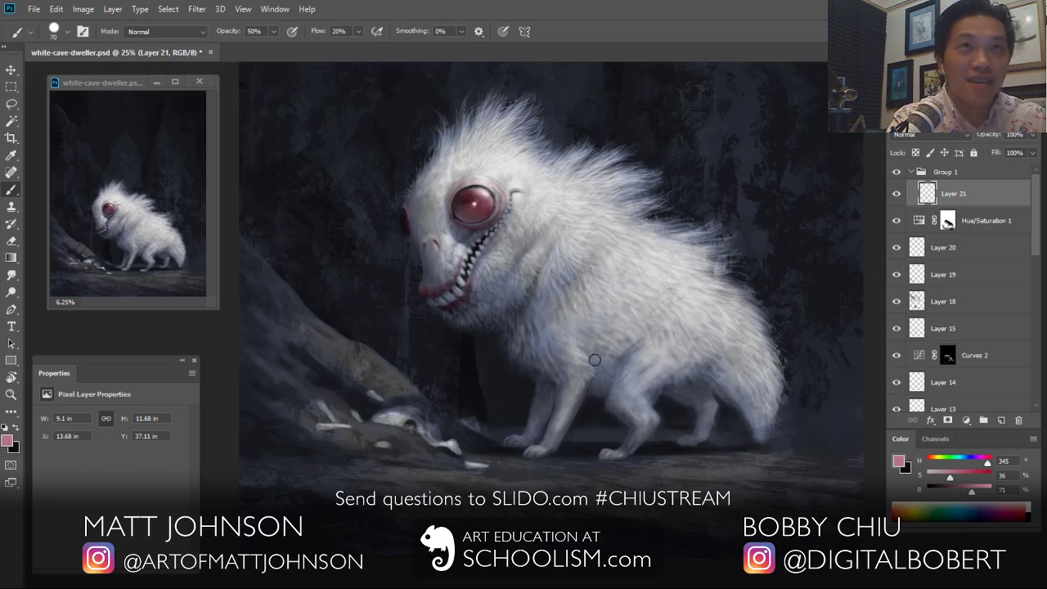
Step: Create a new layer and place it above the group
{"action": "left_click", "coordinate": [967, 172]}
{"action": "key", "text": "ctrl+shift+alt+n"}
{"action": "left_click_drag", "start_coordinate": [965, 192], "coordinate": [964, 168]}
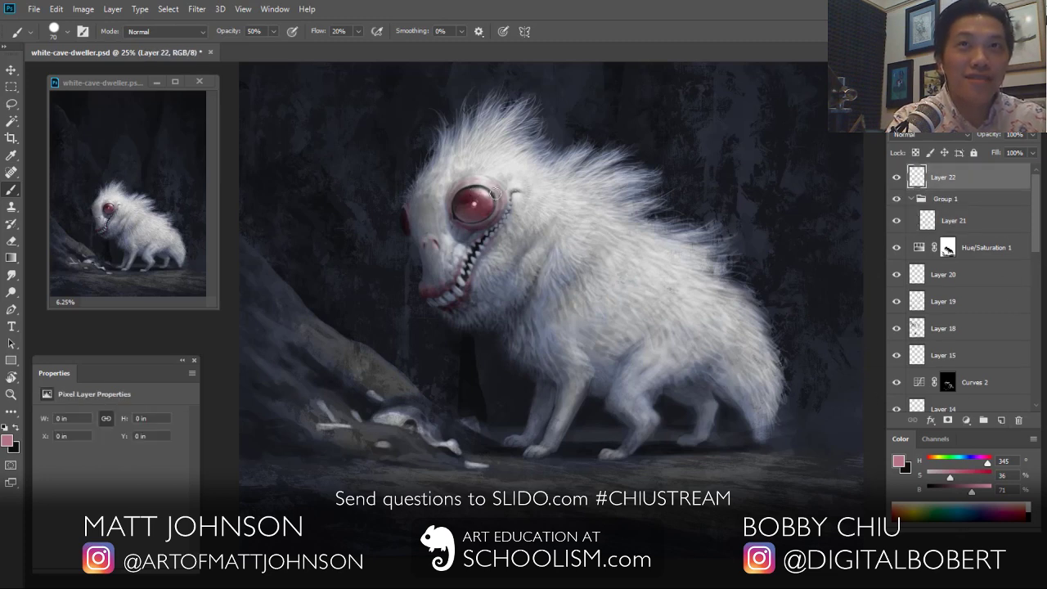
Step: Paint bright red glints in both eyes with a 30 px brush, using hue 360 with saturation and brightness at 100
{"action": "key", "text": "ctrl+plus"}
{"action": "key", "text": "ctrl+plus"}
{"action": "left_click_drag", "start_coordinate": [422, 91], "coordinate": [502, 289]}
{"action": "key", "text": "["}
{"action": "left_click", "coordinate": [497, 292], "text": "alt"}
{"action": "mouse_move", "coordinate": [938, 476]}
{"action": "left_mouse_down"}
{"action": "mouse_move", "coordinate": [990, 476]}
{"action": "mouse_move", "coordinate": [991, 492]}
{"action": "left_mouse_up"}
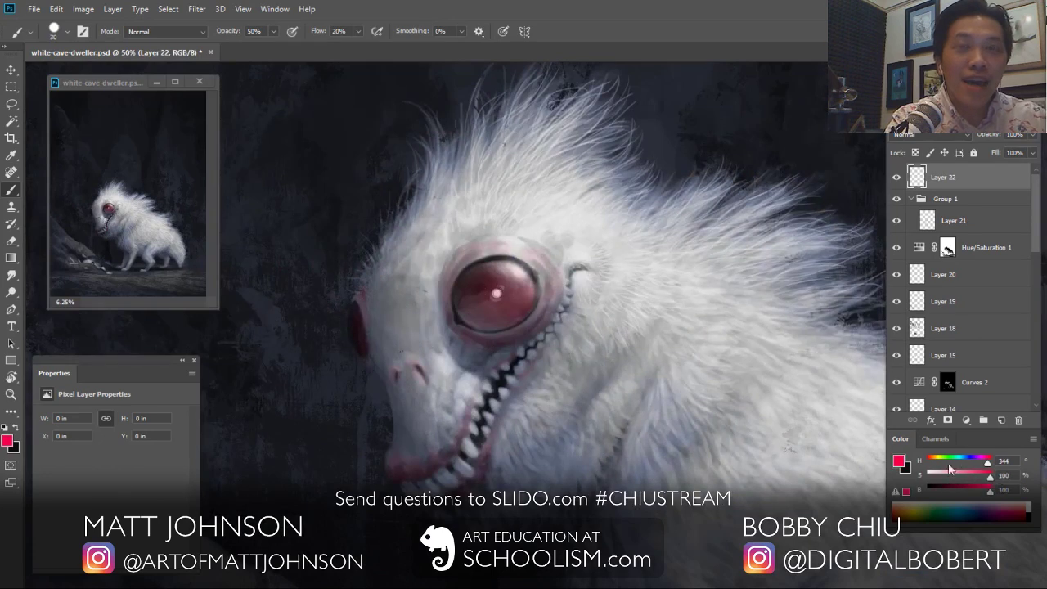
{"action": "left_click", "coordinate": [496, 295]}
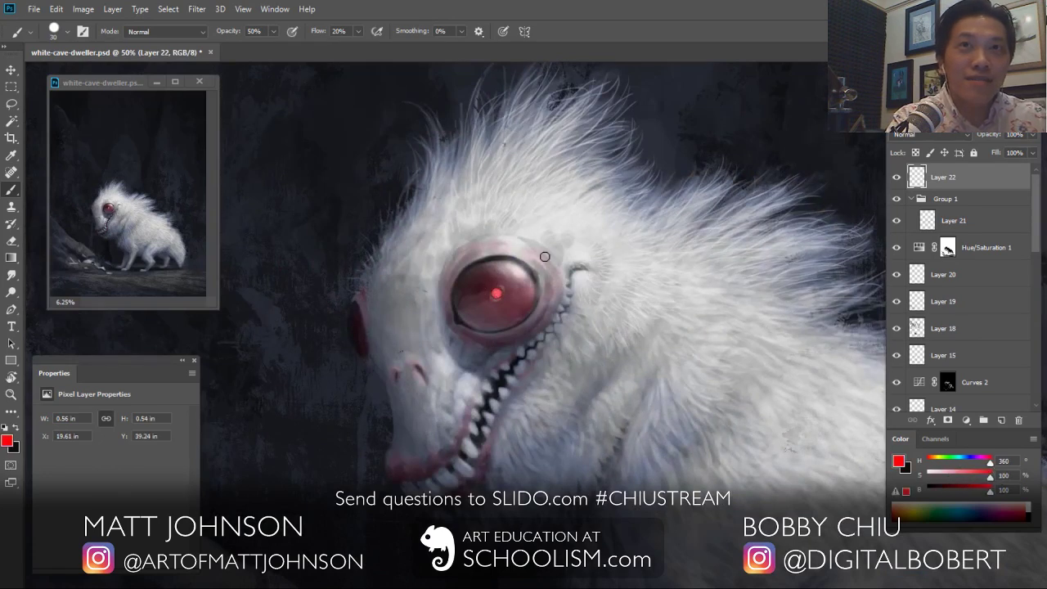
{"action": "left_click", "coordinate": [360, 330]}
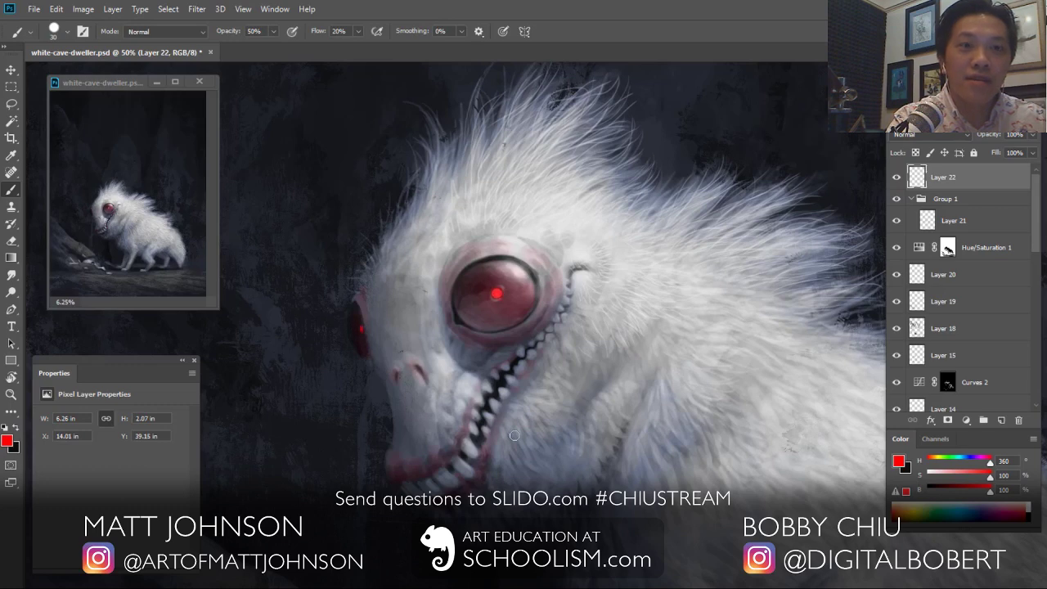
Step: Touch up the body fur with a sampled light grey, and shift the colour to hue 45, saturation 2, brightness 88
{"action": "scroll", "coordinate": [513, 435], "scroll_direction": "down", "scroll_amount": 2}
{"action": "left_click", "coordinate": [482, 328], "text": "alt"}
{"action": "mouse_move", "coordinate": [473, 355]}
{"action": "left_mouse_down"}
{"action": "mouse_move", "coordinate": [463, 367]}
{"action": "mouse_move", "coordinate": [474, 360]}
{"action": "left_mouse_up"}
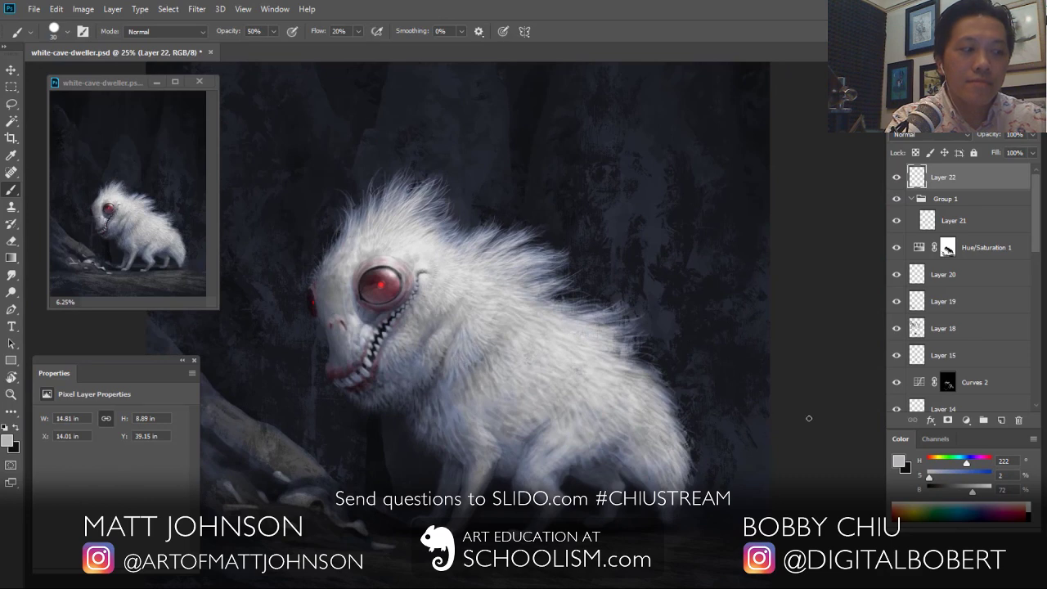
{"action": "left_click", "coordinate": [936, 460]}
{"action": "left_click", "coordinate": [983, 490]}
{"action": "left_click", "coordinate": [897, 177]}
{"action": "left_click", "coordinate": [897, 177]}
Step: Raise the opacity to 80%, reduce the brush to 20 px, and paint light fur strands on the creature's crest
{"action": "mouse_move", "coordinate": [454, 224]}
{"action": "left_mouse_down"}
{"action": "mouse_move", "coordinate": [439, 238]}
{"action": "mouse_move", "coordinate": [456, 223]}
{"action": "left_mouse_up"}
{"action": "scroll", "coordinate": [540, 301], "scroll_direction": "up", "scroll_amount": 2}
{"action": "left_click_drag", "start_coordinate": [538, 301], "coordinate": [729, 419]}
{"action": "left_click_drag", "start_coordinate": [455, 235], "coordinate": [499, 197]}
{"action": "mouse_move", "coordinate": [468, 234]}
{"action": "left_mouse_down"}
{"action": "mouse_move", "coordinate": [524, 178]}
{"action": "mouse_move", "coordinate": [523, 209]}
{"action": "left_mouse_up"}
{"action": "key", "text": "8"}
{"action": "left_click_drag", "start_coordinate": [489, 247], "coordinate": [534, 197]}
{"action": "key", "text": "["}
{"action": "key", "text": "["}
{"action": "left_click_drag", "start_coordinate": [494, 251], "coordinate": [550, 224]}
{"action": "left_click_drag", "start_coordinate": [521, 271], "coordinate": [489, 251]}
{"action": "left_click_drag", "start_coordinate": [446, 211], "coordinate": [458, 148]}
{"action": "left_click_drag", "start_coordinate": [406, 280], "coordinate": [422, 190]}
{"action": "mouse_move", "coordinate": [373, 279]}
{"action": "left_mouse_down"}
{"action": "mouse_move", "coordinate": [400, 203]}
{"action": "mouse_move", "coordinate": [382, 217]}
{"action": "mouse_move", "coordinate": [393, 236]}
{"action": "left_mouse_up"}
{"action": "key", "text": "ctrl+alt+z"}
{"action": "key", "text": "ctrl+alt+z"}
{"action": "key", "text": "ctrl+alt+z"}
Step: Paint light fur strands on the creature's forehead and the mane behind its head
{"action": "left_click_drag", "start_coordinate": [361, 278], "coordinate": [368, 214]}
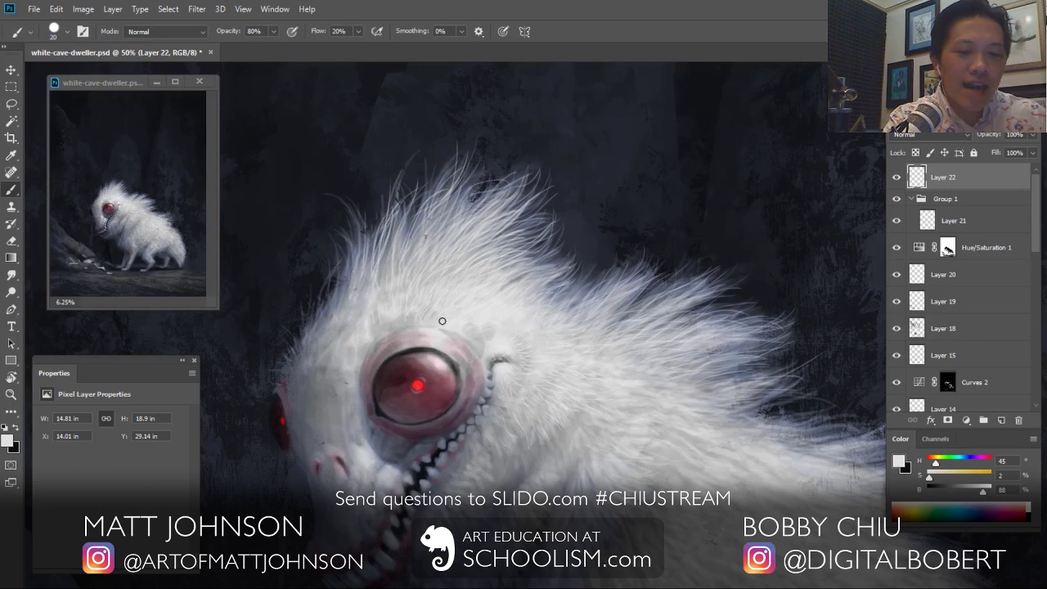
{"action": "mouse_move", "coordinate": [526, 259]}
{"action": "left_mouse_down"}
{"action": "mouse_move", "coordinate": [559, 255]}
{"action": "mouse_move", "coordinate": [562, 227]}
{"action": "mouse_move", "coordinate": [564, 238]}
{"action": "left_mouse_up"}
{"action": "left_click_drag", "start_coordinate": [531, 279], "coordinate": [579, 248]}
{"action": "mouse_move", "coordinate": [536, 295]}
{"action": "left_mouse_down"}
{"action": "mouse_move", "coordinate": [575, 284]}
{"action": "mouse_move", "coordinate": [547, 297]}
{"action": "mouse_move", "coordinate": [546, 322]}
{"action": "mouse_move", "coordinate": [602, 251]}
{"action": "mouse_move", "coordinate": [638, 241]}
{"action": "mouse_move", "coordinate": [579, 306]}
{"action": "mouse_move", "coordinate": [621, 271]}
{"action": "left_mouse_up"}
{"action": "left_click_drag", "start_coordinate": [596, 308], "coordinate": [645, 260]}
{"action": "mouse_move", "coordinate": [582, 323]}
{"action": "left_mouse_down"}
{"action": "mouse_move", "coordinate": [648, 285]}
{"action": "mouse_move", "coordinate": [610, 319]}
{"action": "left_mouse_up"}
Step: Lower the flow to 10% and paint finer strands along the front of the mane
{"action": "left_click_drag", "start_coordinate": [657, 443], "coordinate": [505, 418]}
{"action": "left_click_drag", "start_coordinate": [410, 280], "coordinate": [439, 247]}
{"action": "left_click_drag", "start_coordinate": [415, 278], "coordinate": [448, 232]}
{"action": "key", "text": "ctrl+z"}
{"action": "key", "text": "shift+1"}
{"action": "left_click_drag", "start_coordinate": [415, 276], "coordinate": [448, 233]}
{"action": "left_click_drag", "start_coordinate": [414, 276], "coordinate": [435, 254]}
Step: Paint fine light strands through the middle of the creature's mane
{"action": "left_click_drag", "start_coordinate": [551, 333], "coordinate": [634, 317]}
{"action": "left_click_drag", "start_coordinate": [569, 314], "coordinate": [632, 292]}
{"action": "mouse_move", "coordinate": [583, 312]}
{"action": "left_mouse_down"}
{"action": "mouse_move", "coordinate": [638, 290]}
{"action": "mouse_move", "coordinate": [629, 295]}
{"action": "left_mouse_up"}
{"action": "left_click_drag", "start_coordinate": [524, 313], "coordinate": [638, 299]}
{"action": "mouse_move", "coordinate": [532, 286]}
{"action": "left_mouse_down"}
{"action": "mouse_move", "coordinate": [597, 265]}
{"action": "mouse_move", "coordinate": [589, 284]}
{"action": "left_mouse_up"}
{"action": "left_click_drag", "start_coordinate": [505, 297], "coordinate": [566, 287]}
{"action": "left_click_drag", "start_coordinate": [563, 355], "coordinate": [658, 343]}
{"action": "left_click_drag", "start_coordinate": [602, 366], "coordinate": [656, 355]}
{"action": "left_click_drag", "start_coordinate": [556, 351], "coordinate": [640, 336]}
Step: Add short fine strands along the upper edge of the mane
{"action": "mouse_move", "coordinate": [476, 282]}
{"action": "left_mouse_down"}
{"action": "mouse_move", "coordinate": [520, 262]}
{"action": "mouse_move", "coordinate": [500, 221]}
{"action": "left_mouse_up"}
{"action": "mouse_move", "coordinate": [444, 265]}
{"action": "left_mouse_down"}
{"action": "mouse_move", "coordinate": [479, 228]}
{"action": "mouse_move", "coordinate": [479, 245]}
{"action": "left_mouse_up"}
{"action": "left_click_drag", "start_coordinate": [427, 271], "coordinate": [462, 241]}
{"action": "left_click_drag", "start_coordinate": [477, 280], "coordinate": [523, 255]}
{"action": "left_click_drag", "start_coordinate": [478, 281], "coordinate": [532, 252]}
Step: Paint fine light strands down the creature's rear back
{"action": "left_click_drag", "start_coordinate": [584, 385], "coordinate": [675, 399]}
{"action": "mouse_move", "coordinate": [622, 407]}
{"action": "left_mouse_down"}
{"action": "mouse_move", "coordinate": [714, 379]}
{"action": "mouse_move", "coordinate": [700, 409]}
{"action": "left_mouse_up"}
{"action": "mouse_move", "coordinate": [652, 425]}
{"action": "left_mouse_down"}
{"action": "mouse_move", "coordinate": [753, 407]}
{"action": "mouse_move", "coordinate": [767, 419]}
{"action": "left_mouse_up"}
{"action": "left_click_drag", "start_coordinate": [678, 433], "coordinate": [735, 427]}
{"action": "left_click_drag", "start_coordinate": [630, 426], "coordinate": [690, 435]}
Step: Brighten the creature's back, body and head on a new Color Dodge layer with a 150 px brush at 34% opacity
{"action": "key", "text": "space"}
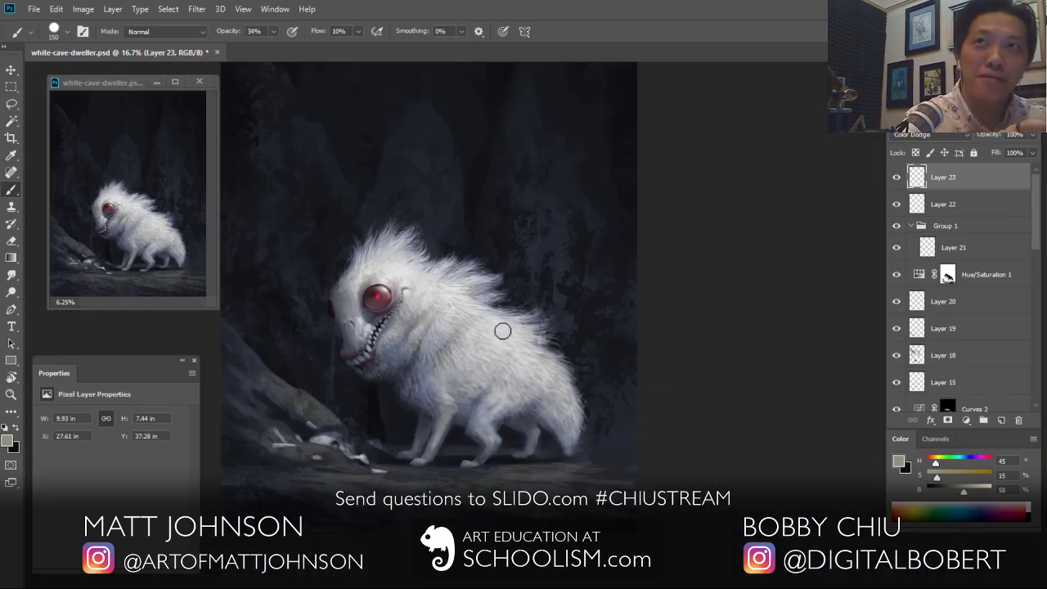
{"action": "mouse_move", "coordinate": [489, 326]}
{"action": "left_mouse_down"}
{"action": "mouse_move", "coordinate": [504, 363]}
{"action": "mouse_move", "coordinate": [566, 409]}
{"action": "left_mouse_up"}
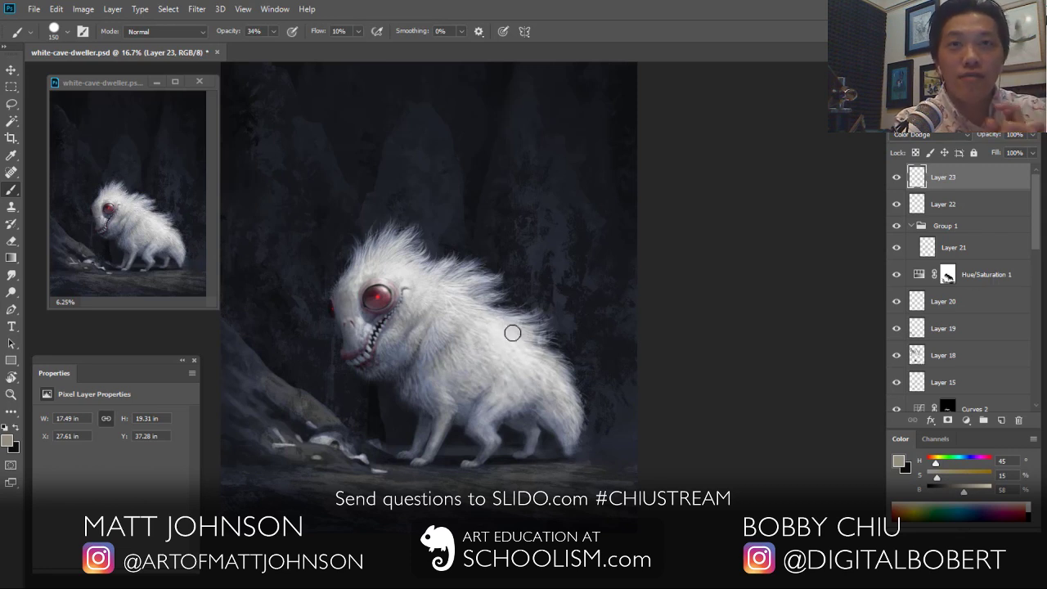
{"action": "mouse_move", "coordinate": [466, 329]}
{"action": "left_mouse_down"}
{"action": "mouse_move", "coordinate": [446, 302]}
{"action": "mouse_move", "coordinate": [472, 352]}
{"action": "mouse_move", "coordinate": [432, 274]}
{"action": "mouse_move", "coordinate": [418, 283]}
{"action": "mouse_move", "coordinate": [380, 250]}
{"action": "left_mouse_up"}
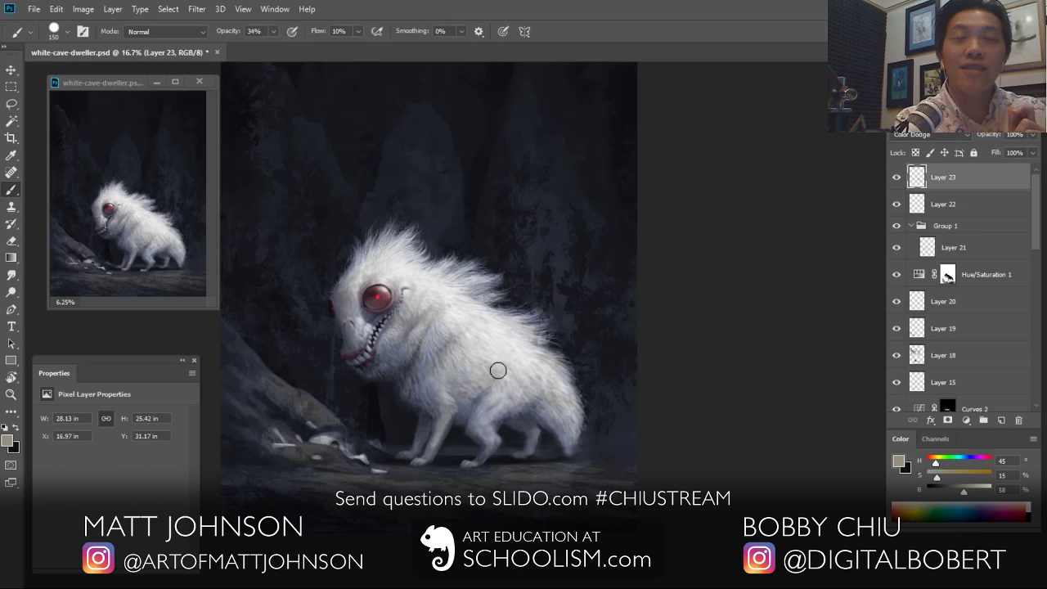
Step: Brighten the bones on the ground and rock with the same Color Dodge brush
{"action": "left_click", "coordinate": [325, 443]}
{"action": "left_click_drag", "start_coordinate": [369, 462], "coordinate": [381, 470]}
{"action": "left_click_drag", "start_coordinate": [276, 445], "coordinate": [291, 445]}
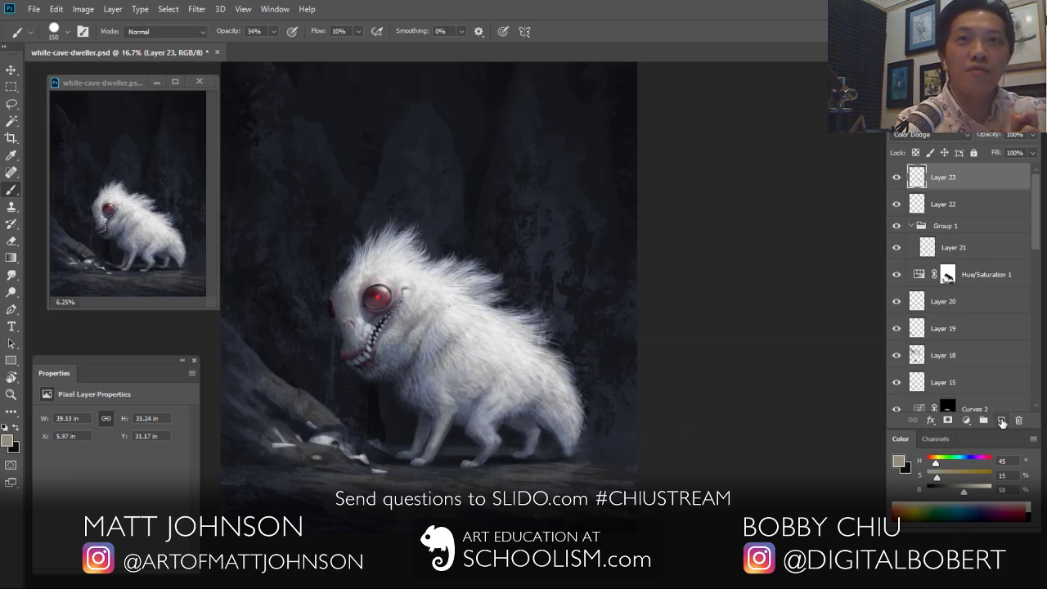
Step: Try shading the crest and back on the layer below with dark blue-grey (hue 220, saturation 22, brightness 15), comparing the layer on and off
{"action": "key", "text": "alt+bracketleft"}
{"action": "key", "text": "d"}
{"action": "left_click_drag", "start_coordinate": [361, 250], "coordinate": [436, 261]}
{"action": "key", "text": "ctrl+z"}
{"action": "left_click_drag", "start_coordinate": [365, 249], "coordinate": [396, 257]}
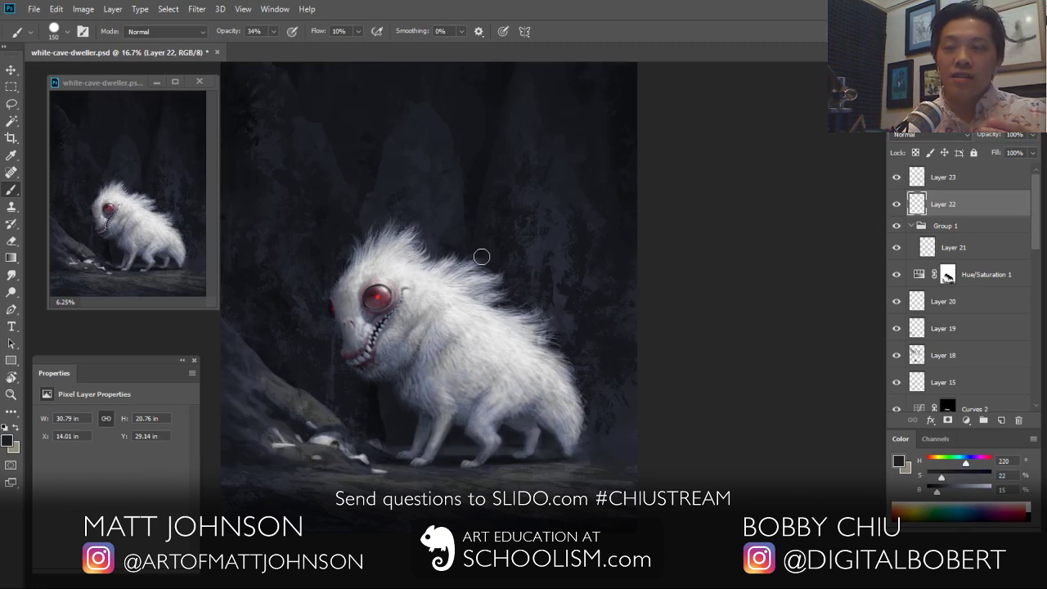
{"action": "mouse_move", "coordinate": [459, 260]}
{"action": "left_mouse_down"}
{"action": "mouse_move", "coordinate": [472, 300]}
{"action": "mouse_move", "coordinate": [557, 369]}
{"action": "left_mouse_up"}
{"action": "key", "text": "ctrl+z"}
{"action": "left_click", "coordinate": [897, 206]}
{"action": "left_click", "coordinate": [897, 207]}
{"action": "left_click", "coordinate": [897, 206]}
{"action": "left_click", "coordinate": [897, 206]}
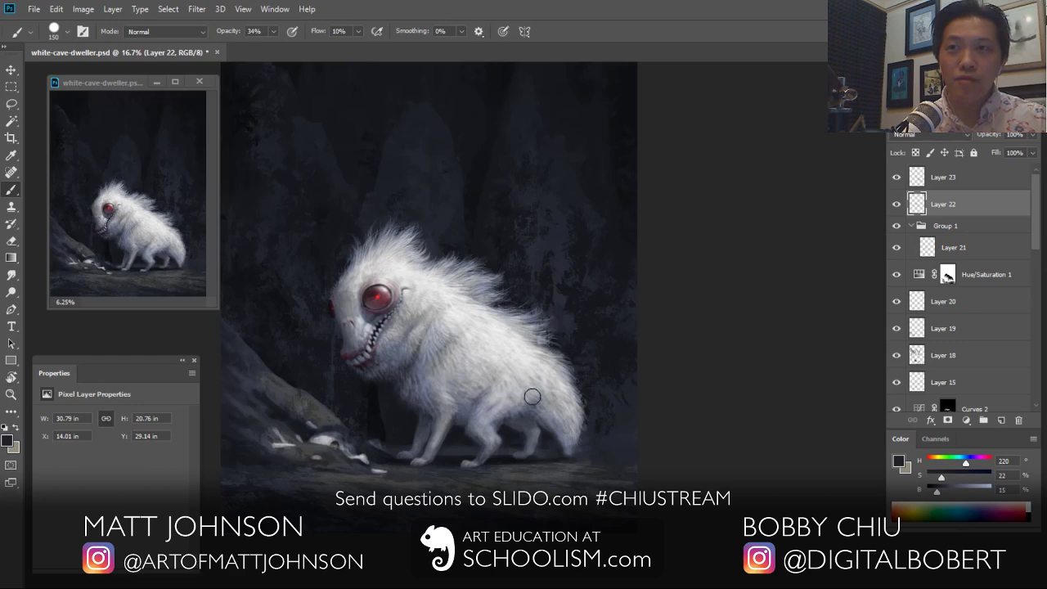
Step: Create a new top layer and paint drool strands hanging from the creature's chin with a 25 px brush and a sampled light tone
{"action": "key", "text": "ctrl+shift+alt+n"}
{"action": "key", "text": "ctrl+plus"}
{"action": "key", "text": "ctrl+plus"}
{"action": "key", "text": "ctrl+plus"}
{"action": "left_click_drag", "start_coordinate": [509, 479], "coordinate": [727, 381]}
{"action": "key", "text": "bracketleft"}
{"action": "key", "text": "bracketleft"}
{"action": "key", "text": "bracketleft"}
{"action": "key", "text": "bracketleft"}
{"action": "key", "text": "bracketleft"}
{"action": "key", "text": "bracketleft"}
{"action": "key", "text": "bracketleft"}
{"action": "key", "text": "bracketleft"}
{"action": "key", "text": "bracketleft"}
{"action": "key", "text": "bracketleft"}
{"action": "key", "text": "bracketleft"}
{"action": "key", "text": "bracketleft"}
{"action": "left_click", "coordinate": [461, 302], "text": "alt"}
{"action": "mouse_move", "coordinate": [469, 347]}
{"action": "left_mouse_down"}
{"action": "mouse_move", "coordinate": [473, 331]}
{"action": "mouse_move", "coordinate": [462, 364]}
{"action": "mouse_move", "coordinate": [465, 350]}
{"action": "left_mouse_up"}
{"action": "mouse_move", "coordinate": [475, 404]}
{"action": "left_mouse_down"}
{"action": "mouse_move", "coordinate": [474, 425]}
{"action": "mouse_move", "coordinate": [462, 386]}
{"action": "left_mouse_up"}
Step: Highlight the drool with a 10 px brush at 65% opacity, raising the colour's brightness to 92
{"action": "scroll", "coordinate": [501, 473], "scroll_direction": "down", "scroll_amount": 3}
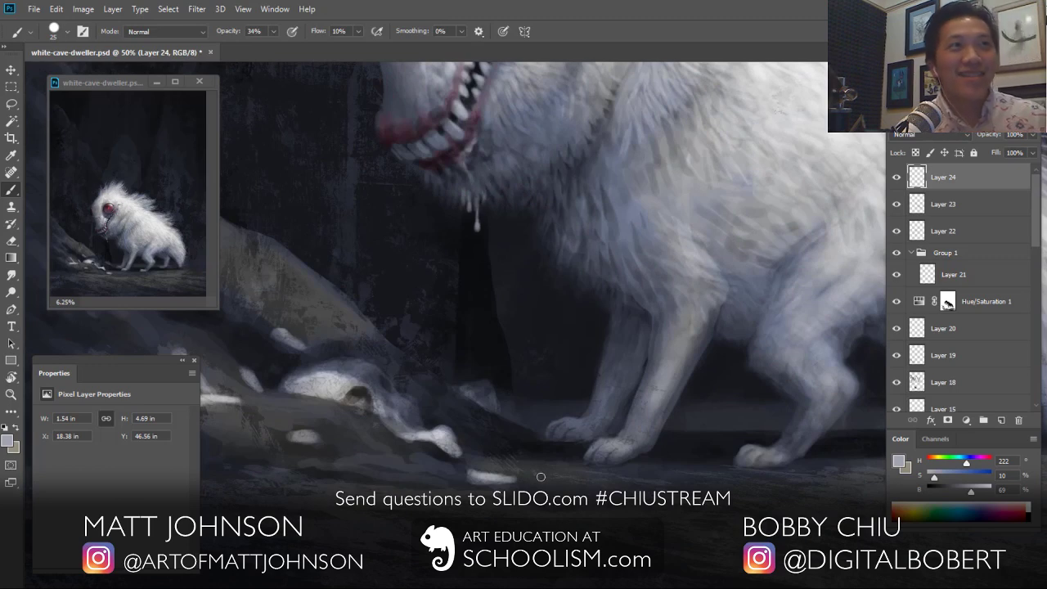
{"action": "left_click", "coordinate": [984, 491]}
{"action": "key", "text": "bracketleft"}
{"action": "key", "text": "bracketleft"}
{"action": "key", "text": "bracketleft"}
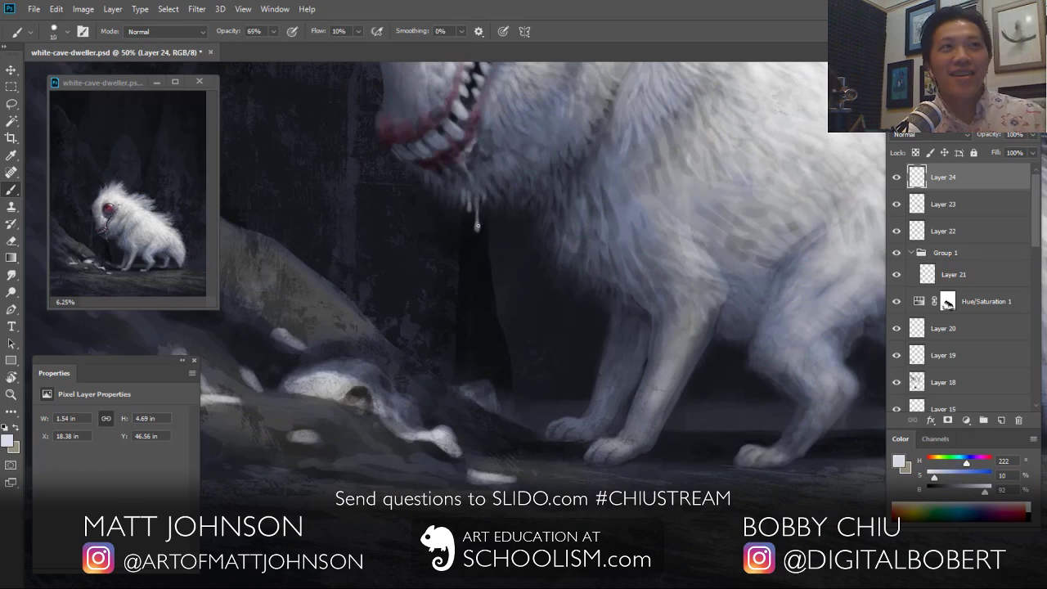
{"action": "key", "text": "ctrl+minus"}
{"action": "key", "text": "ctrl+minus"}
{"action": "key", "text": "ctrl+minus"}
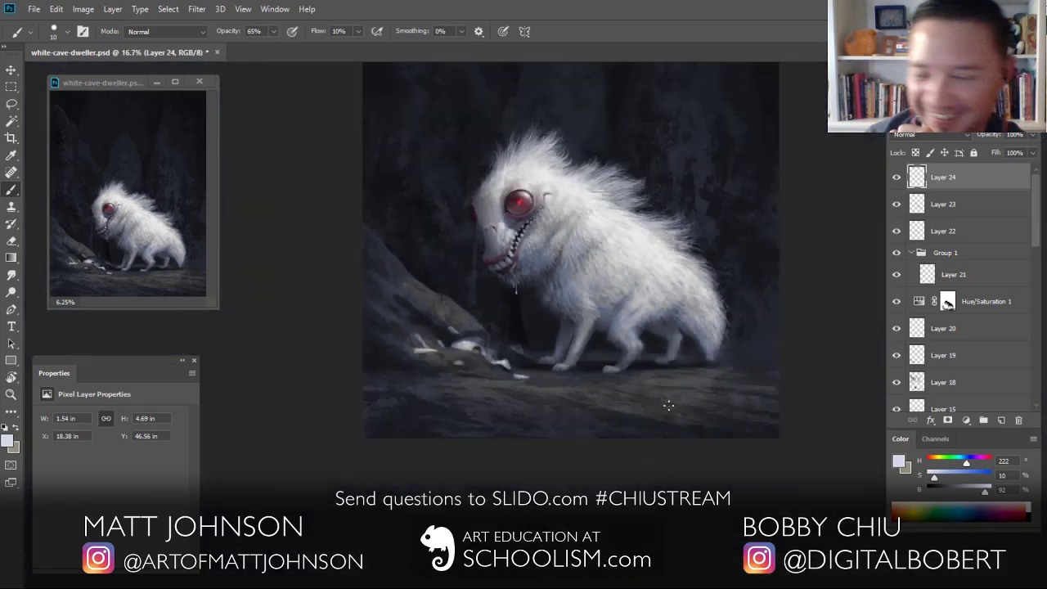
Step: Add finer drool under the creature's chin with a 30 px brush and a sampled light blue-grey, undoing the last stroke
{"action": "left_click_drag", "start_coordinate": [638, 381], "coordinate": [609, 465]}
{"action": "key", "text": "ctrl+plus"}
{"action": "key", "text": "ctrl+plus"}
{"action": "key", "text": "ctrl+plus"}
{"action": "key", "text": "bracketright"}
{"action": "key", "text": "bracketright"}
{"action": "left_click", "coordinate": [387, 476], "text": "alt"}
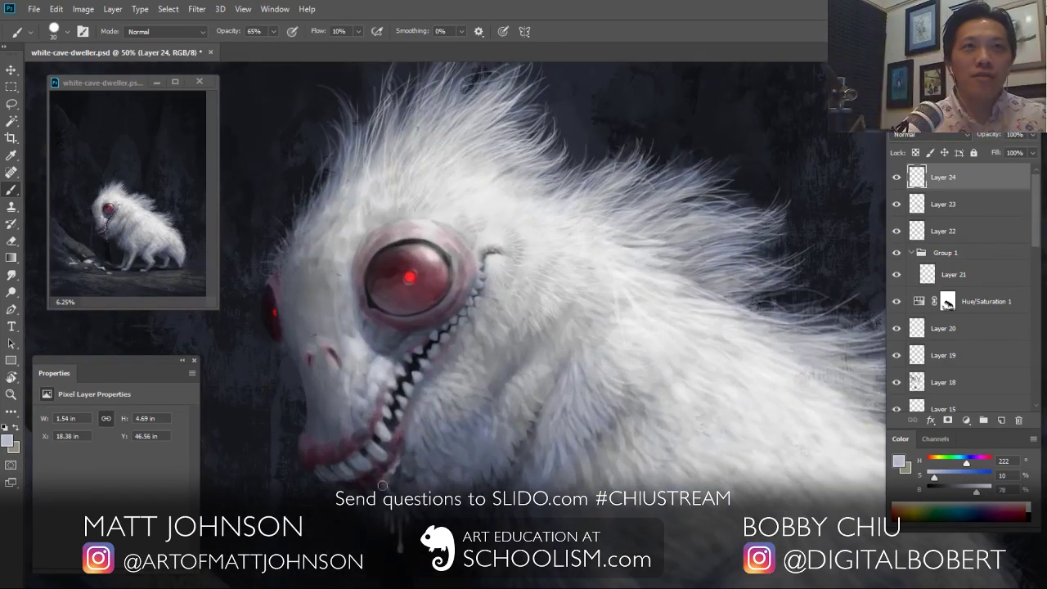
{"action": "mouse_move", "coordinate": [374, 479]}
{"action": "left_mouse_down"}
{"action": "mouse_move", "coordinate": [346, 488]}
{"action": "mouse_move", "coordinate": [372, 497]}
{"action": "mouse_move", "coordinate": [358, 498]}
{"action": "left_mouse_up"}
{"action": "key", "text": "ctrl+z"}
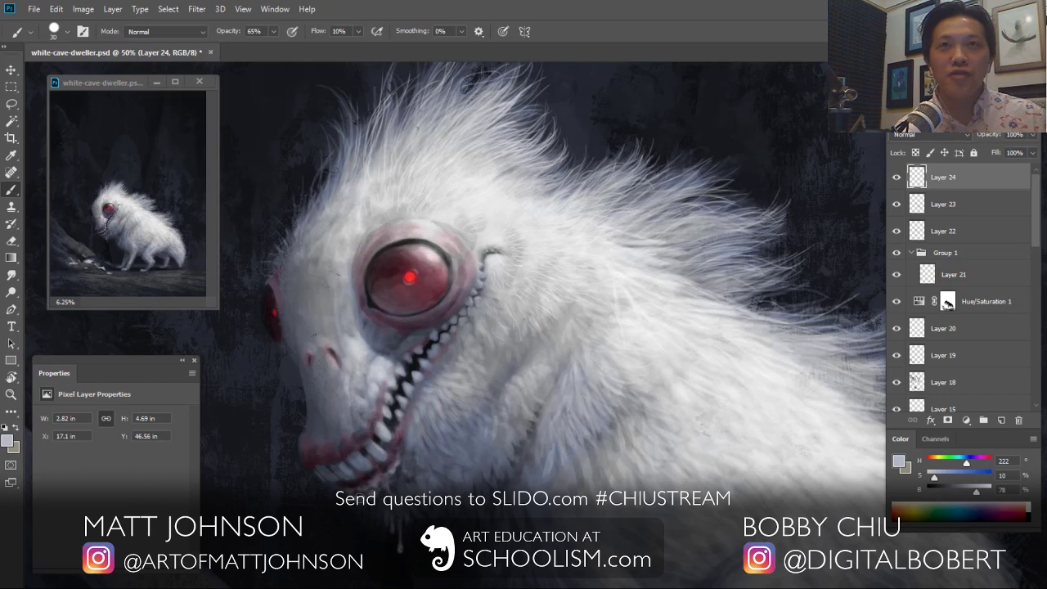
{"action": "key", "text": "ctrl+minus"}
{"action": "key", "text": "ctrl+minus"}
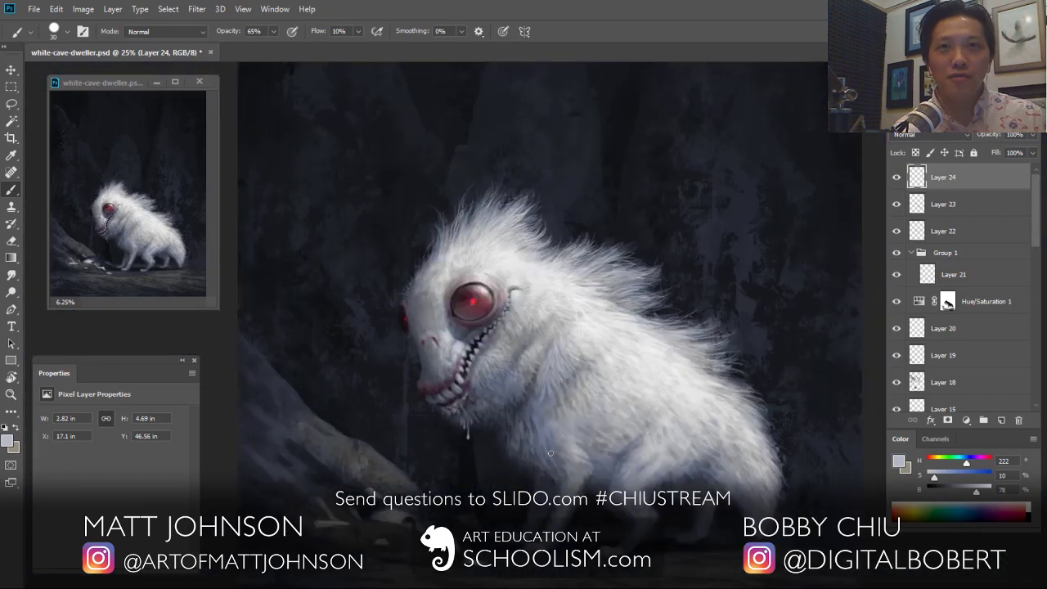
Step: On Layer 21, tint the creature's teeth yellowish along the whole mouth with hue 53, saturation 23, brightness 67 at 20% brush flow
{"action": "key", "text": "alt+bracketleft"}
{"action": "key", "text": "alt+bracketleft"}
{"action": "key", "text": "alt+bracketleft"}
{"action": "key", "text": "alt+bracketleft"}
{"action": "key", "text": "ctrl+plus"}
{"action": "left_click", "coordinate": [937, 460]}
{"action": "left_click", "coordinate": [946, 476]}
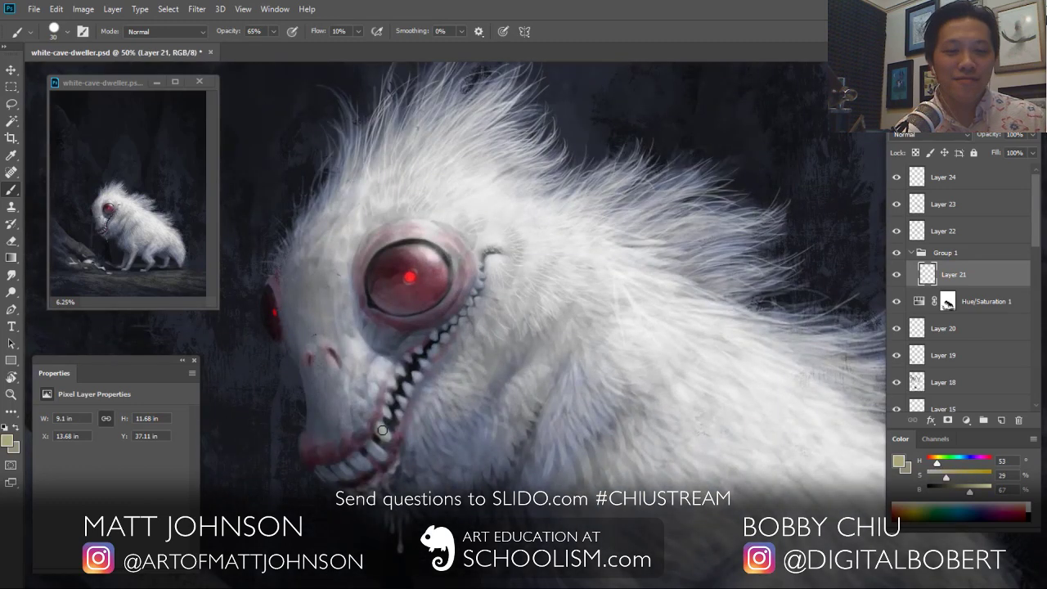
{"action": "key", "text": "shift+2"}
{"action": "left_click_drag", "start_coordinate": [947, 478], "coordinate": [942, 477]}
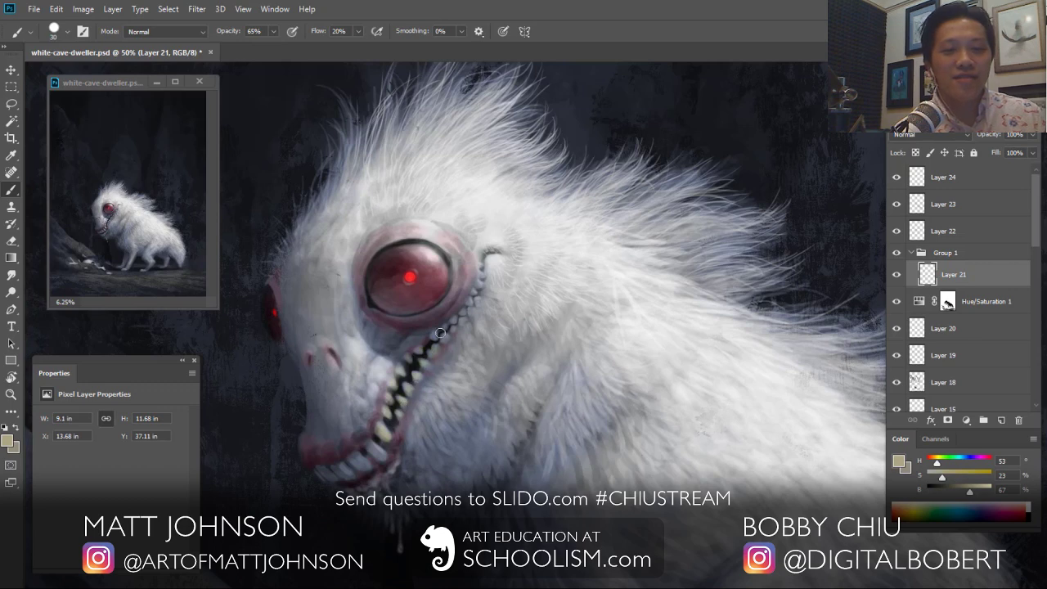
{"action": "left_click_drag", "start_coordinate": [440, 333], "coordinate": [476, 303]}
{"action": "mouse_move", "coordinate": [368, 444]}
{"action": "left_mouse_down"}
{"action": "mouse_move", "coordinate": [377, 450]}
{"action": "mouse_move", "coordinate": [351, 458]}
{"action": "mouse_move", "coordinate": [348, 477]}
{"action": "left_mouse_up"}
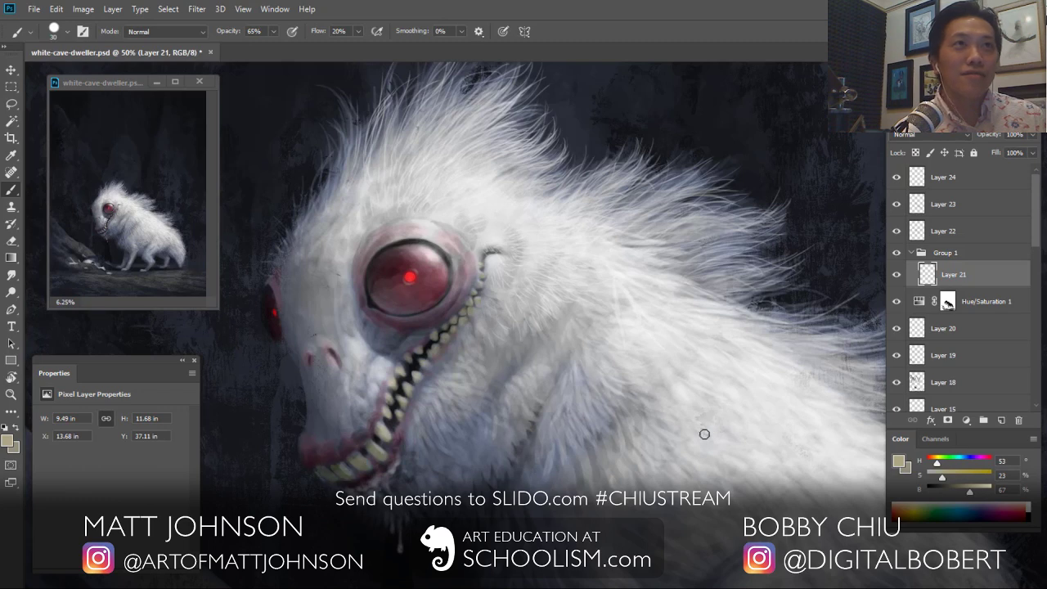
{"action": "key", "text": "e"}
{"action": "left_click_drag", "start_coordinate": [610, 470], "coordinate": [391, 398]}
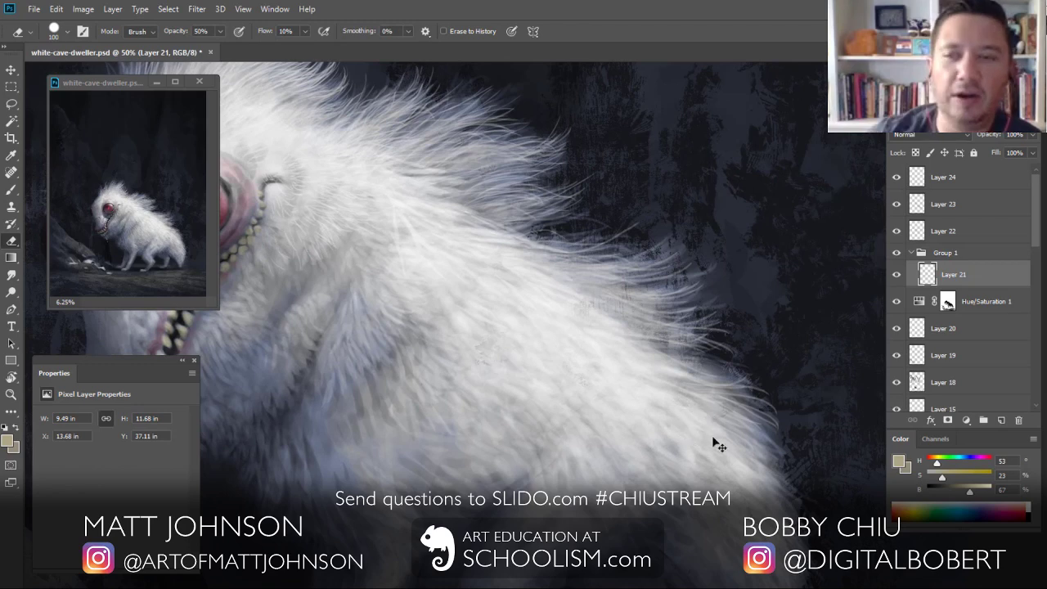
{"action": "key", "text": "ctrl+minus"}
{"action": "key", "text": "ctrl+minus"}
{"action": "key", "text": "ctrl+minus"}
{"action": "left_click_drag", "start_coordinate": [539, 360], "coordinate": [557, 360]}
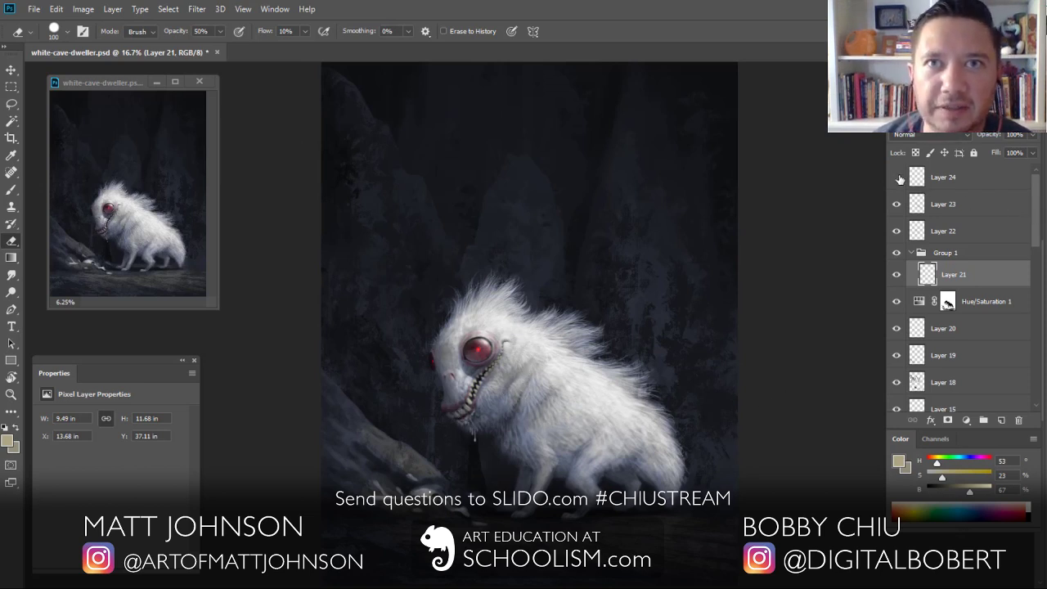
Step: On Layer 24, shade the neck fur behind the mouth with sampled dark greys, using a 30 px brush at 20% flow and lowering opacity to 40%
{"action": "left_click", "coordinate": [949, 180]}
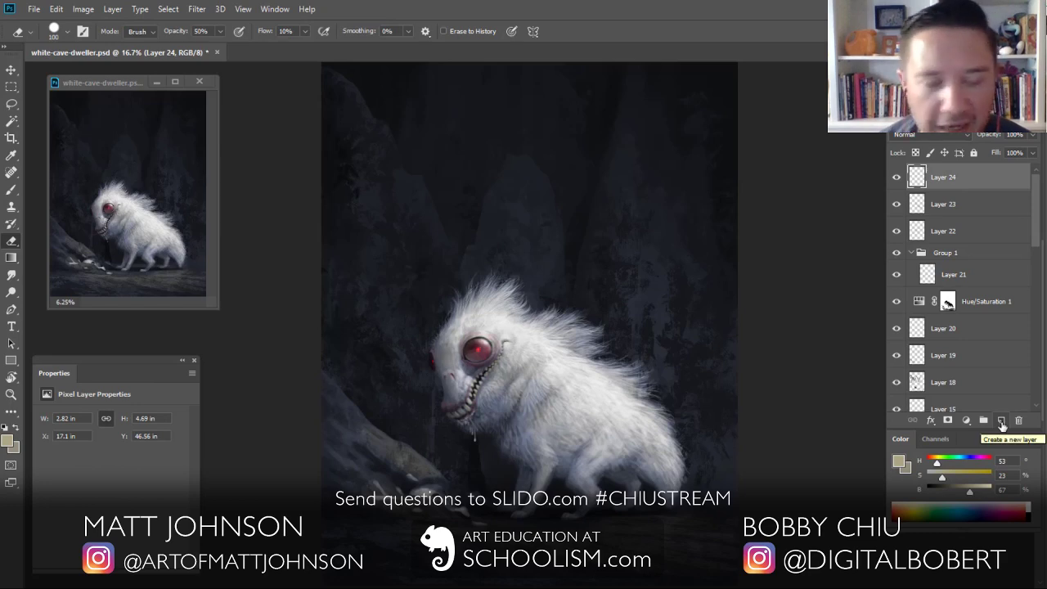
{"action": "left_click", "coordinate": [1001, 419]}
{"action": "key", "text": "Delete"}
{"action": "key", "text": "ctrl+plus"}
{"action": "key", "text": "ctrl+plus"}
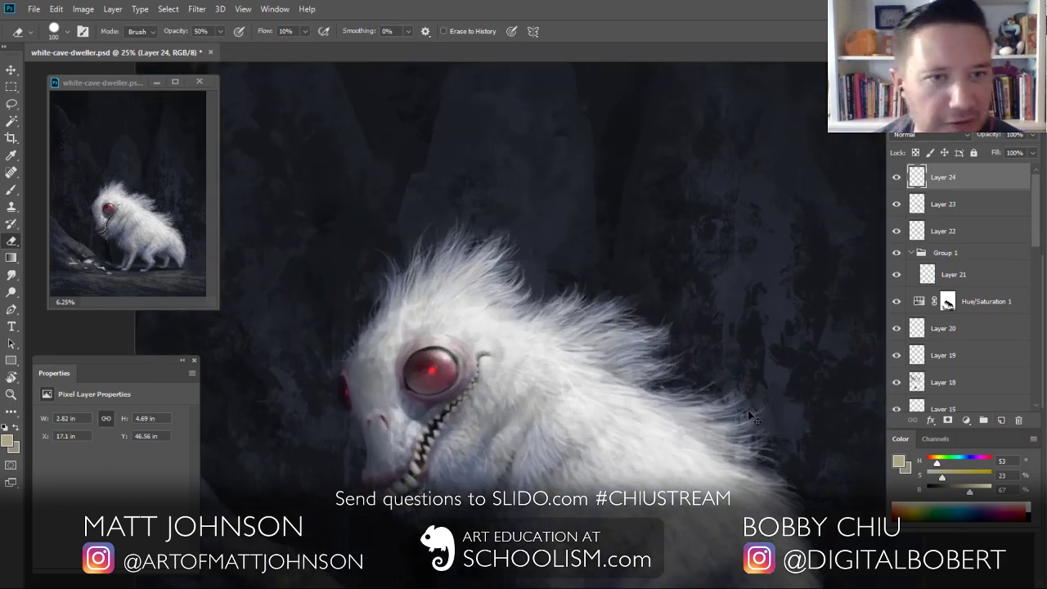
{"action": "left_click_drag", "start_coordinate": [664, 476], "coordinate": [542, 283]}
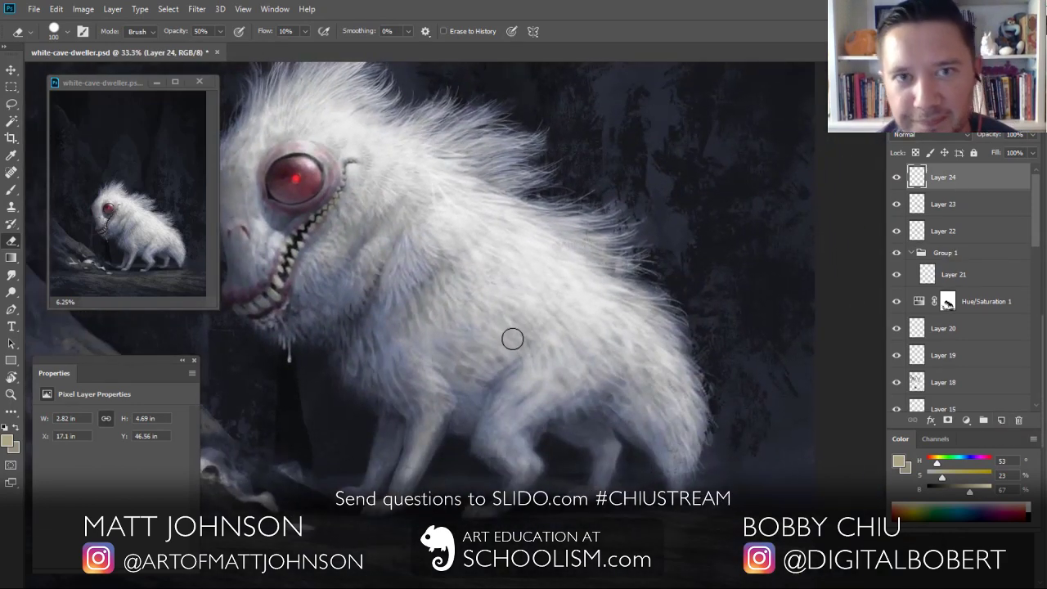
{"action": "scroll", "coordinate": [515, 354], "scroll_direction": "up", "scroll_amount": 1}
{"action": "scroll", "coordinate": [515, 354], "scroll_direction": "up", "scroll_amount": 1}
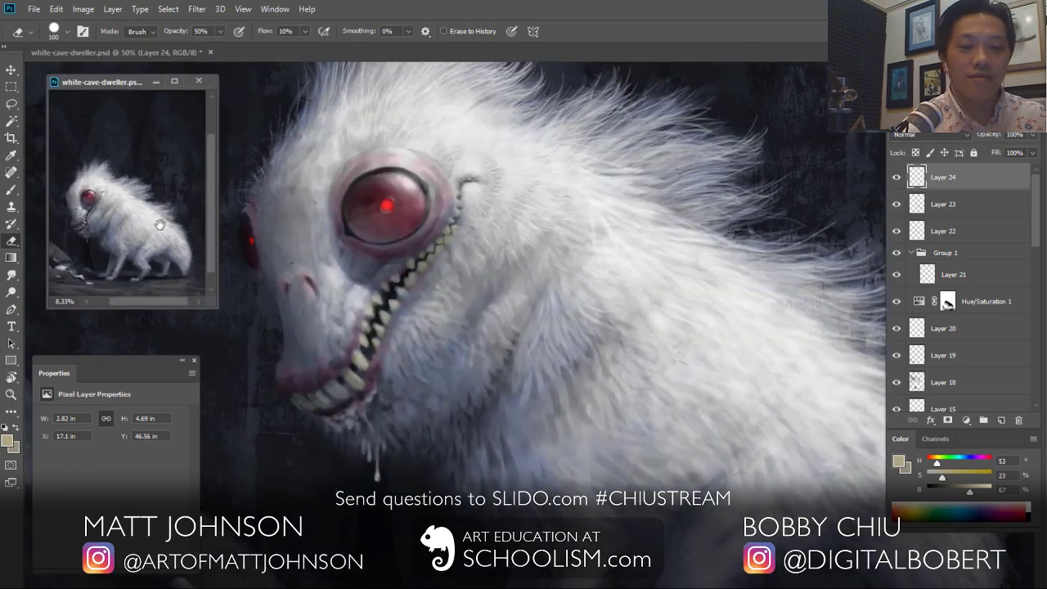
{"action": "key", "text": "b"}
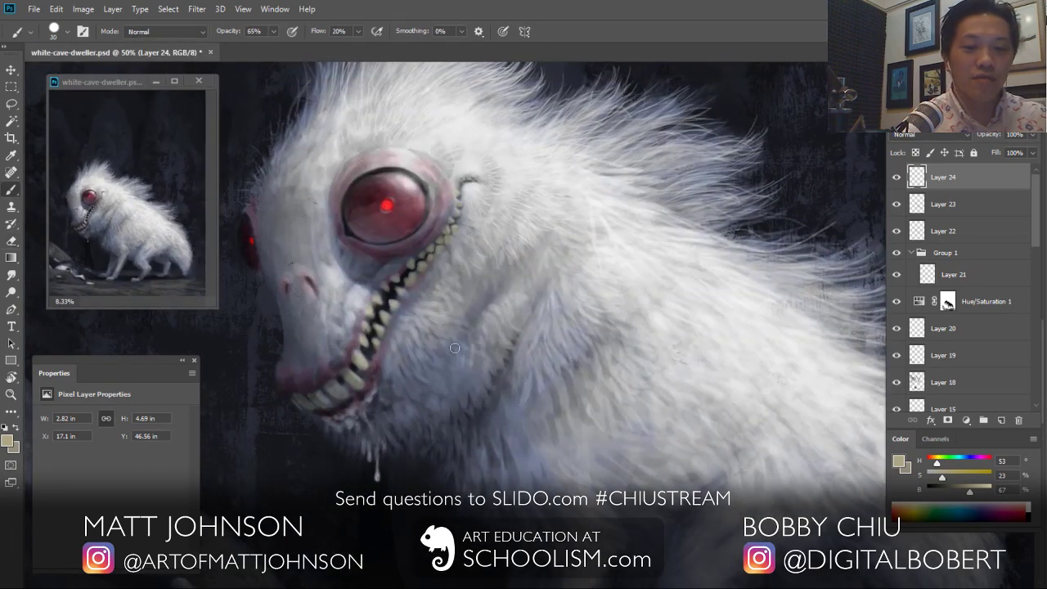
{"action": "left_click", "coordinate": [449, 340], "text": "alt"}
{"action": "left_click_drag", "start_coordinate": [449, 340], "coordinate": [456, 359]}
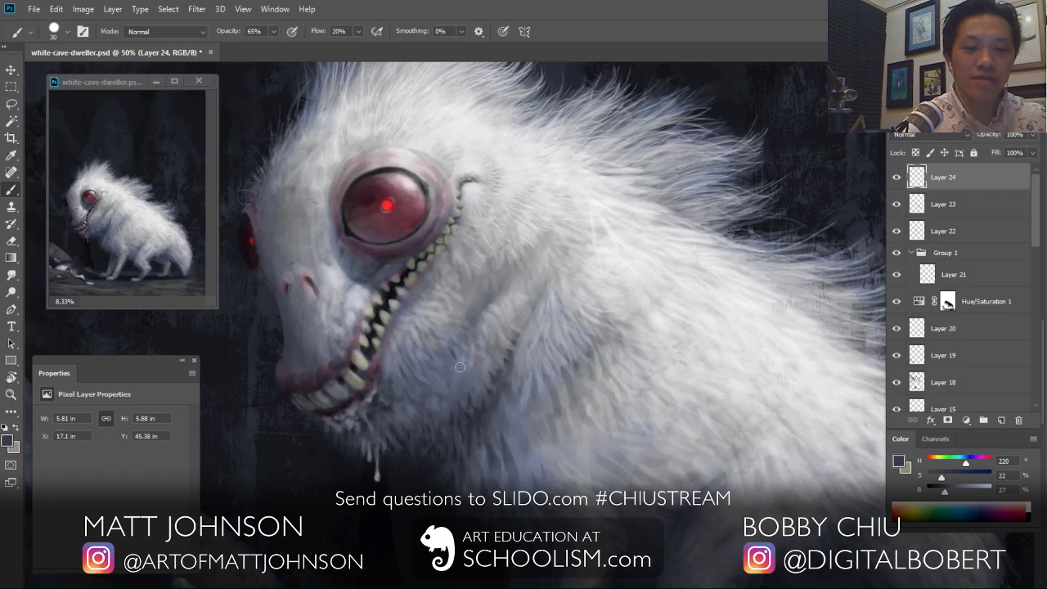
{"action": "key", "text": "4"}
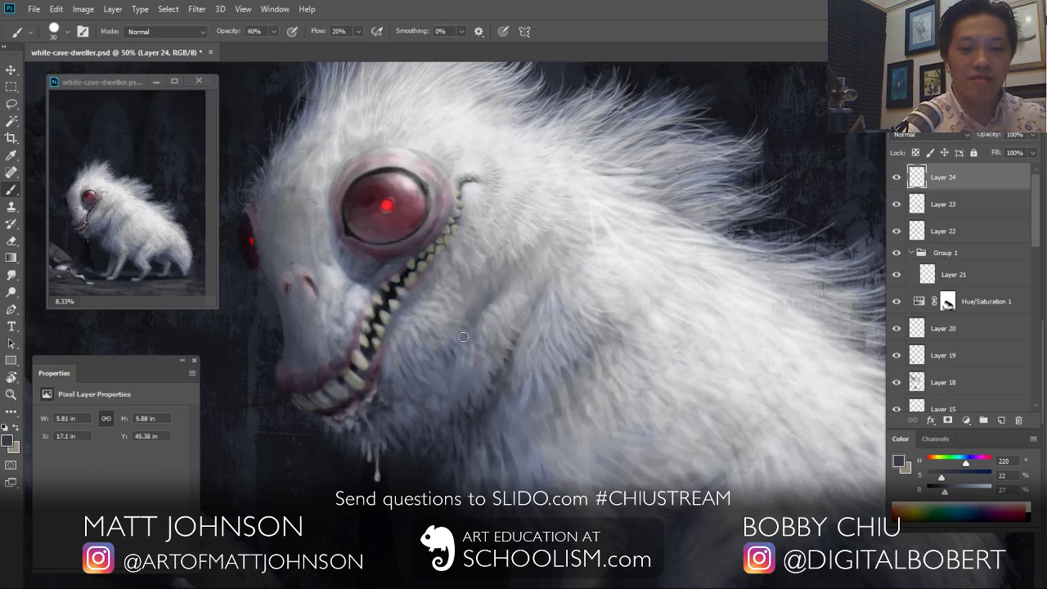
{"action": "left_click", "coordinate": [460, 320], "text": "alt"}
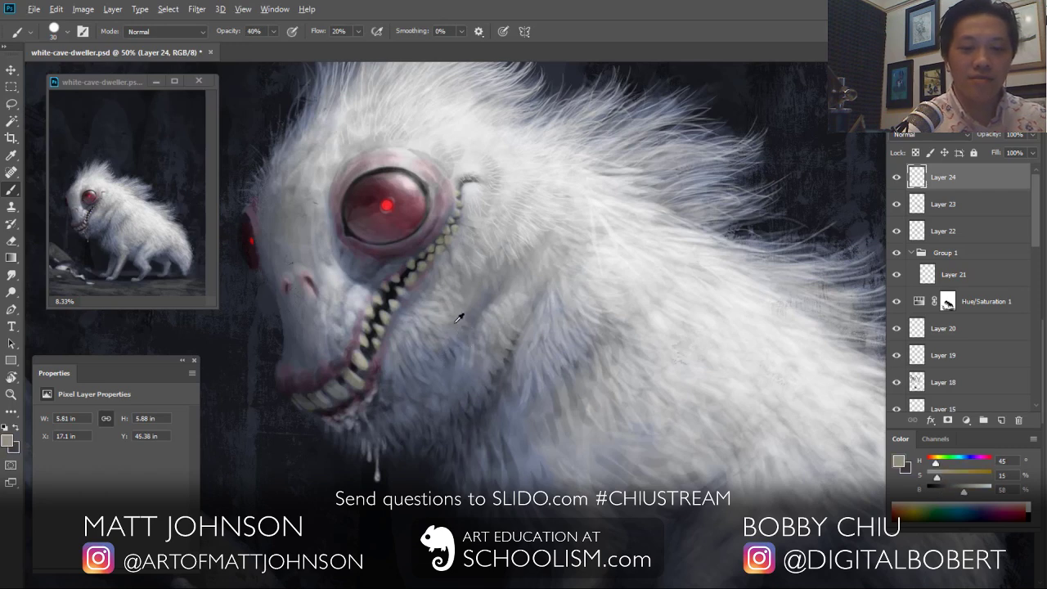
{"action": "left_click", "coordinate": [459, 319], "text": "alt"}
{"action": "left_click_drag", "start_coordinate": [483, 299], "coordinate": [470, 321]}
Step: Paint fine fur strands on the cheek and neck with a 10 px brush at 100% opacity, sampling greys from the surrounding fur
{"action": "key", "text": "bracketleft"}
{"action": "key", "text": "bracketleft"}
{"action": "key", "text": "bracketleft"}
{"action": "key", "text": "bracketleft"}
{"action": "key", "text": "0"}
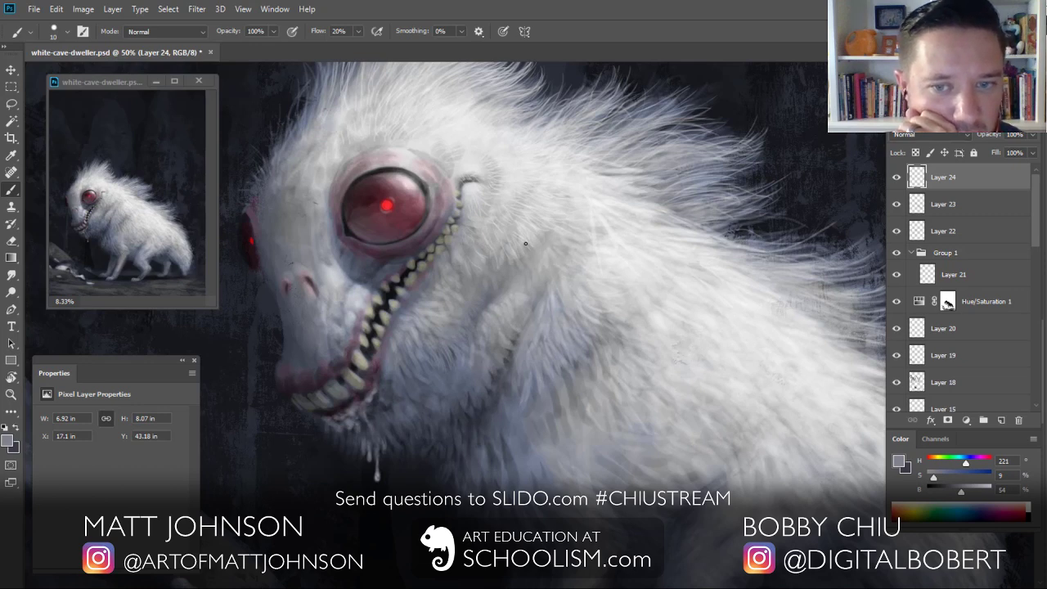
{"action": "left_click", "coordinate": [465, 317], "text": "alt"}
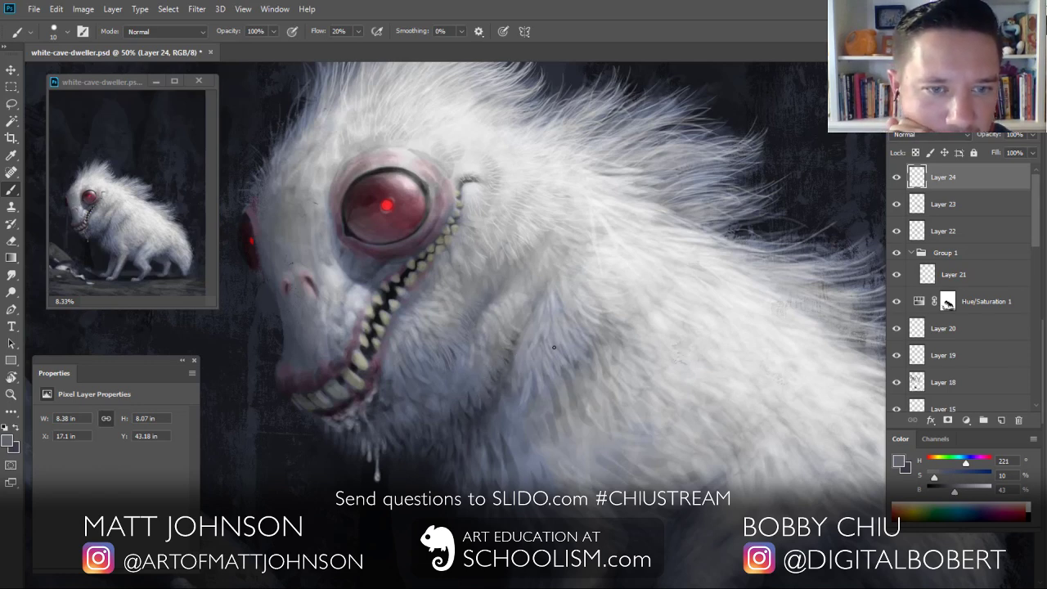
{"action": "left_click", "coordinate": [500, 351], "text": "alt"}
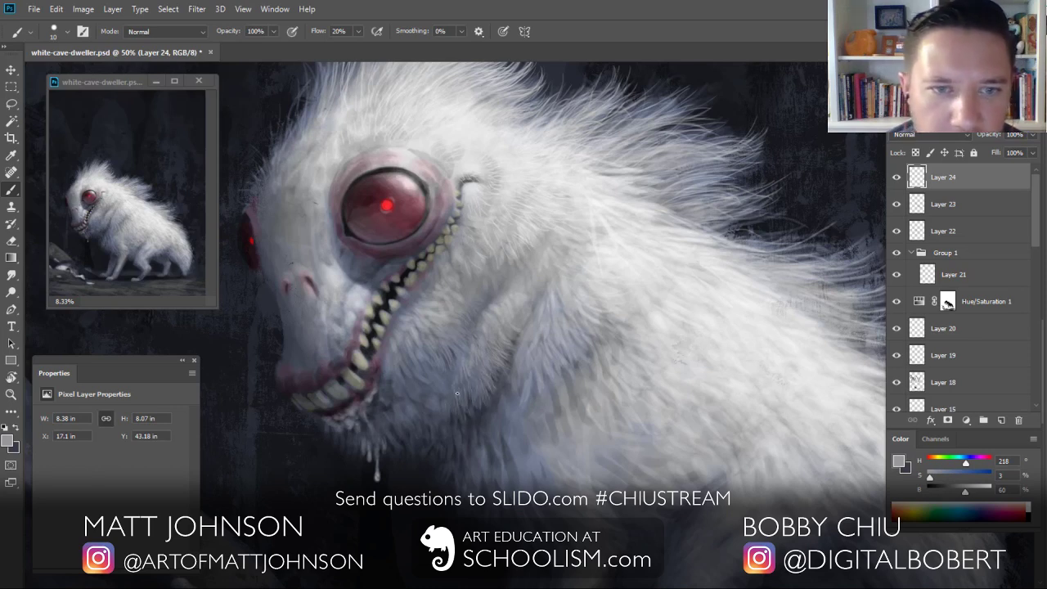
{"action": "left_click", "coordinate": [514, 330], "text": "alt"}
{"action": "left_click", "coordinate": [534, 276], "text": "alt"}
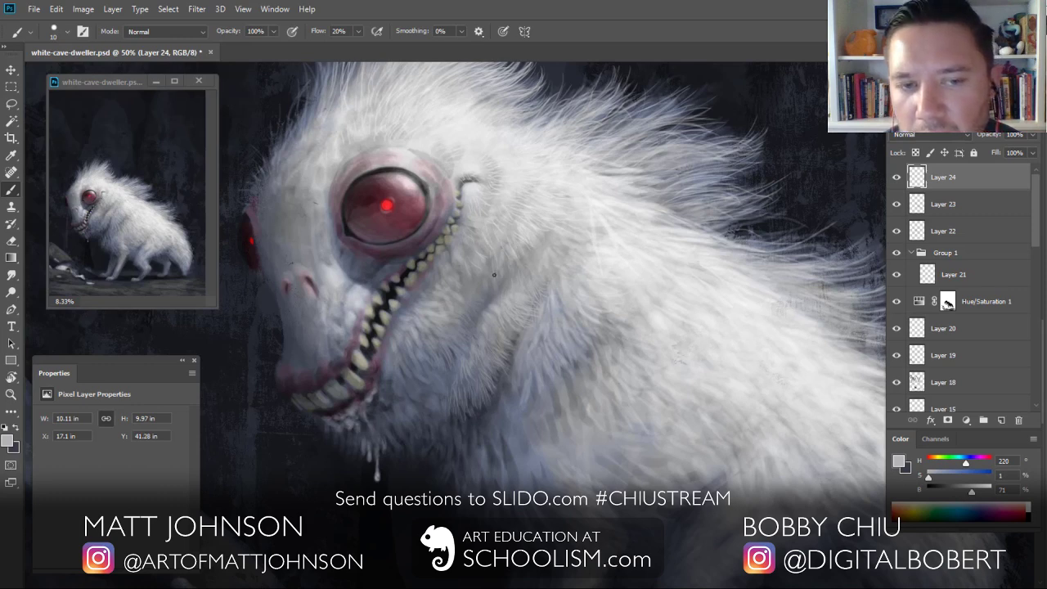
Step: Blend light grey fur behind the corner of the mouth with a 20 px brush at 90% opacity and 10% flow
{"action": "key", "text": "shift+1"}
{"action": "key", "text": "bracketright"}
{"action": "key", "text": "8"}
{"action": "key", "text": "8"}
{"action": "left_click_drag", "start_coordinate": [530, 222], "coordinate": [535, 257]}
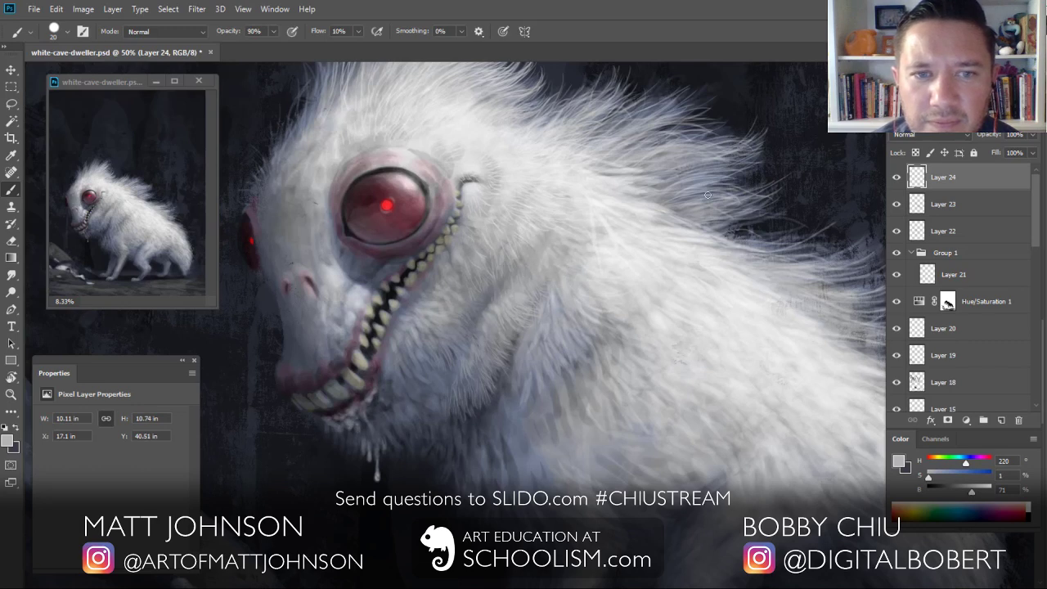
Step: Deepen the shadows in the neck fold between cheek and shoulder with dark blue-grey tones sampled from the fur
{"action": "left_click", "coordinate": [499, 287], "text": "alt"}
{"action": "left_click", "coordinate": [513, 360], "text": "alt"}
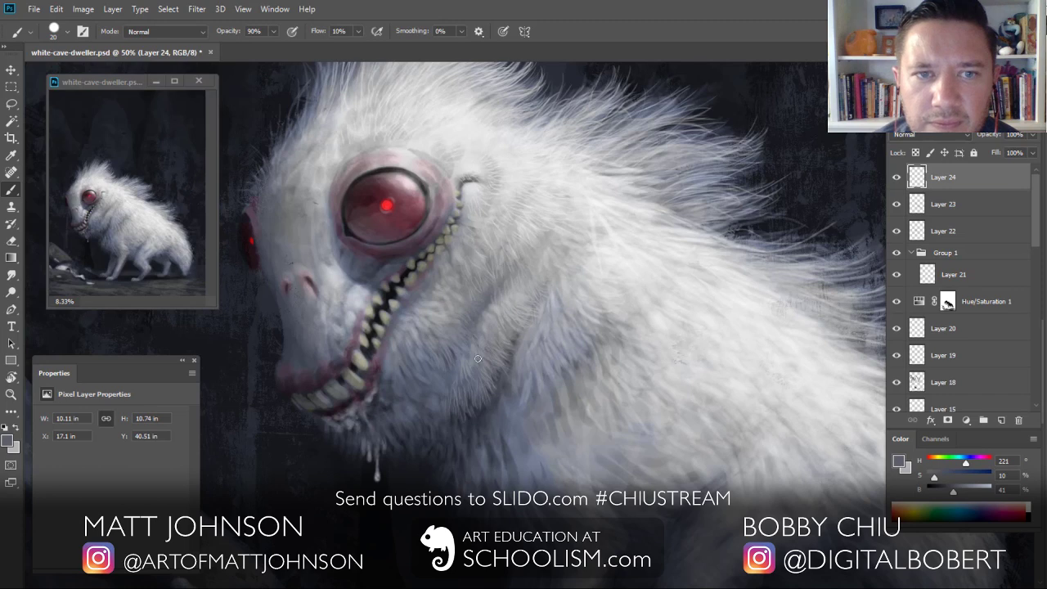
{"action": "left_click", "coordinate": [478, 358], "text": "alt"}
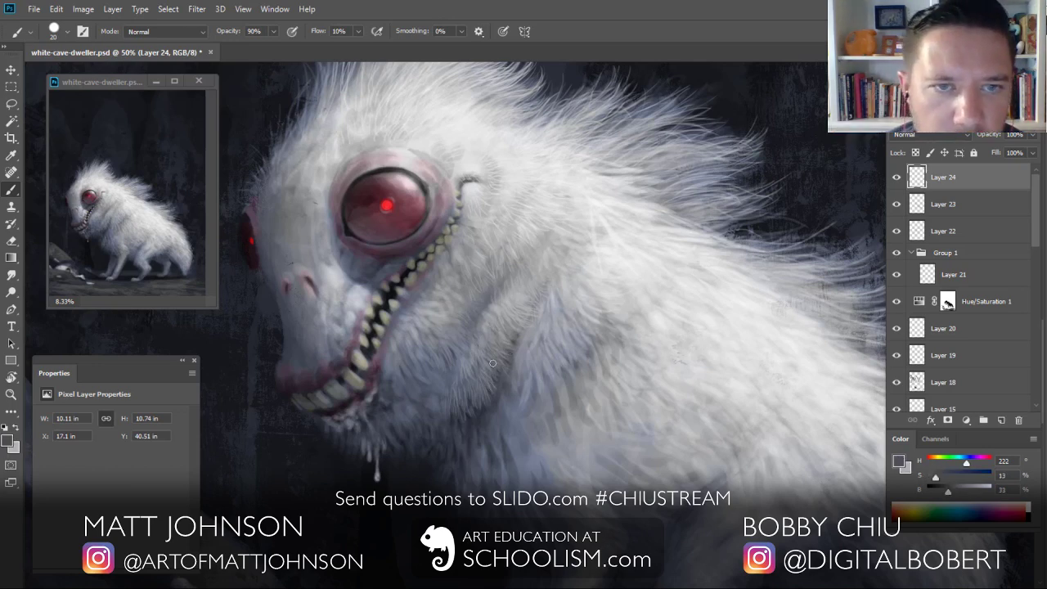
{"action": "mouse_move", "coordinate": [492, 363]}
{"action": "left_mouse_down"}
{"action": "mouse_move", "coordinate": [483, 390]}
{"action": "mouse_move", "coordinate": [449, 378]}
{"action": "mouse_move", "coordinate": [443, 390]}
{"action": "left_mouse_up"}
{"action": "left_click", "coordinate": [490, 403], "text": "alt"}
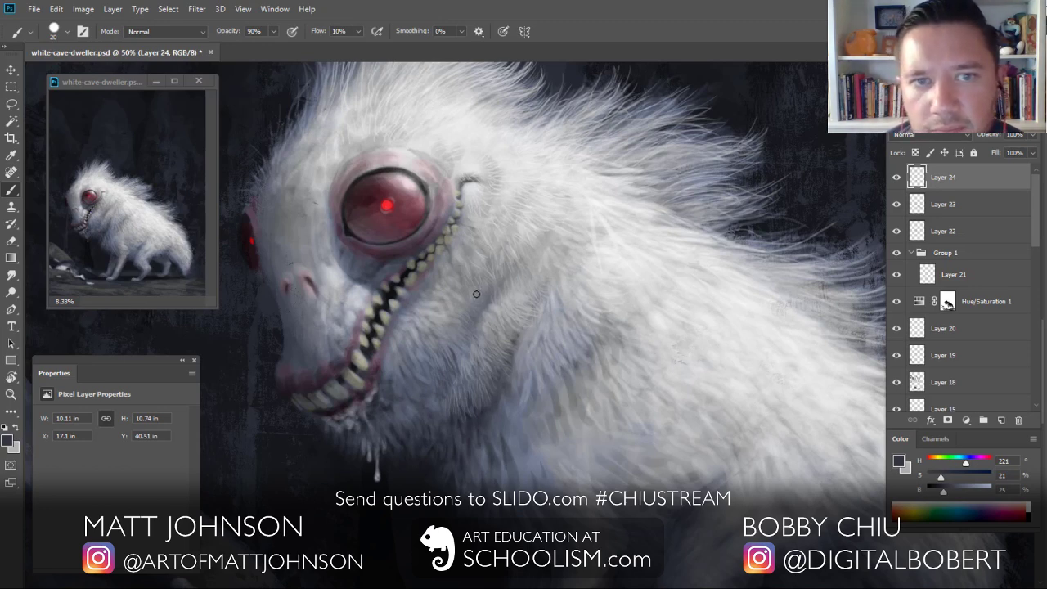
Step: Paint lighter fur strands over the shoulder with a sampled light grey (hue 220, saturation 1, brightness 71)
{"action": "left_click", "coordinate": [452, 283], "text": "alt"}
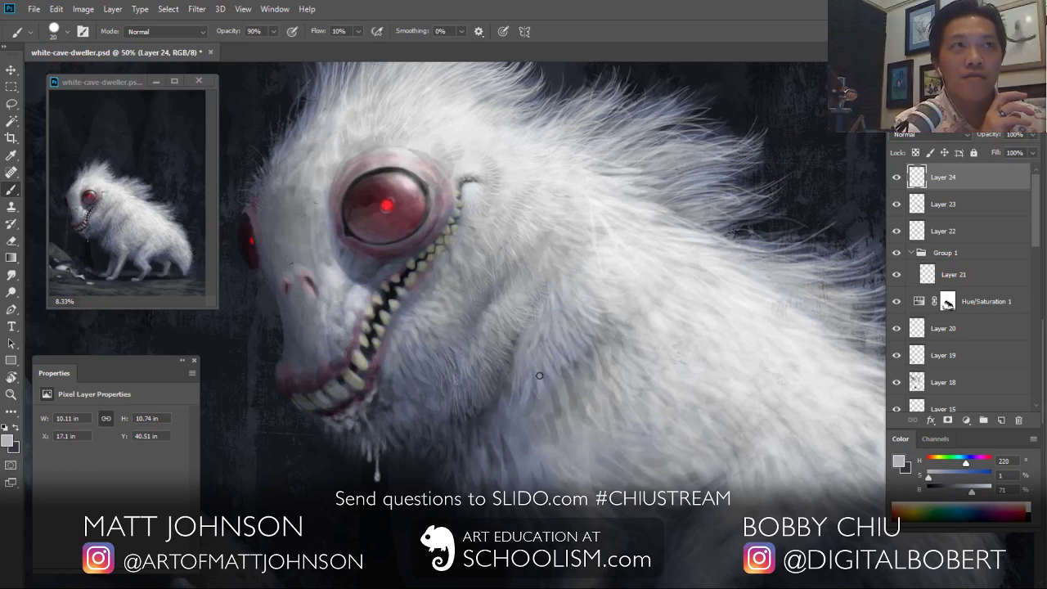
{"action": "mouse_move", "coordinate": [506, 392]}
{"action": "left_mouse_down"}
{"action": "mouse_move", "coordinate": [530, 394]}
{"action": "mouse_move", "coordinate": [561, 335]}
{"action": "mouse_move", "coordinate": [566, 389]}
{"action": "left_mouse_up"}
{"action": "left_click_drag", "start_coordinate": [579, 346], "coordinate": [567, 390]}
Step: Try darker fur strokes on the flank above the hind leg, undoing them
{"action": "mouse_move", "coordinate": [735, 451]}
{"action": "left_mouse_down"}
{"action": "mouse_move", "coordinate": [452, 409]}
{"action": "mouse_move", "coordinate": [466, 384]}
{"action": "left_mouse_up"}
{"action": "key", "text": "x"}
{"action": "key", "text": "ctrl+z"}
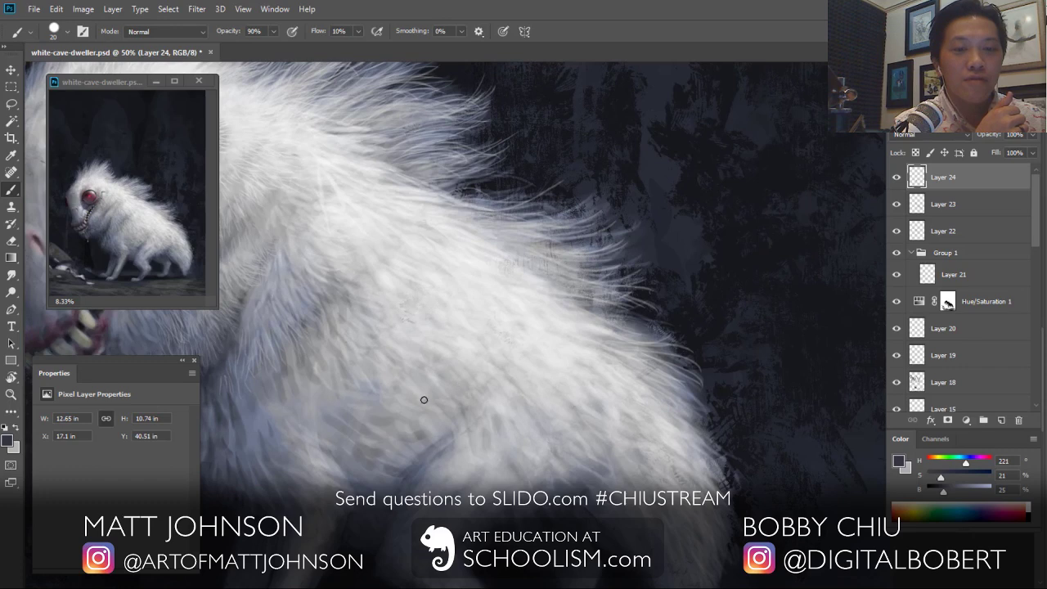
{"action": "left_click", "coordinate": [434, 386], "text": "alt"}
{"action": "mouse_move", "coordinate": [494, 427]}
{"action": "left_mouse_down"}
{"action": "mouse_move", "coordinate": [515, 442]}
{"action": "mouse_move", "coordinate": [517, 461]}
{"action": "left_mouse_up"}
{"action": "key", "text": "ctrl+z"}
{"action": "key", "text": "ctrl+z"}
Step: Paint light fur strands over the upper hind thigh with a near-white tone sampled from the back, at 50% opacity
{"action": "key", "text": "x"}
{"action": "left_click", "coordinate": [547, 349], "text": "alt"}
{"action": "mouse_move", "coordinate": [483, 398]}
{"action": "left_mouse_down"}
{"action": "mouse_move", "coordinate": [511, 440]}
{"action": "mouse_move", "coordinate": [503, 419]}
{"action": "mouse_move", "coordinate": [488, 420]}
{"action": "mouse_move", "coordinate": [505, 429]}
{"action": "mouse_move", "coordinate": [549, 422]}
{"action": "mouse_move", "coordinate": [554, 434]}
{"action": "mouse_move", "coordinate": [508, 439]}
{"action": "mouse_move", "coordinate": [514, 460]}
{"action": "mouse_move", "coordinate": [493, 444]}
{"action": "mouse_move", "coordinate": [499, 468]}
{"action": "left_mouse_up"}
{"action": "left_click_drag", "start_coordinate": [483, 419], "coordinate": [497, 441]}
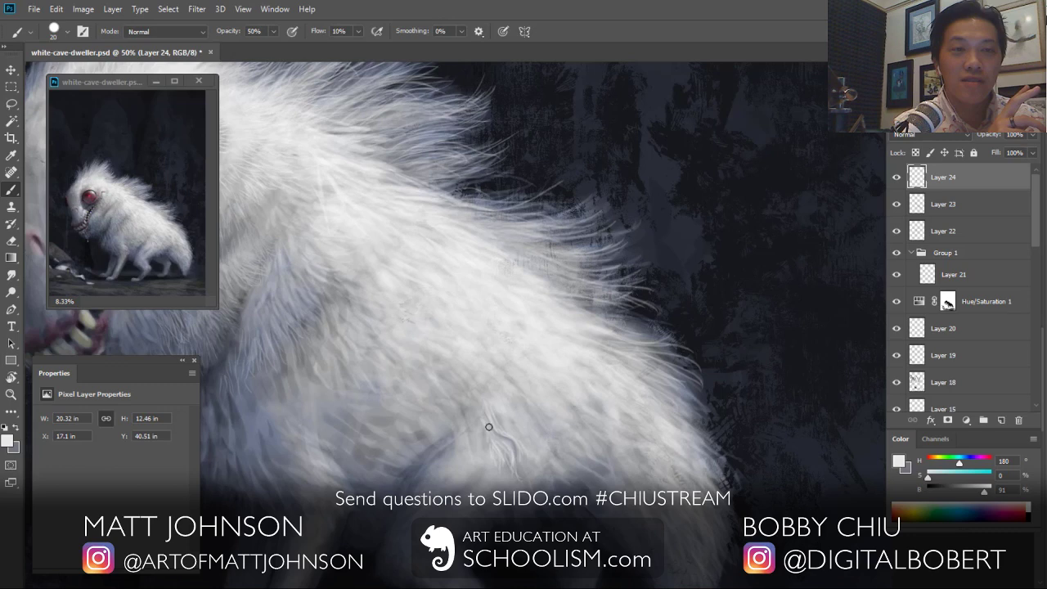
Step: Raise the brush opacity to 66% and define the front of the hind thigh with darker fur strokes
{"action": "key", "text": "6"}
{"action": "key", "text": "6"}
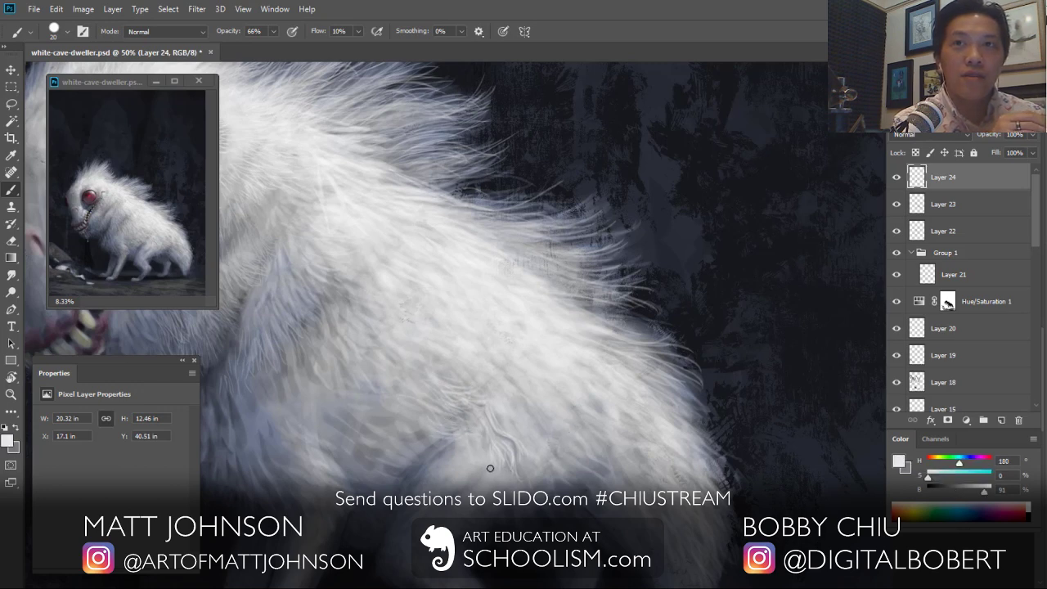
{"action": "key", "text": "x"}
{"action": "left_click_drag", "start_coordinate": [455, 476], "coordinate": [447, 509]}
{"action": "key", "text": "x"}
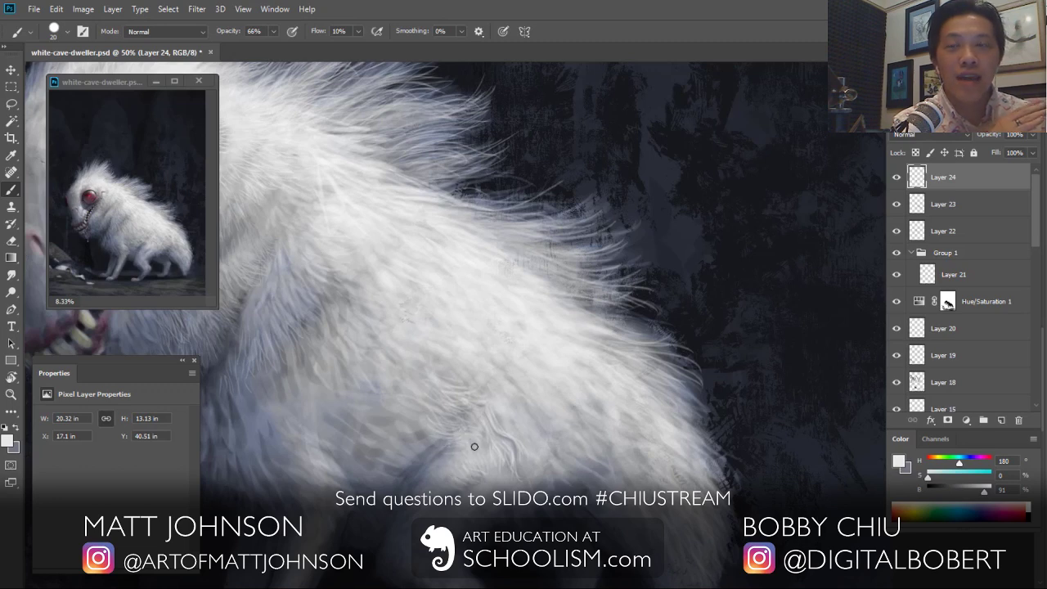
Step: Paint fur strands across the belly and behind the front leg with a 30 px brush and sampled fur tones
{"action": "key", "text": "]"}
{"action": "left_click", "coordinate": [427, 462], "text": "alt"}
{"action": "left_click", "coordinate": [440, 464], "text": "alt"}
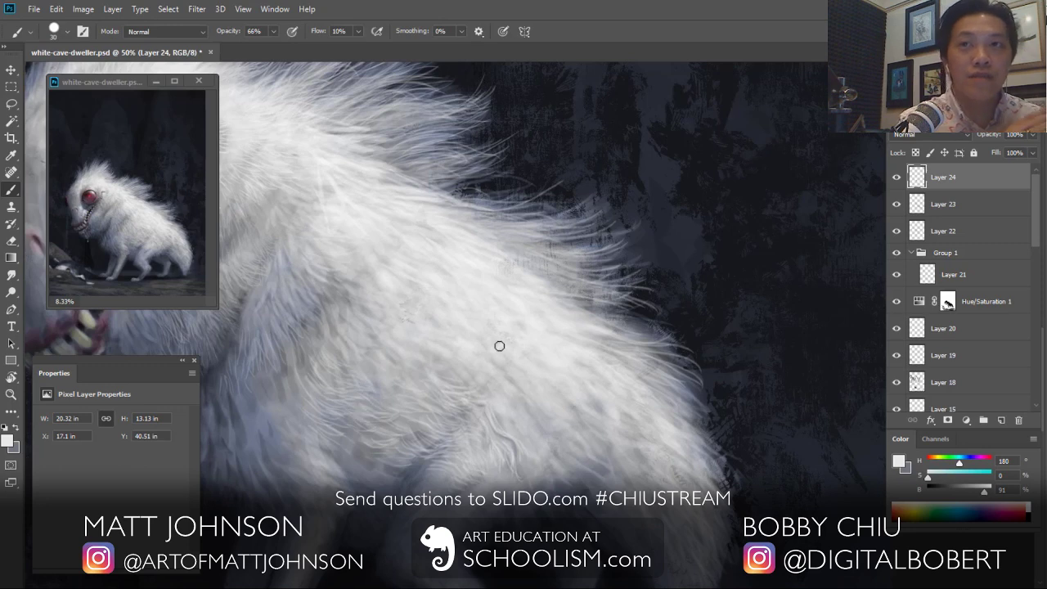
{"action": "left_click_drag", "start_coordinate": [301, 375], "coordinate": [272, 425]}
{"action": "left_click_drag", "start_coordinate": [363, 359], "coordinate": [408, 396]}
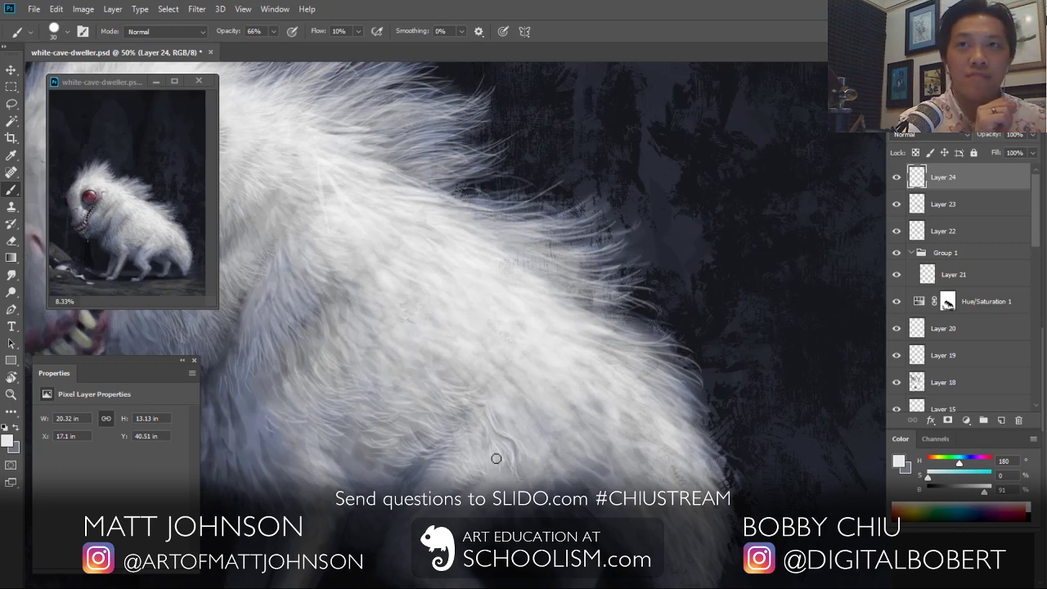
Step: Lower the brush opacity to 54% and paint fur strands over the flank and behind the front leg with sampled grey and light tones
{"action": "key", "text": "5"}
{"action": "key", "text": "4"}
{"action": "left_click", "coordinate": [367, 426], "text": "alt"}
{"action": "left_click_drag", "start_coordinate": [379, 467], "coordinate": [341, 466]}
{"action": "left_click", "coordinate": [386, 414], "text": "alt"}
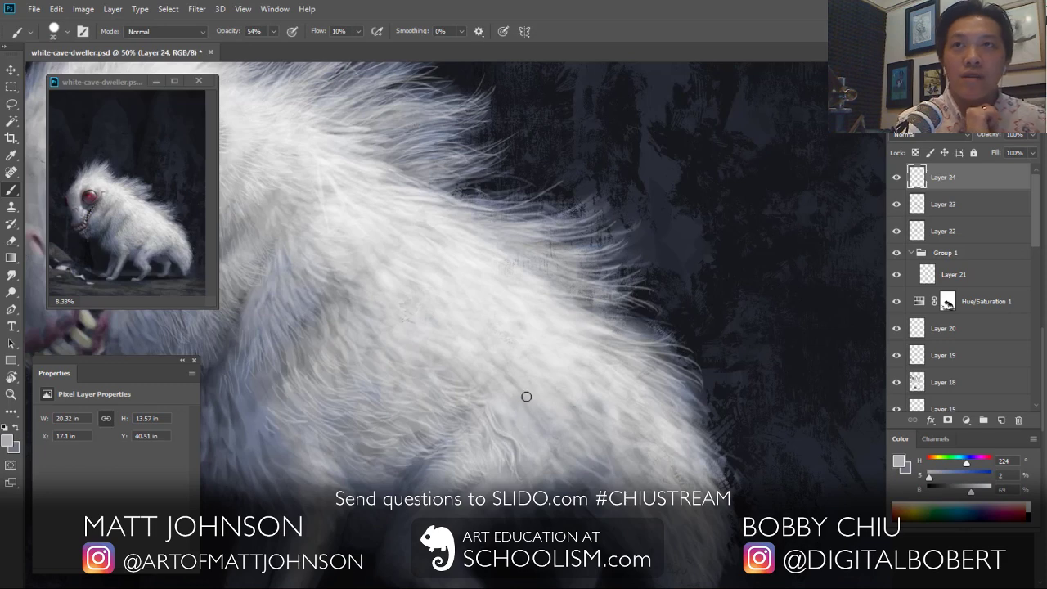
{"action": "left_click", "coordinate": [447, 368], "text": "alt"}
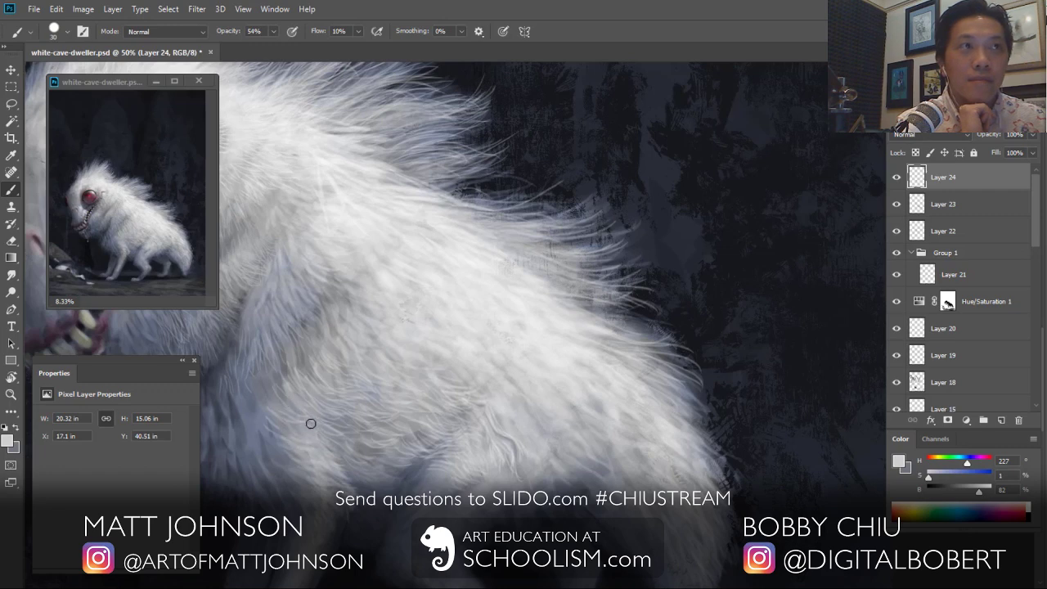
{"action": "left_click", "coordinate": [333, 432], "text": "alt"}
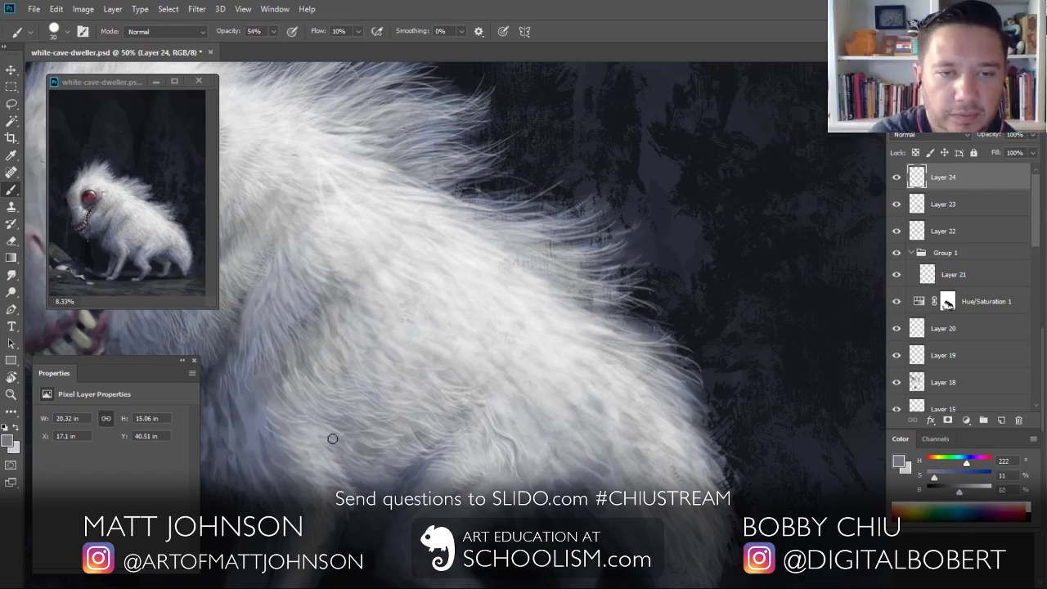
{"action": "left_click", "coordinate": [327, 423], "text": "alt"}
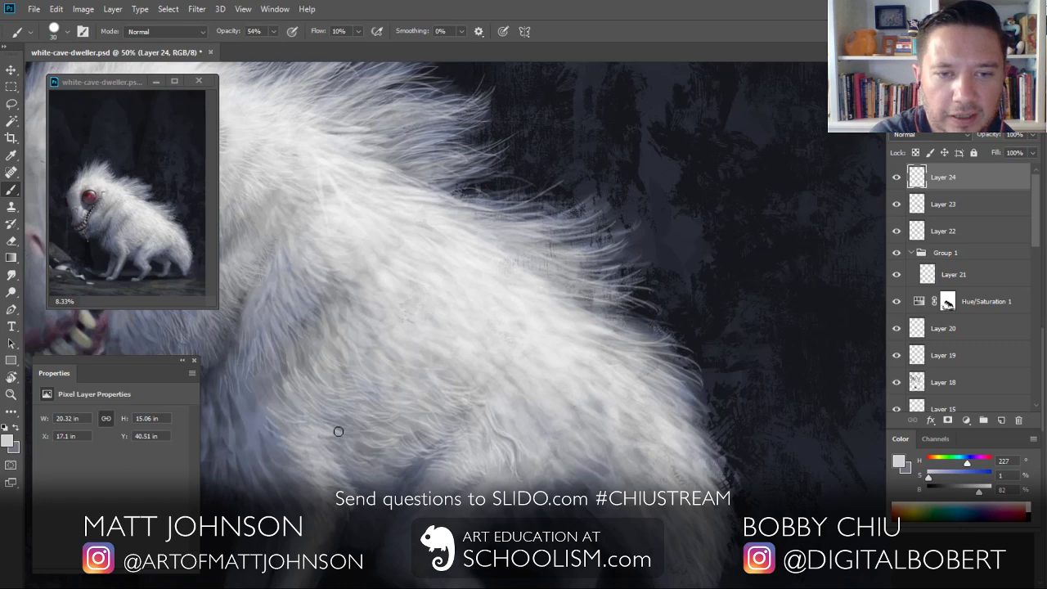
{"action": "left_click_drag", "start_coordinate": [338, 431], "coordinate": [278, 399]}
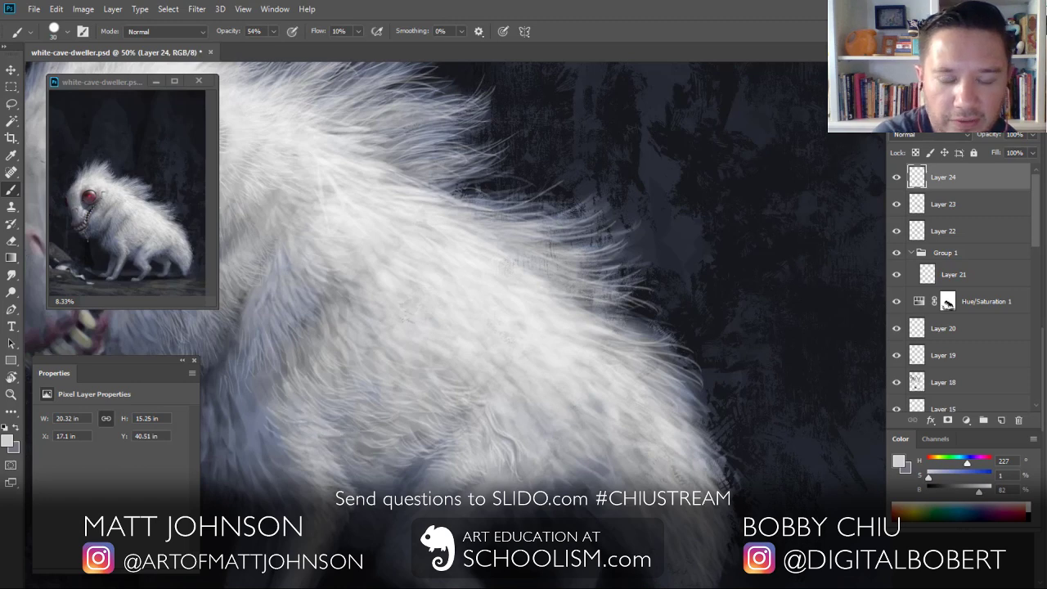
Step: Paint light fur strands down the front leg and over the hind thigh and lower leg at 40% brush opacity
{"action": "left_click_drag", "start_coordinate": [325, 546], "coordinate": [335, 417]}
{"action": "key", "text": "4"}
{"action": "mouse_move", "coordinate": [351, 361]}
{"action": "left_mouse_down"}
{"action": "mouse_move", "coordinate": [348, 402]}
{"action": "mouse_move", "coordinate": [329, 422]}
{"action": "mouse_move", "coordinate": [343, 438]}
{"action": "mouse_move", "coordinate": [324, 462]}
{"action": "left_mouse_up"}
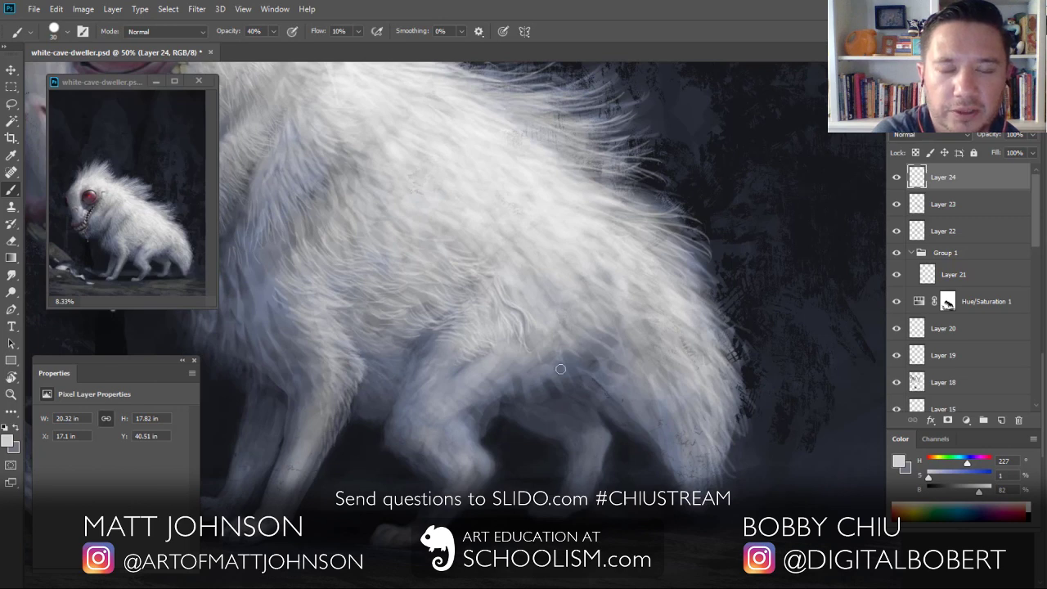
{"action": "left_click_drag", "start_coordinate": [487, 442], "coordinate": [465, 493]}
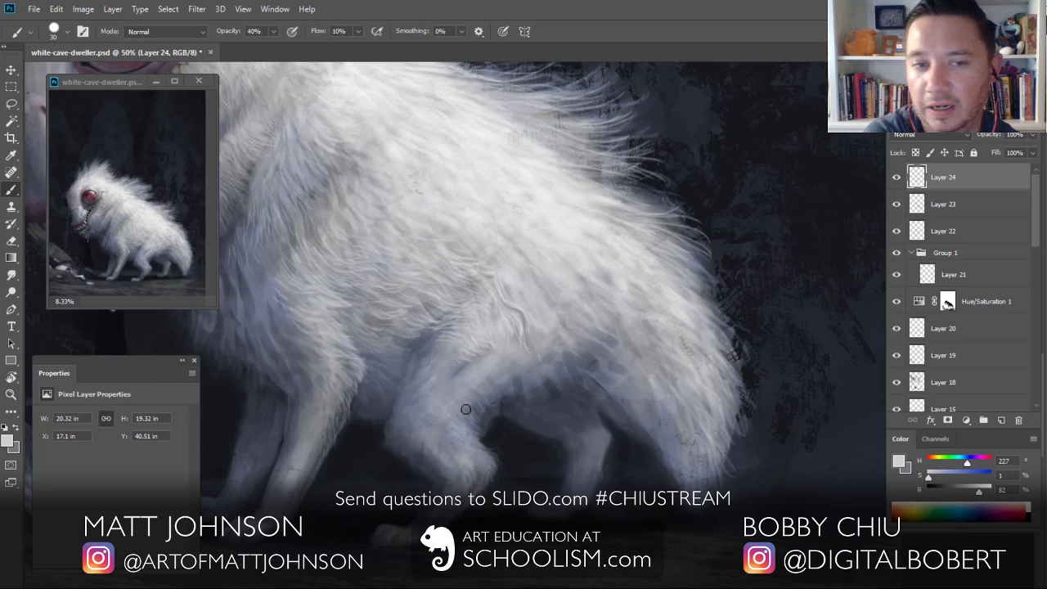
{"action": "left_click_drag", "start_coordinate": [465, 409], "coordinate": [498, 429]}
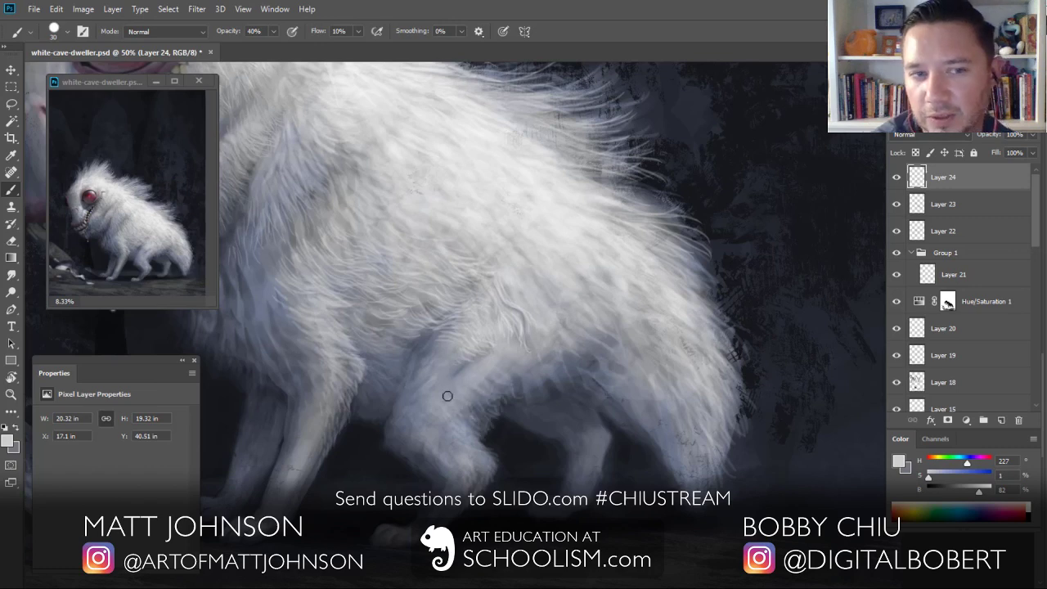
{"action": "mouse_move", "coordinate": [535, 360]}
{"action": "left_mouse_down"}
{"action": "mouse_move", "coordinate": [539, 370]}
{"action": "mouse_move", "coordinate": [559, 355]}
{"action": "mouse_move", "coordinate": [538, 316]}
{"action": "left_mouse_up"}
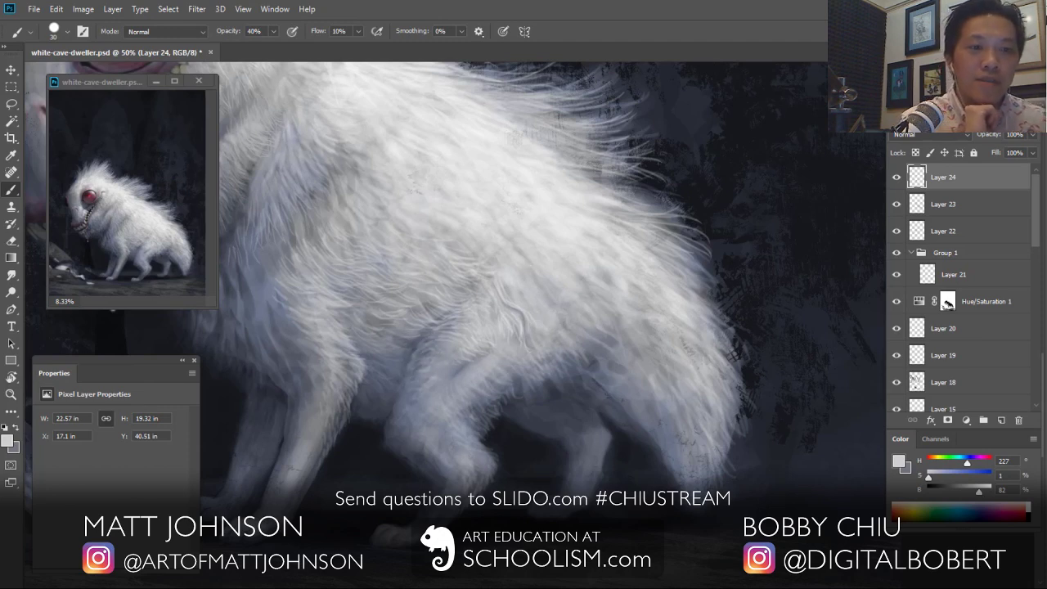
Step: Raise the brush opacity to 70% and paint fur strands from above the thigh across the rump and tail with sampled tones
{"action": "left_click", "coordinate": [524, 289], "text": "alt"}
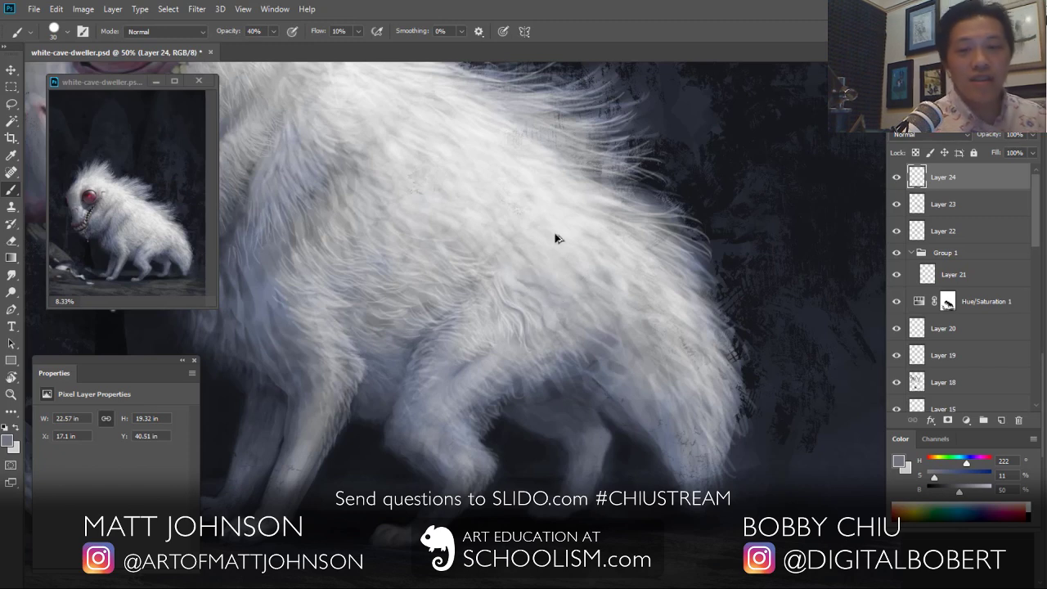
{"action": "left_click", "coordinate": [568, 302], "text": "alt"}
{"action": "key", "text": "7"}
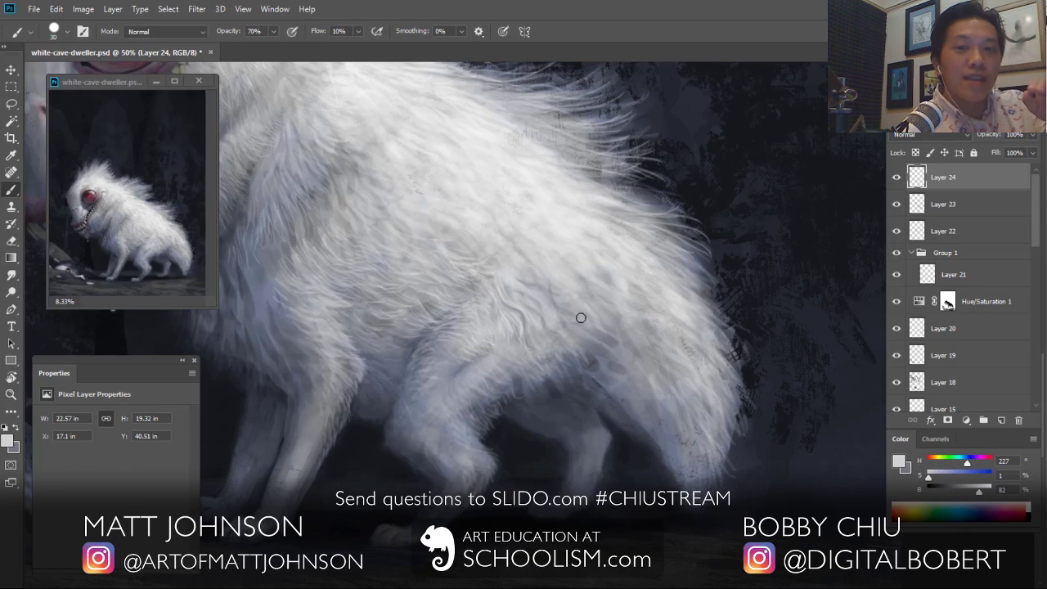
{"action": "mouse_move", "coordinate": [575, 295]}
{"action": "left_mouse_down"}
{"action": "mouse_move", "coordinate": [516, 272]}
{"action": "mouse_move", "coordinate": [639, 374]}
{"action": "left_mouse_up"}
{"action": "left_click", "coordinate": [644, 382], "text": "alt"}
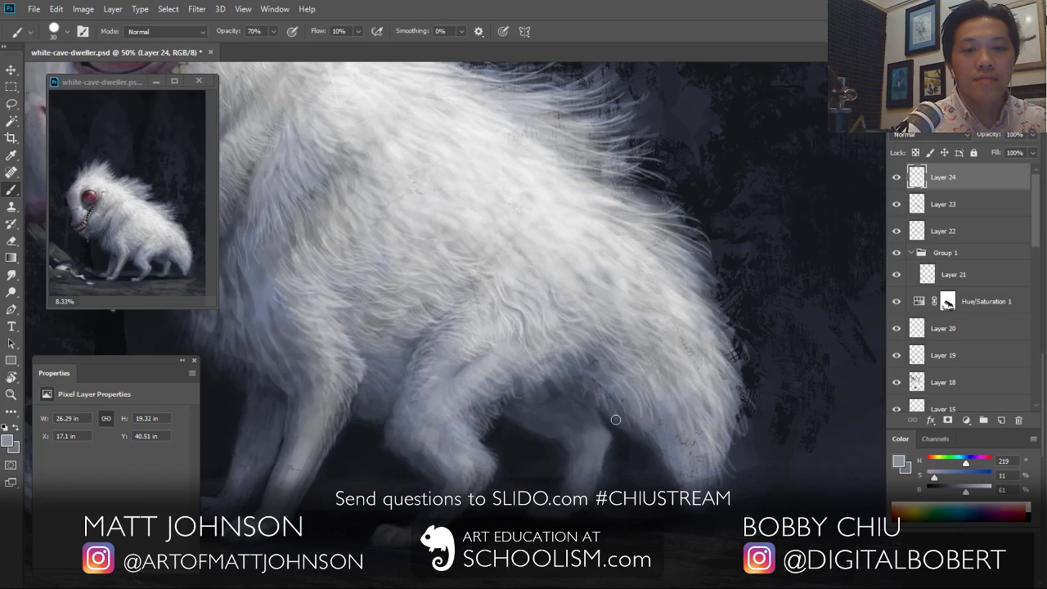
{"action": "mouse_move", "coordinate": [616, 420]}
{"action": "left_mouse_down"}
{"action": "mouse_move", "coordinate": [679, 451]}
{"action": "mouse_move", "coordinate": [695, 520]}
{"action": "mouse_move", "coordinate": [701, 477]}
{"action": "mouse_move", "coordinate": [705, 511]}
{"action": "mouse_move", "coordinate": [725, 450]}
{"action": "mouse_move", "coordinate": [740, 440]}
{"action": "mouse_move", "coordinate": [742, 376]}
{"action": "left_mouse_up"}
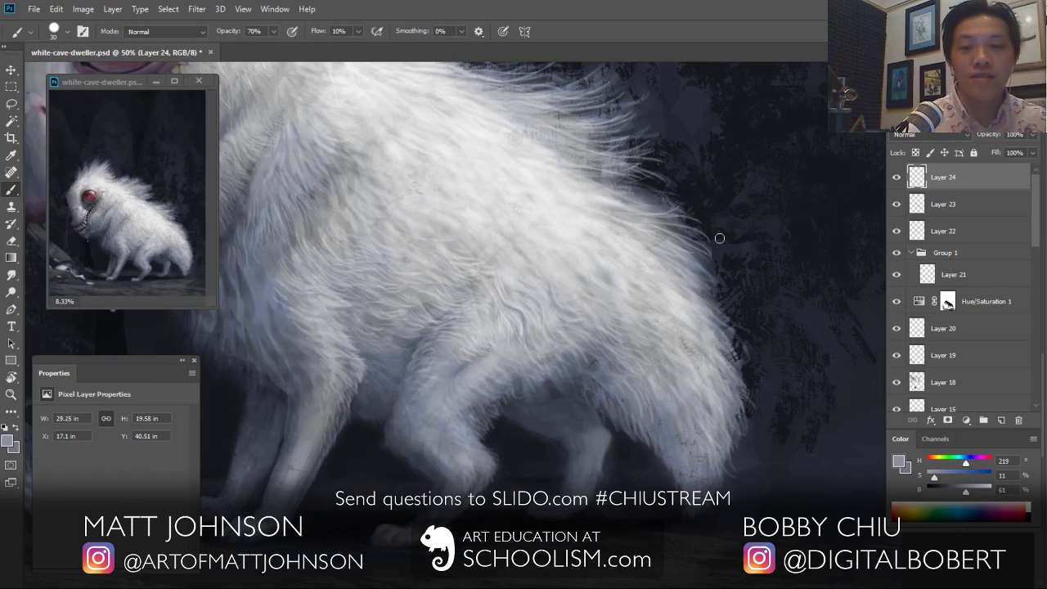
Step: Refine the tail fur with sampled tones and paint near-white strands along the outer edge of the rump and lower back
{"action": "left_click", "coordinate": [666, 392], "text": "alt"}
{"action": "key", "text": "x"}
{"action": "left_click", "coordinate": [665, 385], "text": "alt"}
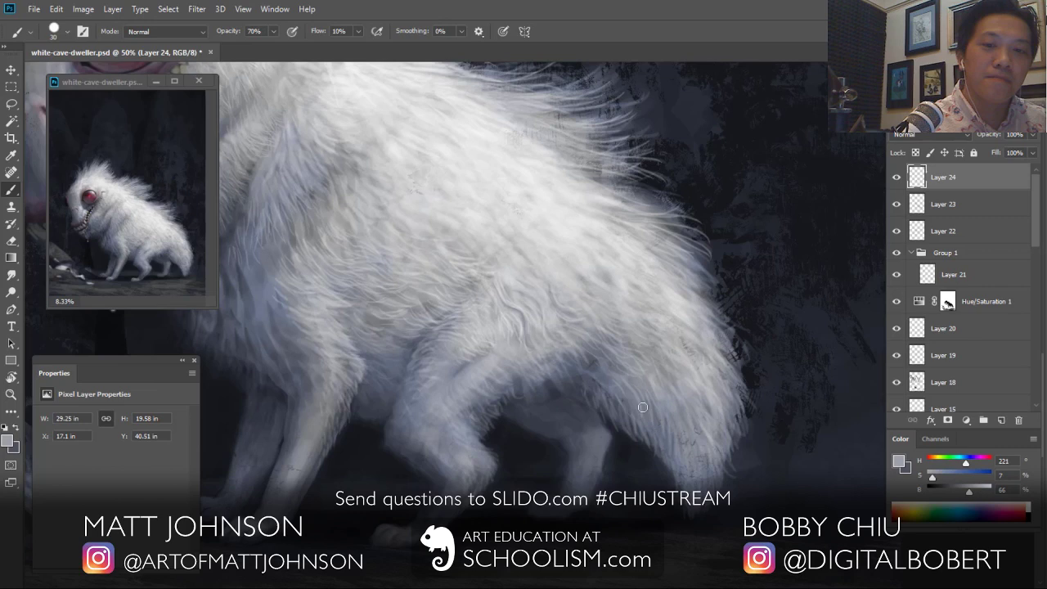
{"action": "left_click", "coordinate": [691, 261], "text": "alt"}
{"action": "mouse_move", "coordinate": [688, 253]}
{"action": "left_mouse_down"}
{"action": "mouse_move", "coordinate": [720, 281]}
{"action": "mouse_move", "coordinate": [687, 257]}
{"action": "mouse_move", "coordinate": [741, 334]}
{"action": "left_mouse_up"}
{"action": "left_click_drag", "start_coordinate": [710, 303], "coordinate": [739, 360]}
{"action": "left_click_drag", "start_coordinate": [650, 205], "coordinate": [687, 227]}
{"action": "mouse_move", "coordinate": [637, 183]}
{"action": "left_mouse_down"}
{"action": "mouse_move", "coordinate": [687, 214]}
{"action": "mouse_move", "coordinate": [669, 211]}
{"action": "left_mouse_up"}
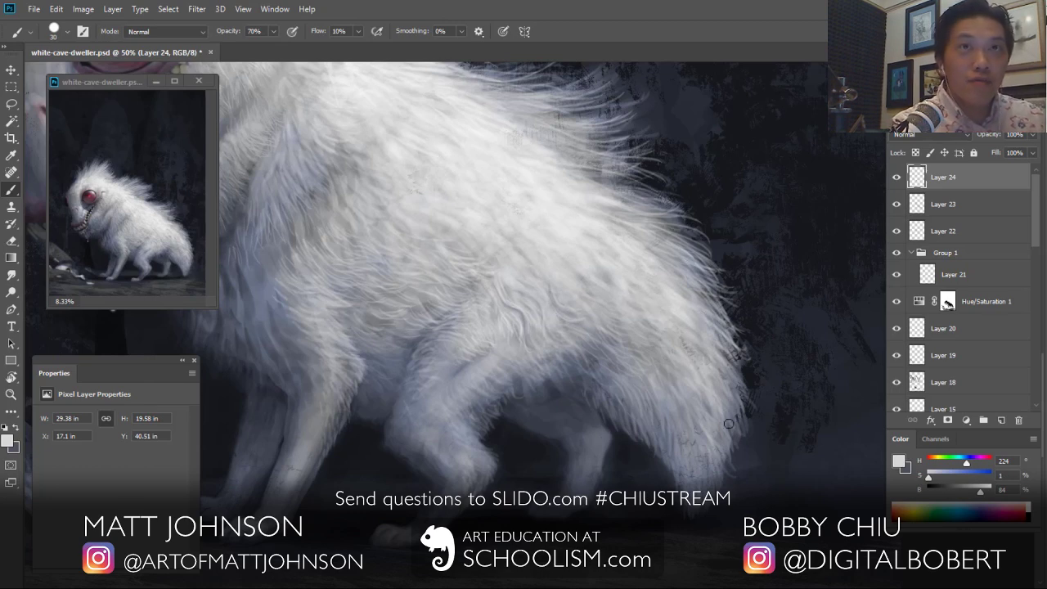
Step: Add a new layer above Layer 24 and choose a Sir Hairy Sparse brush from Kyle's Concept Brushes
{"action": "key", "text": "ctrl+minus"}
{"action": "key", "text": "ctrl+minus"}
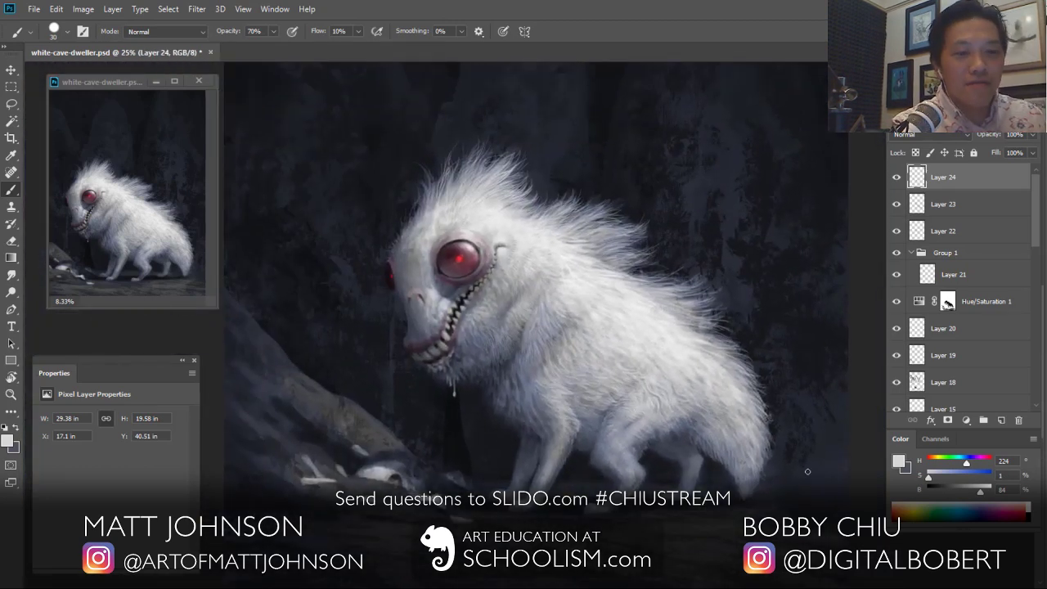
{"action": "left_click", "coordinate": [1001, 423]}
{"action": "left_click", "coordinate": [67, 31]}
{"action": "left_click_drag", "start_coordinate": [189, 382], "coordinate": [191, 336]}
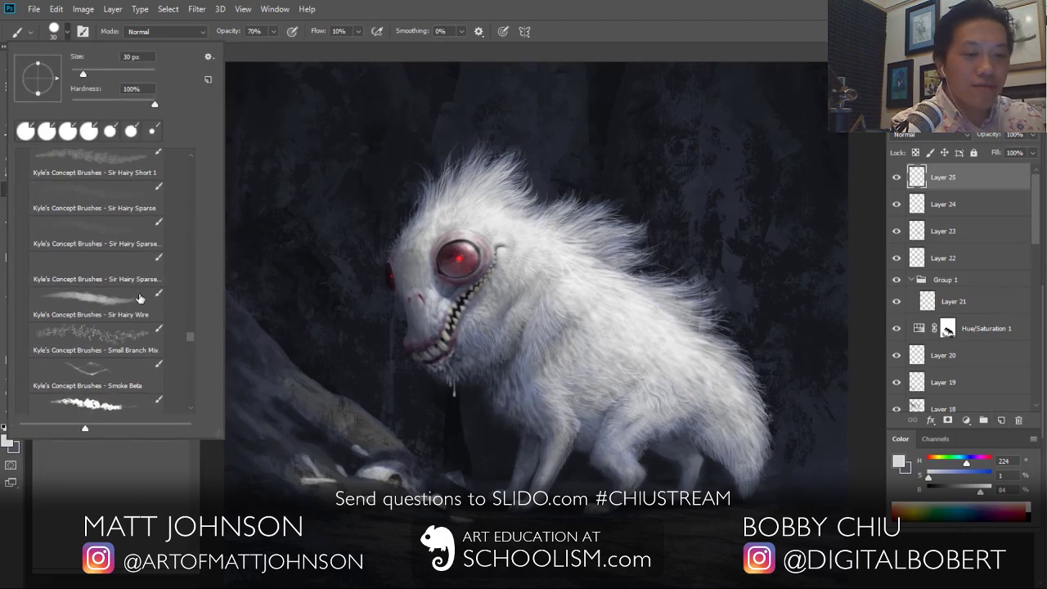
{"action": "left_click", "coordinate": [139, 229]}
Step: Paint sparse near-white hairs over the shoulder and back, enlarging the brush to 400 px and brightening the colour to 98%
{"action": "left_click", "coordinate": [676, 335], "text": "alt"}
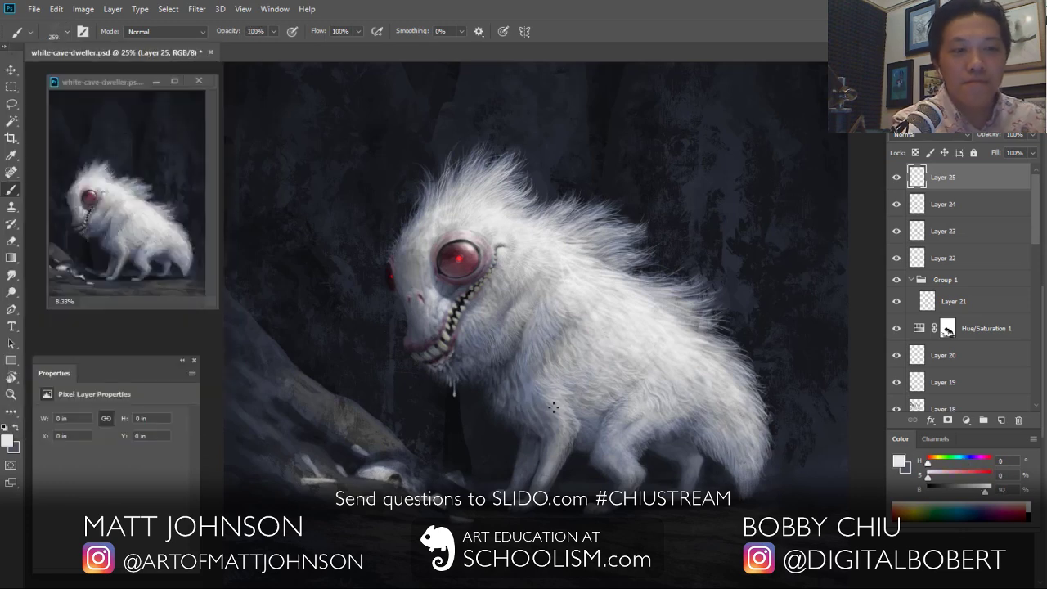
{"action": "left_click", "coordinate": [814, 343]}
{"action": "key", "text": "ctrl+z"}
{"action": "left_click_drag", "start_coordinate": [615, 322], "coordinate": [539, 266]}
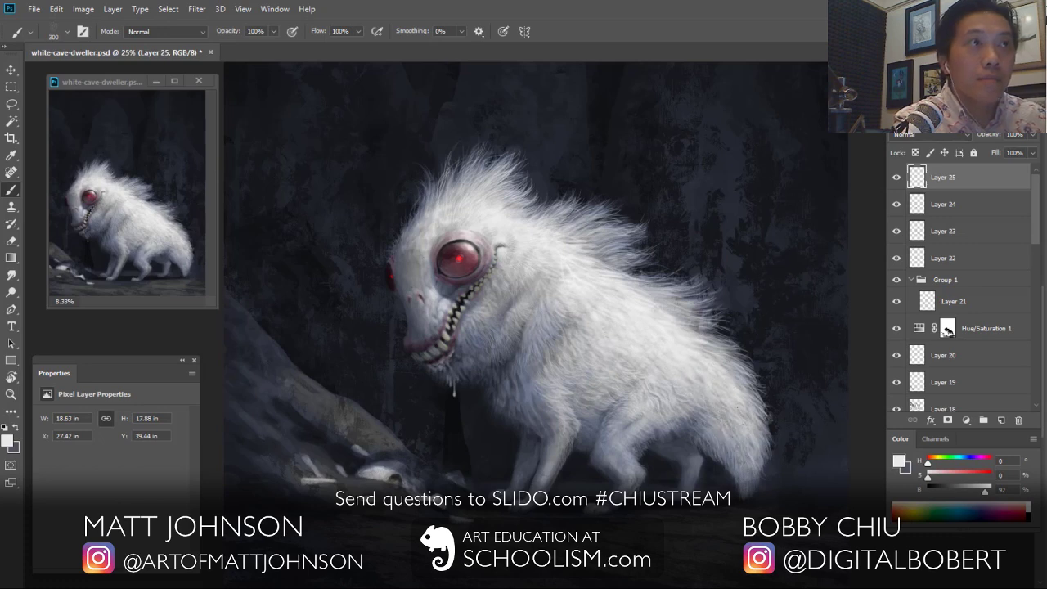
{"action": "left_click", "coordinate": [989, 492]}
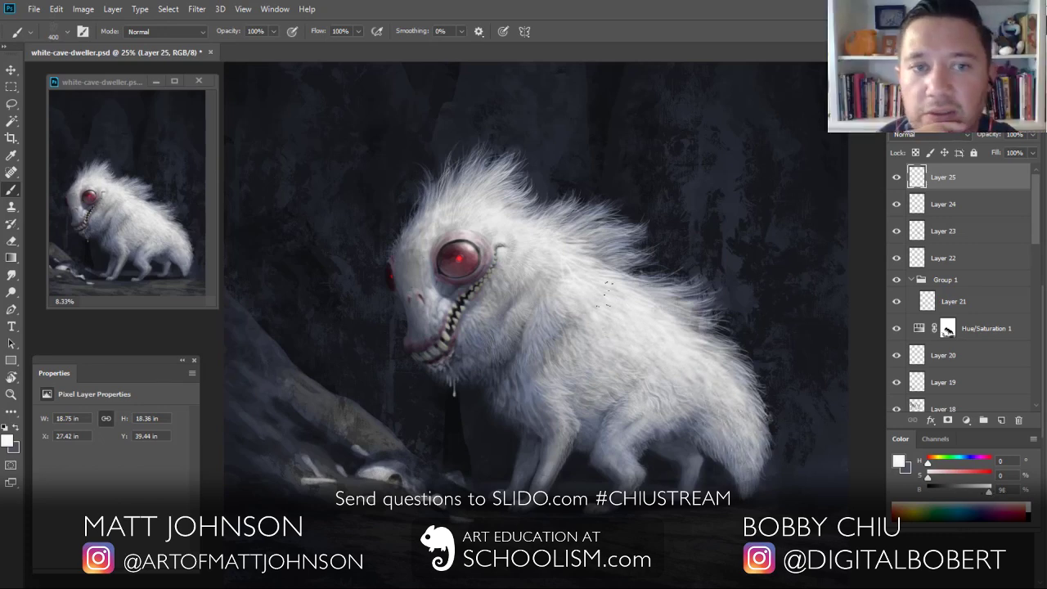
{"action": "left_click_drag", "start_coordinate": [513, 240], "coordinate": [565, 286]}
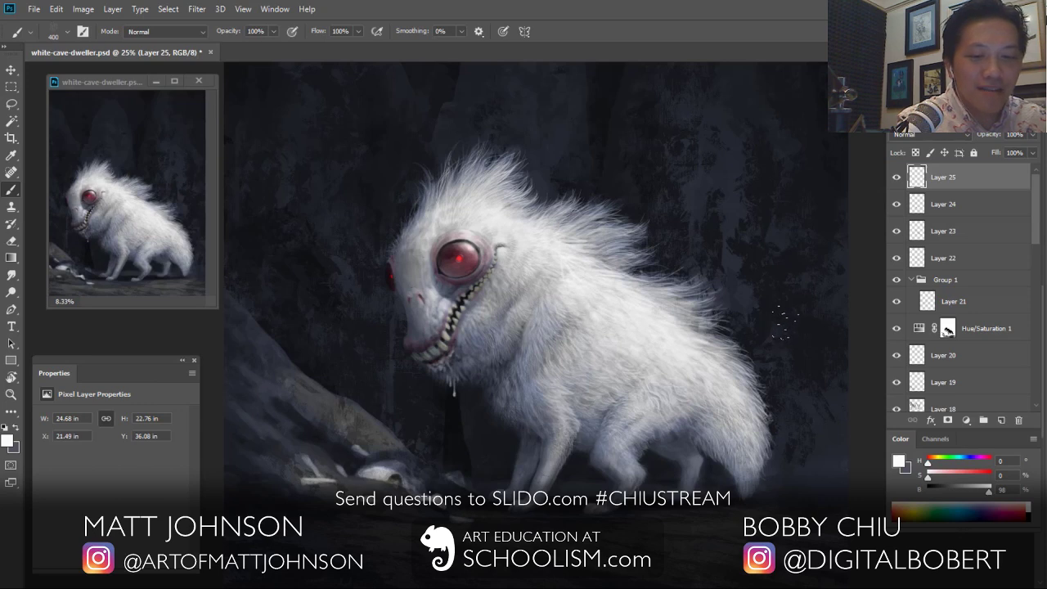
Step: Choose the KYLE Ultimate Pencil Hard brush for working on the cave floor with Layer 26 active
{"action": "key", "text": "ctrl+minus"}
{"action": "key", "text": "ctrl+minus"}
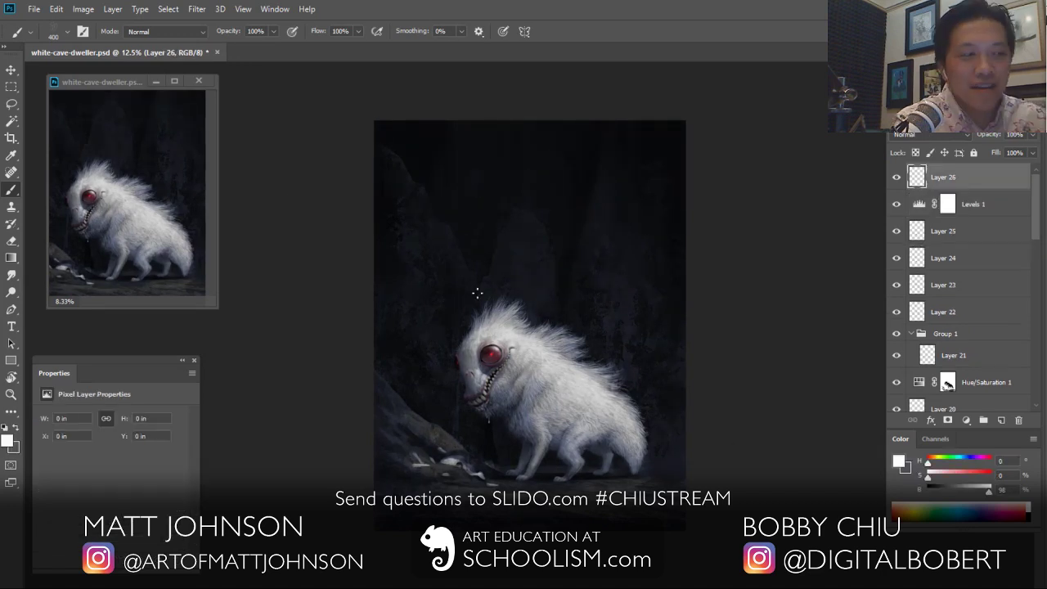
{"action": "left_click", "coordinate": [67, 32]}
{"action": "left_click_drag", "start_coordinate": [190, 335], "coordinate": [191, 164]}
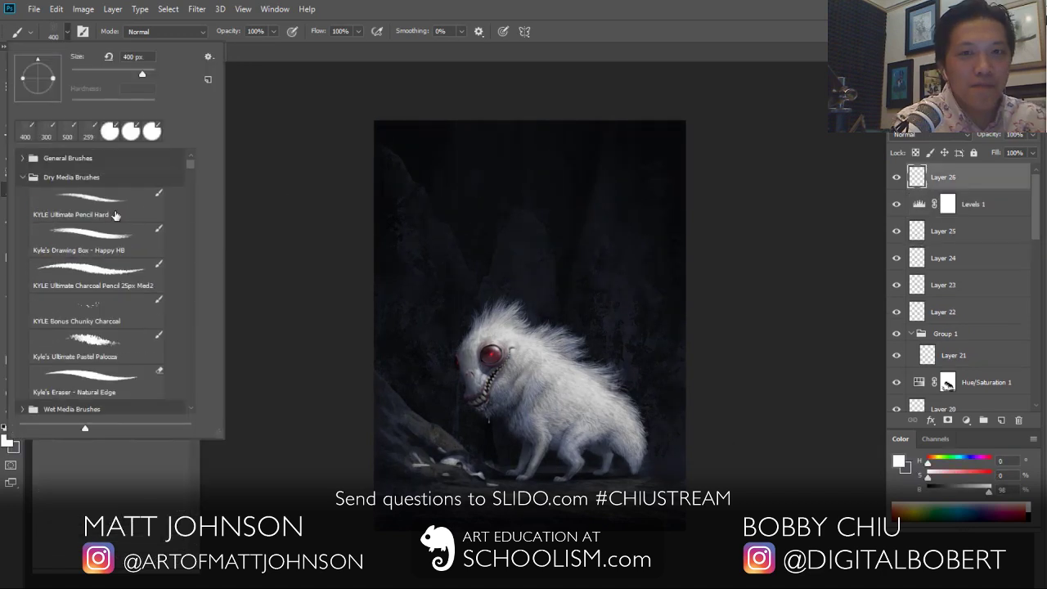
{"action": "double_click", "coordinate": [137, 213]}
{"action": "key", "text": "ctrl+plus"}
{"action": "key", "text": "ctrl+plus"}
{"action": "left_click_drag", "start_coordinate": [721, 511], "coordinate": [677, 288]}
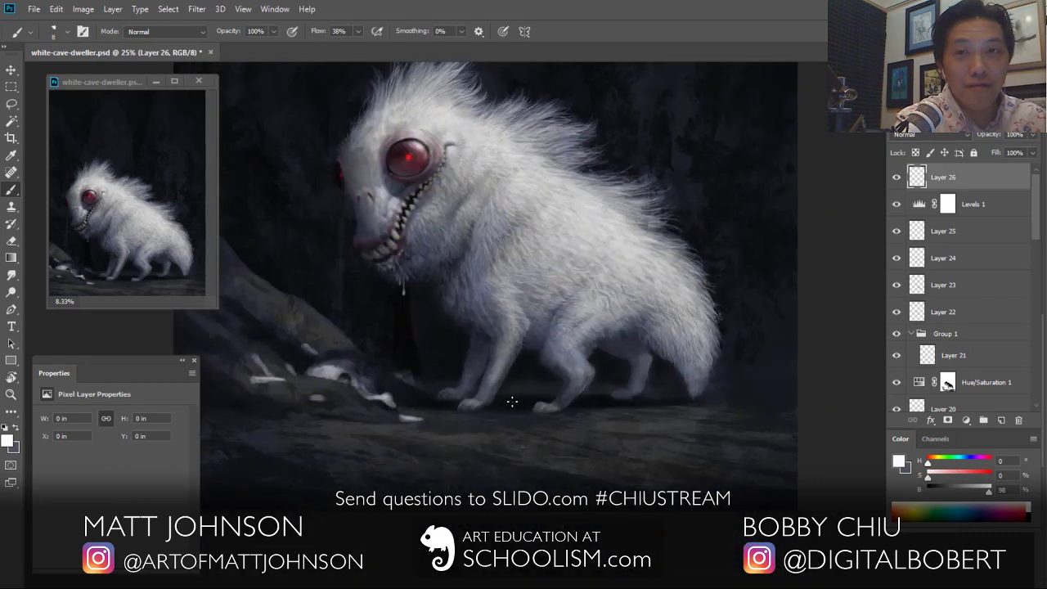
Step: Paint small rock details on the ground below the front legs with a 10 px brush in dark grey at 34% brightness
{"action": "left_click", "coordinate": [425, 445], "text": "alt"}
{"action": "mouse_move", "coordinate": [426, 445]}
{"action": "left_mouse_down"}
{"action": "mouse_move", "coordinate": [440, 444]}
{"action": "mouse_move", "coordinate": [430, 442]}
{"action": "left_mouse_up"}
{"action": "key", "text": "x"}
{"action": "key", "text": "bracketright"}
{"action": "key", "text": "bracketright"}
{"action": "left_click_drag", "start_coordinate": [944, 492], "coordinate": [948, 492]}
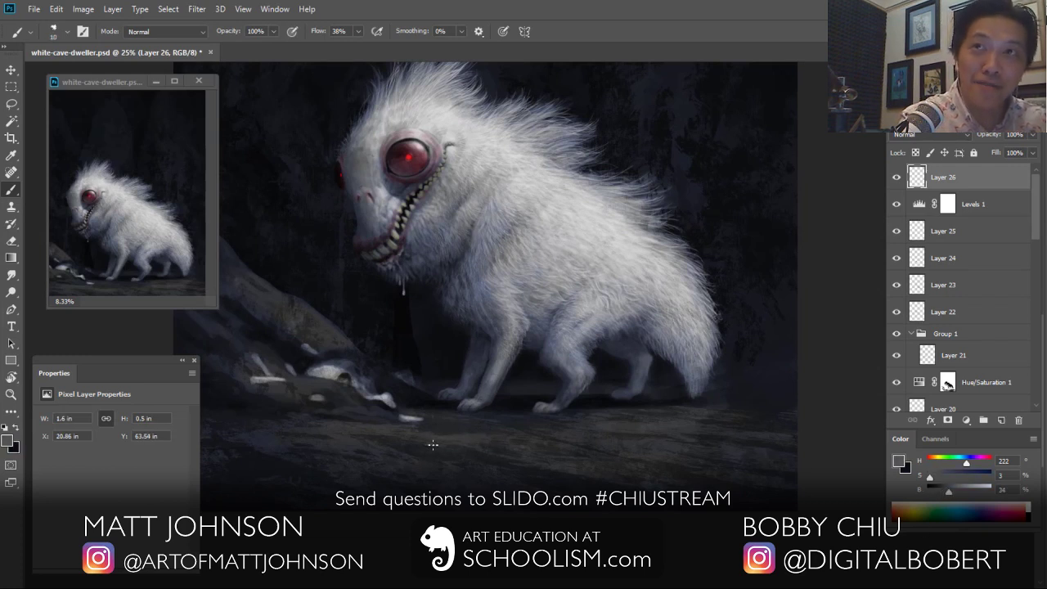
{"action": "left_click_drag", "start_coordinate": [484, 447], "coordinate": [446, 458]}
Step: Extend the grey rock texture strokes across the cave floor beneath the hind legs and tail
{"action": "key", "text": "x"}
{"action": "key", "text": "x"}
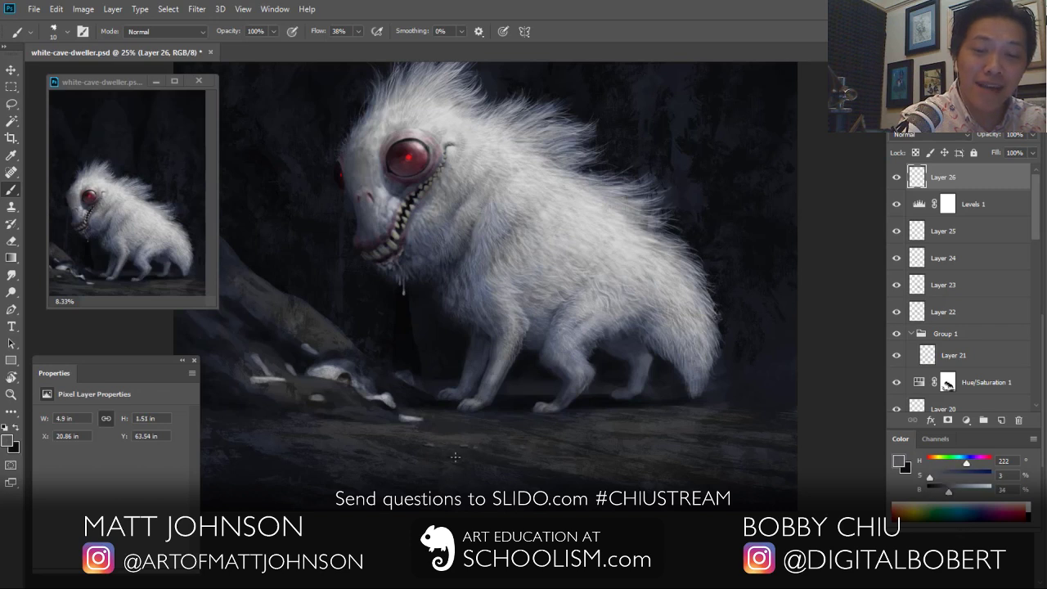
{"action": "left_click_drag", "start_coordinate": [461, 455], "coordinate": [776, 456]}
{"action": "mouse_move", "coordinate": [703, 427]}
{"action": "left_mouse_down"}
{"action": "mouse_move", "coordinate": [759, 420]}
{"action": "mouse_move", "coordinate": [703, 430]}
{"action": "left_mouse_up"}
{"action": "key", "text": "x"}
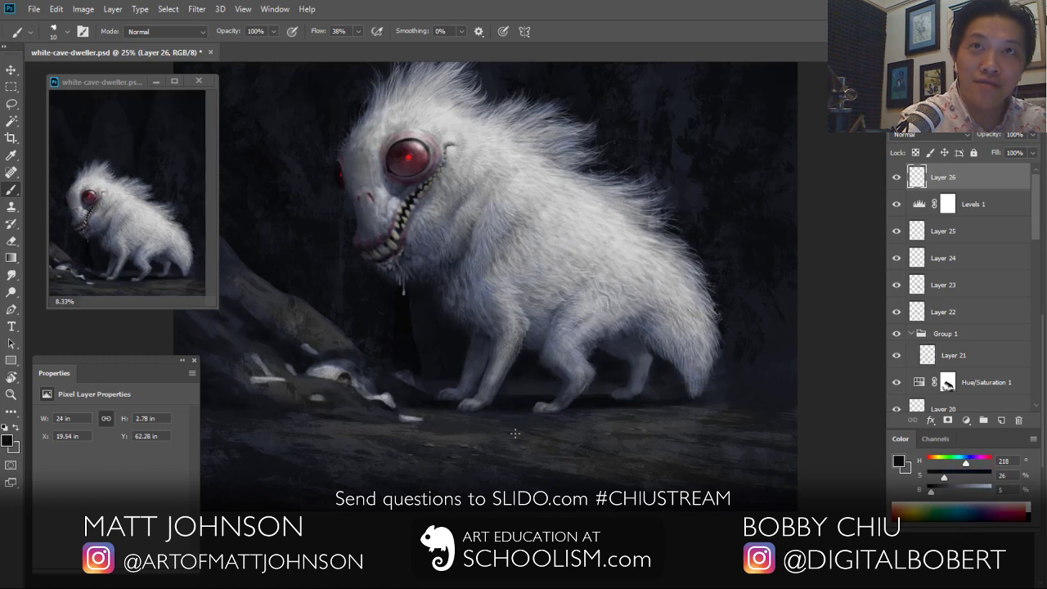
Step: Sign the painting on the ground beneath the tail in a blue-grey tone sampled from the tail fur
{"action": "left_click", "coordinate": [702, 373], "text": "alt"}
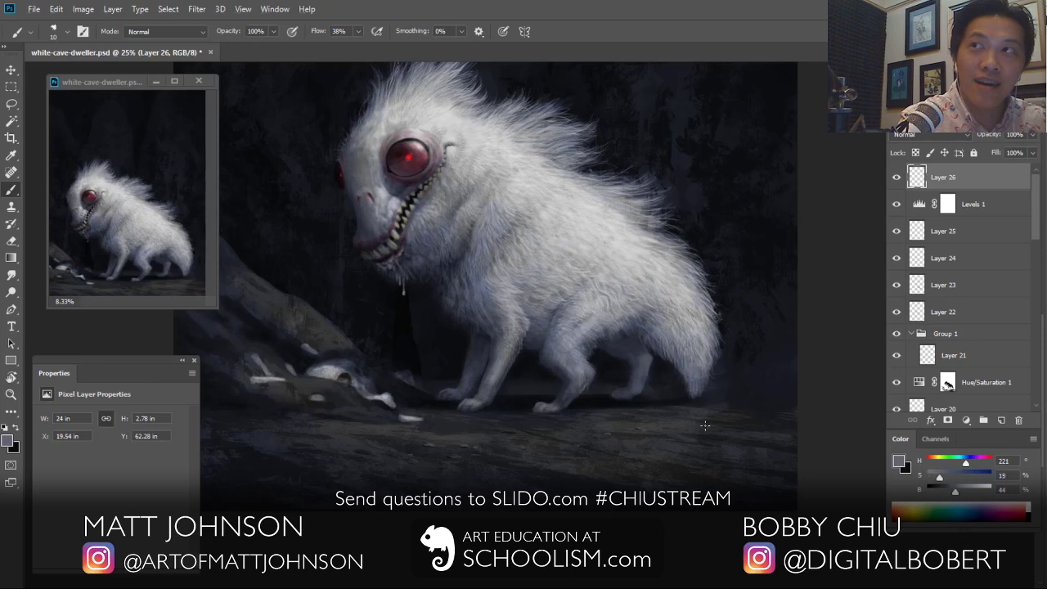
{"action": "key", "text": "ctrl+plus"}
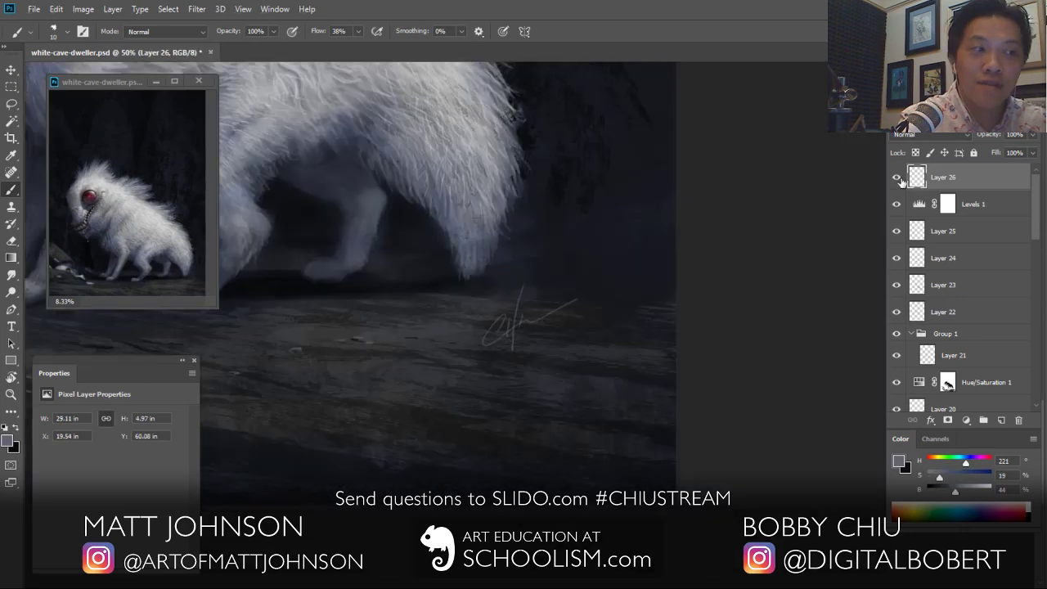
Step: Strengthen the signature by duplicating Layer 26, keeping only the signature area, duplicating that copy and merging both into Layer 26
{"action": "left_click_drag", "start_coordinate": [971, 176], "coordinate": [1001, 419]}
{"action": "key", "text": "l"}
{"action": "left_click_drag", "start_coordinate": [607, 321], "coordinate": [525, 382]}
{"action": "key", "text": "ctrl+shift+i"}
{"action": "key", "text": "Delete"}
{"action": "key", "text": "ctrl+d"}
{"action": "left_click_drag", "start_coordinate": [986, 178], "coordinate": [1001, 419]}
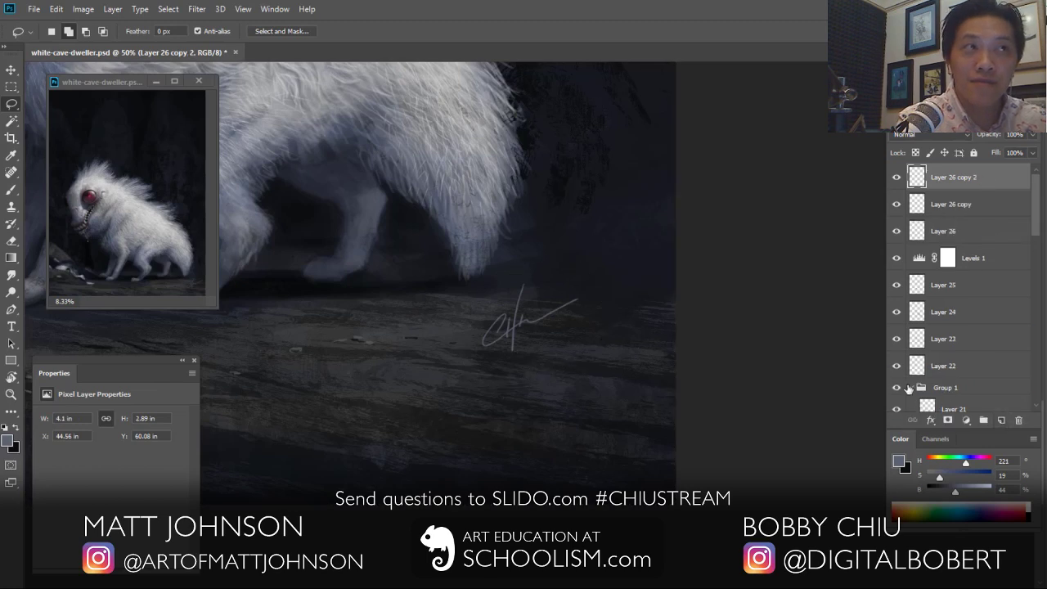
{"action": "key", "text": "ctrl+e"}
{"action": "key", "text": "ctrl+e"}
{"action": "key", "text": "ctrl+minus"}
{"action": "key", "text": "ctrl+minus"}
{"action": "key", "text": "ctrl+minus"}
{"action": "key", "text": "ctrl+minus"}
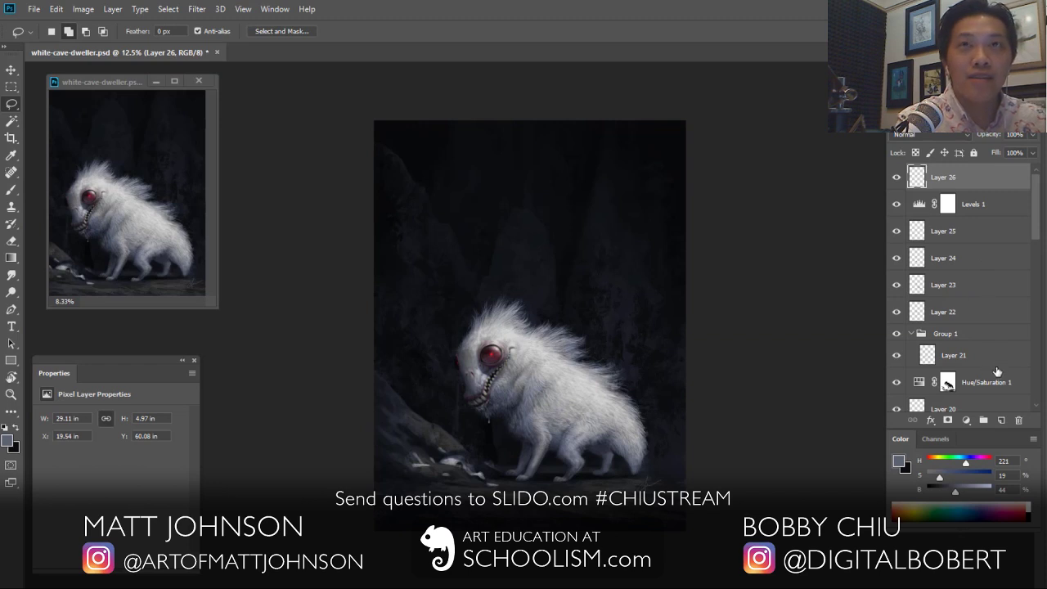
Step: Darken the painting's outer edges on a new layer with near-black, fading gradients at 30% opacity
{"action": "left_click", "coordinate": [1001, 420]}
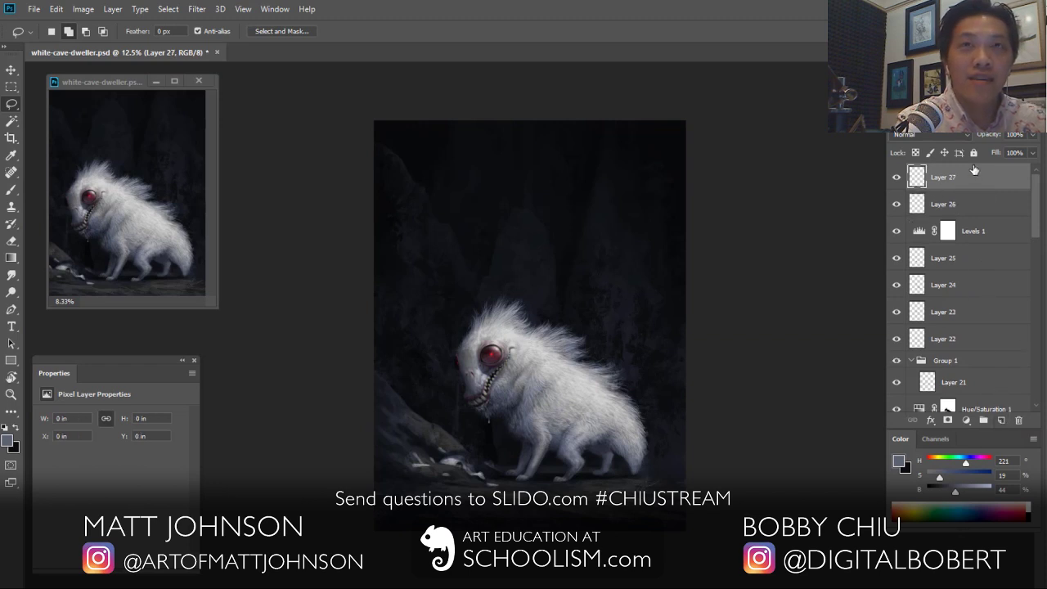
{"action": "left_click", "coordinate": [12, 257]}
{"action": "left_click", "coordinate": [14, 448]}
{"action": "key", "text": "Return"}
{"action": "key", "text": "x"}
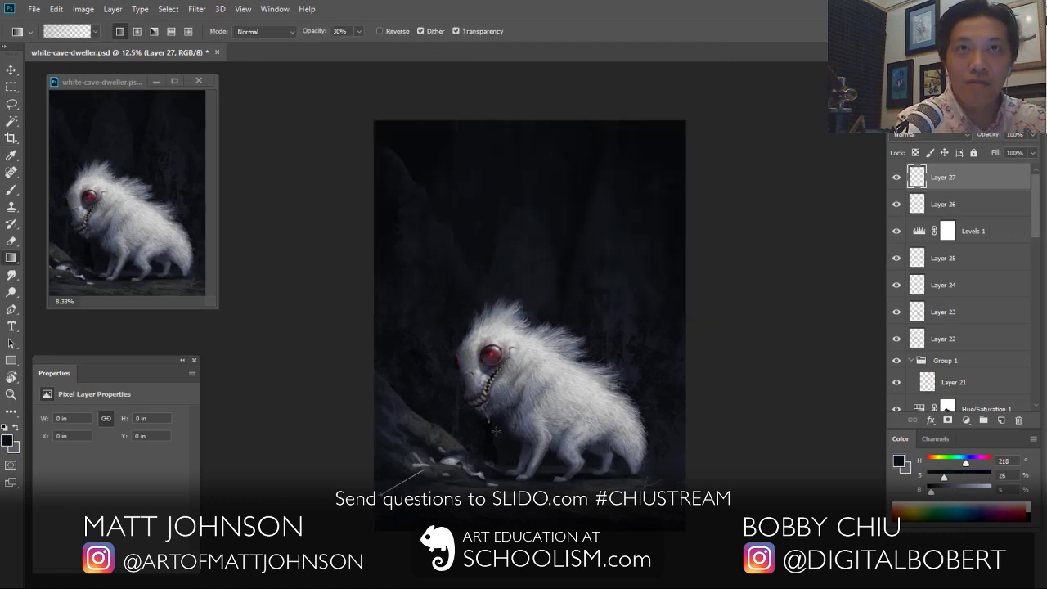
{"action": "left_click_drag", "start_coordinate": [393, 330], "coordinate": [454, 327]}
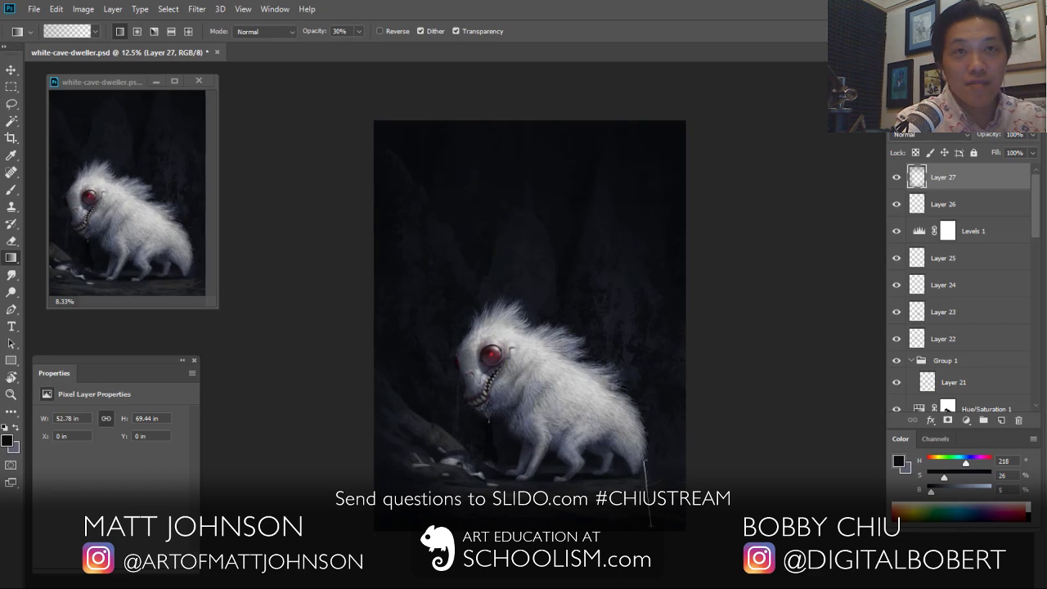
{"action": "key", "text": "ctrl+minus"}
{"action": "key", "text": "ctrl+minus"}
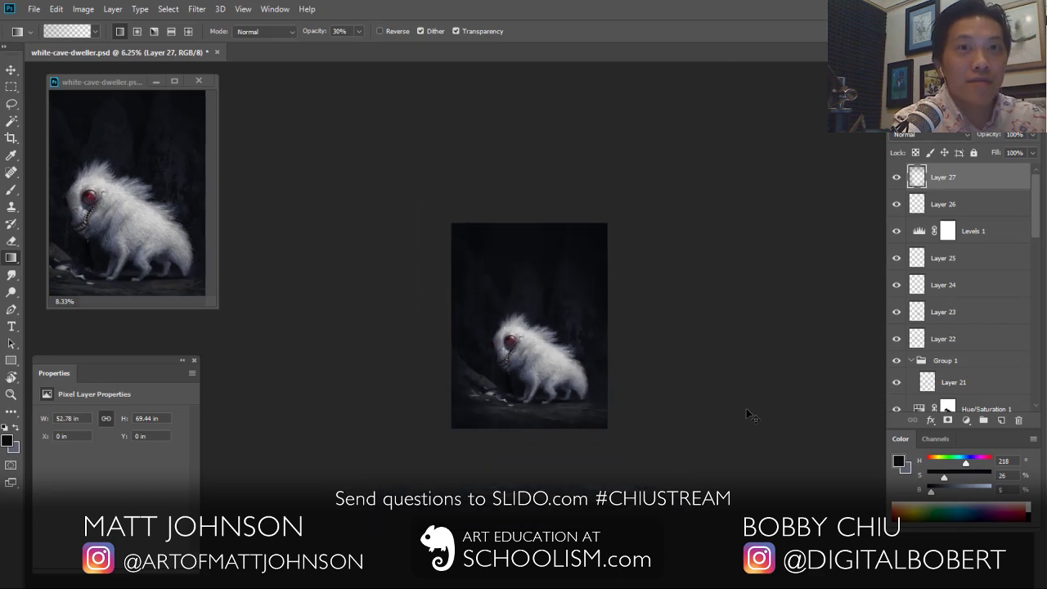
Step: Touch up the far eye's rim with a small round brush at 80% opacity and 10% flow, using dark reds sampled from the eyes
{"action": "key", "text": "ctrl+plus"}
{"action": "key", "text": "ctrl+plus"}
{"action": "key", "text": "ctrl+plus"}
{"action": "key", "text": "ctrl+plus"}
{"action": "key", "text": "ctrl+plus"}
{"action": "key", "text": "ctrl+plus"}
{"action": "left_click_drag", "start_coordinate": [343, 480], "coordinate": [528, 376]}
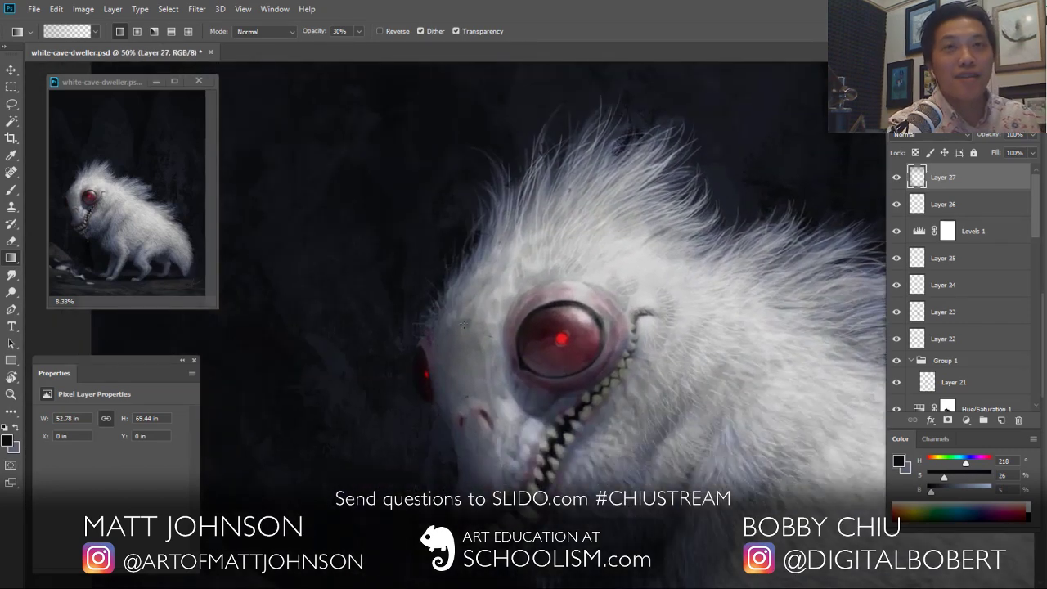
{"action": "key", "text": "b"}
{"action": "left_click", "coordinate": [61, 34]}
{"action": "left_click_drag", "start_coordinate": [190, 166], "coordinate": [185, 391]}
{"action": "double_click", "coordinate": [117, 381]}
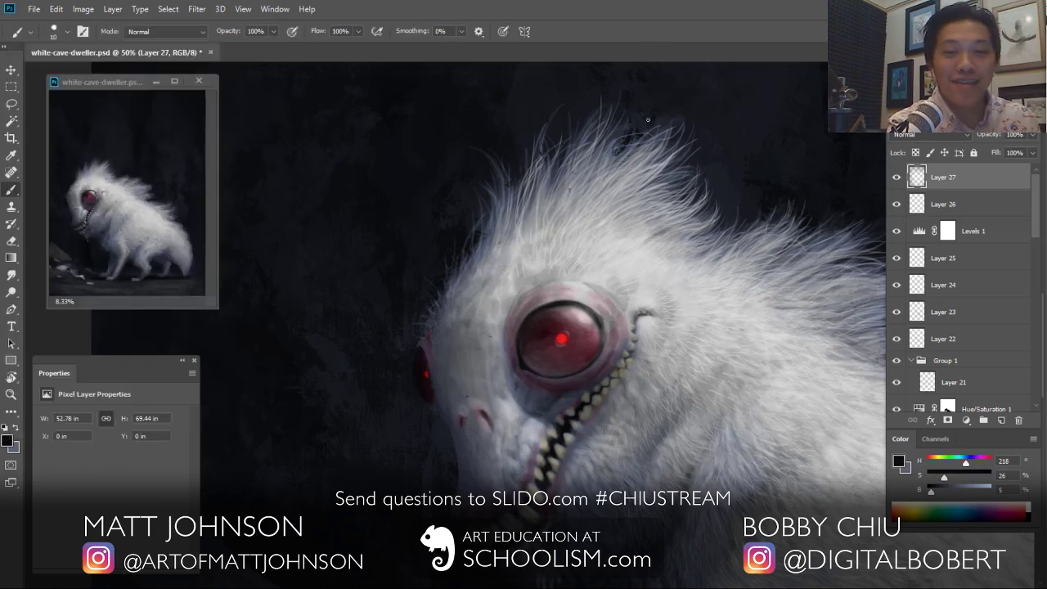
{"action": "left_click", "coordinate": [557, 314], "text": "alt"}
{"action": "key", "text": "bracketleft"}
{"action": "key", "text": "shift+1"}
{"action": "key", "text": "8"}
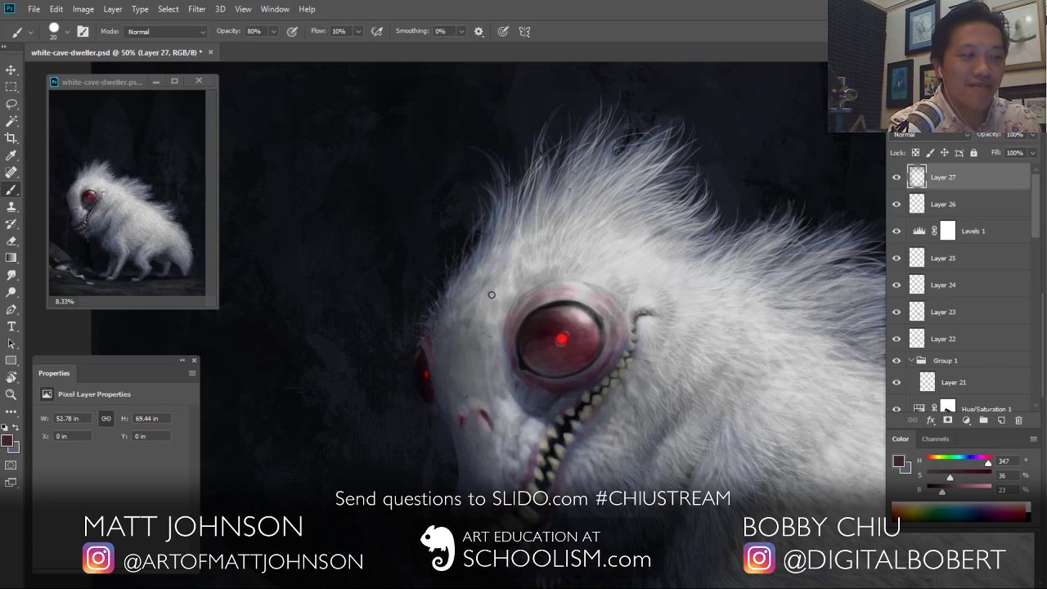
{"action": "left_click", "coordinate": [425, 376], "text": "alt"}
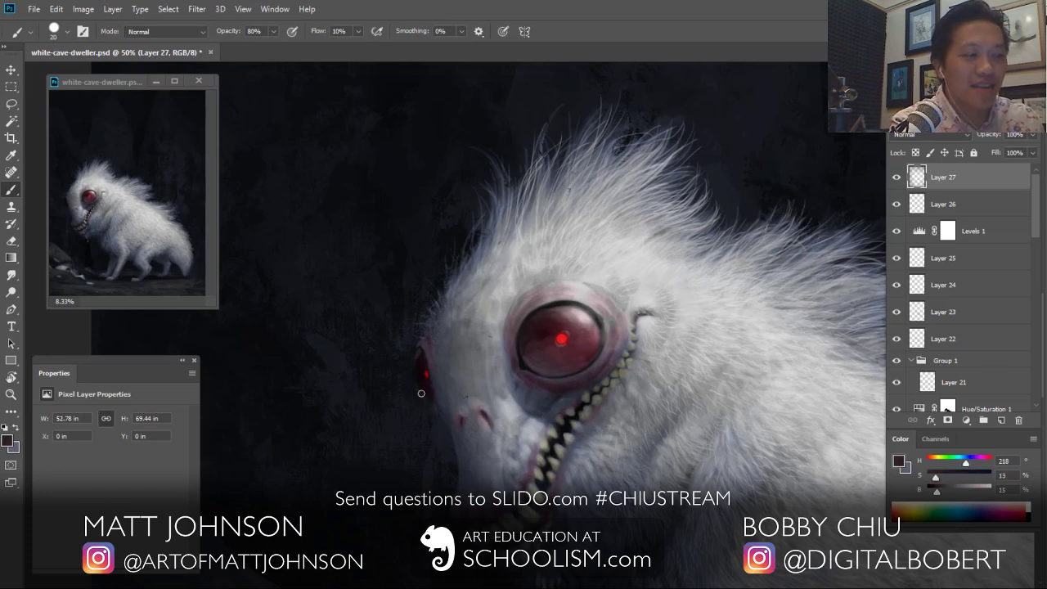
{"action": "key", "text": "e"}
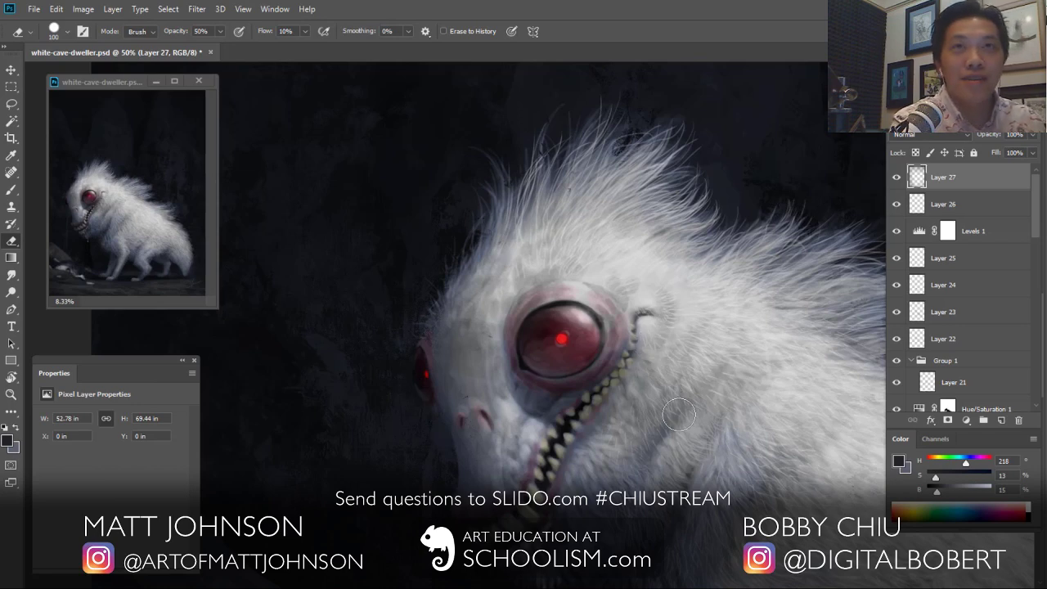
Step: Retouch the shadows and ground by the feet with near-black and blue-grey sampled tones at 43% opacity, and save the painting
{"action": "key", "text": "b"}
{"action": "key", "text": "ctrl+minus"}
{"action": "key", "text": "ctrl+minus"}
{"action": "left_click_drag", "start_coordinate": [814, 499], "coordinate": [748, 414]}
{"action": "left_click", "coordinate": [855, 472], "text": "alt"}
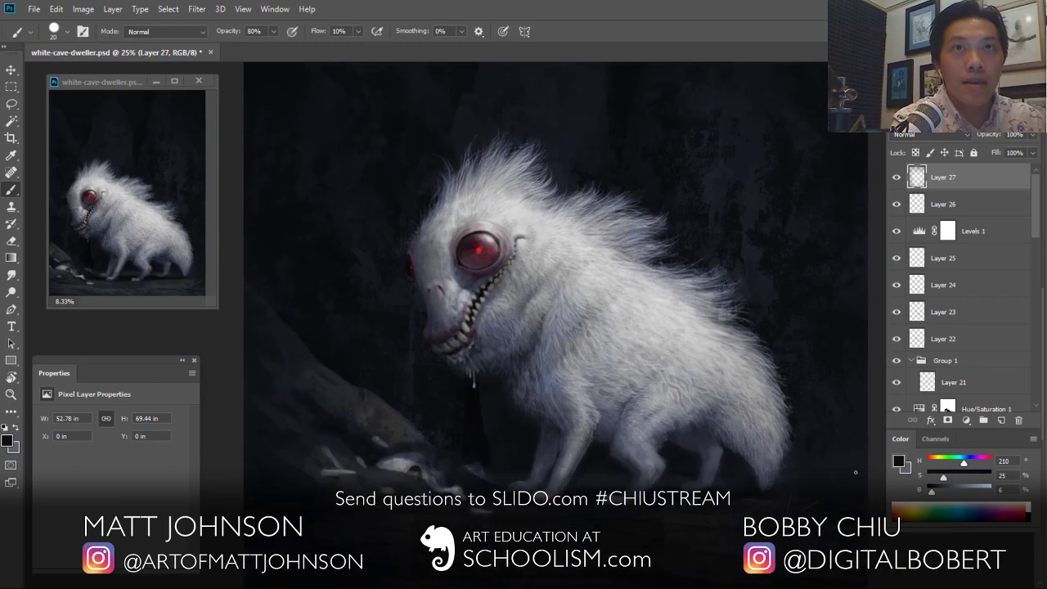
{"action": "key", "text": "ctrl+minus"}
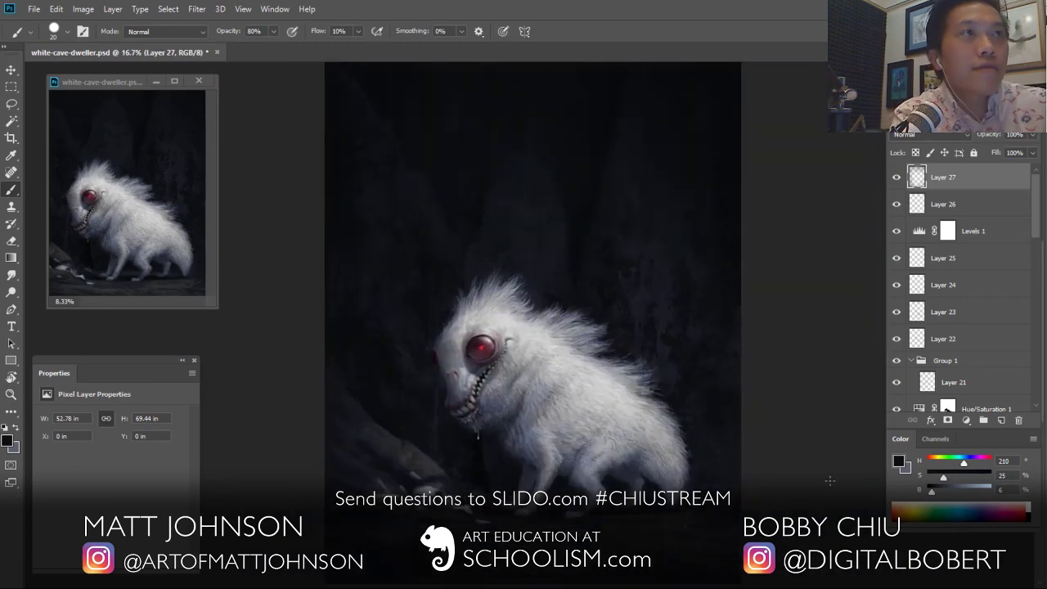
{"action": "key", "text": "ctrl+plus"}
{"action": "left_click", "coordinate": [599, 451], "text": "alt"}
{"action": "key", "text": "4"}
{"action": "key", "text": "3"}
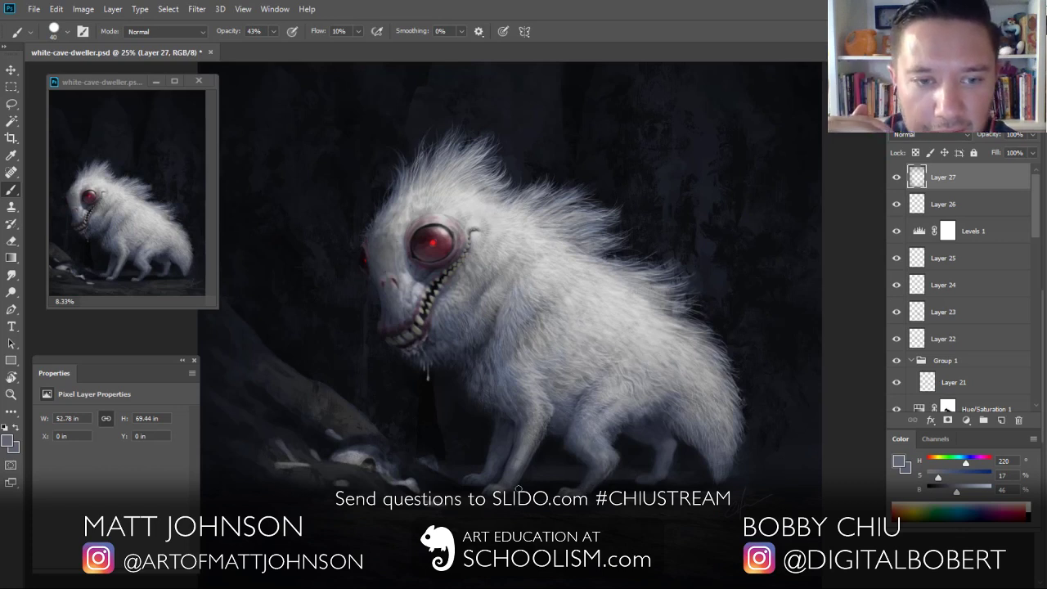
{"action": "key", "text": "ctrl+minus"}
{"action": "key", "text": "ctrl+minus"}
{"action": "key", "text": "ctrl+s"}
Step: Add a light grey linear gradient at 30% opacity on a new layer, fading from the painting's upper right toward its lower left
{"action": "key", "text": "bracketright"}
{"action": "key", "text": "bracketright"}
{"action": "key", "text": "bracketright"}
{"action": "key", "text": "bracketright"}
{"action": "key", "text": "bracketright"}
{"action": "key", "text": "bracketright"}
{"action": "left_click", "coordinate": [772, 238]}
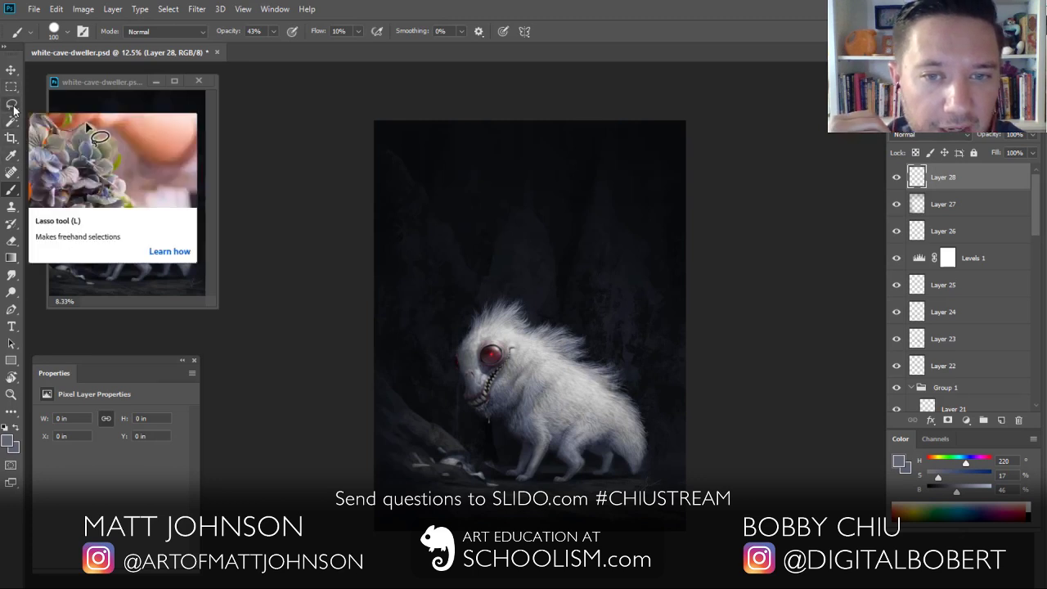
{"action": "left_click", "coordinate": [10, 257]}
{"action": "left_click", "coordinate": [587, 379], "text": "alt"}
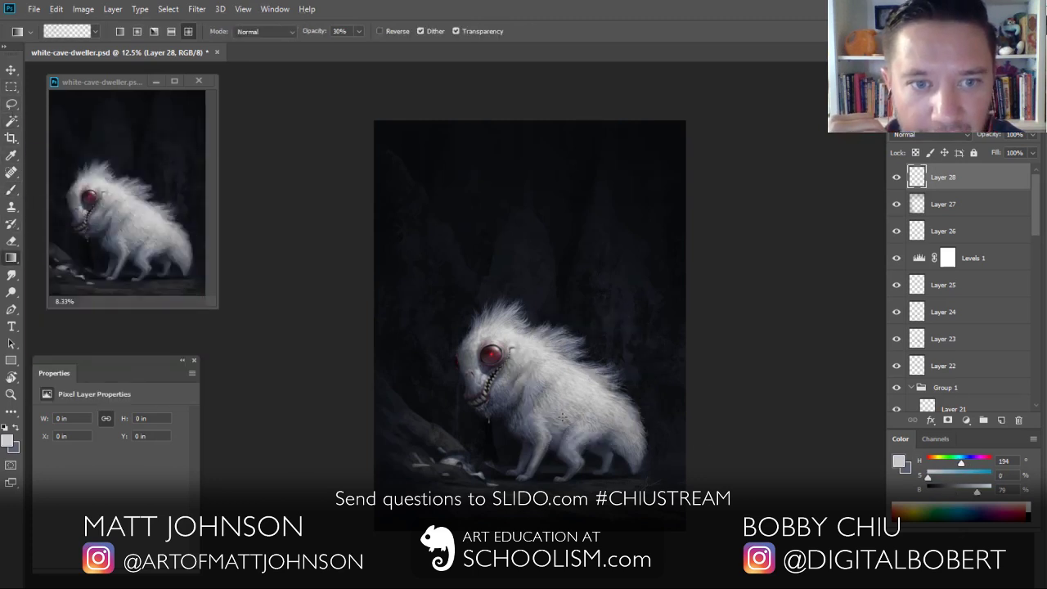
{"action": "mouse_move", "coordinate": [659, 158]}
{"action": "left_mouse_down"}
{"action": "mouse_move", "coordinate": [483, 226]}
{"action": "mouse_move", "coordinate": [479, 398]}
{"action": "mouse_move", "coordinate": [515, 417]}
{"action": "left_mouse_up"}
{"action": "key", "text": "ctrl+z"}
{"action": "left_click", "coordinate": [120, 31]}
{"action": "key", "text": "ctrl+z"}
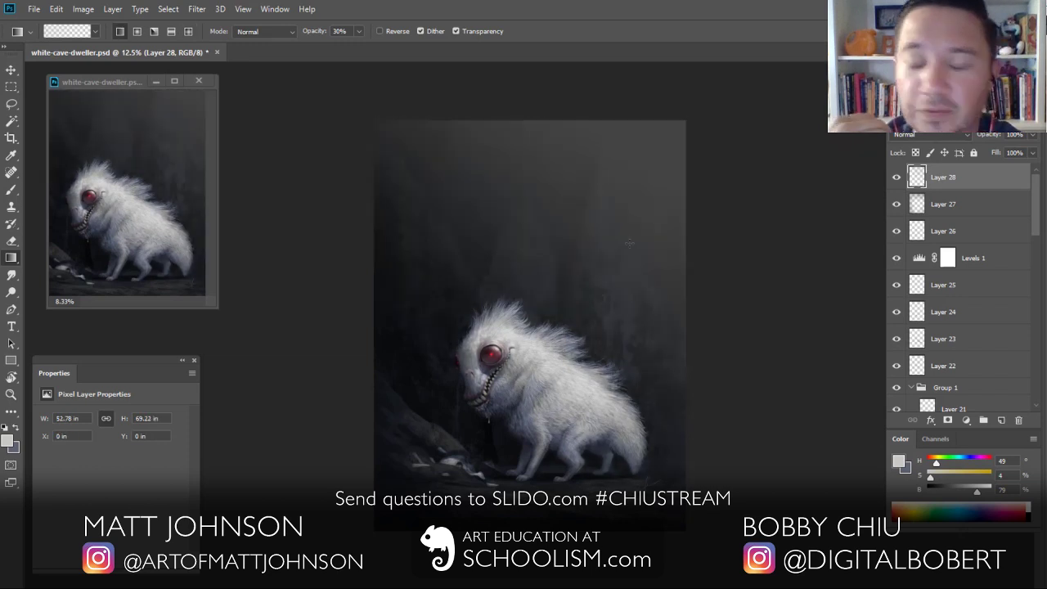
{"action": "left_click_drag", "start_coordinate": [633, 240], "coordinate": [453, 456]}
Step: Preview Layer 28 in Color Dodge with its visibility toggled, and settle on the Screen blend mode
{"action": "left_click", "coordinate": [933, 135]}
{"action": "left_click", "coordinate": [927, 250]}
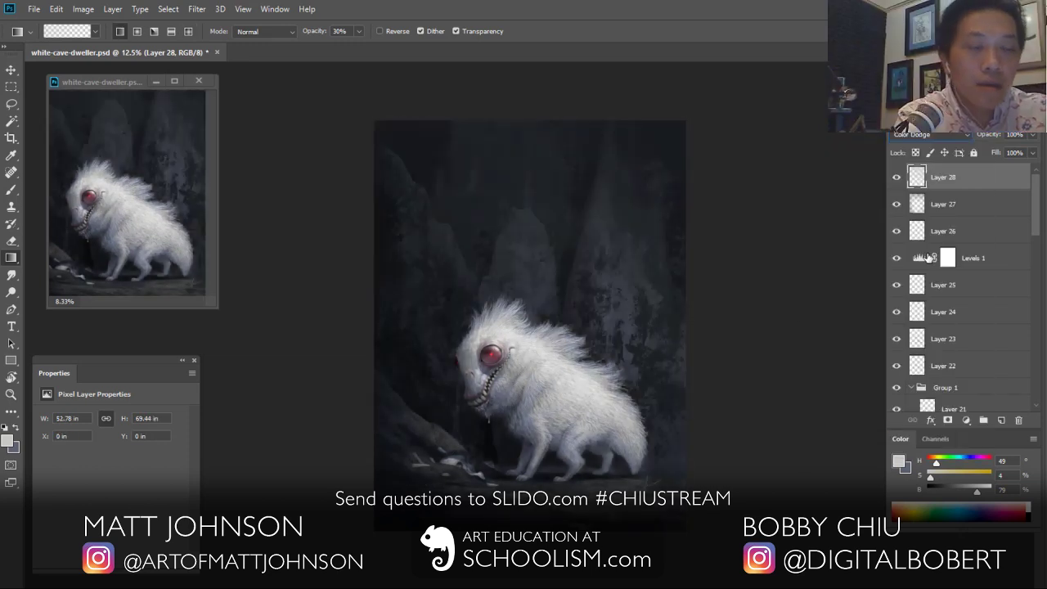
{"action": "left_click", "coordinate": [896, 178]}
{"action": "left_click", "coordinate": [896, 178]}
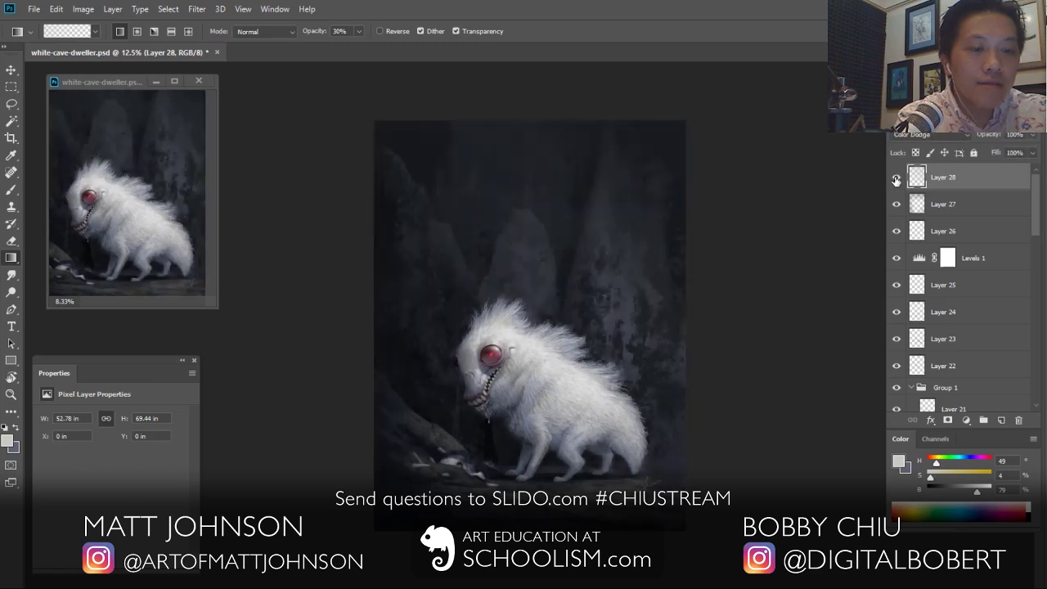
{"action": "left_click", "coordinate": [896, 177]}
{"action": "left_click", "coordinate": [896, 177]}
{"action": "left_click", "coordinate": [932, 134]}
{"action": "left_click", "coordinate": [924, 269]}
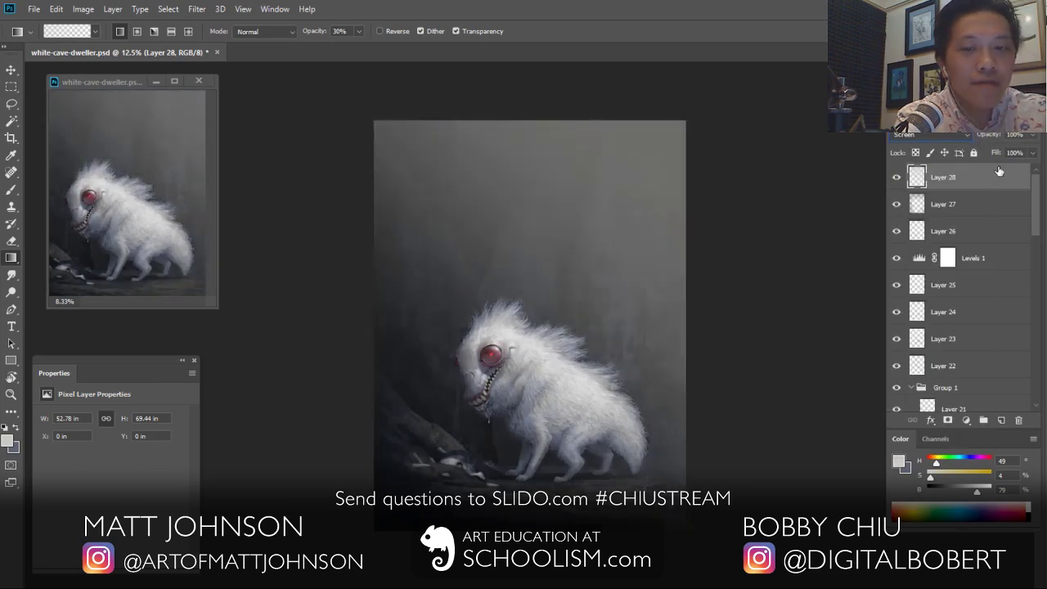
Step: Cut the gradient into a diagonal light beam by deleting polygonal areas above its left edge and in the lower right corner
{"action": "left_click", "coordinate": [12, 103]}
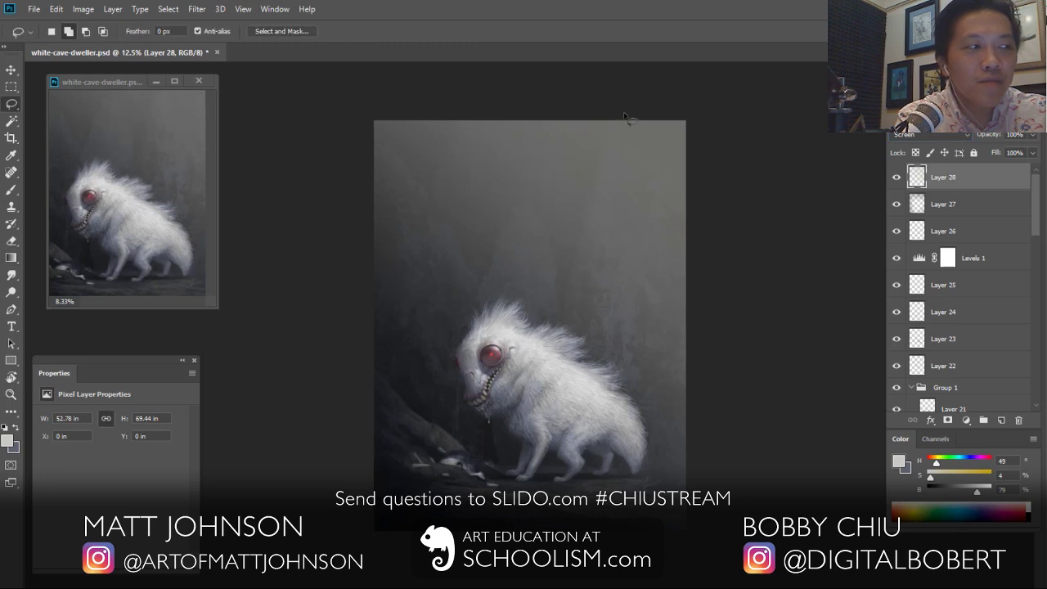
{"action": "key", "text": "shift+l"}
{"action": "left_click", "coordinate": [621, 104]}
{"action": "left_click", "coordinate": [362, 473]}
{"action": "left_click", "coordinate": [351, 96]}
{"action": "left_click", "coordinate": [744, 86]}
{"action": "left_click", "coordinate": [752, 557]}
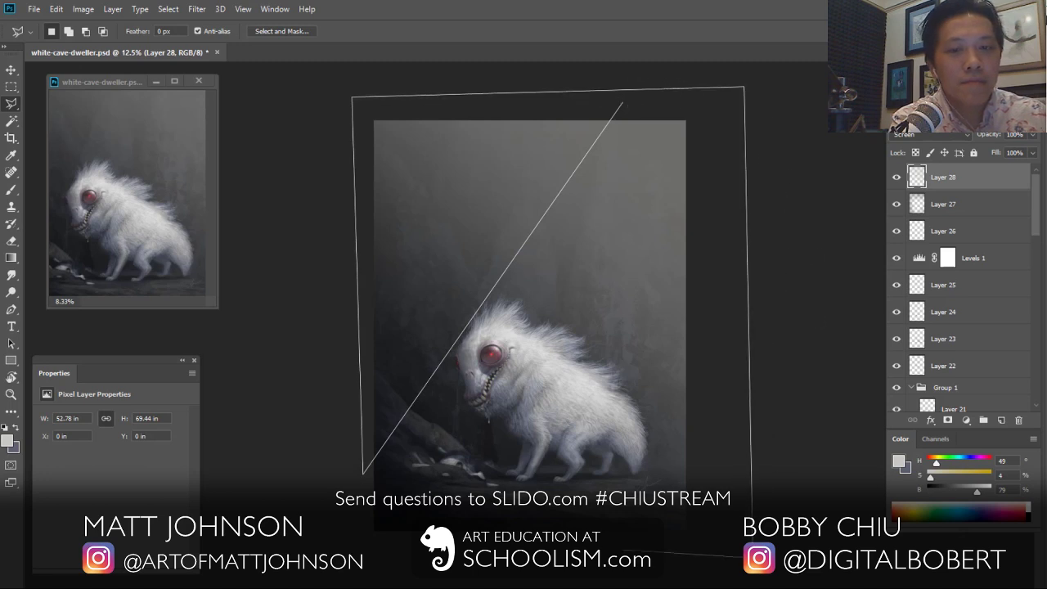
{"action": "left_click", "coordinate": [597, 546]}
{"action": "left_click", "coordinate": [717, 347]}
{"action": "double_click", "coordinate": [714, 102]}
{"action": "key", "text": "Delete"}
{"action": "key", "text": "ctrl+d"}
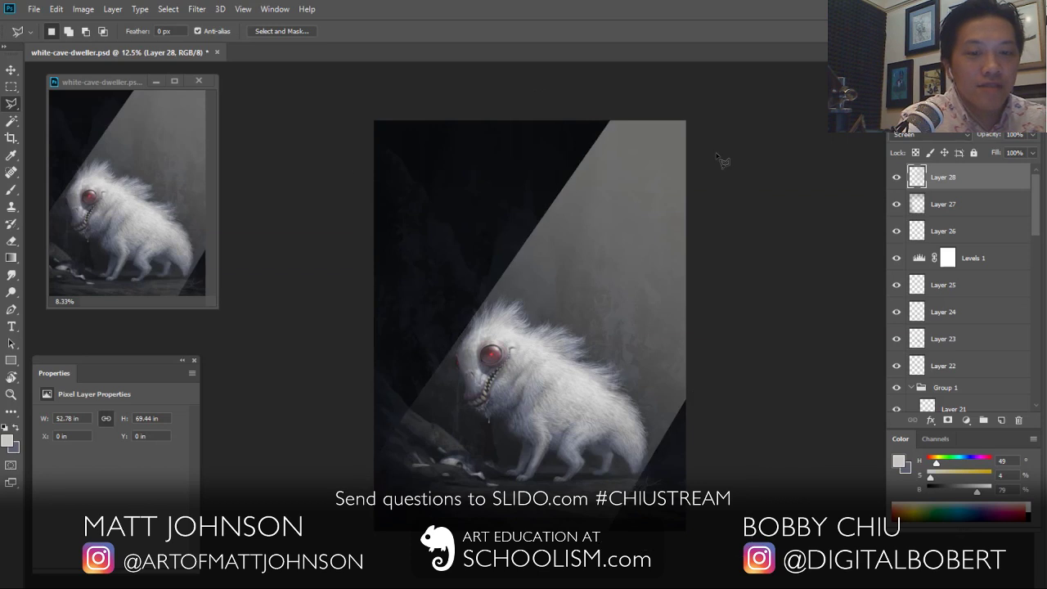
Step: Soften the light beam's edges with a Gaussian Blur of about 156 pixels
{"action": "left_click", "coordinate": [196, 9]}
{"action": "mouse_move", "coordinate": [237, 156]}
{"action": "left_click", "coordinate": [140, 208]}
{"action": "left_click_drag", "start_coordinate": [723, 175], "coordinate": [749, 176]}
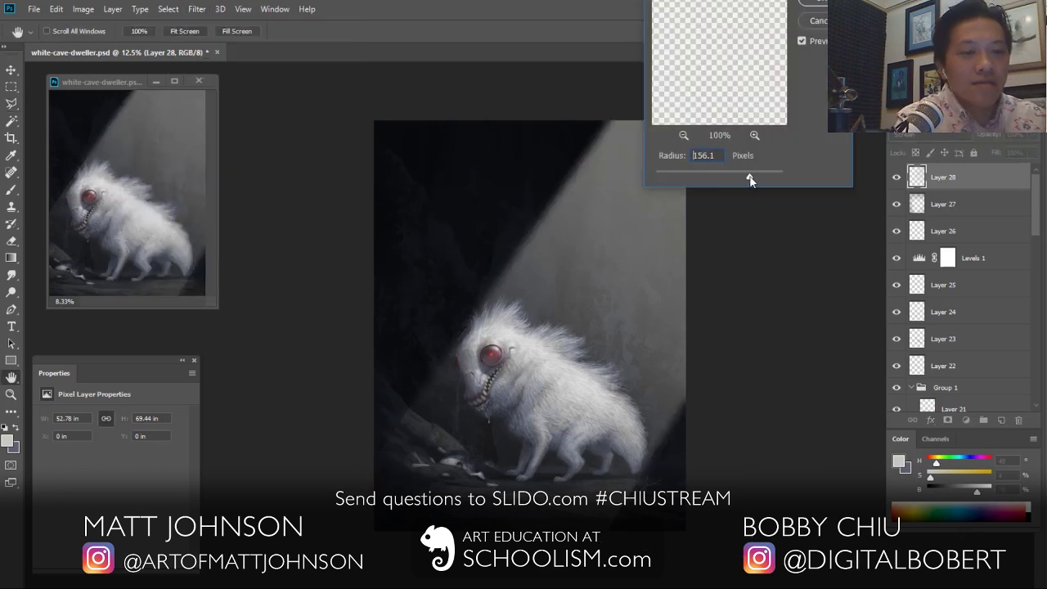
{"action": "key", "text": "Return"}
Step: Add a layer mask to Layer 28 and dim the beam evenly with a very short black gradient at 30% opacity
{"action": "left_click", "coordinate": [967, 132]}
{"action": "left_click", "coordinate": [920, 239]}
{"action": "left_click", "coordinate": [1032, 134]}
{"action": "mouse_move", "coordinate": [1030, 152]}
{"action": "left_mouse_down"}
{"action": "mouse_move", "coordinate": [1001, 155]}
{"action": "mouse_move", "coordinate": [1036, 150]}
{"action": "left_mouse_up"}
{"action": "left_click", "coordinate": [947, 420]}
{"action": "key", "text": "g"}
{"action": "left_click_drag", "start_coordinate": [654, 474], "coordinate": [601, 168]}
{"action": "key", "text": "ctrl+alt+z"}
{"action": "key", "text": "ctrl+alt+z"}
{"action": "mouse_move", "coordinate": [645, 194]}
{"action": "left_mouse_down"}
{"action": "mouse_move", "coordinate": [688, 126]}
{"action": "mouse_move", "coordinate": [646, 194]}
{"action": "left_mouse_up"}
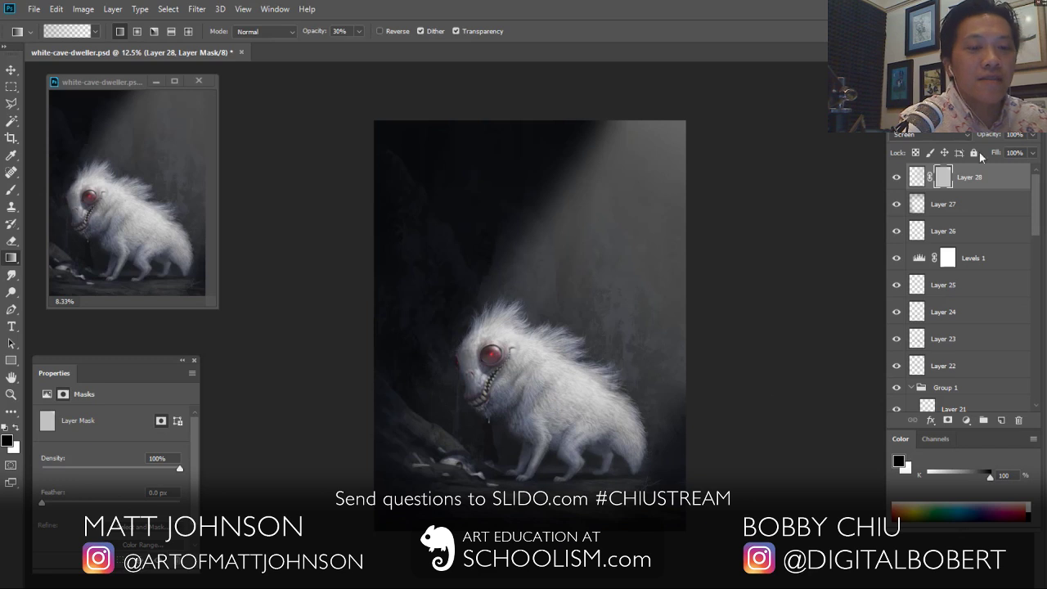
Step: Lower Layer 28's opacity to 79% and enlarge the light beam to about 108% toward the upper left
{"action": "left_click_drag", "start_coordinate": [1033, 135], "coordinate": [1021, 152]}
{"action": "key", "text": "ctrl+minus"}
{"action": "key", "text": "ctrl+minus"}
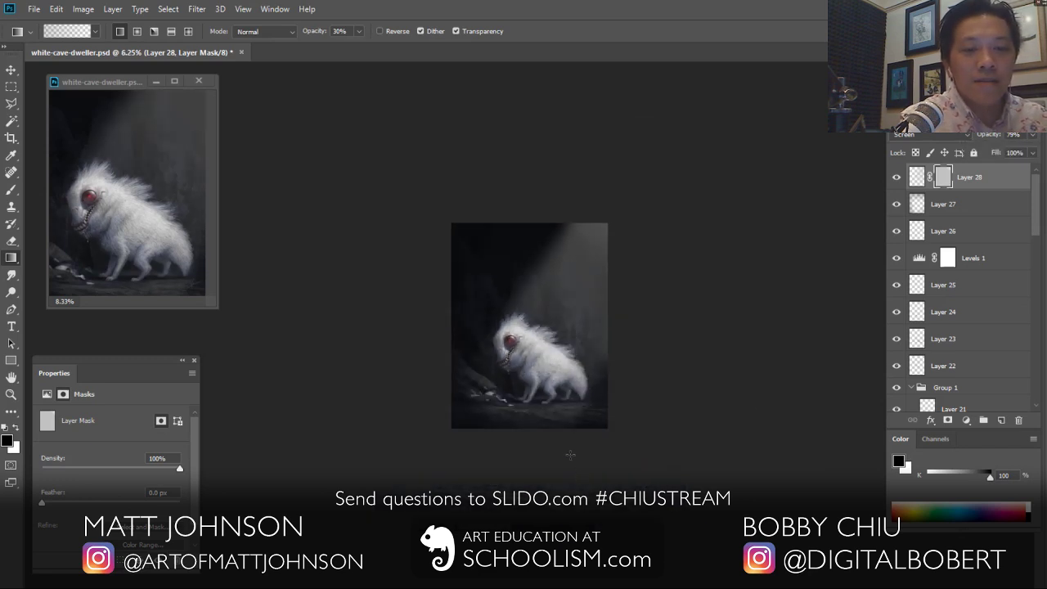
{"action": "key", "text": "ctrl+t"}
{"action": "left_click_drag", "start_coordinate": [451, 222], "coordinate": [439, 207]}
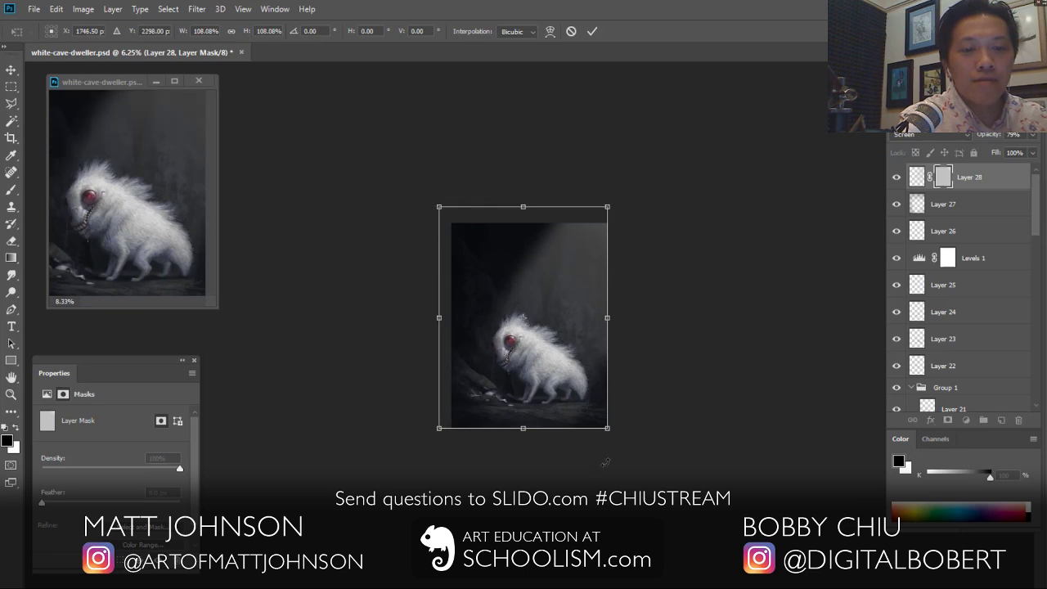
{"action": "key", "text": "Return"}
{"action": "key", "text": "g"}
{"action": "key", "text": "ctrl+plus"}
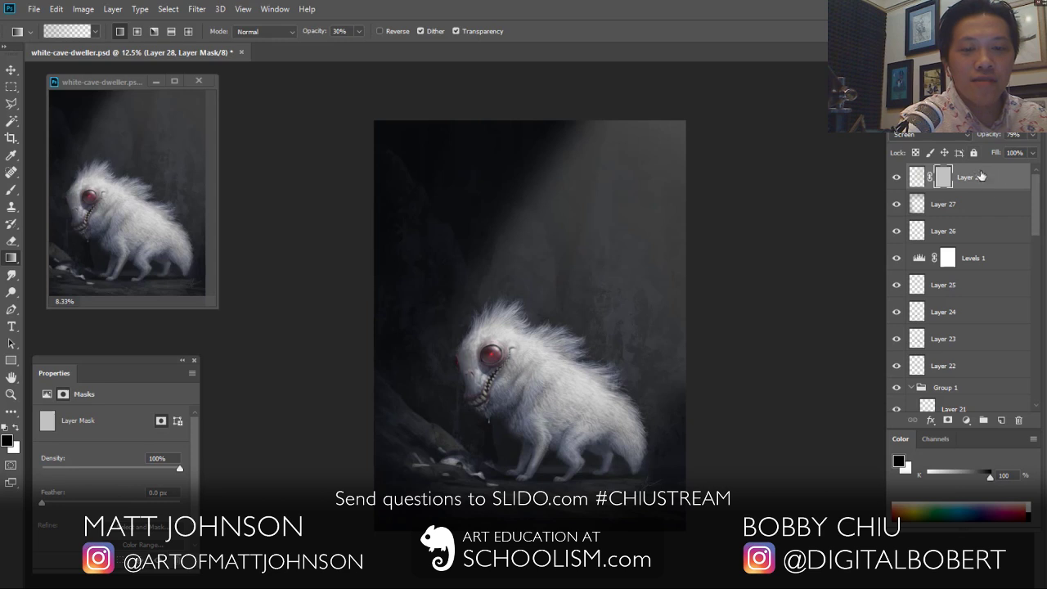
Step: Scatter tiny light grey dust specks through the beam on a new layer with the KYLE Ultimate Pencil Hard brush at 38% flow
{"action": "left_click", "coordinate": [1001, 420]}
{"action": "left_click", "coordinate": [12, 189]}
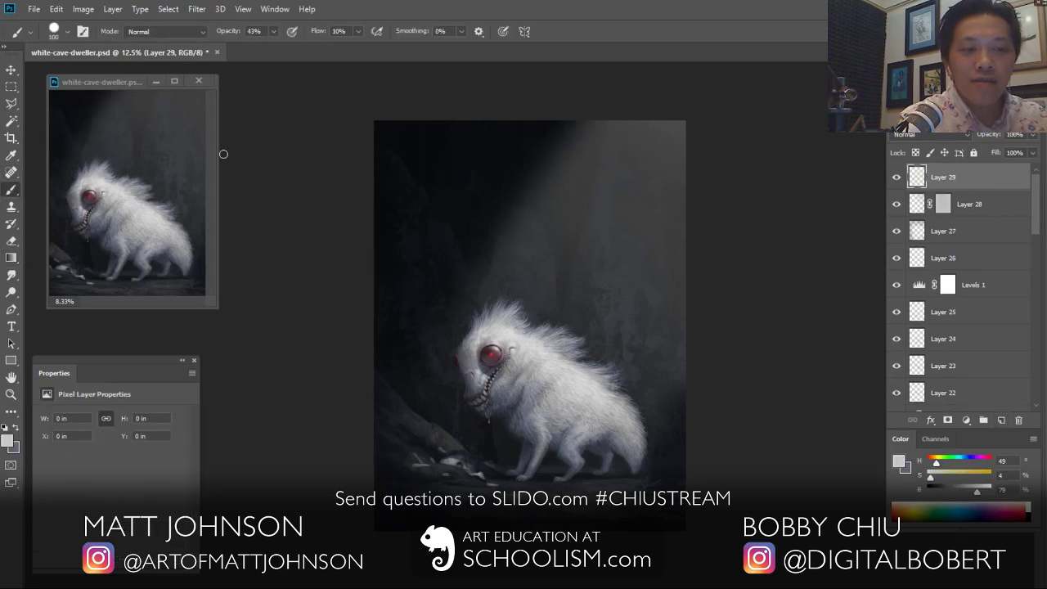
{"action": "left_click", "coordinate": [67, 32]}
{"action": "left_click_drag", "start_coordinate": [190, 395], "coordinate": [191, 164]}
{"action": "left_click", "coordinate": [99, 204]}
{"action": "left_click", "coordinate": [585, 272]}
{"action": "key", "text": "ctrl+plus"}
{"action": "key", "text": "ctrl+plus"}
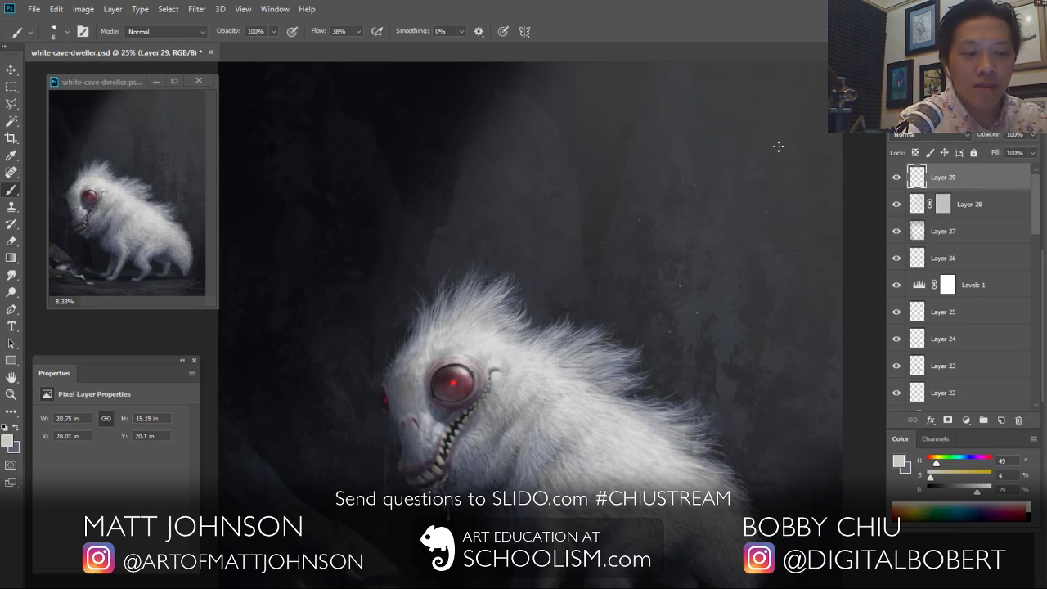
{"action": "left_click_drag", "start_coordinate": [713, 397], "coordinate": [562, 526]}
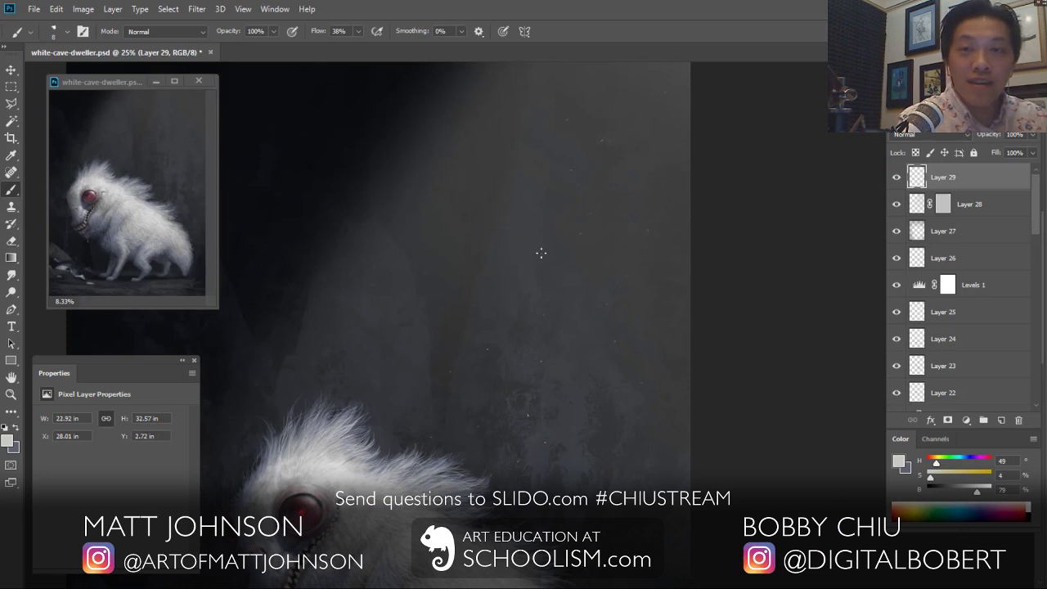
{"action": "left_click_drag", "start_coordinate": [665, 74], "coordinate": [612, 167]}
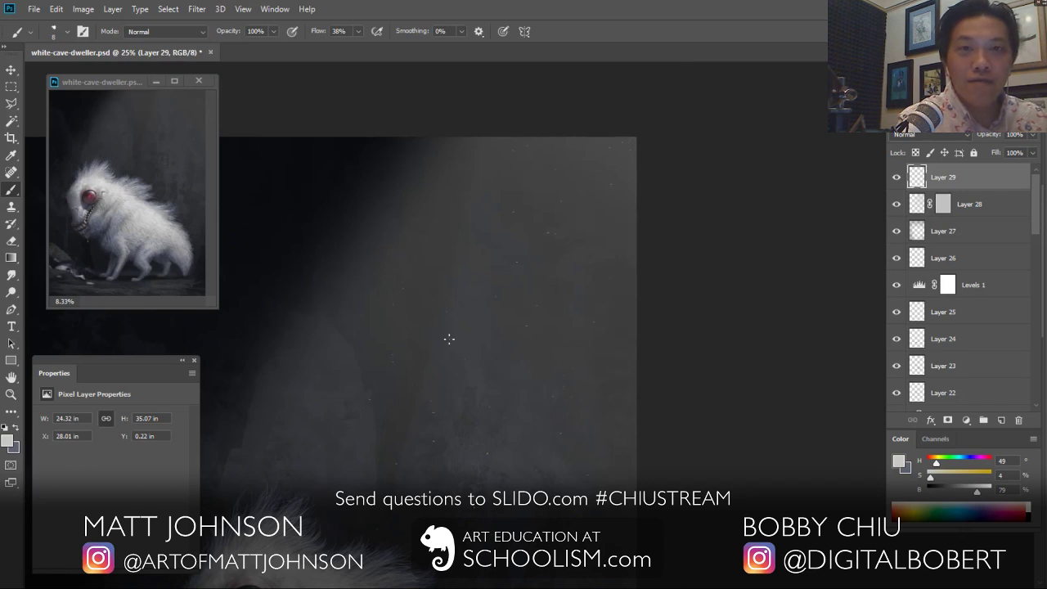
{"action": "left_click_drag", "start_coordinate": [338, 482], "coordinate": [344, 384]}
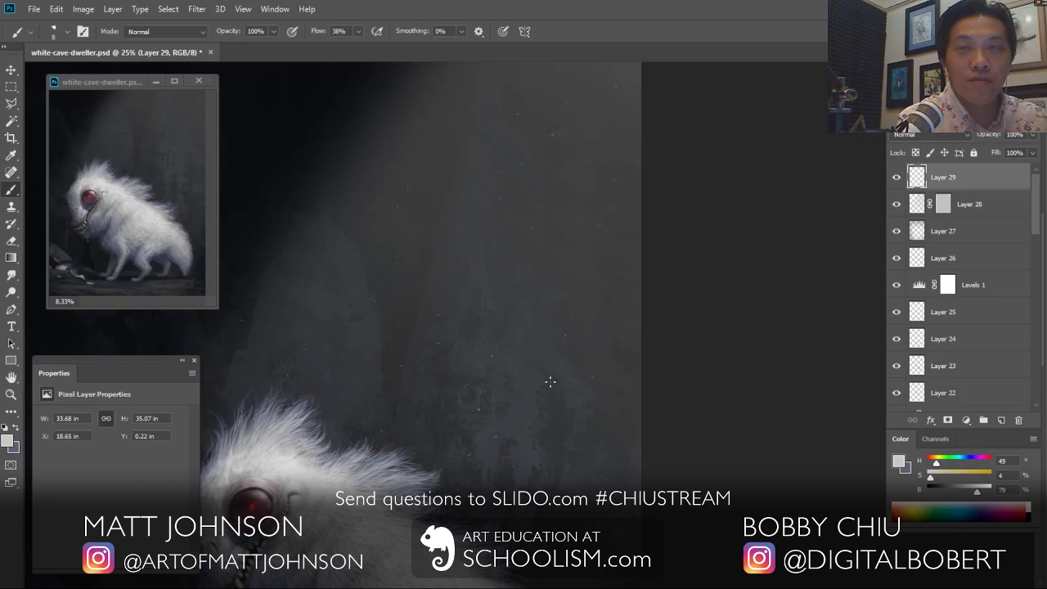
Step: Place Layer 28 in a new group and give the group a layer mask
{"action": "left_click_drag", "start_coordinate": [618, 493], "coordinate": [728, 276]}
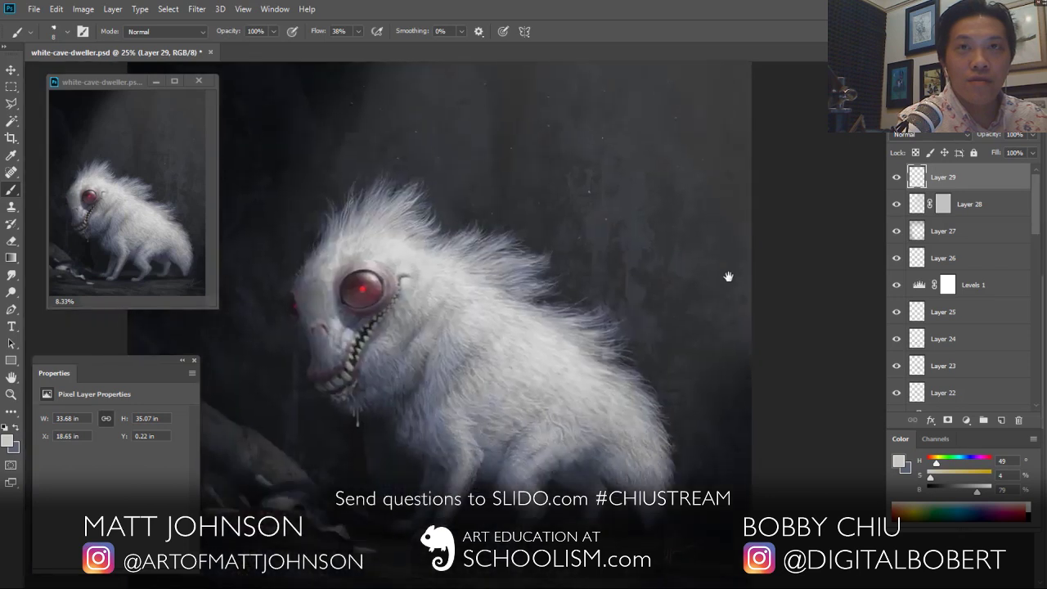
{"action": "left_click", "coordinate": [943, 203]}
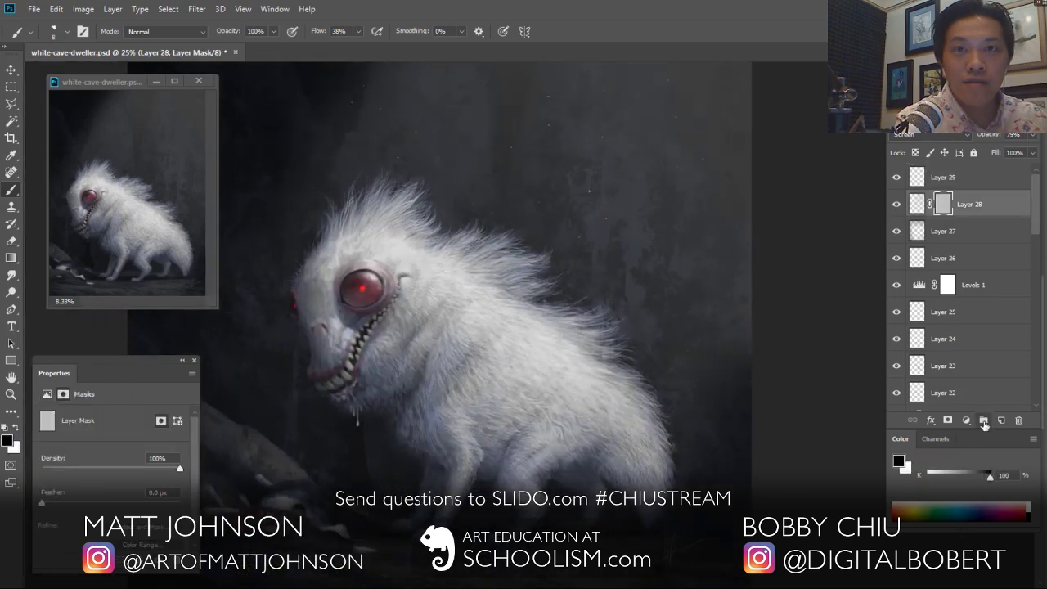
{"action": "left_click", "coordinate": [983, 420]}
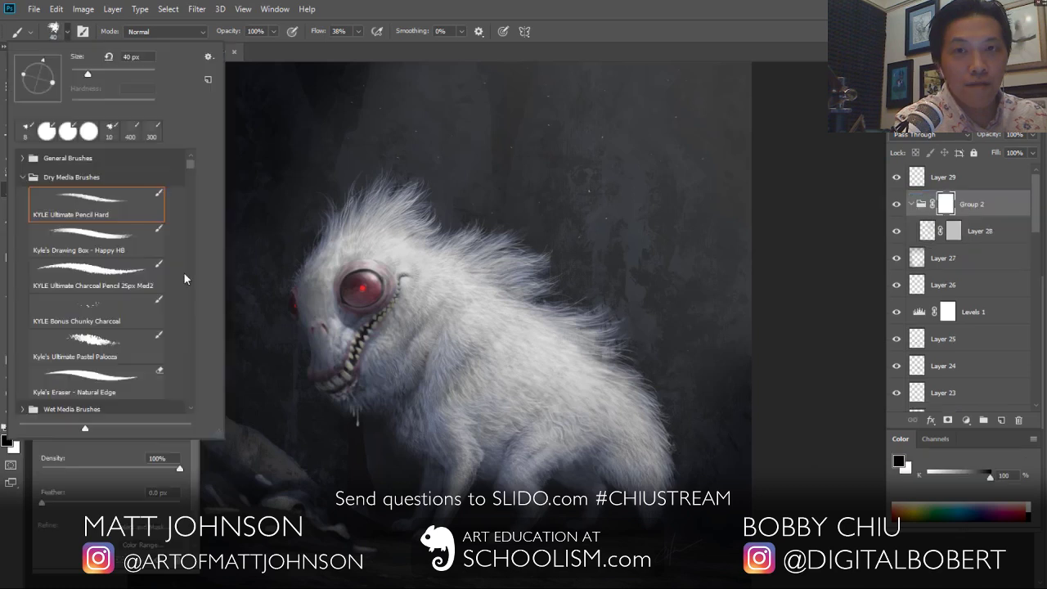
Step: Choose a round brush preset and enlarge it to 175 px for painting on Group 2's mask
{"action": "left_click_drag", "start_coordinate": [188, 278], "coordinate": [189, 407]}
{"action": "left_click", "coordinate": [106, 310]}
{"action": "left_click", "coordinate": [390, 392]}
{"action": "key", "text": "bracketright"}
{"action": "key", "text": "bracketright"}
{"action": "key", "text": "bracketright"}
{"action": "key", "text": "bracketright"}
{"action": "key", "text": "bracketright"}
{"action": "key", "text": "bracketright"}
{"action": "key", "text": "bracketright"}
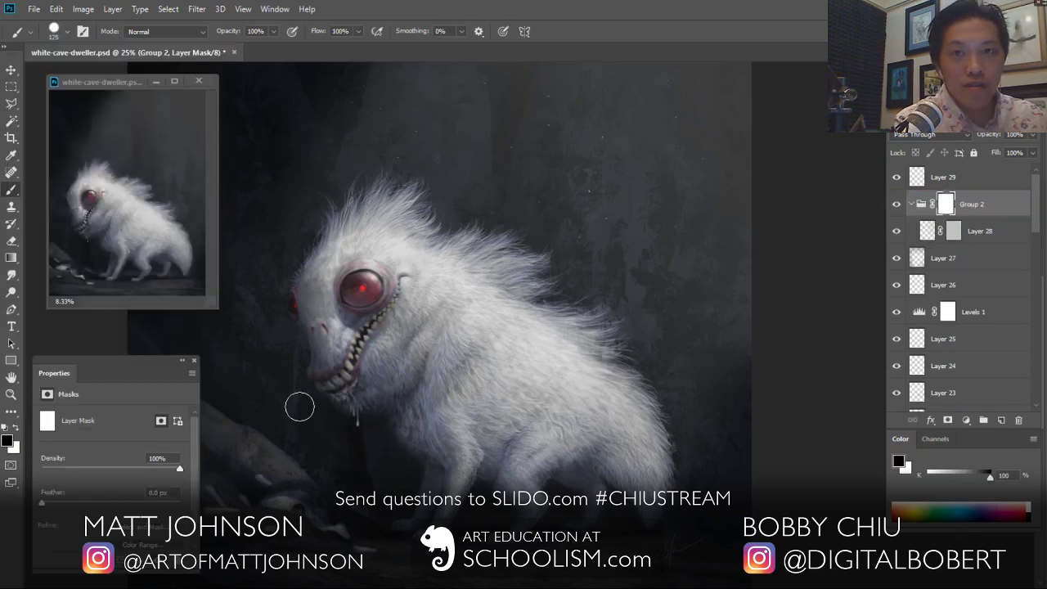
{"action": "key", "text": "bracketright"}
{"action": "key", "text": "bracketright"}
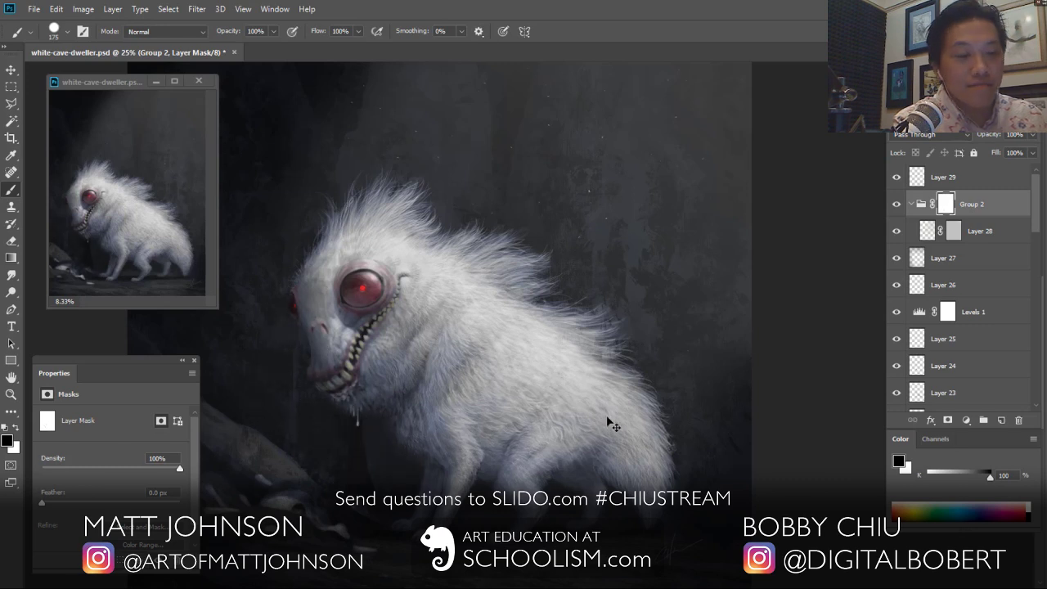
Step: Reduce the preview window's zoom to 6.25% and paint black on Group 2's mask over the creature's face and body
{"action": "left_click", "coordinate": [113, 82]}
{"action": "key", "text": "ctrl+minus"}
{"action": "left_click", "coordinate": [395, 350]}
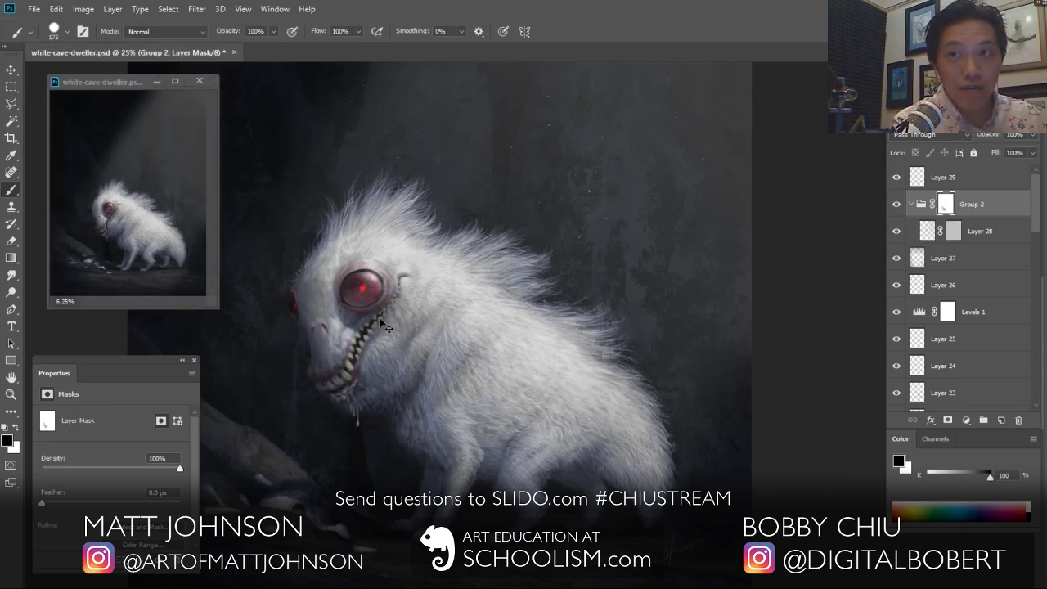
{"action": "mouse_move", "coordinate": [302, 297]}
{"action": "left_mouse_down"}
{"action": "mouse_move", "coordinate": [236, 404]}
{"action": "mouse_move", "coordinate": [295, 359]}
{"action": "mouse_move", "coordinate": [323, 369]}
{"action": "mouse_move", "coordinate": [295, 309]}
{"action": "mouse_move", "coordinate": [297, 326]}
{"action": "mouse_move", "coordinate": [277, 318]}
{"action": "mouse_move", "coordinate": [248, 372]}
{"action": "mouse_move", "coordinate": [327, 351]}
{"action": "mouse_move", "coordinate": [323, 319]}
{"action": "mouse_move", "coordinate": [304, 410]}
{"action": "left_mouse_up"}
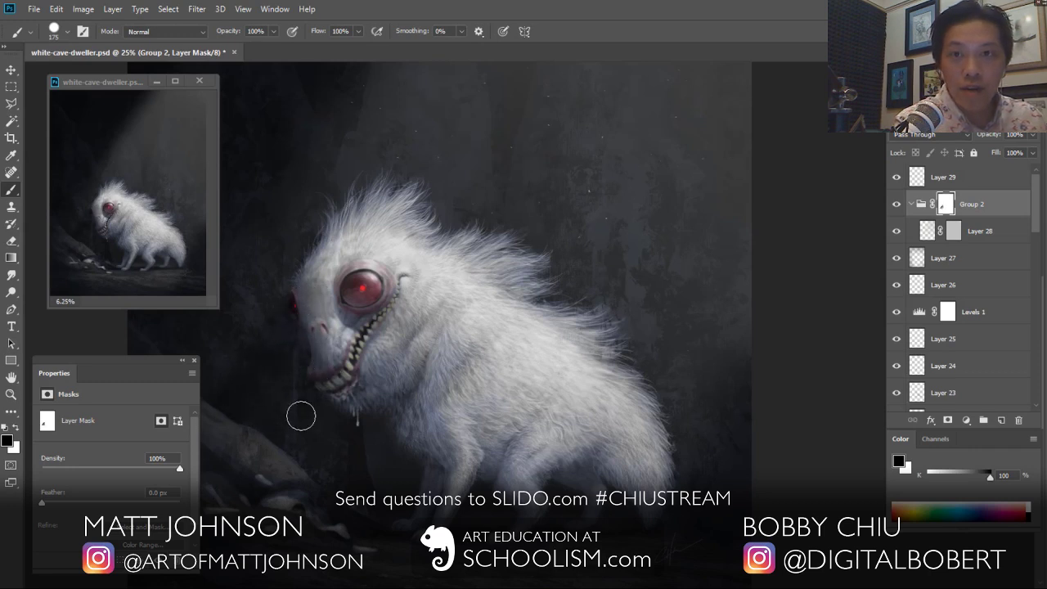
{"action": "mouse_move", "coordinate": [372, 404]}
{"action": "left_mouse_down"}
{"action": "mouse_move", "coordinate": [396, 360]}
{"action": "mouse_move", "coordinate": [371, 369]}
{"action": "mouse_move", "coordinate": [393, 375]}
{"action": "mouse_move", "coordinate": [351, 446]}
{"action": "mouse_move", "coordinate": [386, 388]}
{"action": "mouse_move", "coordinate": [332, 394]}
{"action": "left_mouse_up"}
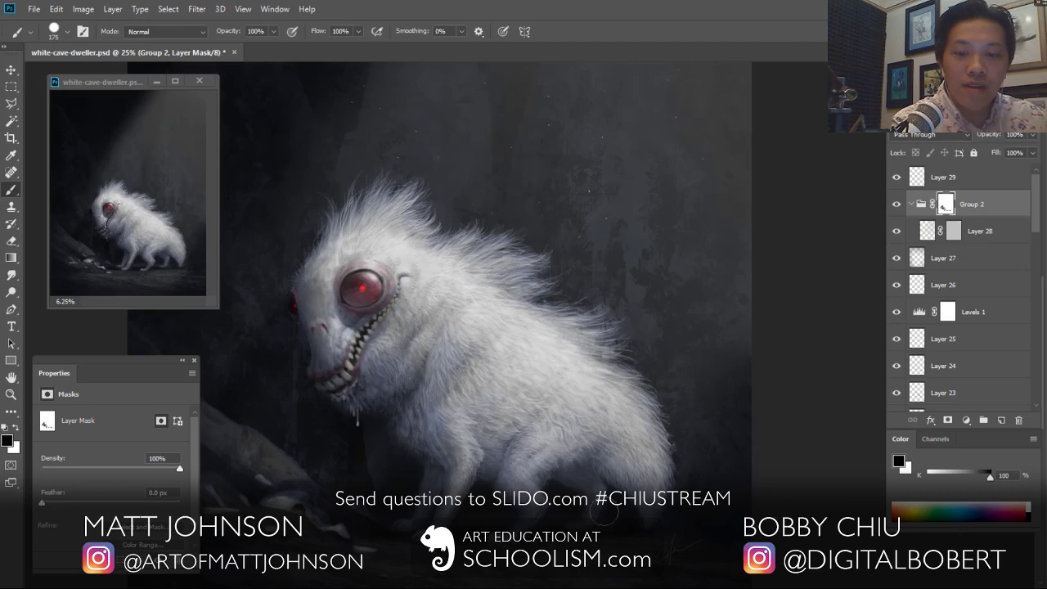
Step: Compare the painting with Group 2 hidden and shown, and check the lower area and the whole composition
{"action": "left_click", "coordinate": [896, 203]}
{"action": "left_click", "coordinate": [896, 204]}
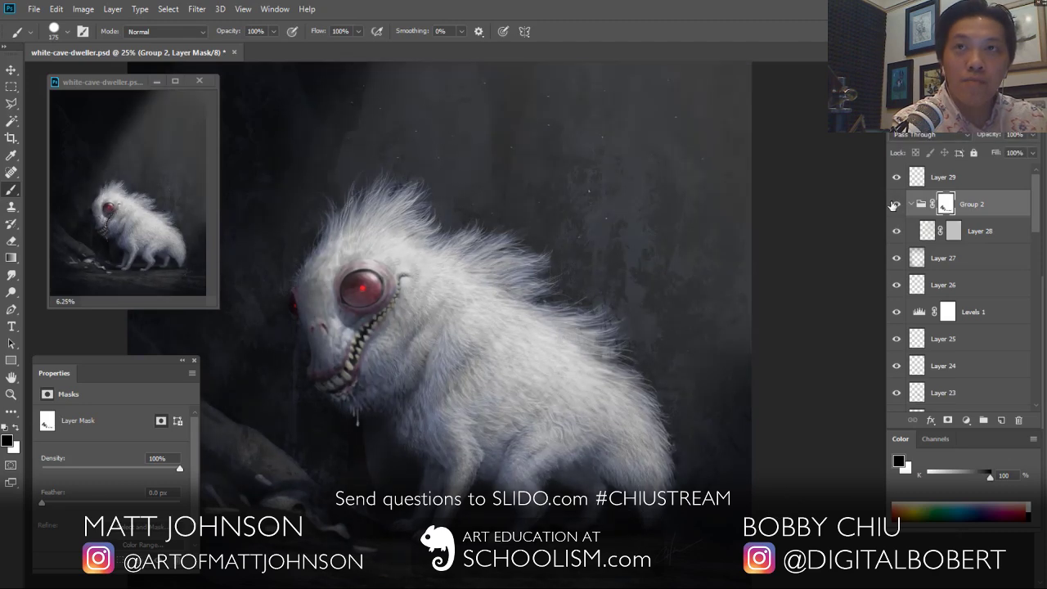
{"action": "left_click", "coordinate": [896, 204]}
{"action": "left_click", "coordinate": [896, 204]}
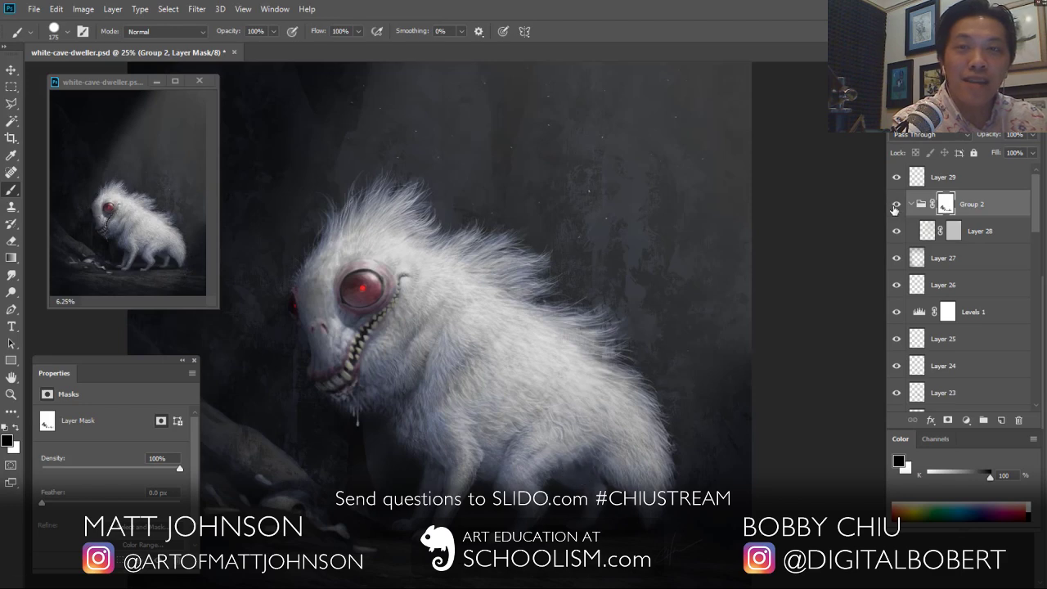
{"action": "left_click_drag", "start_coordinate": [650, 548], "coordinate": [736, 406]}
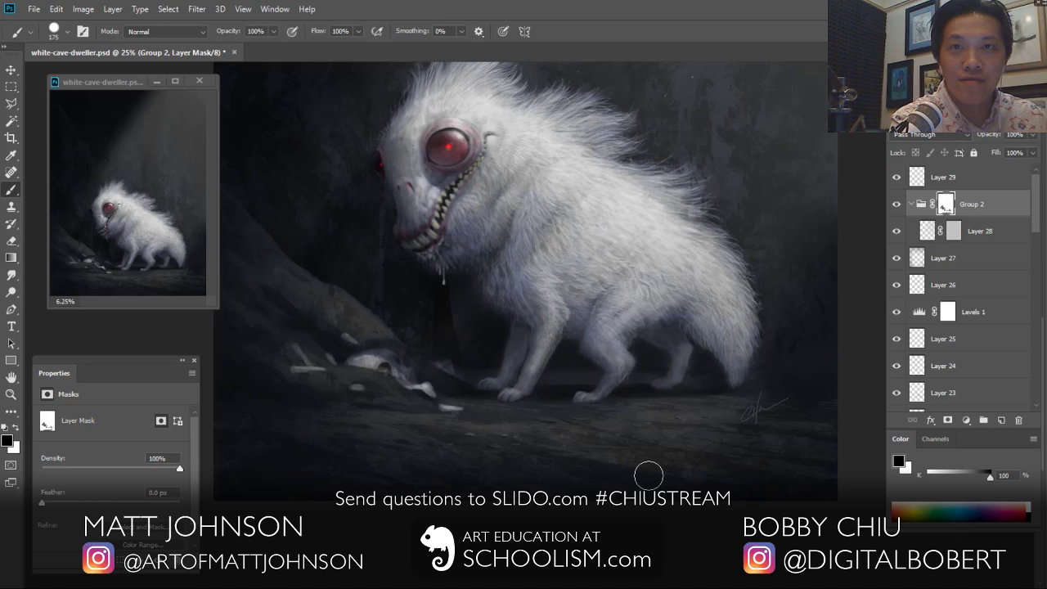
{"action": "key", "text": "ctrl+minus"}
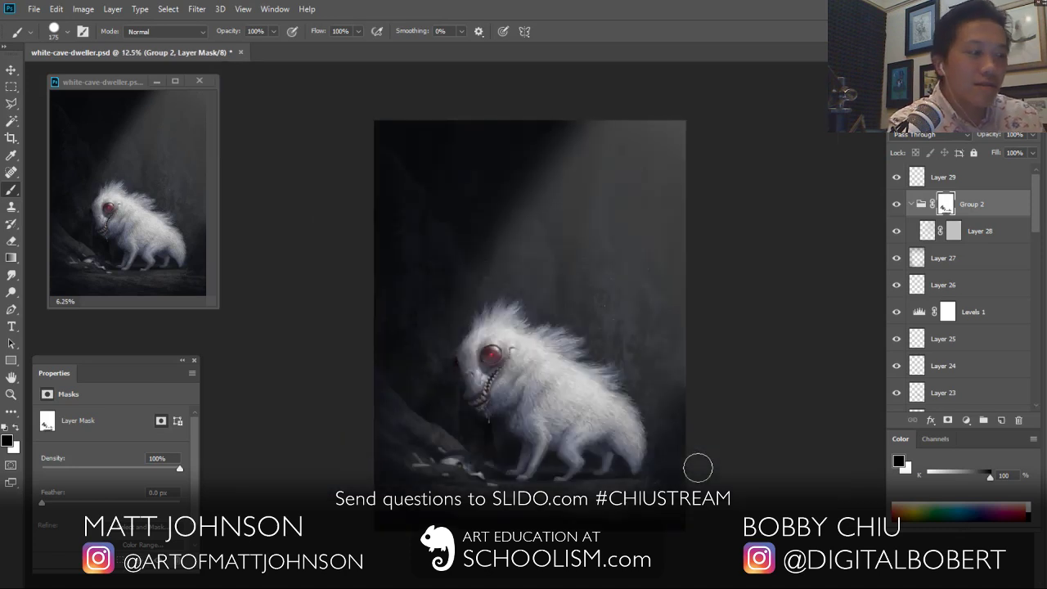
Step: On Layer 29, set to Color Dodge, fill a narrow diagonal lasso strip along the beam's edge with a dark red gradient at 30% opacity
{"action": "left_click", "coordinate": [1004, 178]}
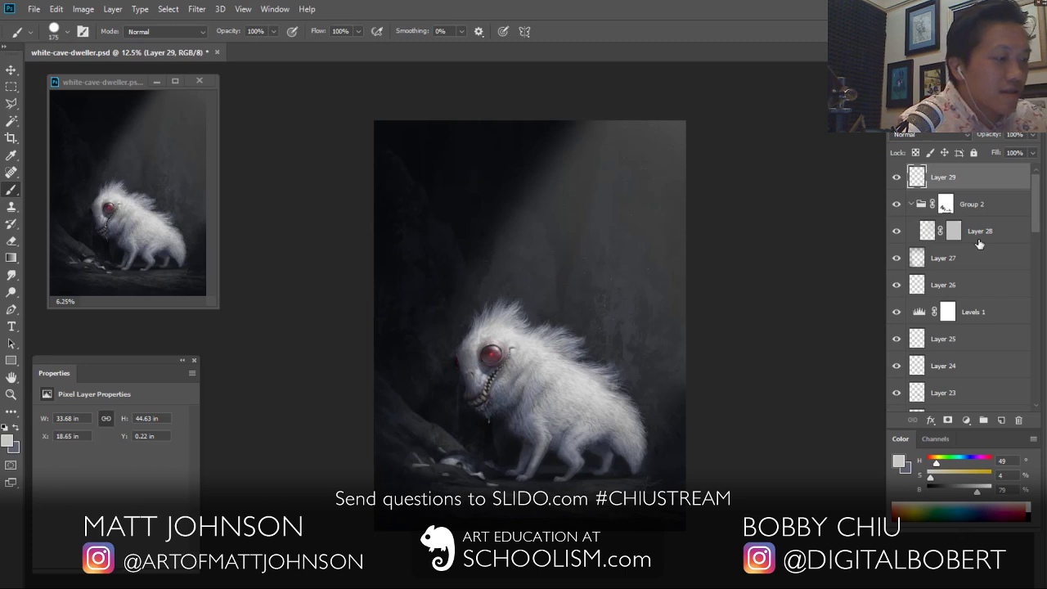
{"action": "key", "text": "l"}
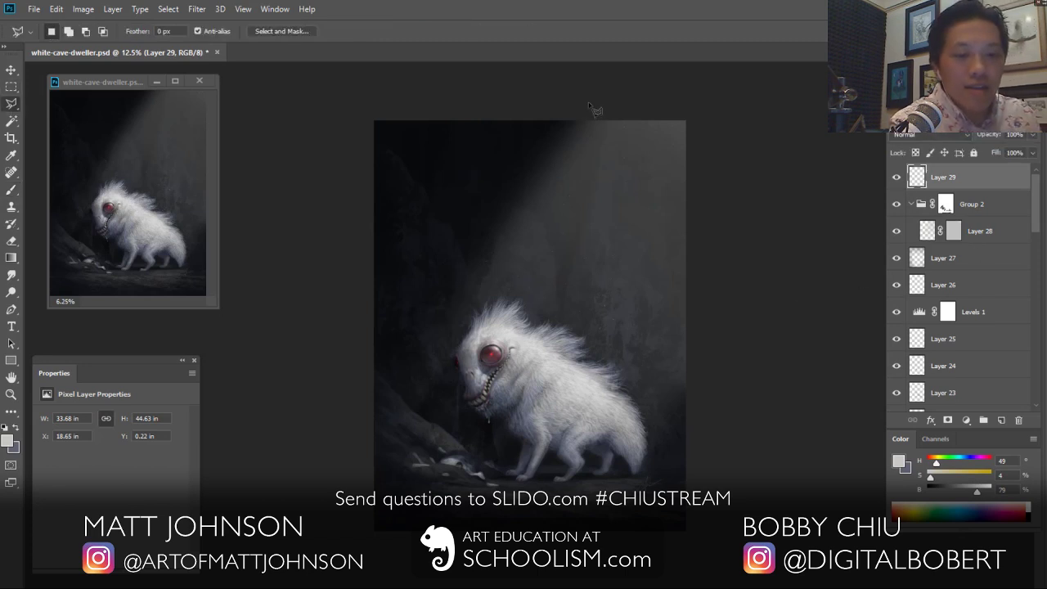
{"action": "left_click", "coordinate": [596, 105]}
{"action": "left_click", "coordinate": [342, 425]}
{"action": "left_click", "coordinate": [345, 445]}
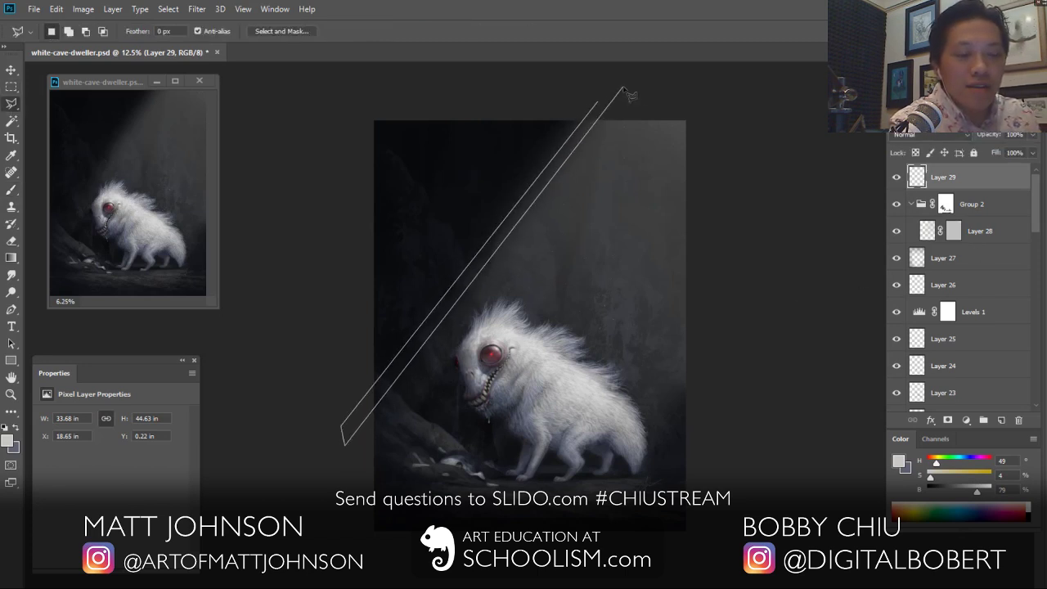
{"action": "double_click", "coordinate": [613, 97]}
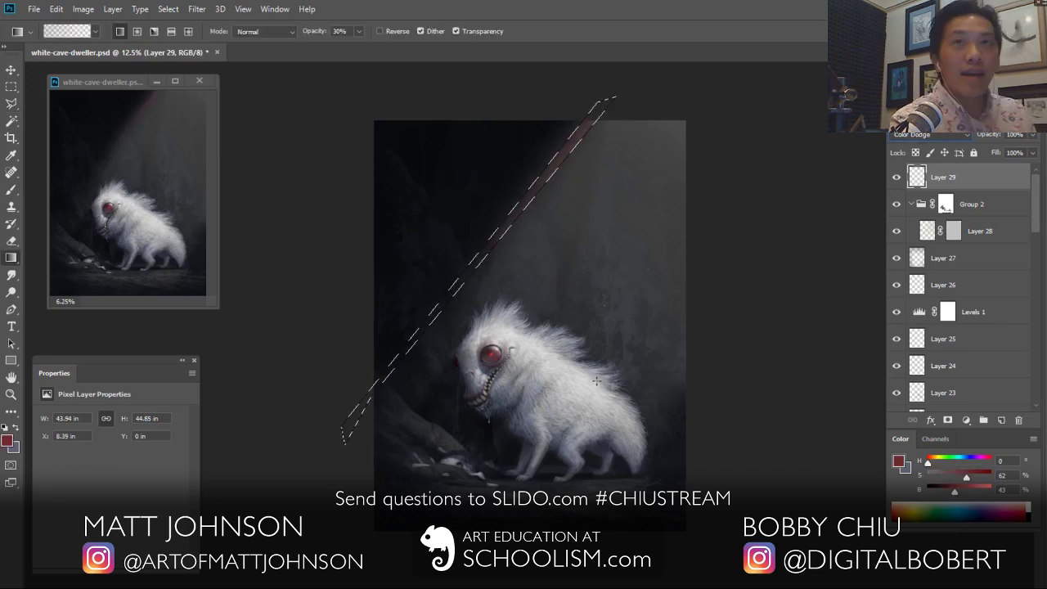
{"action": "key", "text": "ctrl+d"}
Step: Soften the red streak on Layer 29 with a Gaussian Blur of about 48 pixels
{"action": "left_click", "coordinate": [197, 9]}
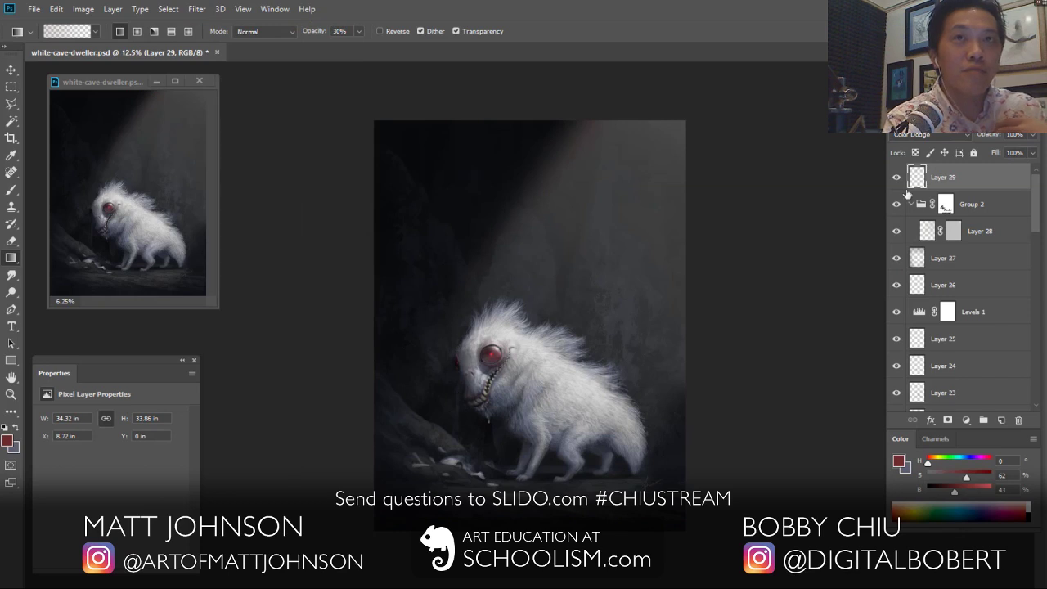
{"action": "left_click", "coordinate": [196, 9]}
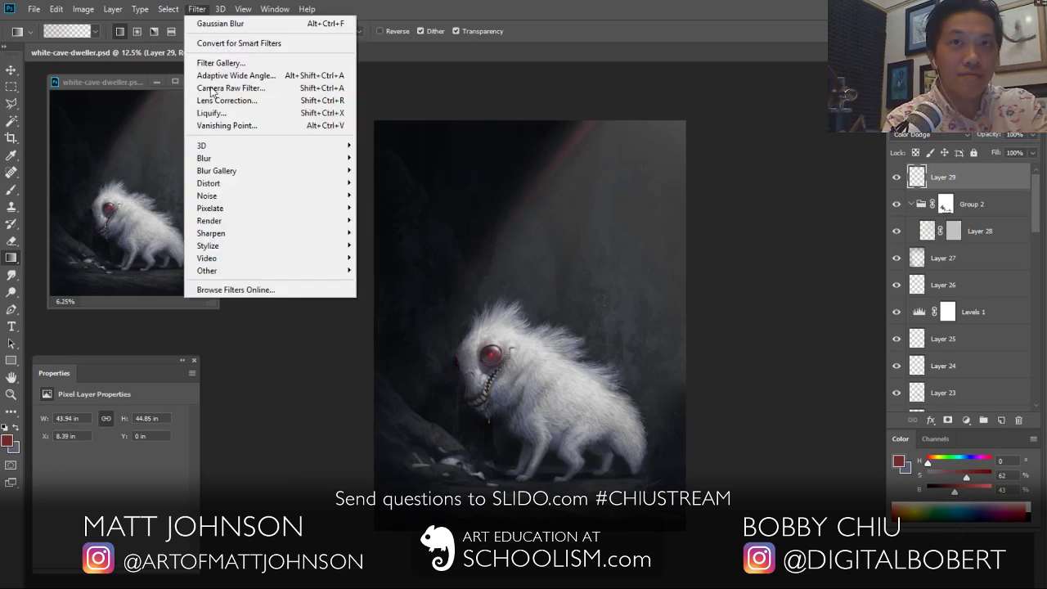
{"action": "mouse_move", "coordinate": [205, 157]}
{"action": "left_click", "coordinate": [148, 208]}
{"action": "left_click_drag", "start_coordinate": [772, 2], "coordinate": [776, 240]}
{"action": "left_click_drag", "start_coordinate": [753, 440], "coordinate": [717, 439]}
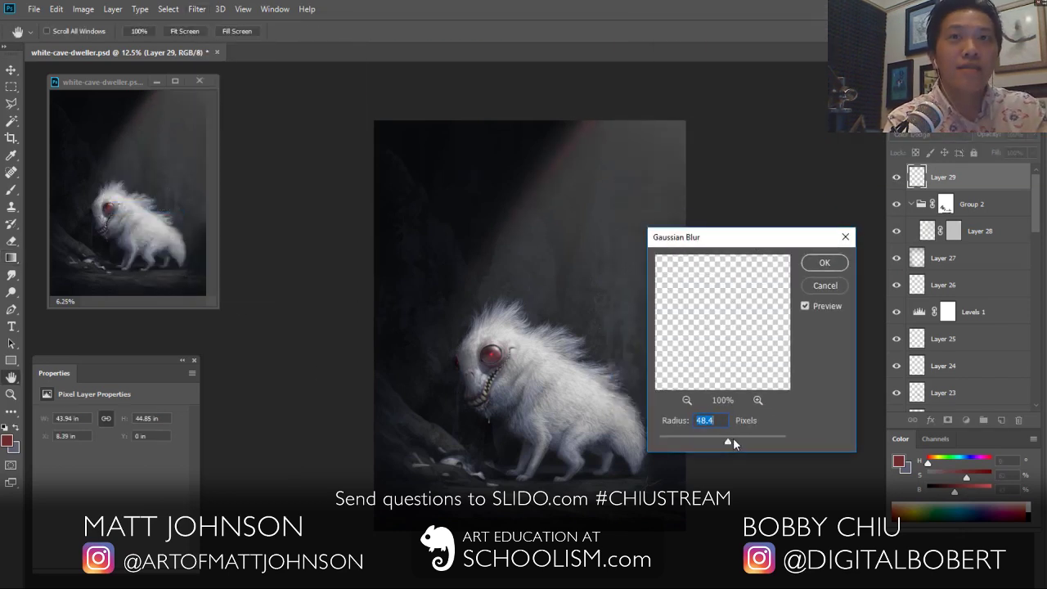
{"action": "key", "text": "Return"}
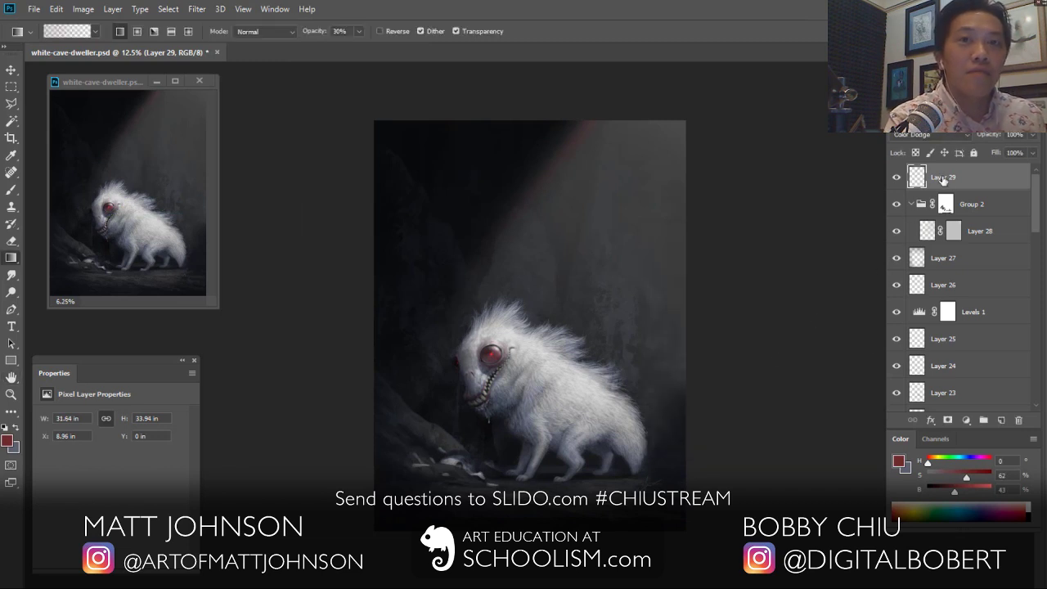
Step: Duplicate Layer 29, offset the copy to the right beneath the original, and shift its hue to yellow-green
{"action": "left_click_drag", "start_coordinate": [1003, 376], "coordinate": [1001, 420]}
{"action": "left_click_drag", "start_coordinate": [560, 158], "coordinate": [595, 167], "text": "ctrl"}
{"action": "key", "text": "ctrl+bracketleft"}
{"action": "key", "text": "ctrl+u"}
{"action": "left_click_drag", "start_coordinate": [773, 39], "coordinate": [811, 45]}
{"action": "key", "text": "Return"}
Step: Add a layer mask to Layer 29 copy and fade the streak with black gradients at 30% opacity
{"action": "key", "text": "g"}
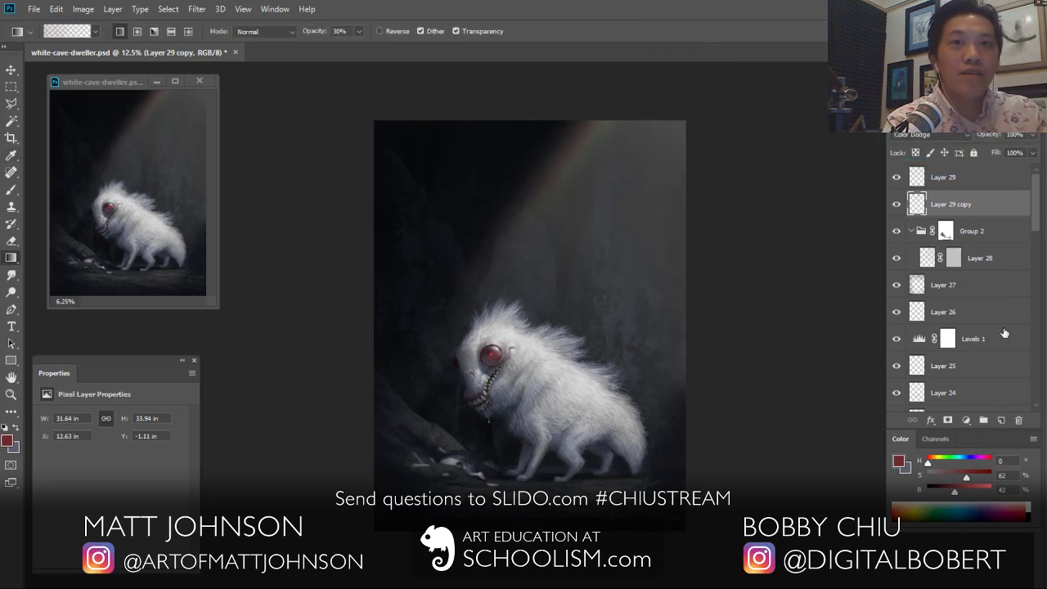
{"action": "left_click", "coordinate": [948, 419]}
{"action": "key", "text": "d"}
{"action": "left_click_drag", "start_coordinate": [523, 311], "coordinate": [659, 138]}
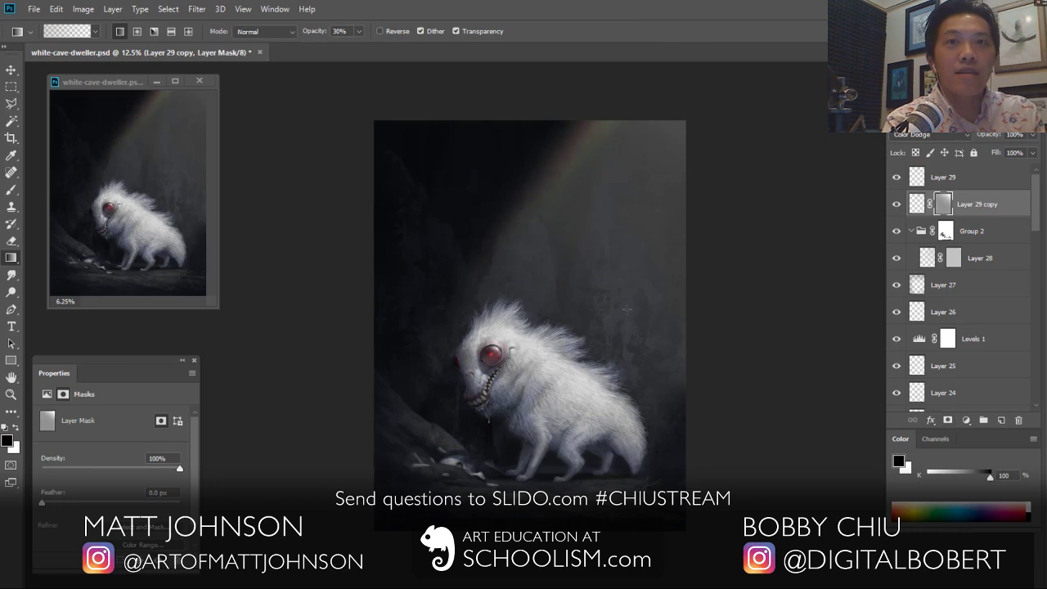
{"action": "left_click_drag", "start_coordinate": [626, 309], "coordinate": [661, 156]}
Step: Duplicate Layer 29 again and lower the new copy's opacity to 50%
{"action": "left_click_drag", "start_coordinate": [949, 177], "coordinate": [1001, 419]}
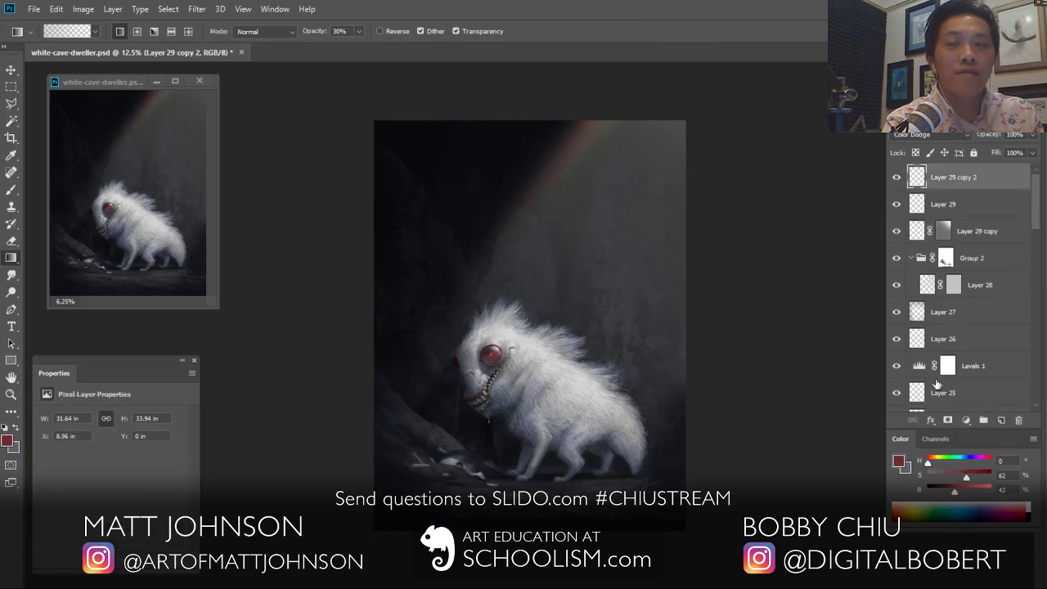
{"action": "left_click", "coordinate": [1032, 134]}
{"action": "left_click_drag", "start_coordinate": [1028, 149], "coordinate": [1000, 150]}
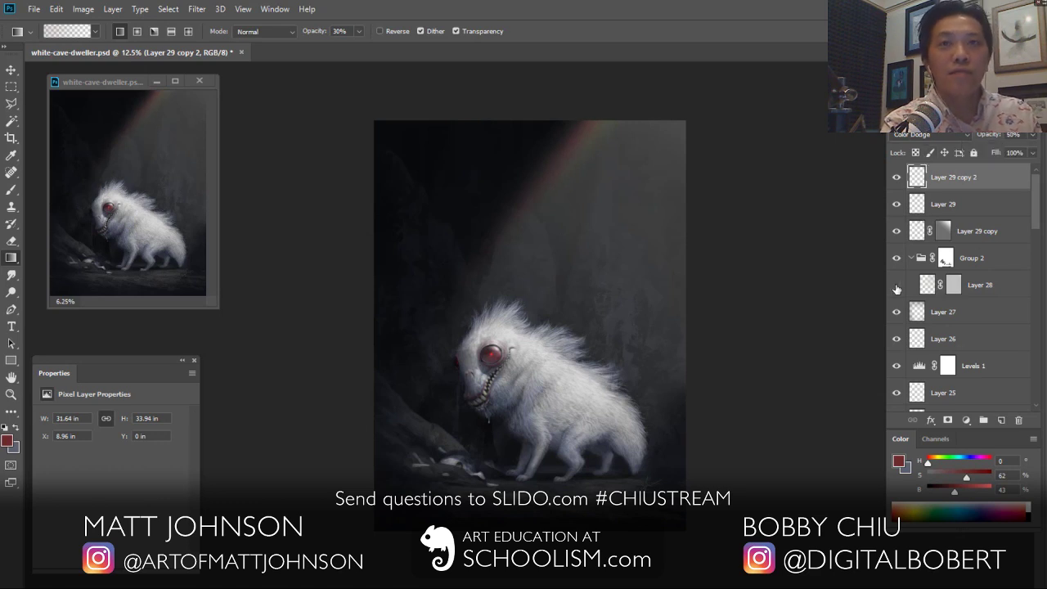
Step: On Layer 26, outline a lasso area on the cave floor below the creature's hind feet
{"action": "left_click", "coordinate": [953, 339]}
{"action": "key", "text": "l"}
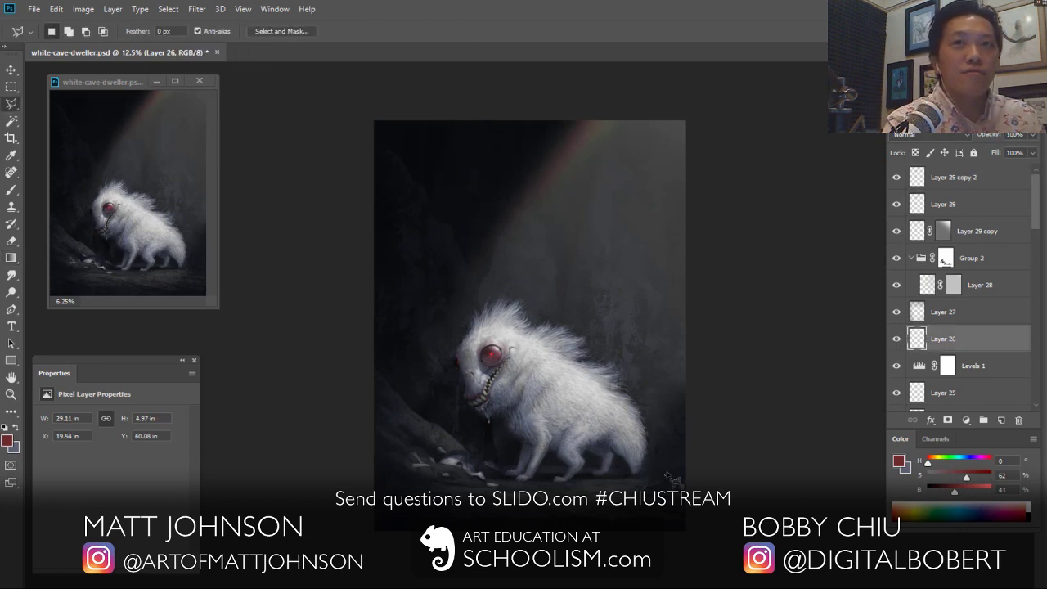
{"action": "left_click_drag", "start_coordinate": [646, 505], "coordinate": [647, 505]}
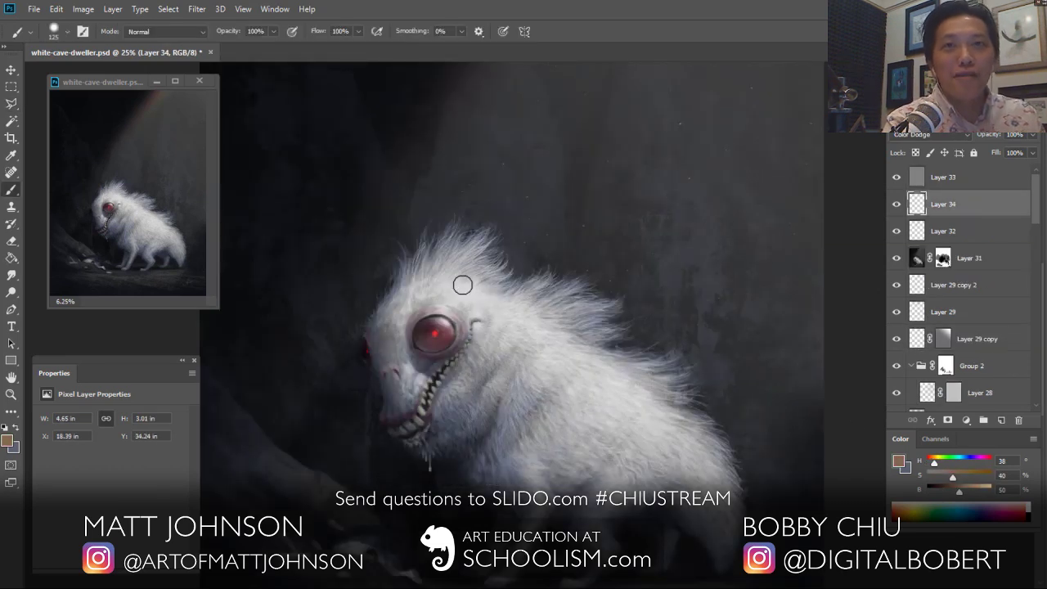
Step: Paint warm brown highlights behind the eye and along the neck on Color Dodge Layer 34 with a 70 px soft brush
{"action": "key", "text": "bracketleft"}
{"action": "key", "text": "bracketleft"}
{"action": "key", "text": "bracketleft"}
{"action": "key", "text": "bracketleft"}
{"action": "left_click", "coordinate": [470, 298]}
{"action": "left_click_drag", "start_coordinate": [509, 316], "coordinate": [533, 355]}
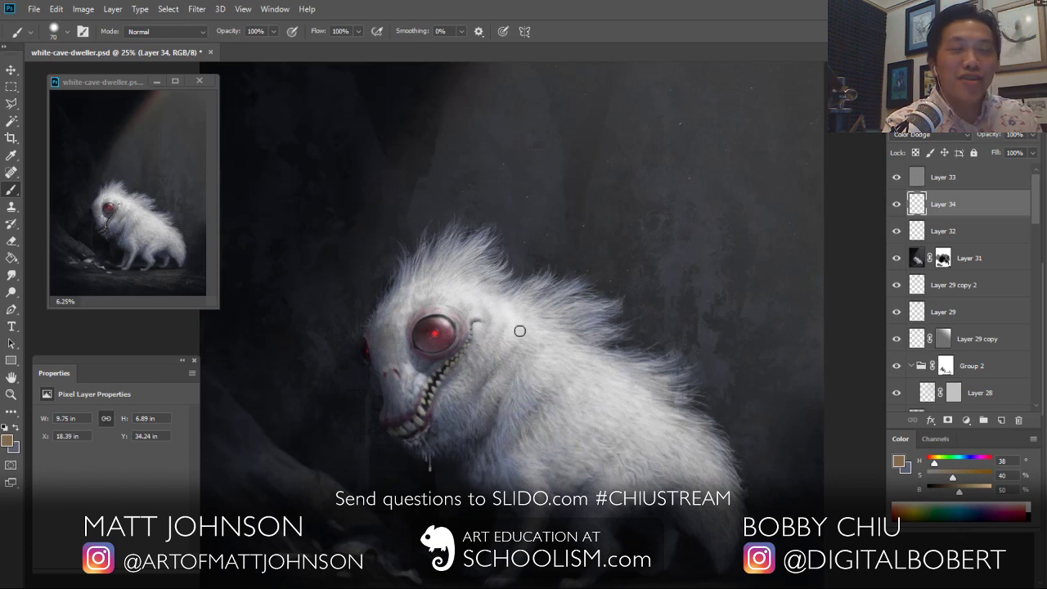
{"action": "mouse_move", "coordinate": [469, 293]}
{"action": "left_mouse_down"}
{"action": "mouse_move", "coordinate": [540, 327]}
{"action": "mouse_move", "coordinate": [545, 348]}
{"action": "left_mouse_up"}
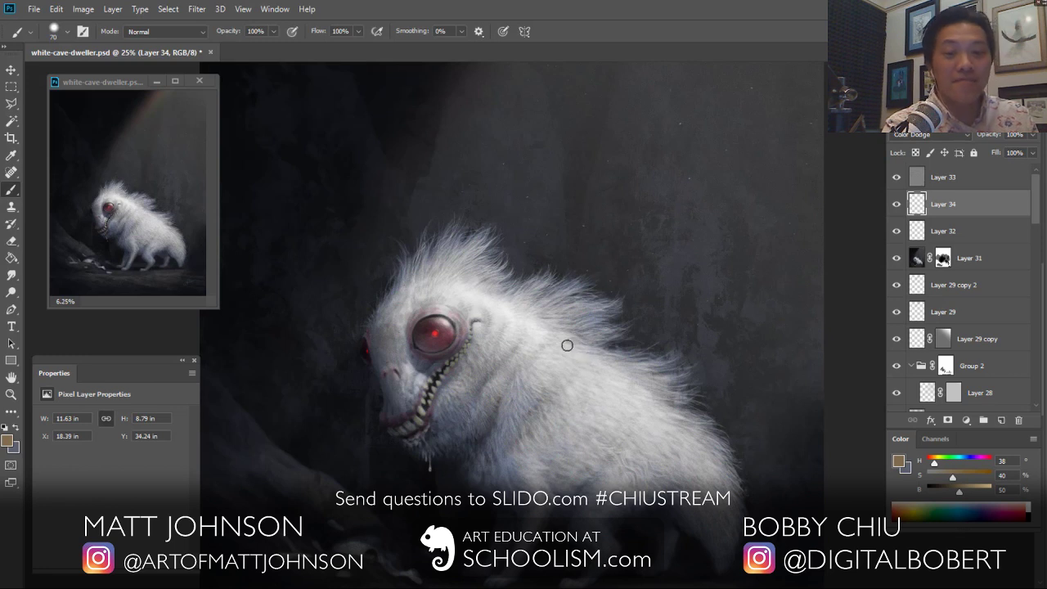
Step: Extend the warm Color Dodge strokes over the creature's cheek, throat and chest fur
{"action": "mouse_move", "coordinate": [499, 351]}
{"action": "left_mouse_down"}
{"action": "mouse_move", "coordinate": [482, 365]}
{"action": "mouse_move", "coordinate": [497, 336]}
{"action": "mouse_move", "coordinate": [491, 353]}
{"action": "mouse_move", "coordinate": [512, 347]}
{"action": "left_mouse_up"}
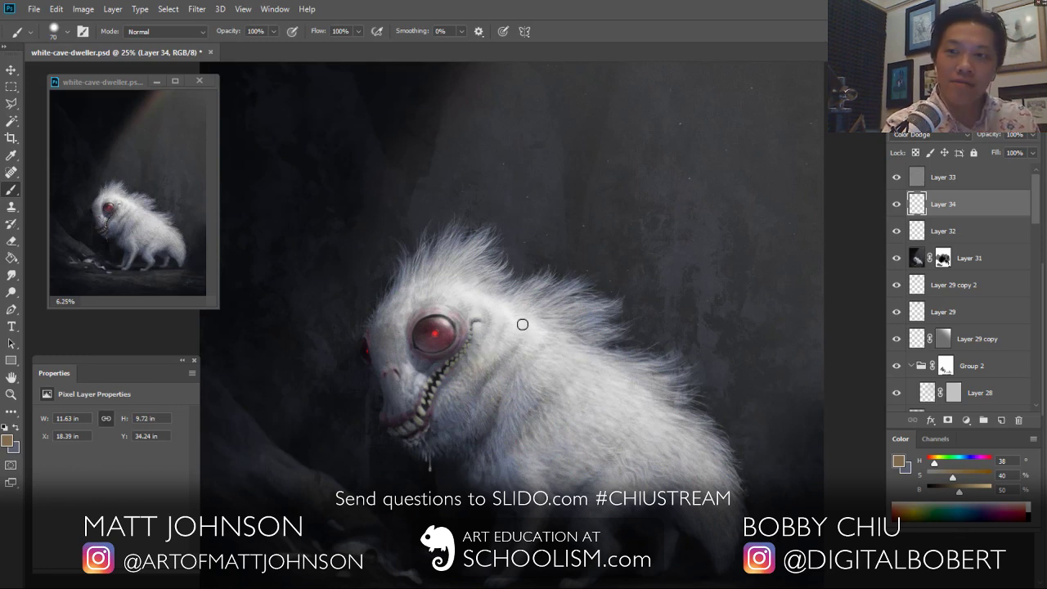
{"action": "left_click_drag", "start_coordinate": [514, 367], "coordinate": [491, 396]}
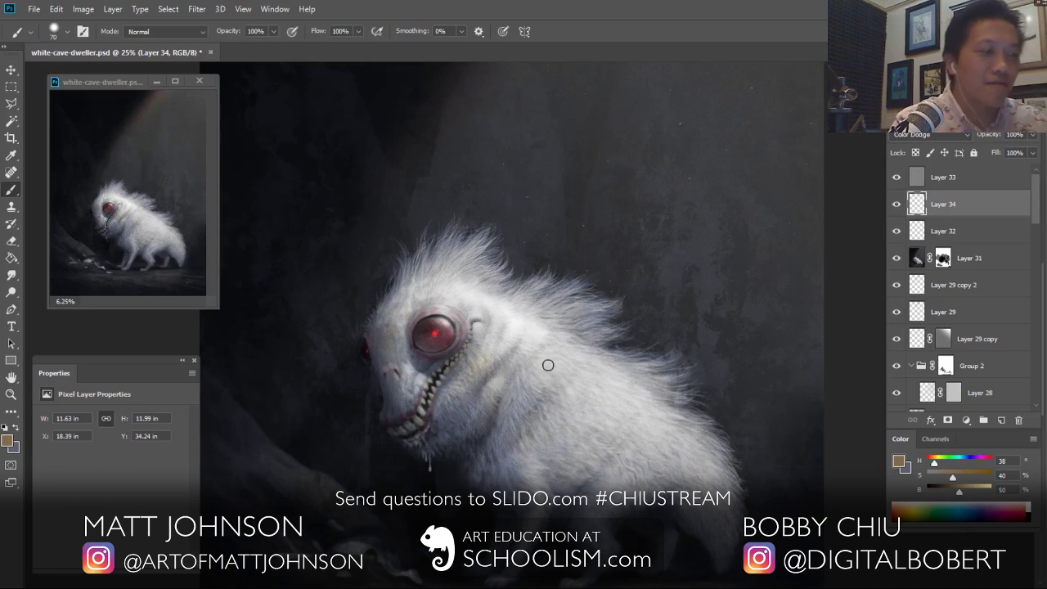
{"action": "left_click_drag", "start_coordinate": [455, 394], "coordinate": [520, 422]}
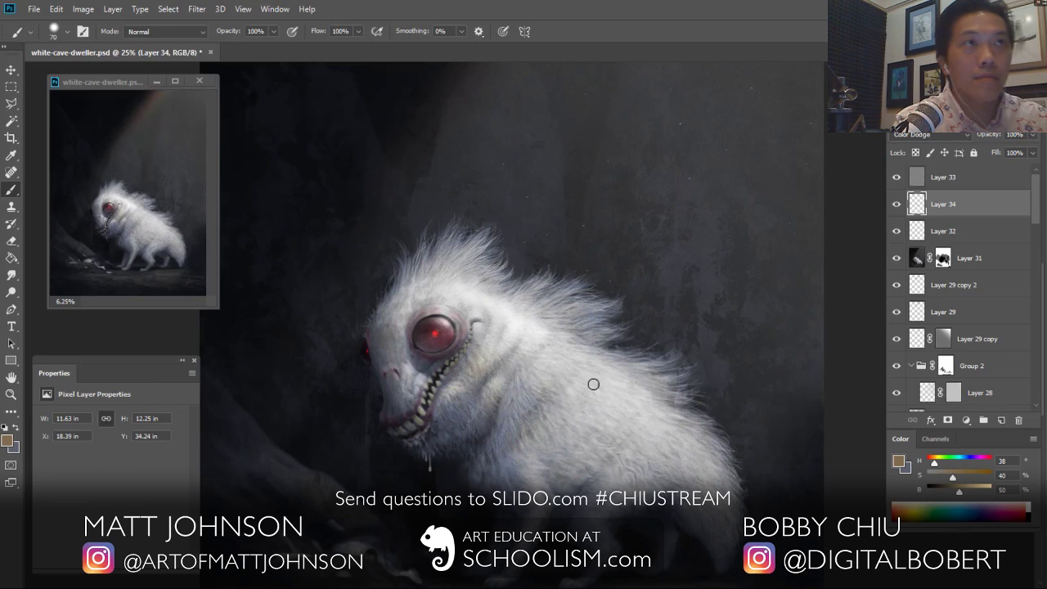
{"action": "key", "text": "e"}
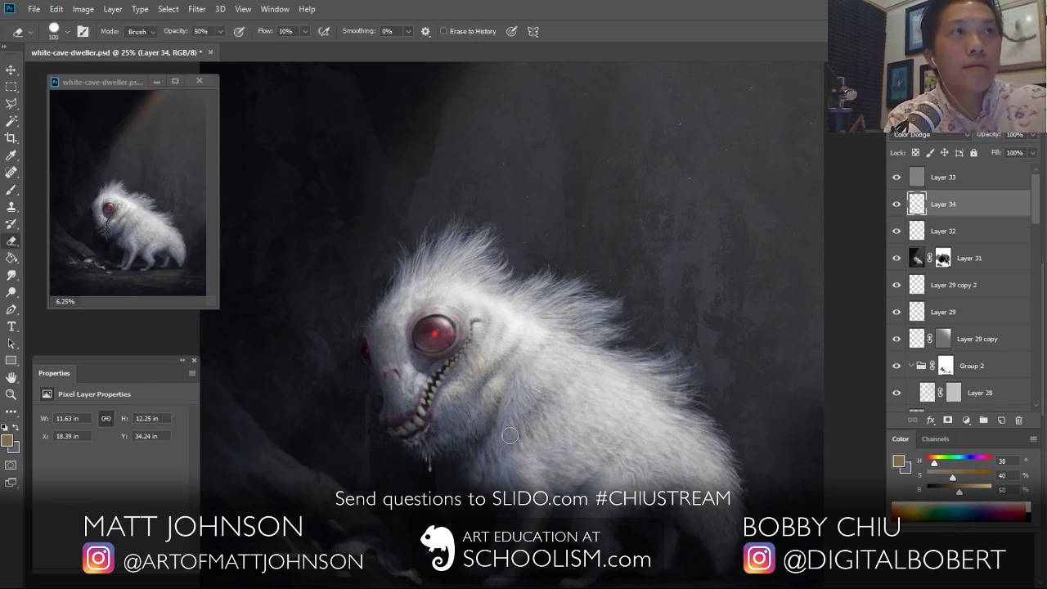
{"action": "key", "text": "b"}
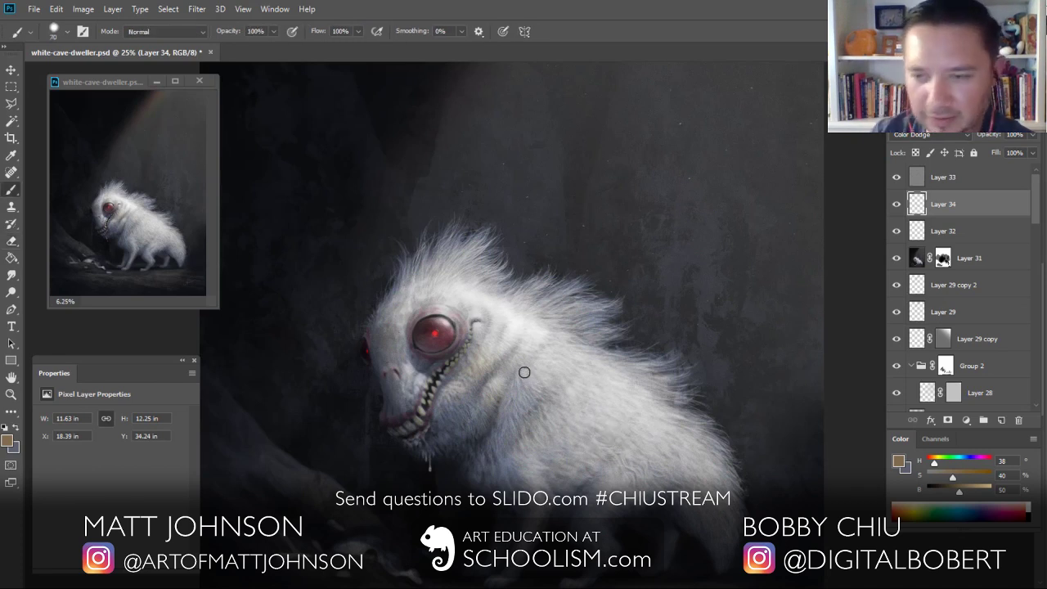
Step: Brighten the shoulder and back fur with further warm strokes on Layer 34
{"action": "left_click_drag", "start_coordinate": [527, 361], "coordinate": [564, 337]}
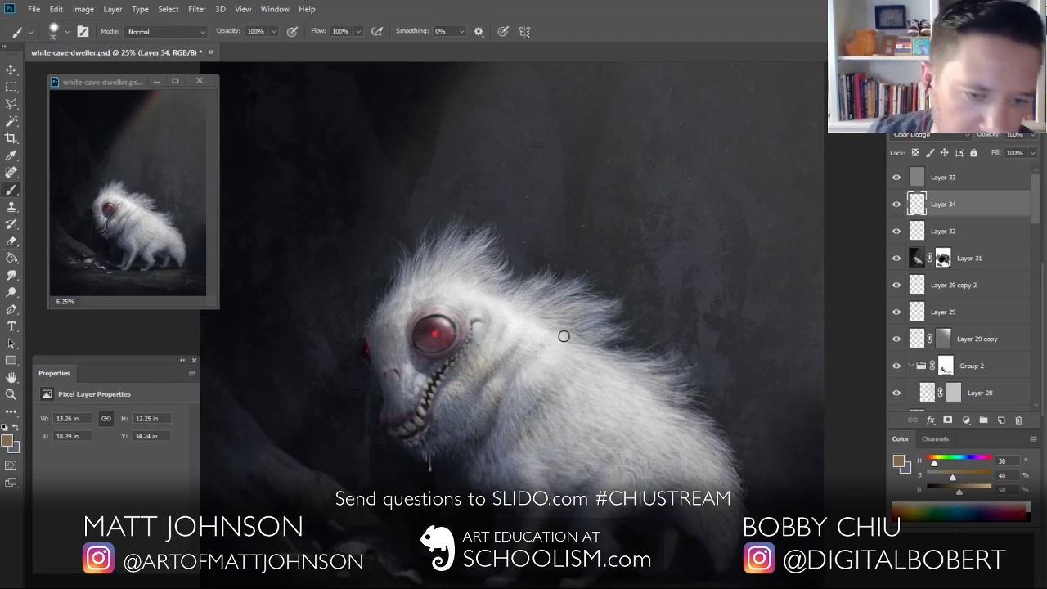
{"action": "left_click_drag", "start_coordinate": [526, 402], "coordinate": [600, 360]}
{"action": "mouse_move", "coordinate": [605, 397]}
{"action": "left_mouse_down"}
{"action": "mouse_move", "coordinate": [619, 385]}
{"action": "mouse_move", "coordinate": [612, 420]}
{"action": "mouse_move", "coordinate": [586, 379]}
{"action": "mouse_move", "coordinate": [556, 428]}
{"action": "mouse_move", "coordinate": [608, 411]}
{"action": "mouse_move", "coordinate": [670, 452]}
{"action": "left_mouse_up"}
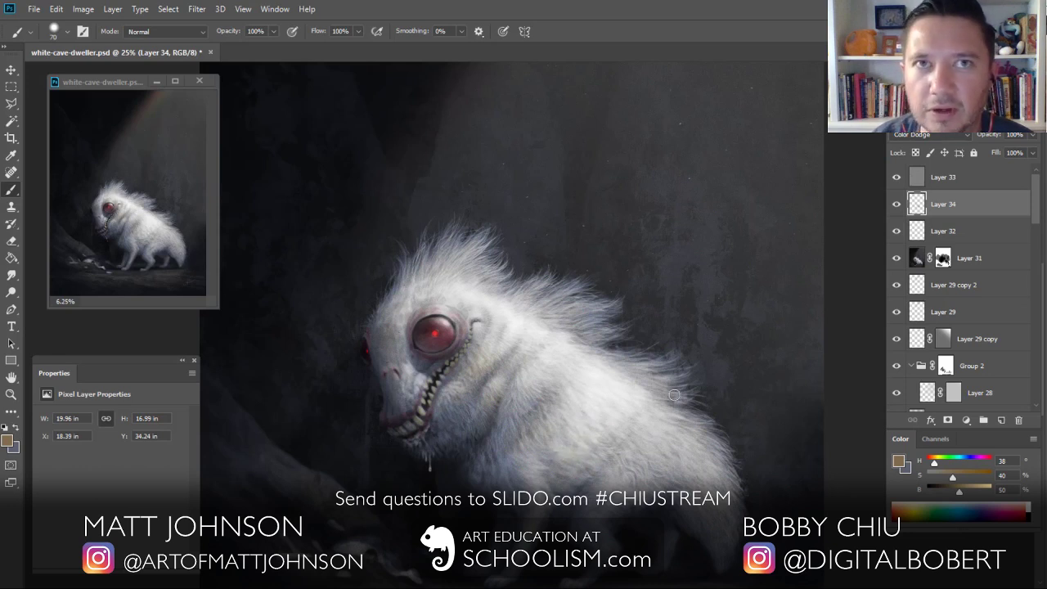
{"action": "mouse_move", "coordinate": [648, 401]}
{"action": "left_mouse_down"}
{"action": "mouse_move", "coordinate": [617, 429]}
{"action": "mouse_move", "coordinate": [657, 411]}
{"action": "left_mouse_up"}
Step: Reduce the brush to 45 px and add warm highlights to the rump, hind leg and head crest fur
{"action": "key", "text": "["}
{"action": "key", "text": "["}
{"action": "key", "text": "["}
{"action": "mouse_move", "coordinate": [672, 434]}
{"action": "left_mouse_down"}
{"action": "mouse_move", "coordinate": [650, 452]}
{"action": "mouse_move", "coordinate": [693, 437]}
{"action": "mouse_move", "coordinate": [708, 555]}
{"action": "left_mouse_up"}
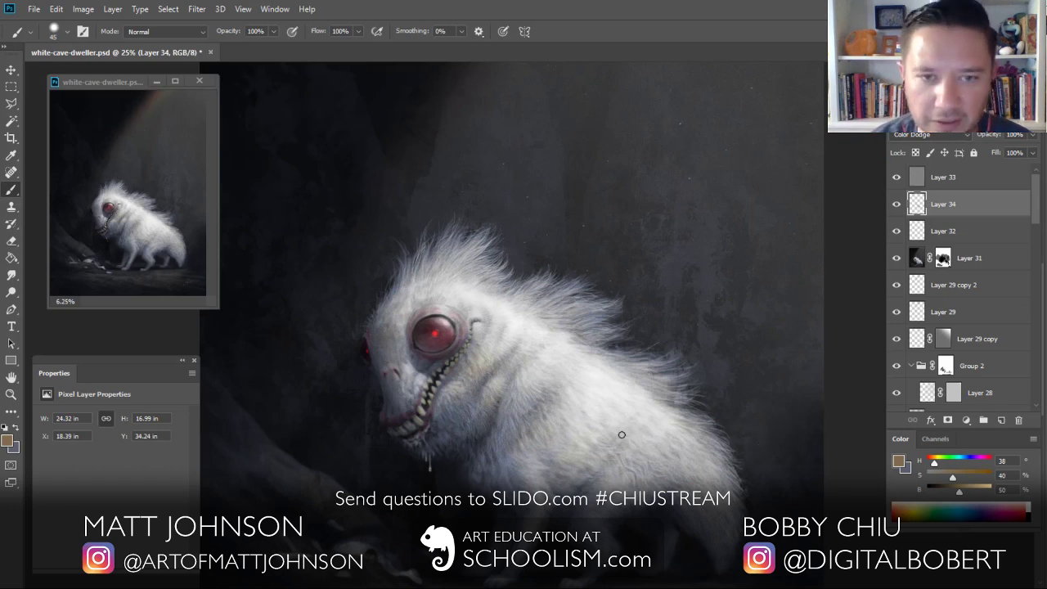
{"action": "mouse_move", "coordinate": [647, 462]}
{"action": "left_mouse_down"}
{"action": "mouse_move", "coordinate": [660, 465]}
{"action": "mouse_move", "coordinate": [633, 472]}
{"action": "mouse_move", "coordinate": [661, 531]}
{"action": "left_mouse_up"}
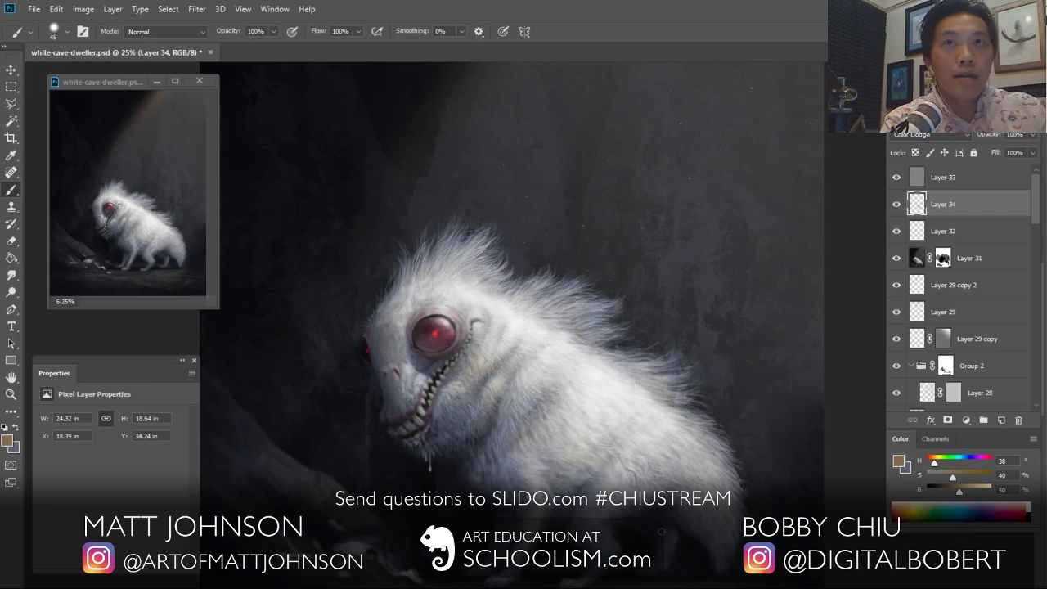
{"action": "mouse_move", "coordinate": [389, 301]}
{"action": "left_mouse_down"}
{"action": "mouse_move", "coordinate": [413, 272]}
{"action": "mouse_move", "coordinate": [445, 266]}
{"action": "mouse_move", "coordinate": [453, 241]}
{"action": "left_mouse_up"}
{"action": "mouse_move", "coordinate": [415, 274]}
{"action": "left_mouse_down"}
{"action": "mouse_move", "coordinate": [475, 264]}
{"action": "mouse_move", "coordinate": [447, 277]}
{"action": "mouse_move", "coordinate": [479, 261]}
{"action": "mouse_move", "coordinate": [516, 270]}
{"action": "mouse_move", "coordinate": [463, 249]}
{"action": "mouse_move", "coordinate": [420, 254]}
{"action": "mouse_move", "coordinate": [394, 308]}
{"action": "left_mouse_up"}
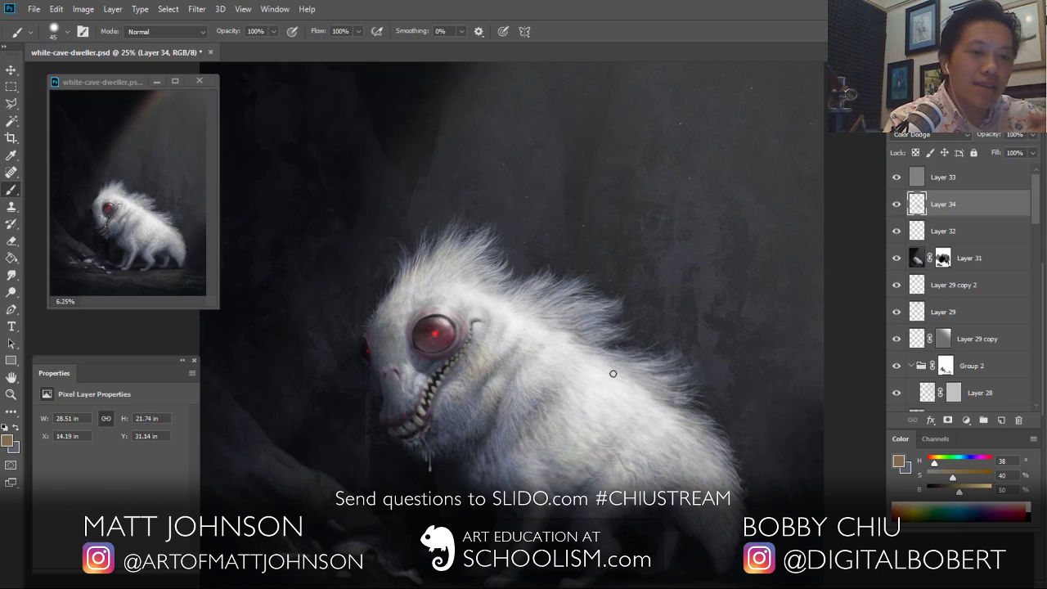
Step: Add a warm stroke to the chest fur on Layer 34 and check the layer hidden and shown
{"action": "left_click_drag", "start_coordinate": [532, 463], "coordinate": [547, 489]}
{"action": "left_click", "coordinate": [897, 204]}
{"action": "left_click", "coordinate": [897, 204]}
Step: Compare the painting with Layer 34 hidden and shown at reduced opacity, and restore the layer's opacity to 100%
{"action": "left_click", "coordinate": [1032, 134]}
{"action": "left_click_drag", "start_coordinate": [1032, 153], "coordinate": [1019, 153]}
{"action": "left_click", "coordinate": [897, 204]}
{"action": "left_click", "coordinate": [897, 204]}
{"action": "left_click", "coordinate": [897, 205]}
{"action": "left_click", "coordinate": [897, 204]}
{"action": "left_click", "coordinate": [896, 204]}
{"action": "left_click", "coordinate": [896, 205]}
{"action": "left_click", "coordinate": [1032, 134]}
{"action": "mouse_move", "coordinate": [1019, 153]}
{"action": "left_mouse_down"}
{"action": "mouse_move", "coordinate": [1006, 152]}
{"action": "mouse_move", "coordinate": [1036, 155]}
{"action": "left_mouse_up"}
Step: Add a layer mask to Layer 34 and fill it with 67% gray to weaken the warm highlights
{"action": "left_click", "coordinate": [948, 420]}
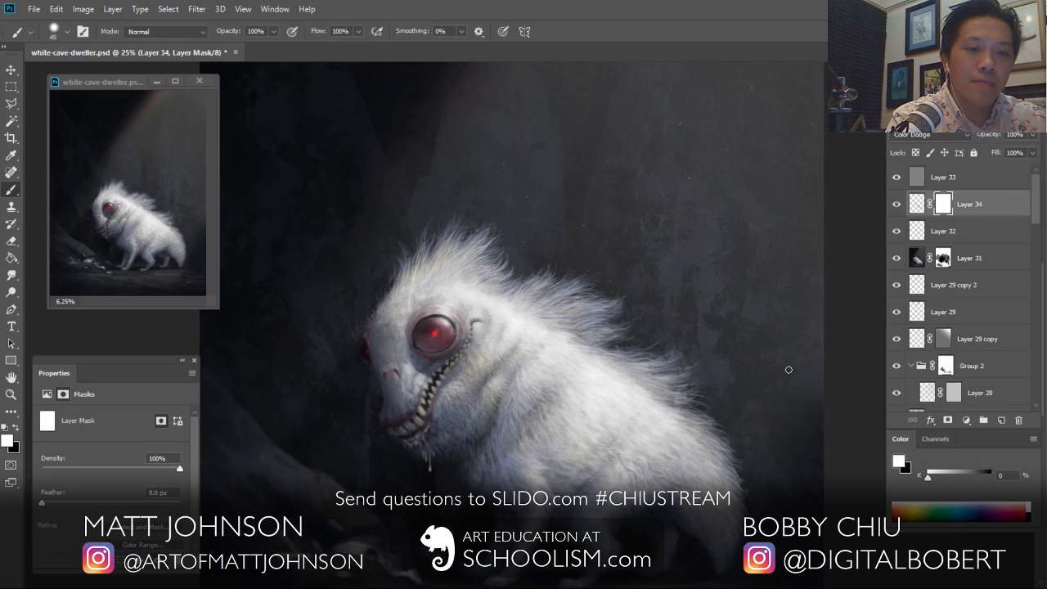
{"action": "key", "text": "g"}
{"action": "left_click", "coordinate": [958, 478]}
{"action": "left_click", "coordinate": [810, 469]}
{"action": "left_click", "coordinate": [969, 478]}
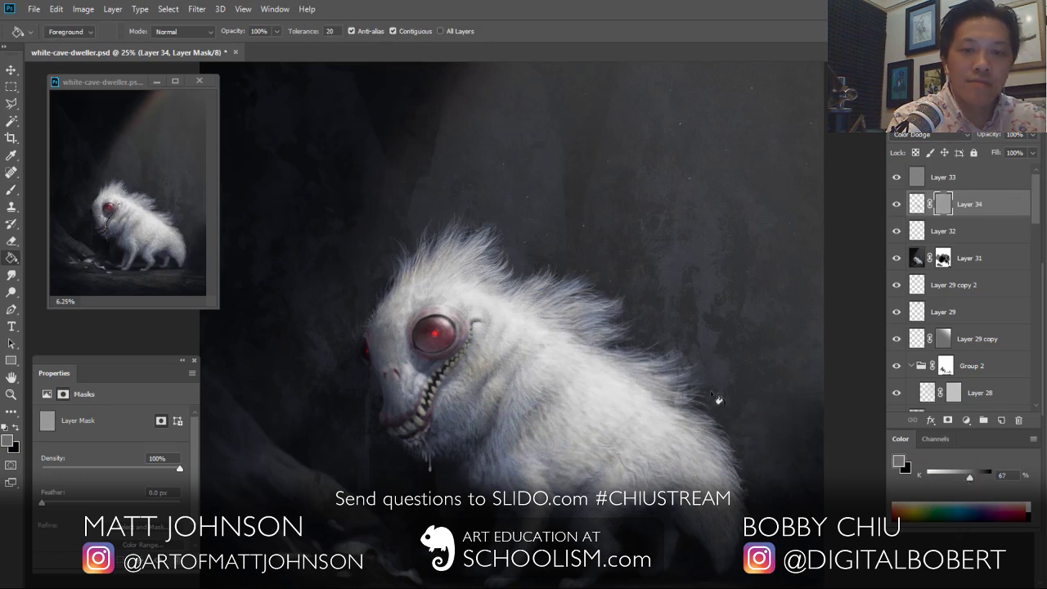
{"action": "left_click", "coordinate": [778, 446]}
Step: Paint white on Layer 34's mask over the creature's eye and brow with a 200 px brush
{"action": "key", "text": "b"}
{"action": "key", "text": "d"}
{"action": "key", "text": "bracketright"}
{"action": "key", "text": "bracketright"}
{"action": "key", "text": "bracketright"}
{"action": "key", "text": "bracketright"}
{"action": "key", "text": "bracketright"}
{"action": "key", "text": "bracketright"}
{"action": "key", "text": "bracketright"}
{"action": "key", "text": "bracketright"}
{"action": "key", "text": "bracketright"}
{"action": "key", "text": "bracketright"}
{"action": "mouse_move", "coordinate": [440, 312]}
{"action": "left_mouse_down"}
{"action": "mouse_move", "coordinate": [484, 318]}
{"action": "mouse_move", "coordinate": [501, 341]}
{"action": "mouse_move", "coordinate": [480, 343]}
{"action": "mouse_move", "coordinate": [453, 307]}
{"action": "mouse_move", "coordinate": [490, 305]}
{"action": "mouse_move", "coordinate": [482, 313]}
{"action": "mouse_move", "coordinate": [506, 344]}
{"action": "mouse_move", "coordinate": [474, 290]}
{"action": "left_mouse_up"}
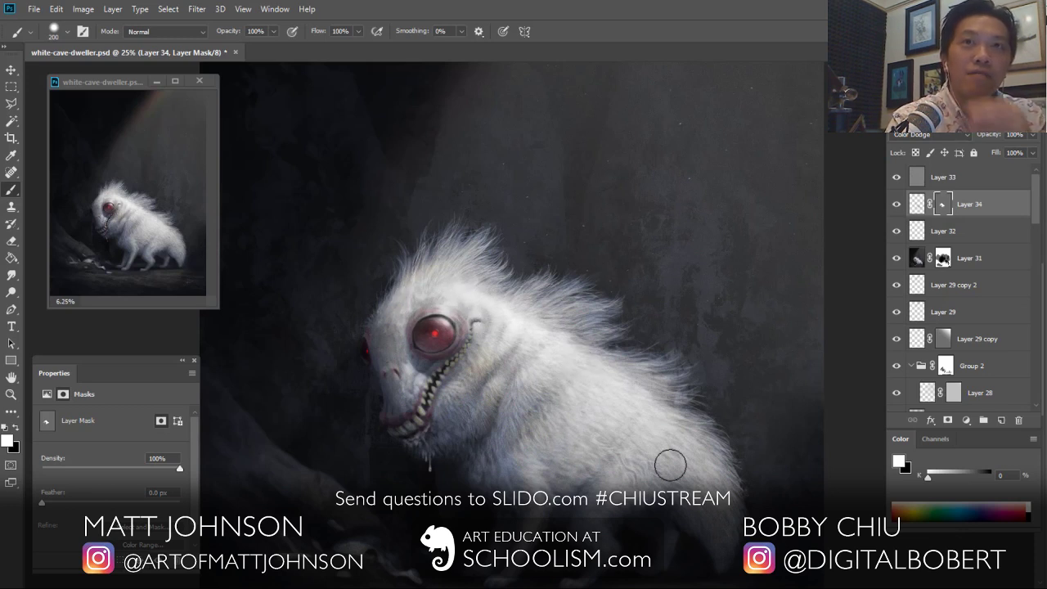
Step: Flip the canvas horizontally and add a new layer above Layer 34
{"action": "left_click", "coordinate": [82, 10]}
{"action": "mouse_move", "coordinate": [148, 137]}
{"action": "left_click", "coordinate": [252, 190]}
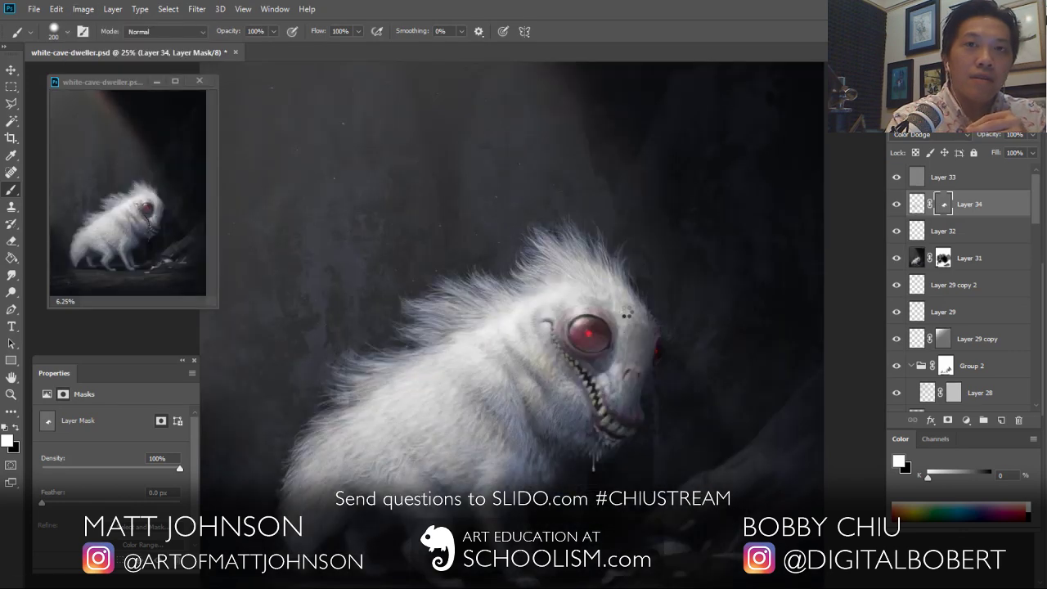
{"action": "key", "text": "ctrl+plus"}
{"action": "left_click", "coordinate": [1001, 420]}
Step: Paint a sampled light gray at the face edge above the far eye with a small hard brush, and reduce the brush to 15 px
{"action": "left_click_drag", "start_coordinate": [751, 413], "coordinate": [607, 434]}
{"action": "key", "text": "shift+bracketright"}
{"action": "key", "text": "shift+bracketright"}
{"action": "key", "text": "shift+bracketright"}
{"action": "key", "text": "shift+bracketright"}
{"action": "key", "text": "bracketleft"}
{"action": "key", "text": "bracketleft"}
{"action": "key", "text": "bracketleft"}
{"action": "key", "text": "bracketleft"}
{"action": "key", "text": "bracketleft"}
{"action": "key", "text": "bracketleft"}
{"action": "key", "text": "bracketleft"}
{"action": "key", "text": "bracketleft"}
{"action": "key", "text": "bracketleft"}
{"action": "key", "text": "bracketleft"}
{"action": "key", "text": "bracketleft"}
{"action": "key", "text": "bracketleft"}
{"action": "key", "text": "bracketleft"}
{"action": "left_click", "coordinate": [607, 325], "text": "alt"}
{"action": "mouse_move", "coordinate": [609, 342]}
{"action": "left_mouse_down"}
{"action": "mouse_move", "coordinate": [624, 373]}
{"action": "mouse_move", "coordinate": [637, 339]}
{"action": "left_mouse_up"}
{"action": "key", "text": "bracketleft"}
{"action": "key", "text": "bracketleft"}
{"action": "key", "text": "bracketleft"}
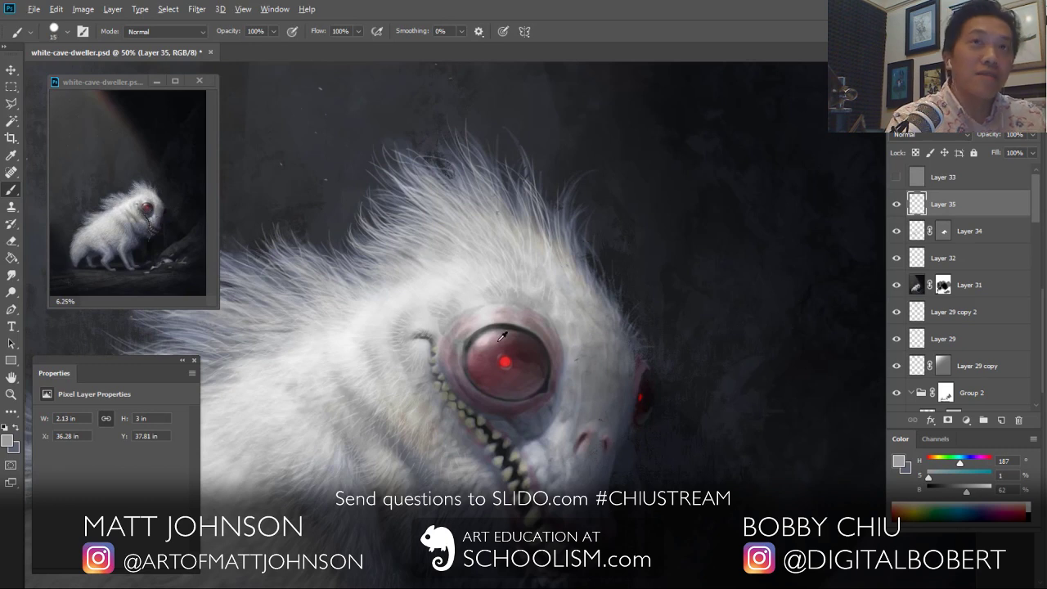
Step: Paint muted red and pale pink sampled from the near eye onto the far eye, and soften the strokes with the Eraser
{"action": "left_click", "coordinate": [503, 335], "text": "alt"}
{"action": "left_click_drag", "start_coordinate": [647, 384], "coordinate": [668, 383]}
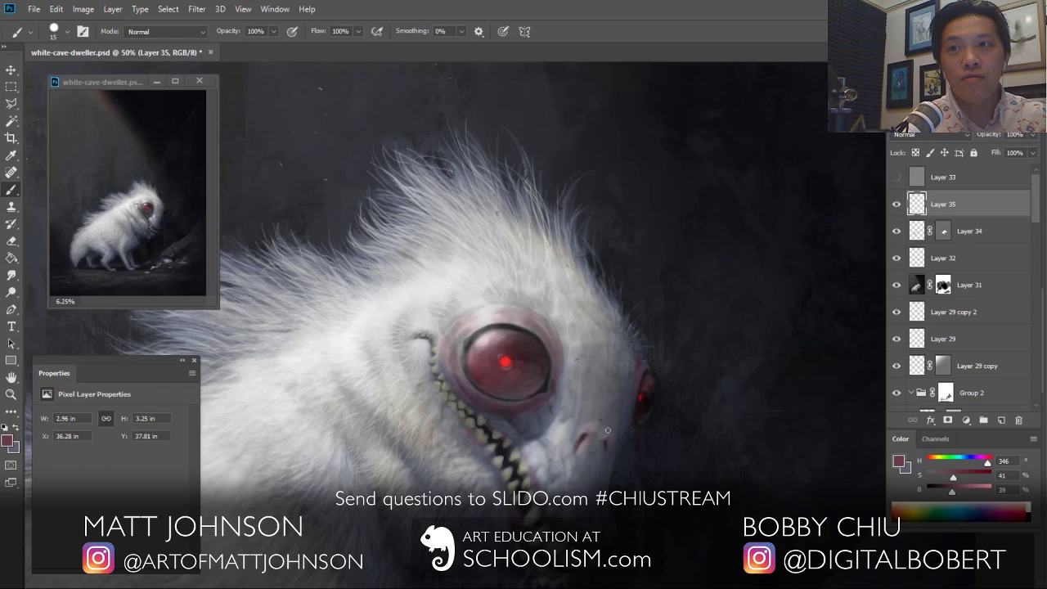
{"action": "left_click", "coordinate": [491, 339], "text": "alt"}
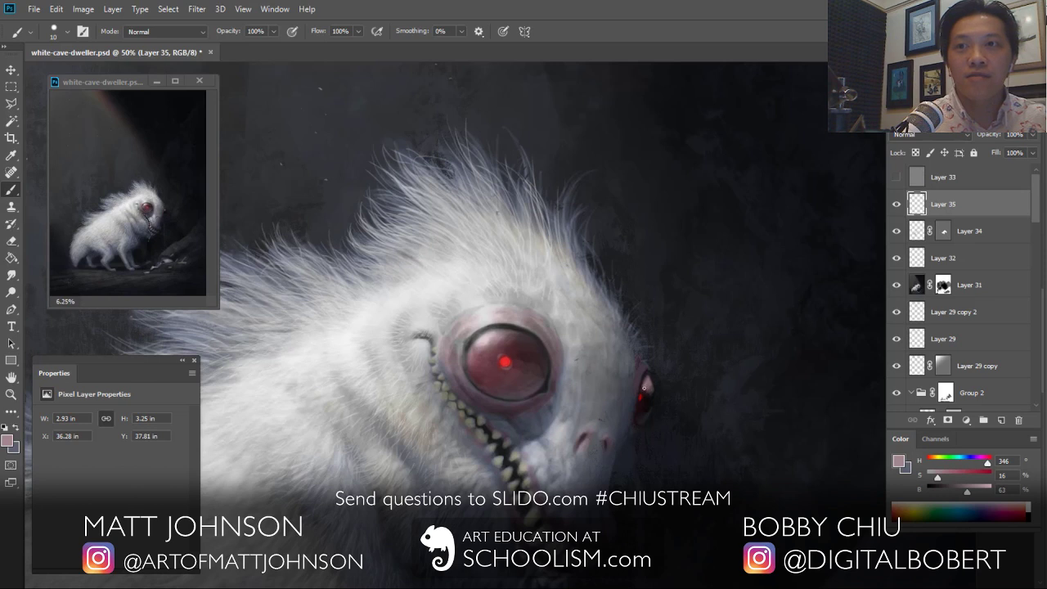
{"action": "key", "text": "e"}
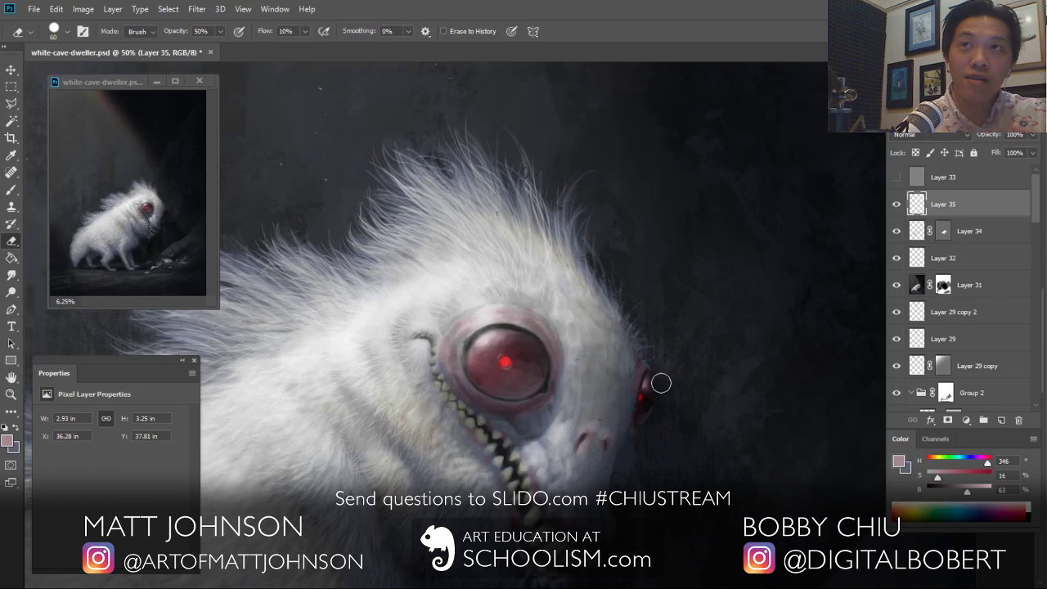
{"action": "mouse_move", "coordinate": [651, 367]}
{"action": "left_mouse_down"}
{"action": "mouse_move", "coordinate": [649, 400]}
{"action": "mouse_move", "coordinate": [647, 376]}
{"action": "left_mouse_up"}
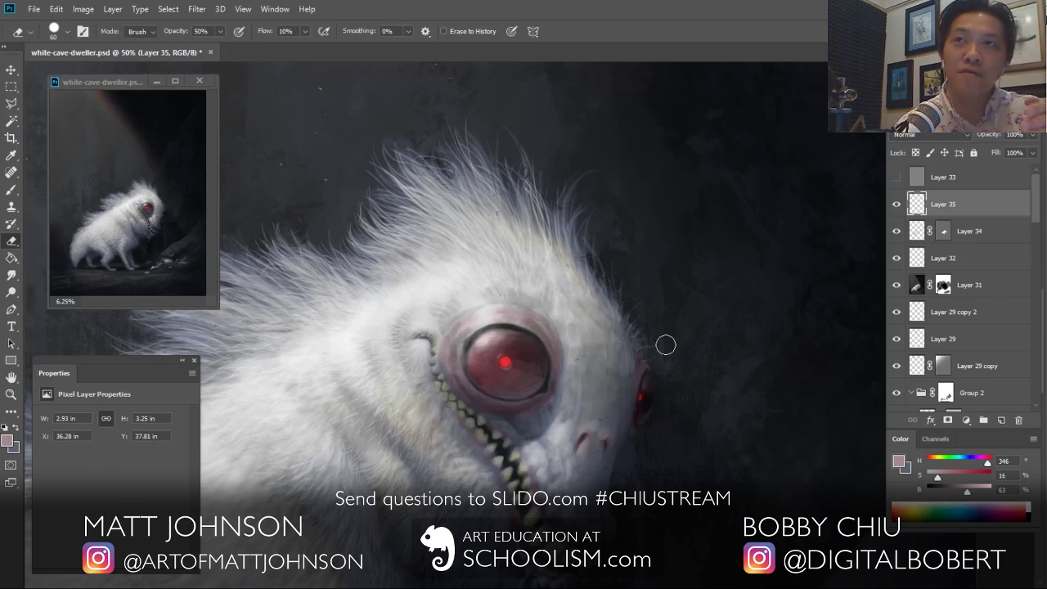
Step: Paint a bright red glow, sampled from the near pupil and brightened, into the creature's pupils
{"action": "key", "text": "b"}
{"action": "left_click", "coordinate": [506, 362], "text": "alt"}
{"action": "left_click", "coordinate": [988, 490]}
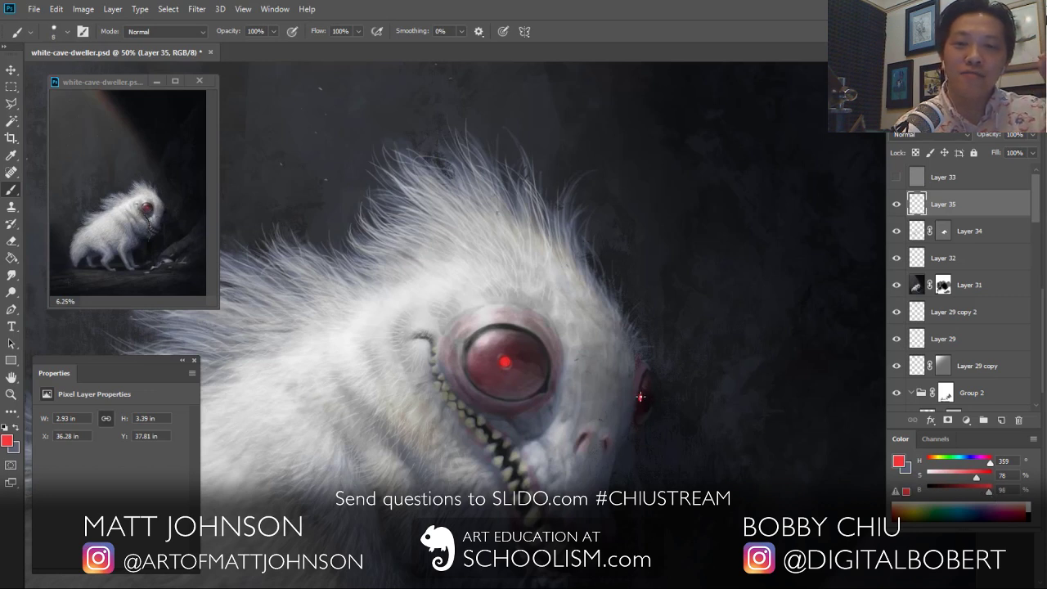
{"action": "left_click_drag", "start_coordinate": [642, 397], "coordinate": [640, 399]}
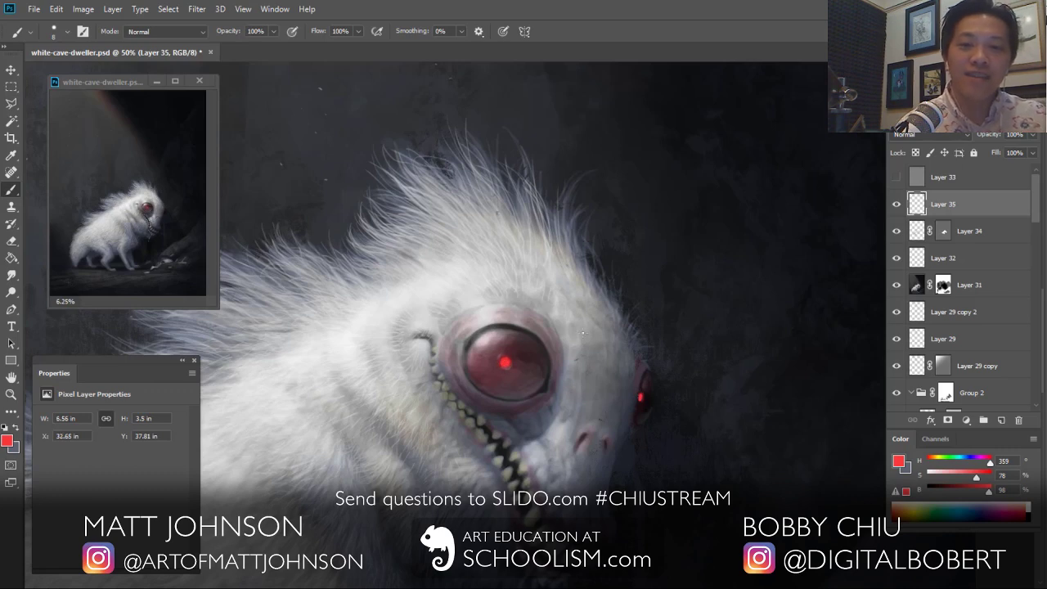
Step: Flip the canvas horizontally back to the creature's original orientation
{"action": "key", "text": "ctrl+minus"}
{"action": "key", "text": "ctrl+minus"}
{"action": "key", "text": "ctrl+minus"}
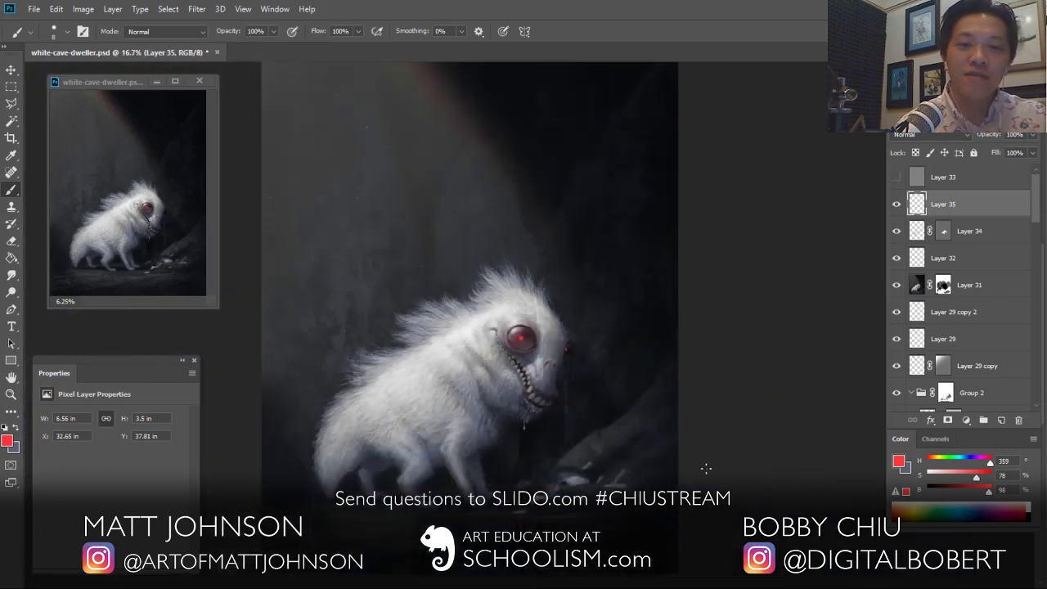
{"action": "left_click_drag", "start_coordinate": [655, 455], "coordinate": [717, 485]}
{"action": "left_click", "coordinate": [84, 9]}
{"action": "mouse_move", "coordinate": [106, 131]}
{"action": "left_click", "coordinate": [281, 194]}
Step: Check the eye touch-ups by hiding and showing Layer 35, and set the Eraser to 100% opacity
{"action": "left_click", "coordinate": [897, 206]}
{"action": "left_click", "coordinate": [897, 206]}
{"action": "left_click", "coordinate": [898, 206]}
{"action": "left_click", "coordinate": [897, 206]}
{"action": "key", "text": "e"}
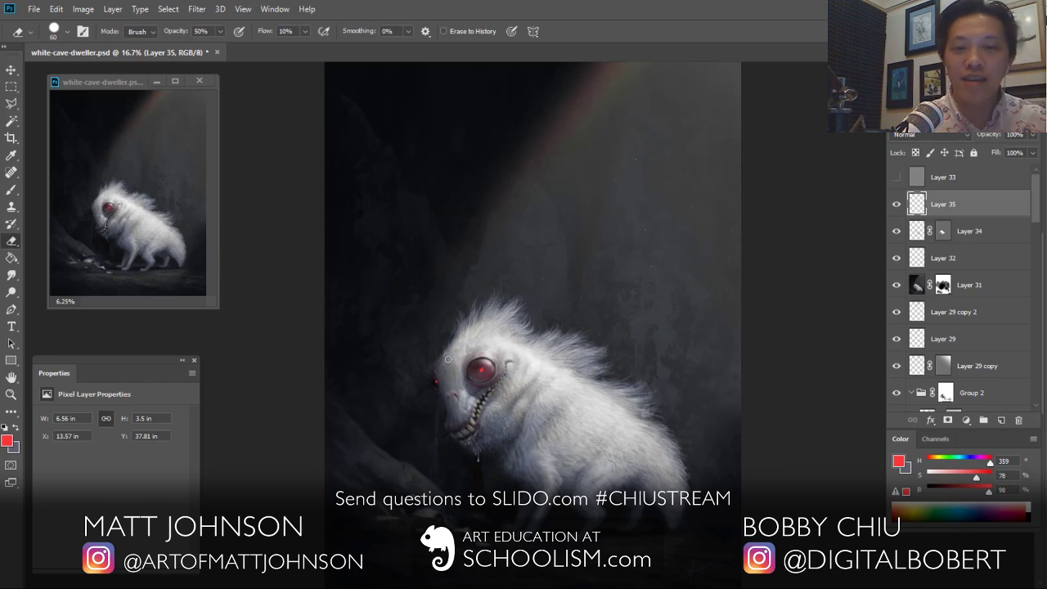
{"action": "left_click", "coordinate": [897, 206]}
{"action": "left_click", "coordinate": [897, 206]}
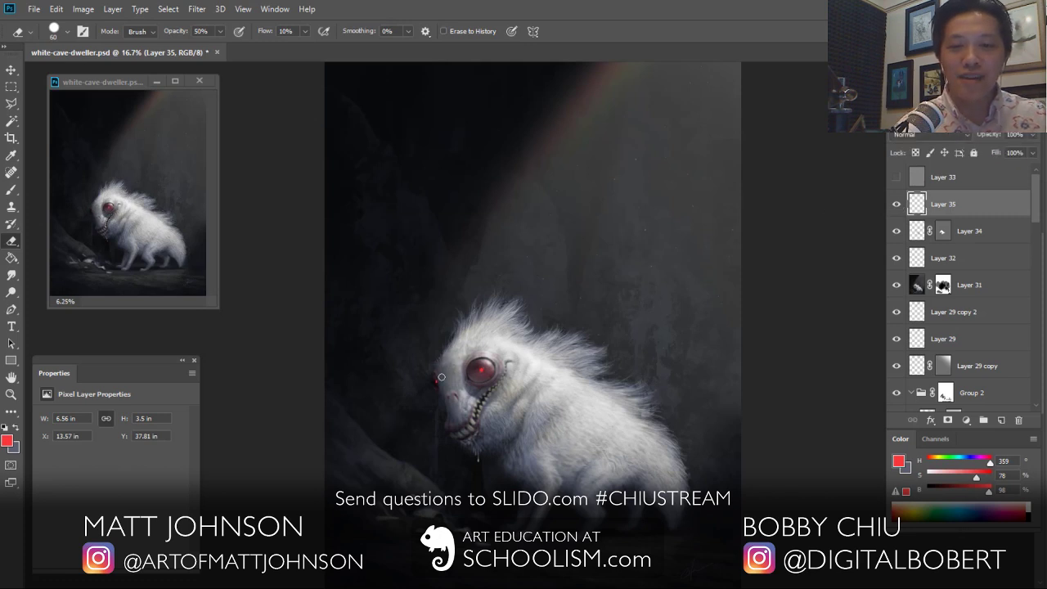
{"action": "key", "text": "0"}
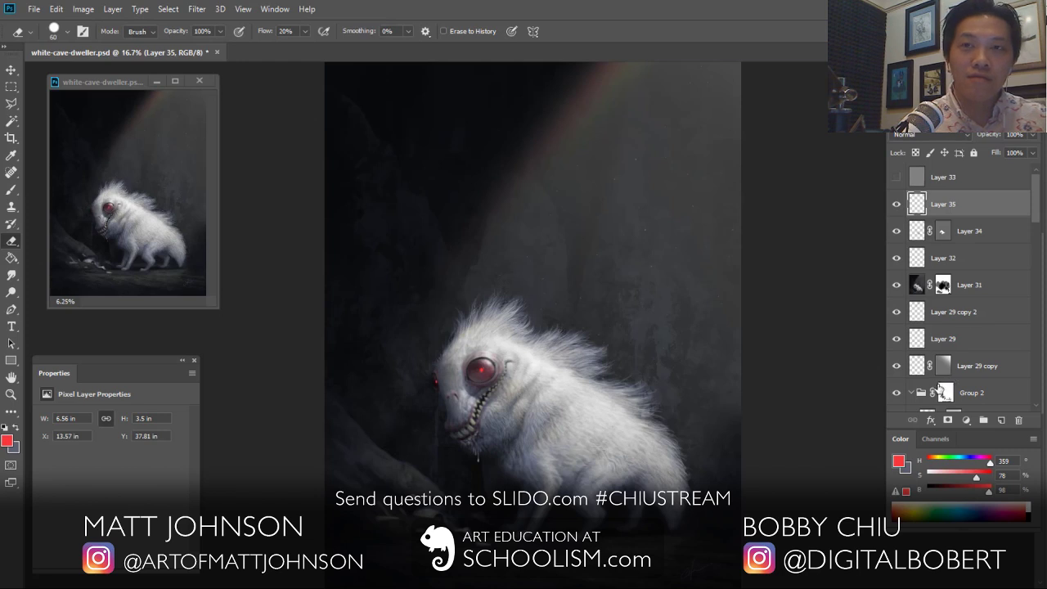
Step: Paint sampled dark background color on Layer 35 along the outer edge of the far eye and snout
{"action": "key", "text": "ctrl+plus"}
{"action": "key", "text": "ctrl+plus"}
{"action": "key", "text": "b"}
{"action": "left_click", "coordinate": [419, 253], "text": "alt"}
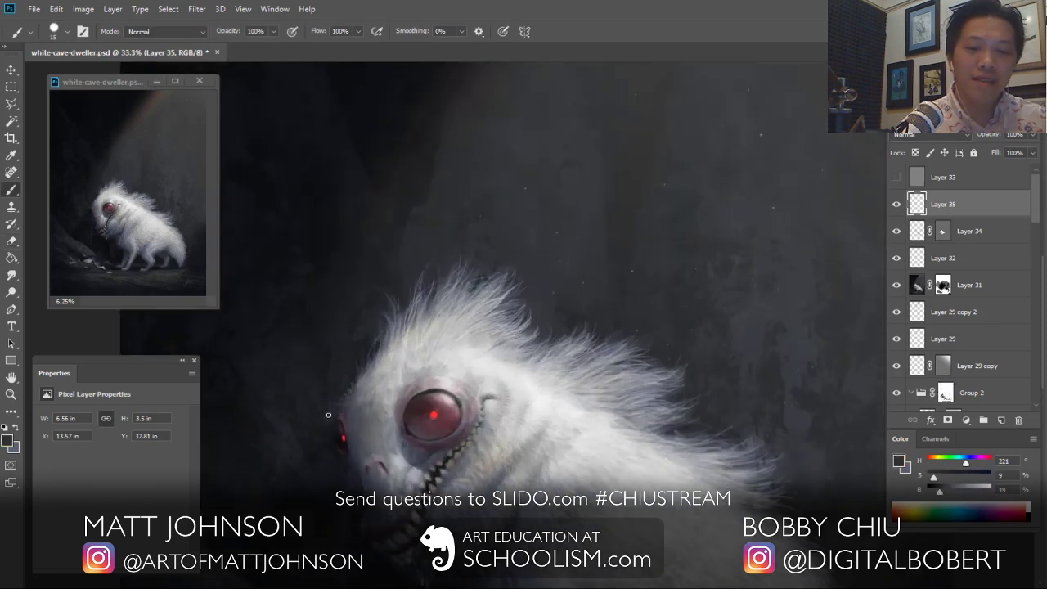
{"action": "left_click_drag", "start_coordinate": [330, 436], "coordinate": [332, 450]}
{"action": "mouse_move", "coordinate": [336, 413]}
{"action": "left_mouse_down"}
{"action": "mouse_move", "coordinate": [330, 442]}
{"action": "mouse_move", "coordinate": [340, 459]}
{"action": "mouse_move", "coordinate": [350, 429]}
{"action": "mouse_move", "coordinate": [338, 459]}
{"action": "mouse_move", "coordinate": [348, 484]}
{"action": "mouse_move", "coordinate": [331, 446]}
{"action": "mouse_move", "coordinate": [337, 421]}
{"action": "left_mouse_up"}
{"action": "mouse_move", "coordinate": [330, 458]}
{"action": "left_mouse_down"}
{"action": "mouse_move", "coordinate": [325, 445]}
{"action": "mouse_move", "coordinate": [347, 482]}
{"action": "left_mouse_up"}
{"action": "left_click", "coordinate": [337, 370], "text": "alt"}
{"action": "mouse_move", "coordinate": [351, 487]}
{"action": "left_mouse_down"}
{"action": "mouse_move", "coordinate": [340, 511]}
{"action": "mouse_move", "coordinate": [332, 476]}
{"action": "mouse_move", "coordinate": [320, 480]}
{"action": "mouse_move", "coordinate": [320, 547]}
{"action": "left_mouse_up"}
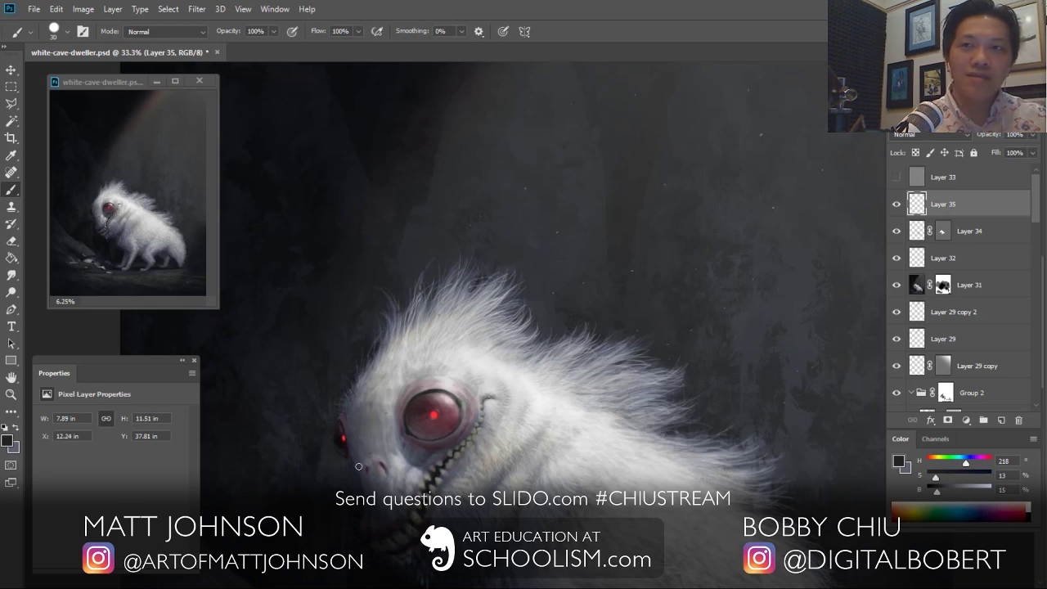
Step: Extend the dark background strokes with a 30 px brush through the cave area in front of the creature's forehead
{"action": "key", "text": "ctrl+plus"}
{"action": "left_click_drag", "start_coordinate": [368, 416], "coordinate": [541, 393]}
{"action": "left_click_drag", "start_coordinate": [392, 315], "coordinate": [394, 400]}
{"action": "mouse_move", "coordinate": [391, 285]}
{"action": "left_mouse_down"}
{"action": "mouse_move", "coordinate": [398, 261]}
{"action": "mouse_move", "coordinate": [379, 332]}
{"action": "left_mouse_up"}
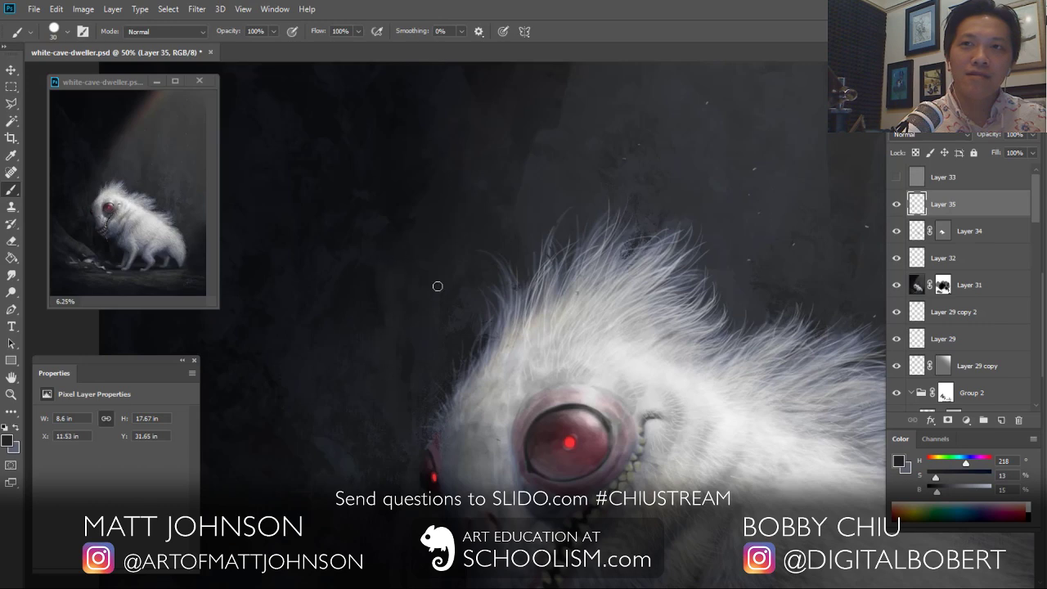
Step: Smooth the dark cave background in front of the snout with a larger brush and a darker sampled blue-black
{"action": "left_click_drag", "start_coordinate": [506, 450], "coordinate": [606, 218]}
{"action": "key", "text": "bracketright"}
{"action": "key", "text": "bracketright"}
{"action": "key", "text": "bracketright"}
{"action": "key", "text": "bracketright"}
{"action": "key", "text": "bracketright"}
{"action": "key", "text": "bracketright"}
{"action": "key", "text": "bracketright"}
{"action": "left_click_drag", "start_coordinate": [505, 344], "coordinate": [523, 414]}
{"action": "left_click_drag", "start_coordinate": [555, 323], "coordinate": [540, 423]}
{"action": "left_click", "coordinate": [472, 345], "text": "alt"}
{"action": "left_click_drag", "start_coordinate": [502, 276], "coordinate": [506, 345]}
{"action": "left_click_drag", "start_coordinate": [507, 302], "coordinate": [510, 327]}
Step: Refine the far eye's rim and the snout edge with a 15 px brush using dark tones sampled beside them
{"action": "key", "text": "e"}
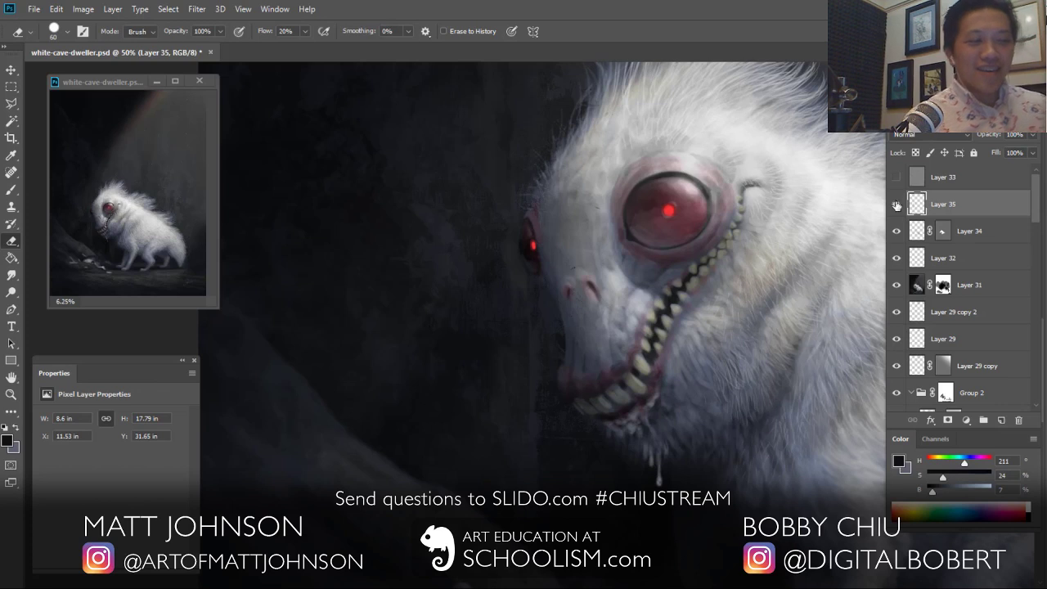
{"action": "key", "text": "b"}
{"action": "left_click", "coordinate": [530, 238], "text": "alt"}
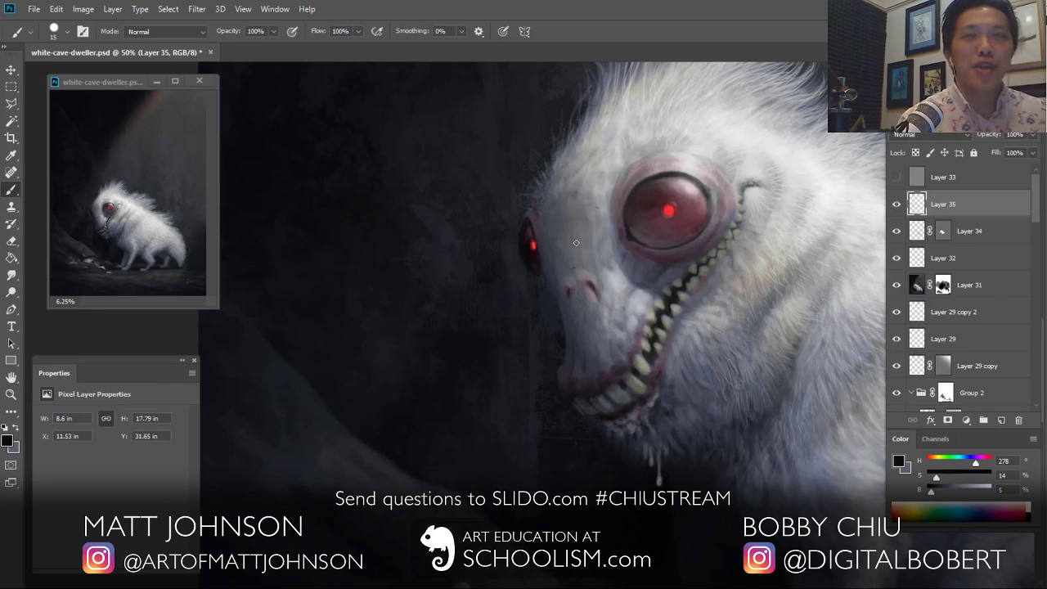
{"action": "left_click", "coordinate": [576, 365], "text": "alt"}
{"action": "left_click", "coordinate": [568, 361], "text": "alt"}
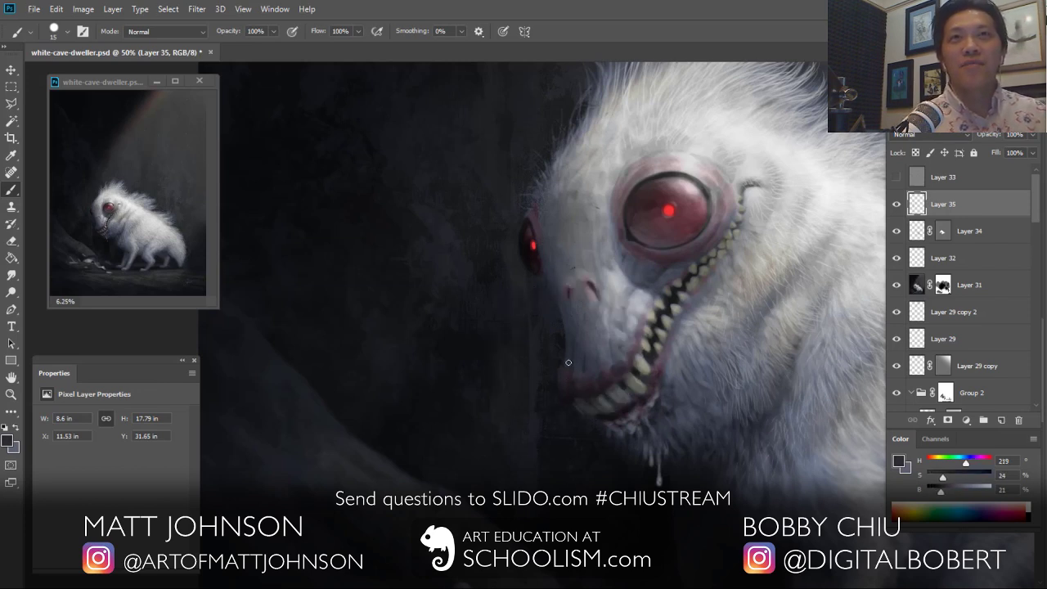
Step: Compare the whole painting with Layer 35 hidden and shown
{"action": "key", "text": "ctrl+minus"}
{"action": "key", "text": "ctrl+minus"}
{"action": "key", "text": "ctrl+minus"}
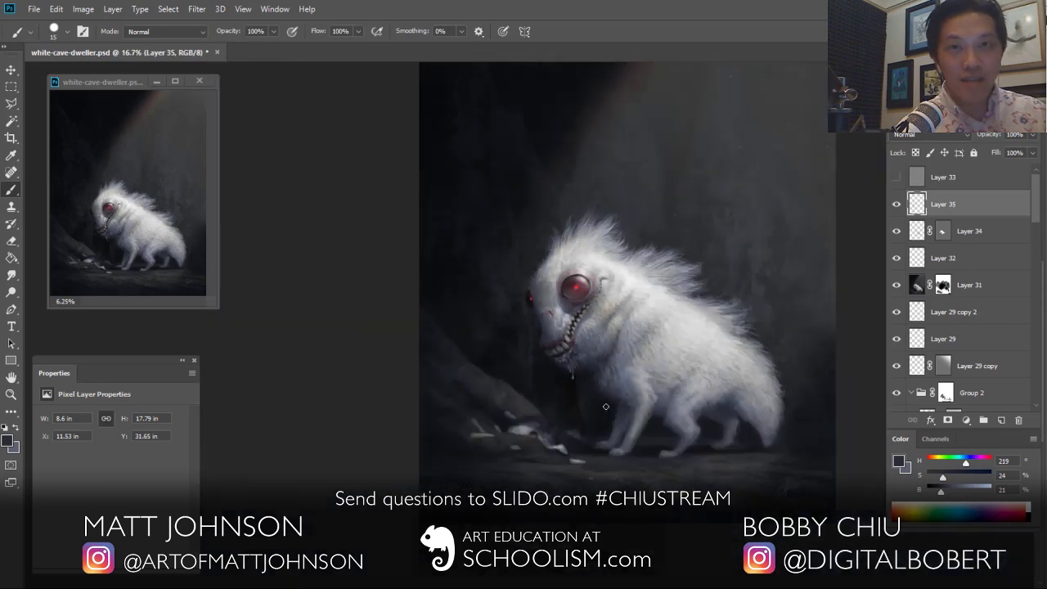
{"action": "left_click_drag", "start_coordinate": [606, 406], "coordinate": [487, 493]}
{"action": "left_click", "coordinate": [897, 206]}
{"action": "left_click", "coordinate": [897, 206]}
{"action": "left_click", "coordinate": [897, 206]}
{"action": "left_click", "coordinate": [896, 204]}
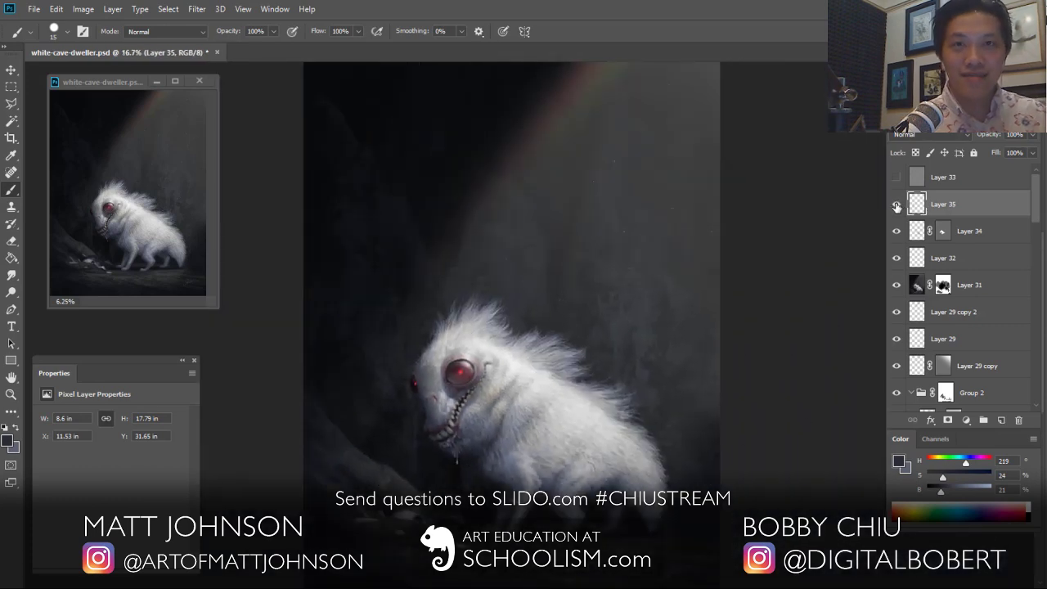
Step: Sample a dark purple-gray from the lower rim of the near eye as the brush color
{"action": "scroll", "coordinate": [446, 415], "scroll_direction": "up", "scroll_amount": 3}
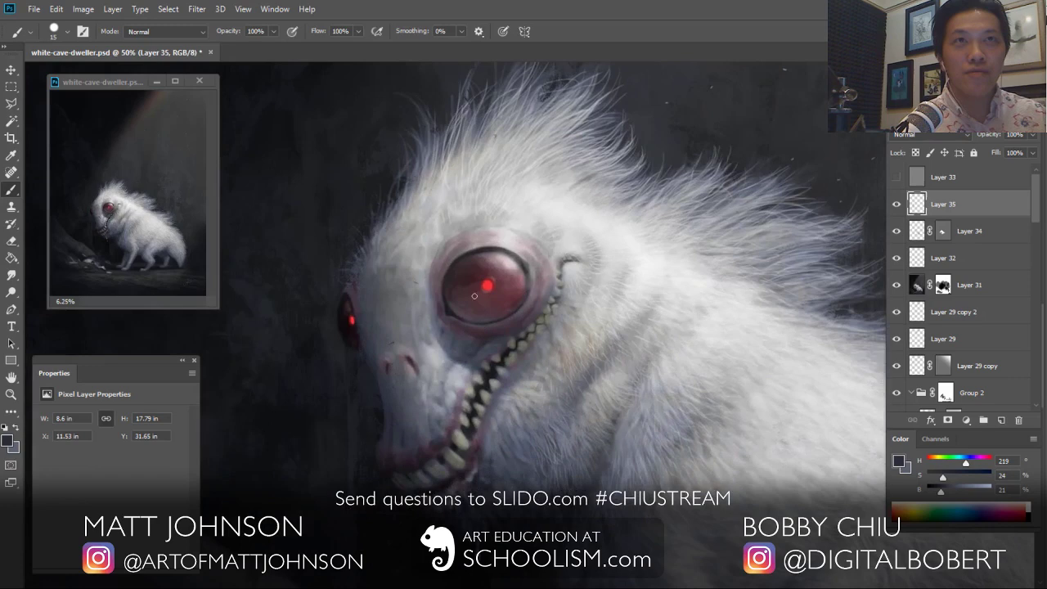
{"action": "left_click", "coordinate": [461, 314], "text": "alt"}
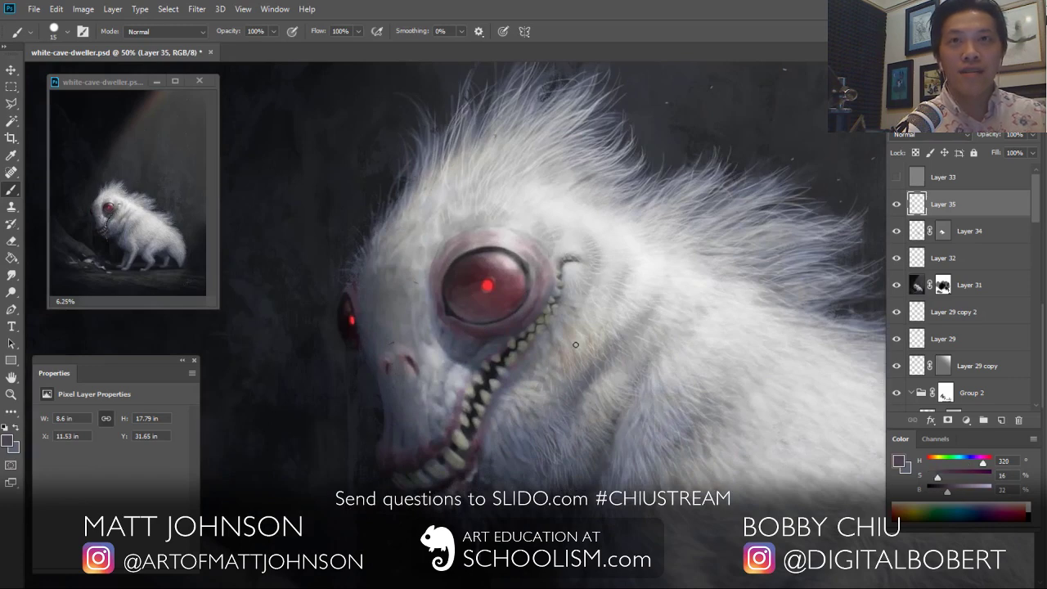
{"action": "scroll", "coordinate": [575, 344], "scroll_direction": "down", "scroll_amount": 3}
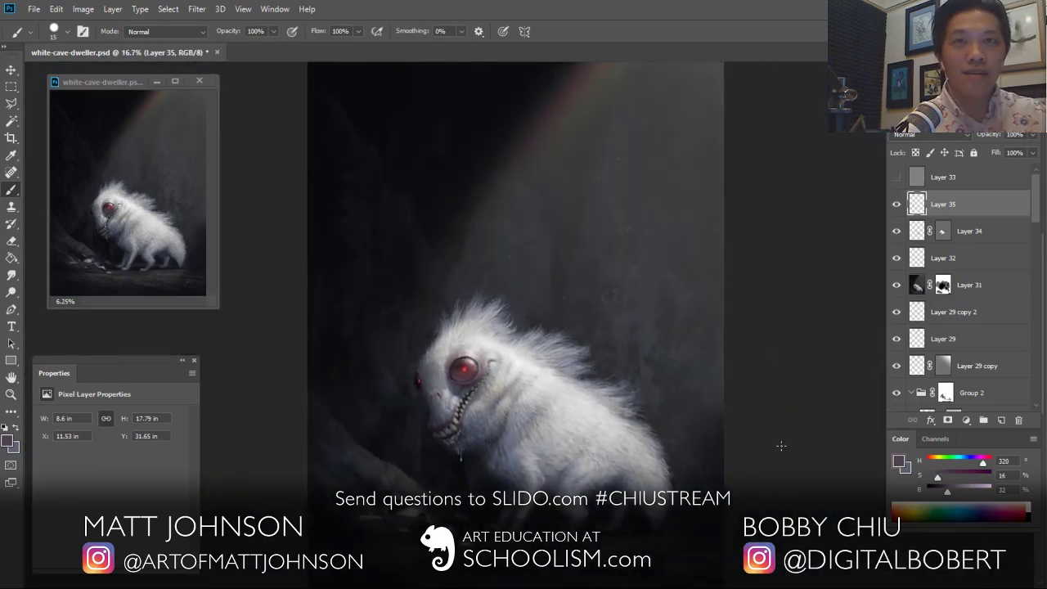